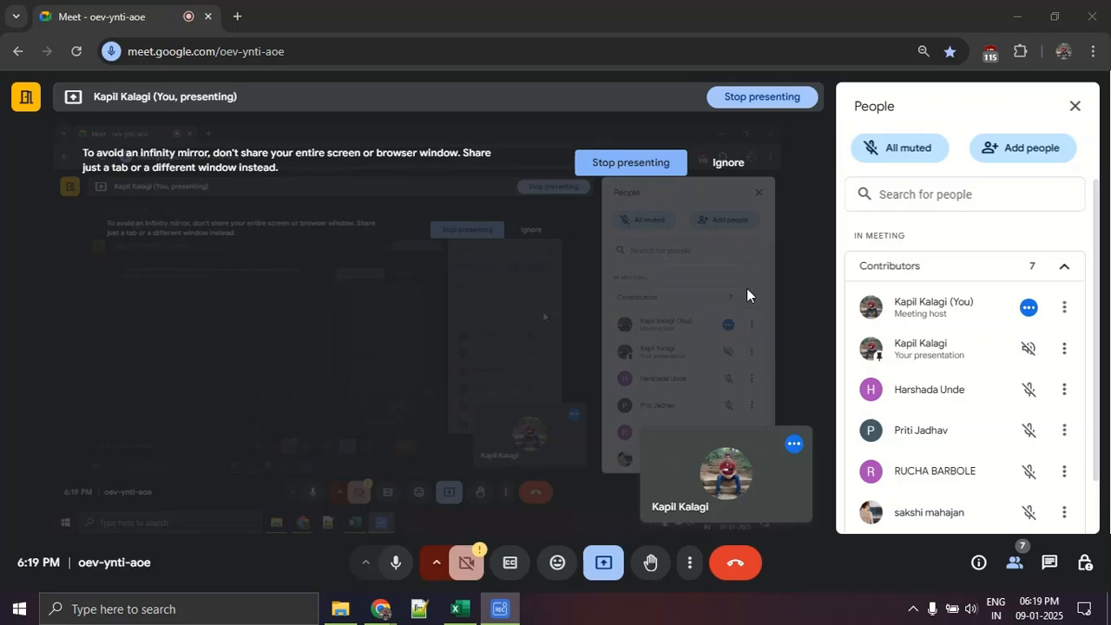
Try to connect the computer to the wireless display named TV.
click(1101, 460)
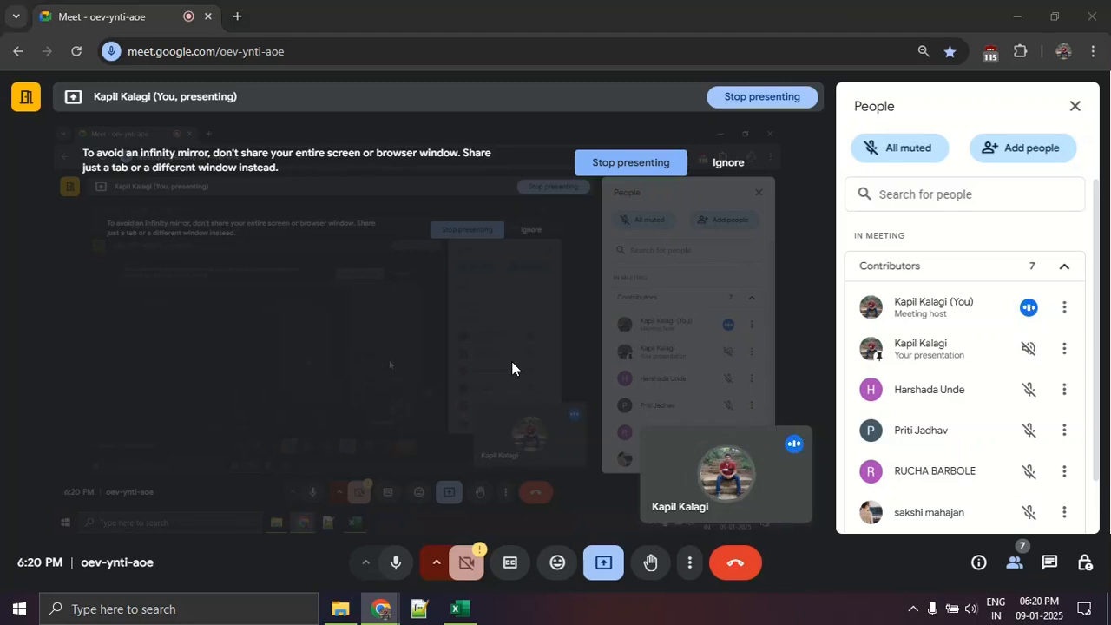
key(super+k)
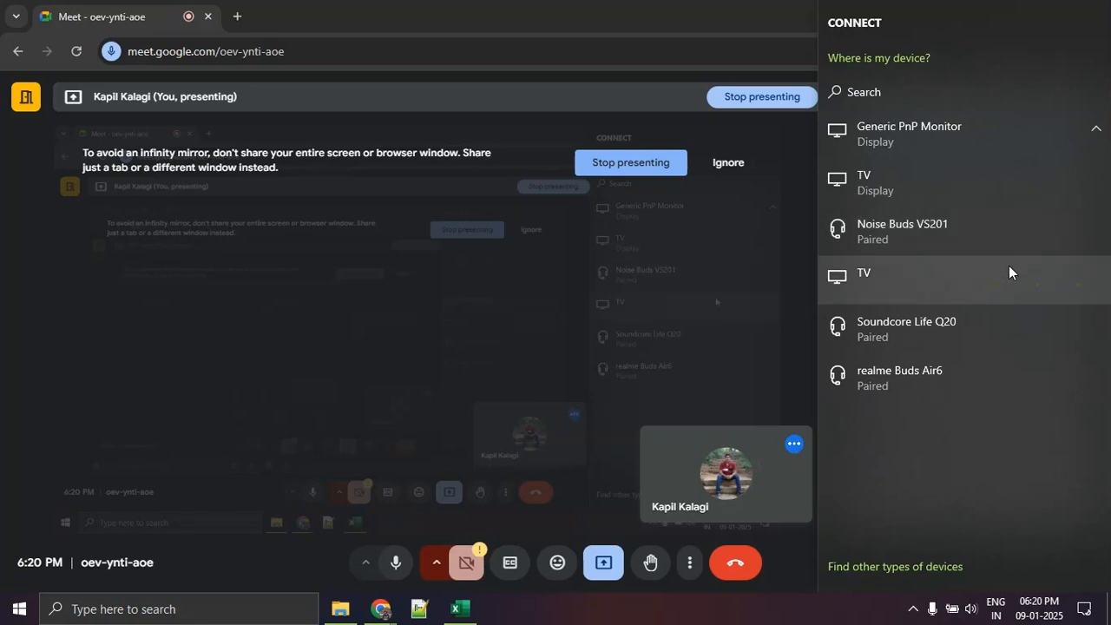
click(1009, 269)
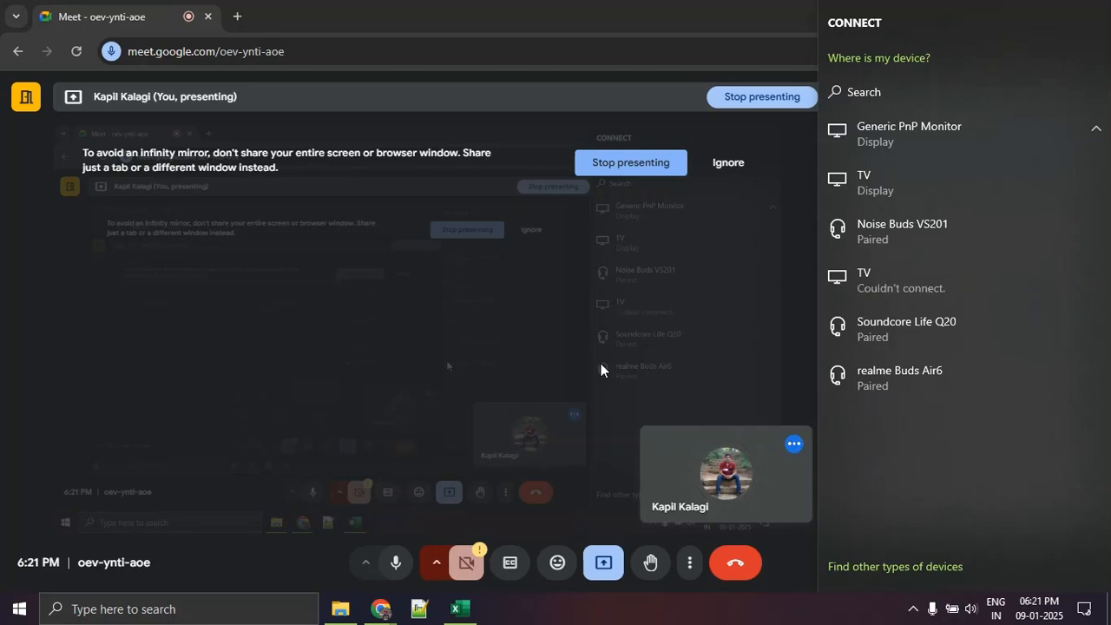
click(991, 236)
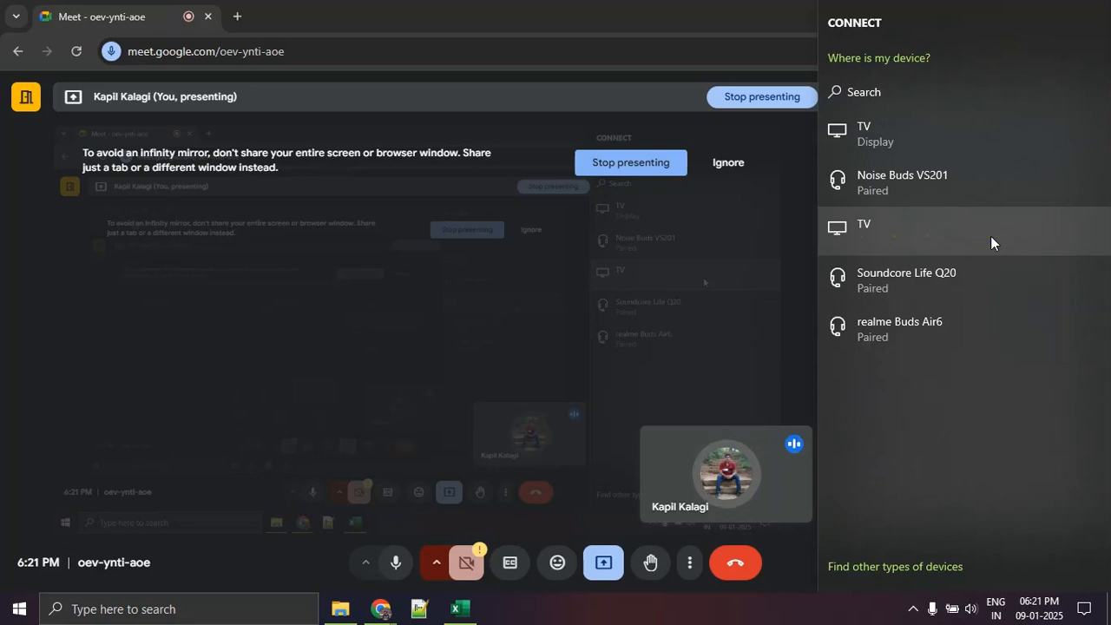
click(773, 616)
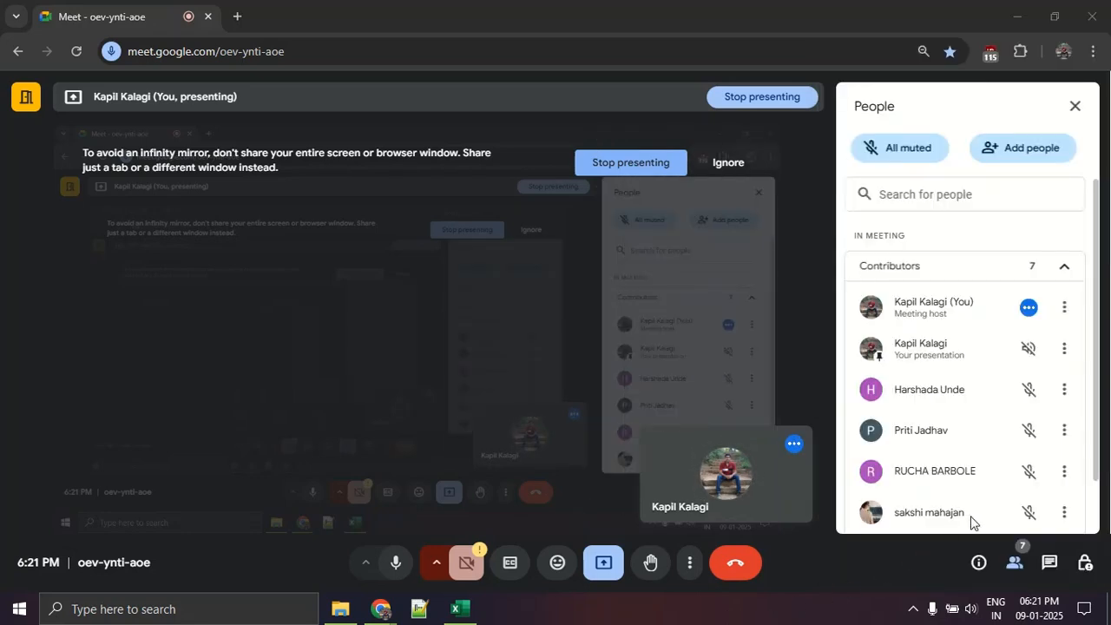
Review the full list of contributors in the meeting.
click(1014, 563)
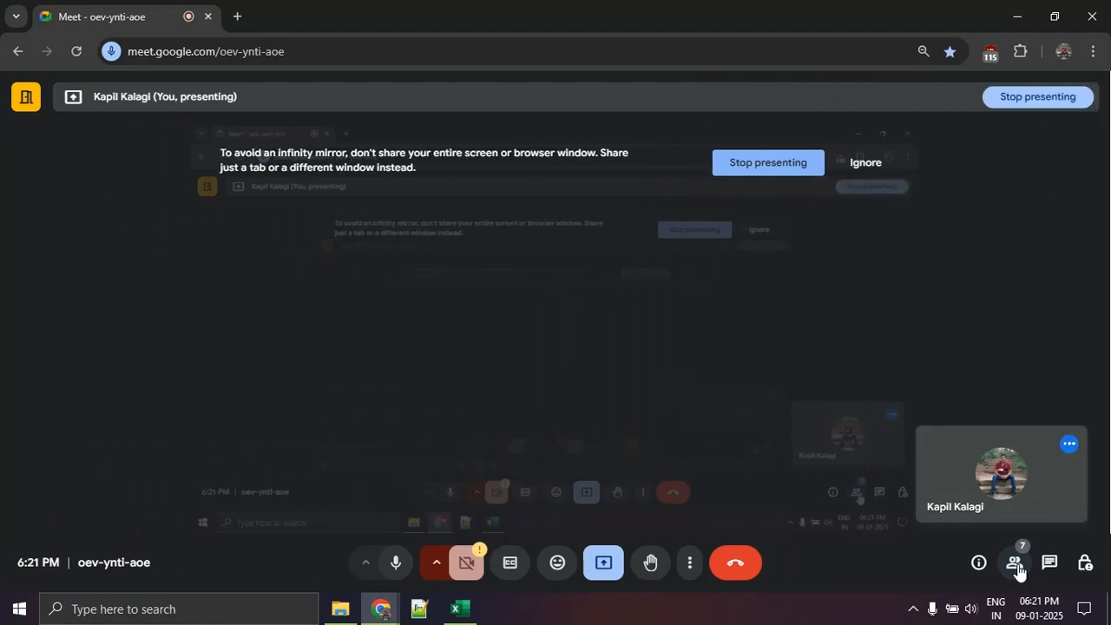
click(1014, 563)
scroll(1001, 405, down, 2)
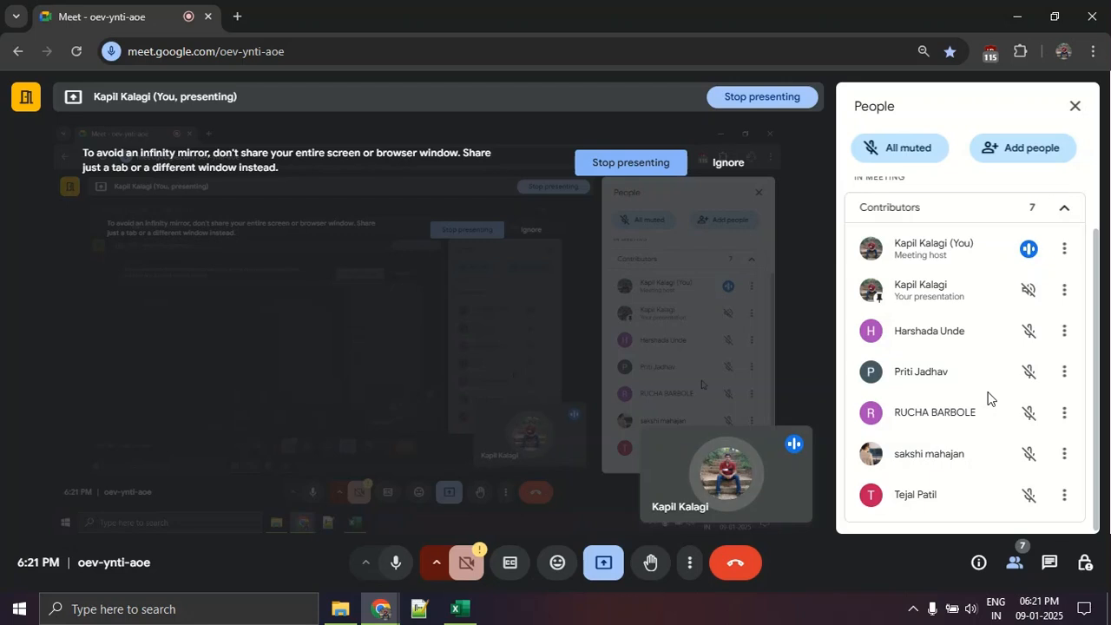
right_click(955, 363)
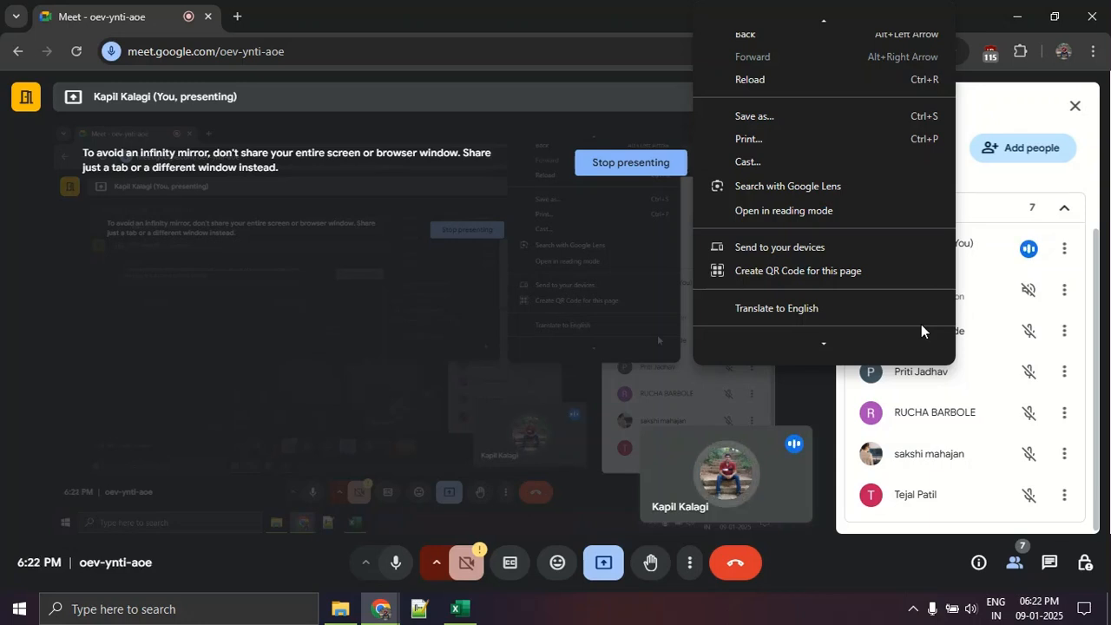
click(797, 621)
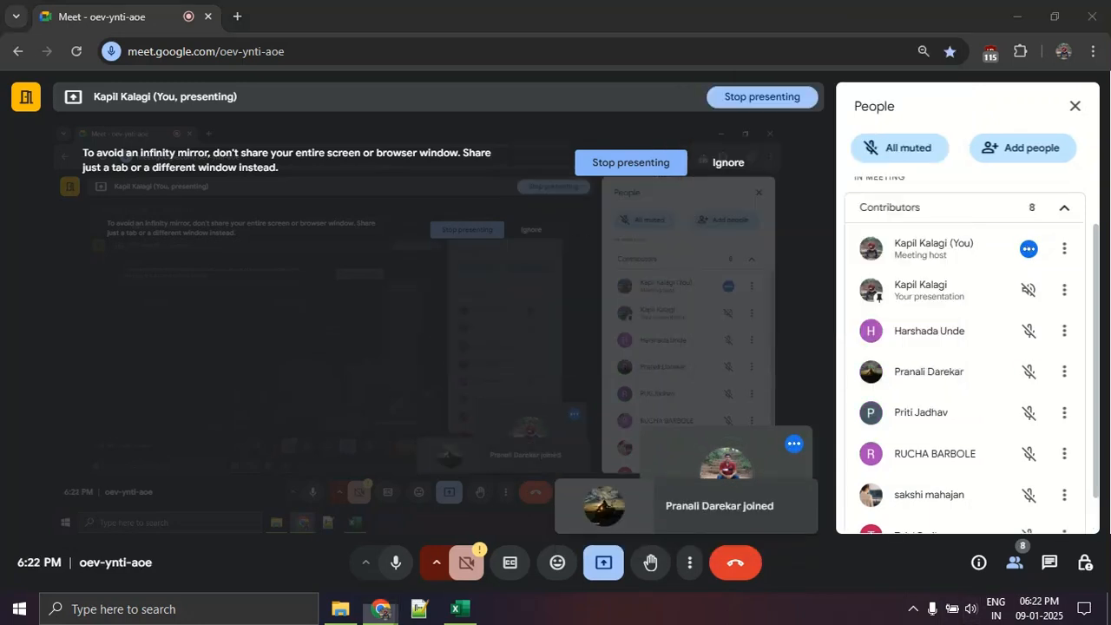
Try again to connect to the paired wireless display TV, and close the device list.
key(super+k)
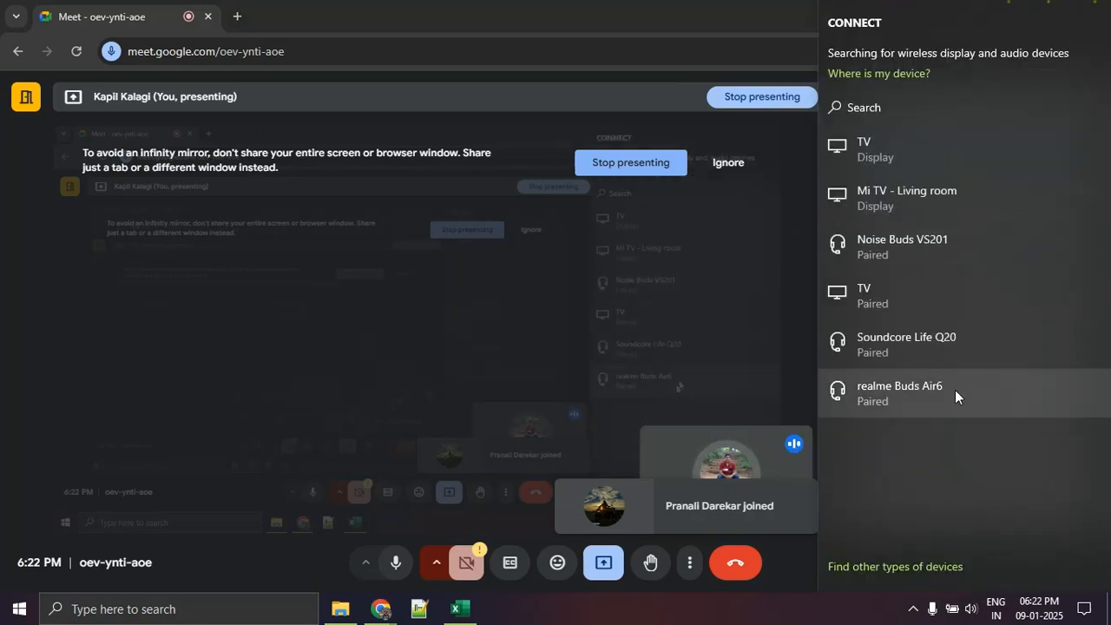
click(962, 309)
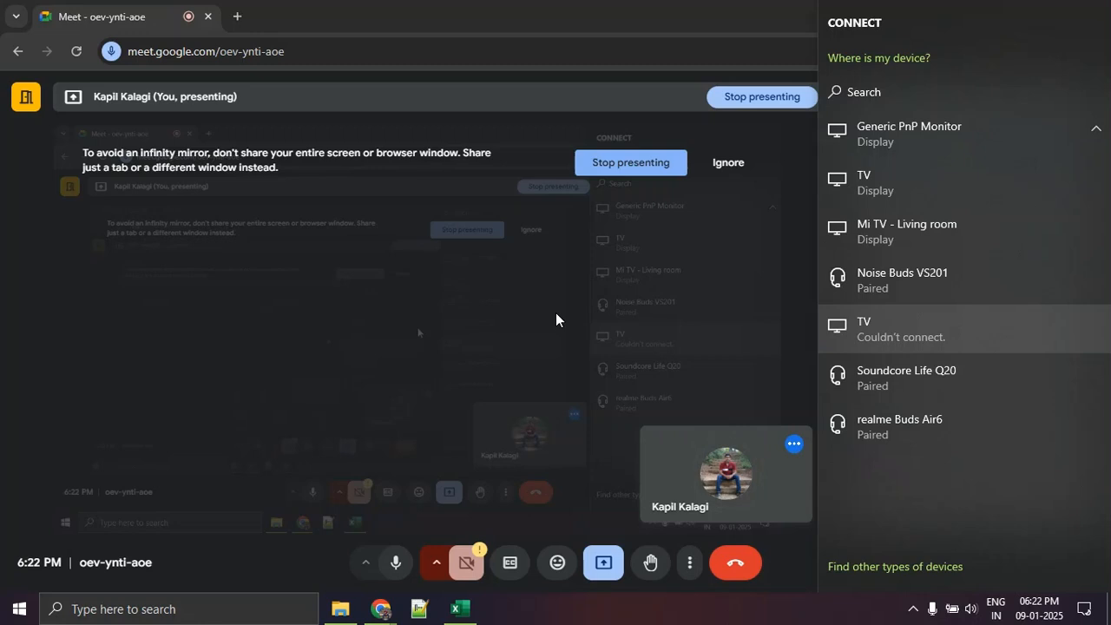
click(606, 610)
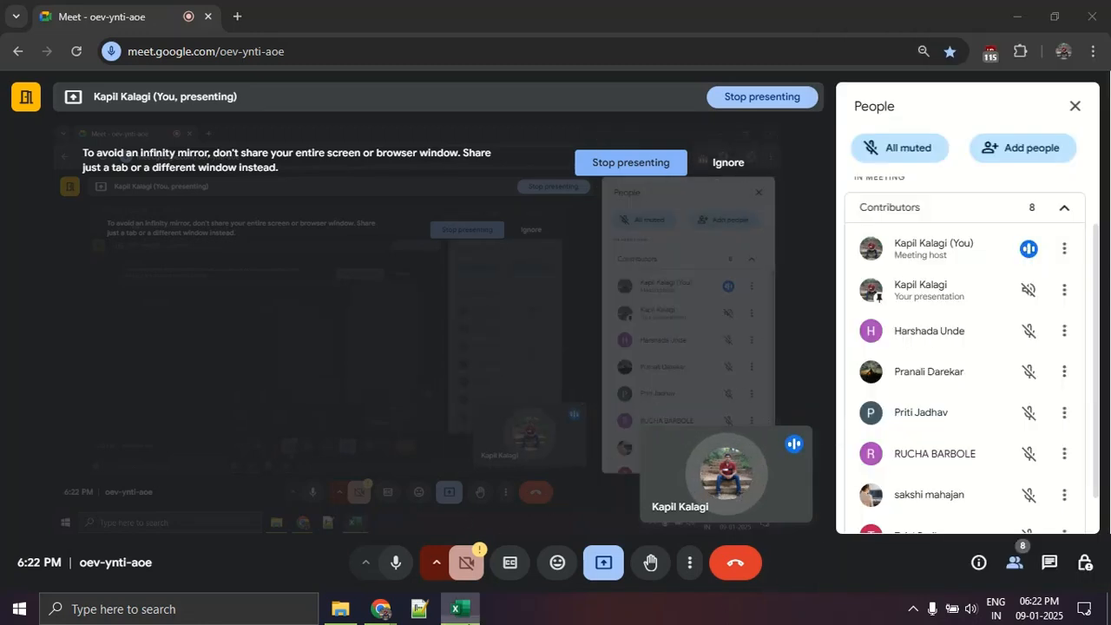
Switch to the Excel workbook Day 4 class work and select the first question in cell A2.
click(460, 609)
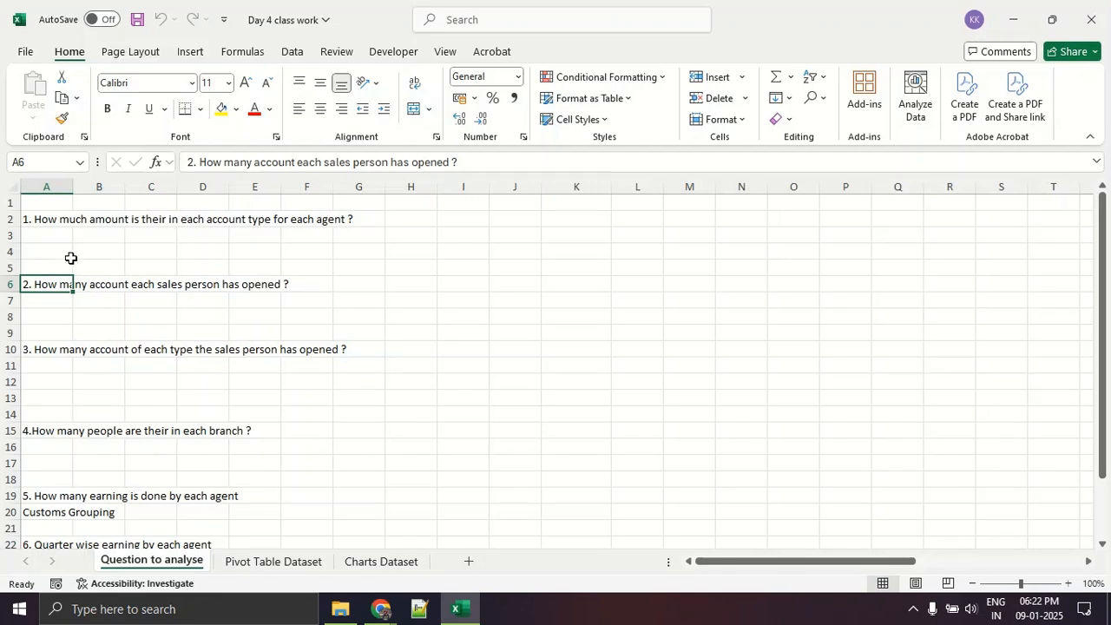
click(61, 222)
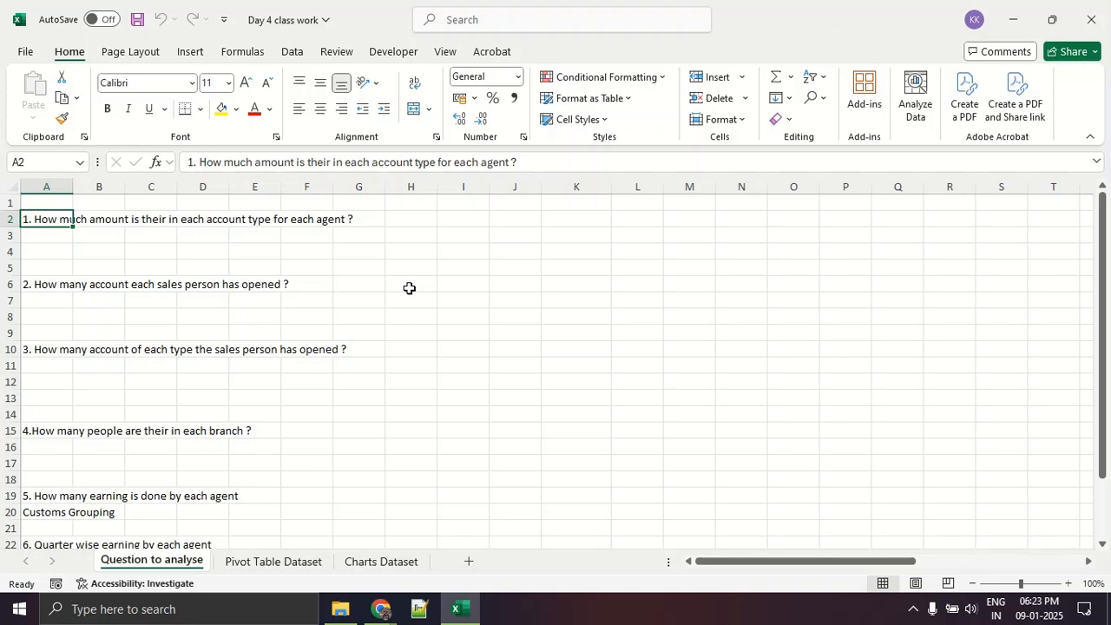
Check the Google Meet call and return to the Excel question sheet.
click(382, 609)
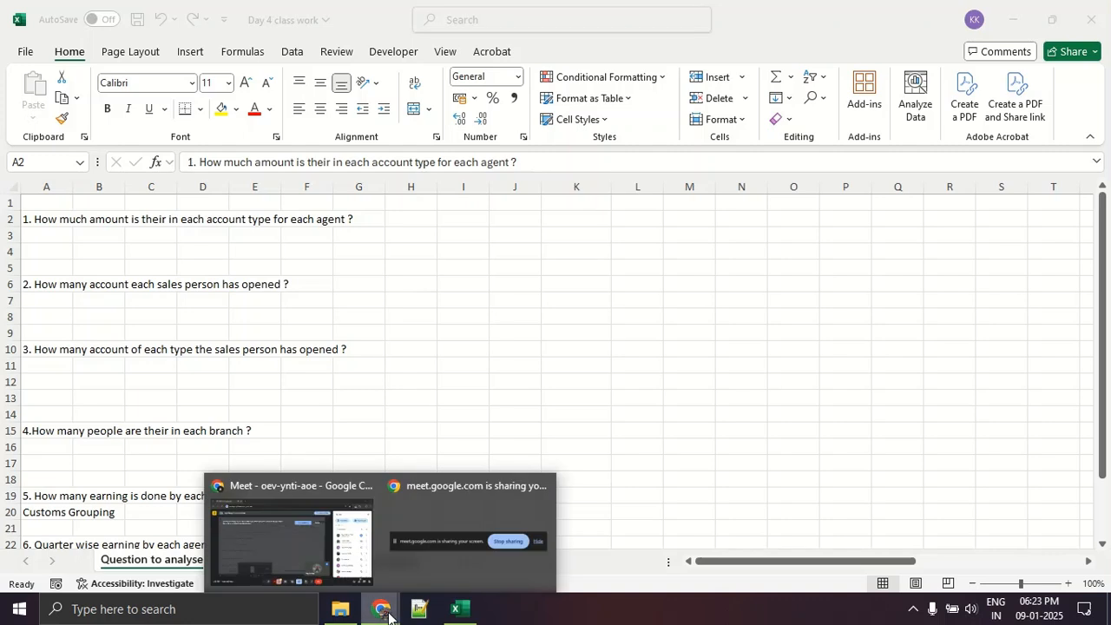
click(321, 540)
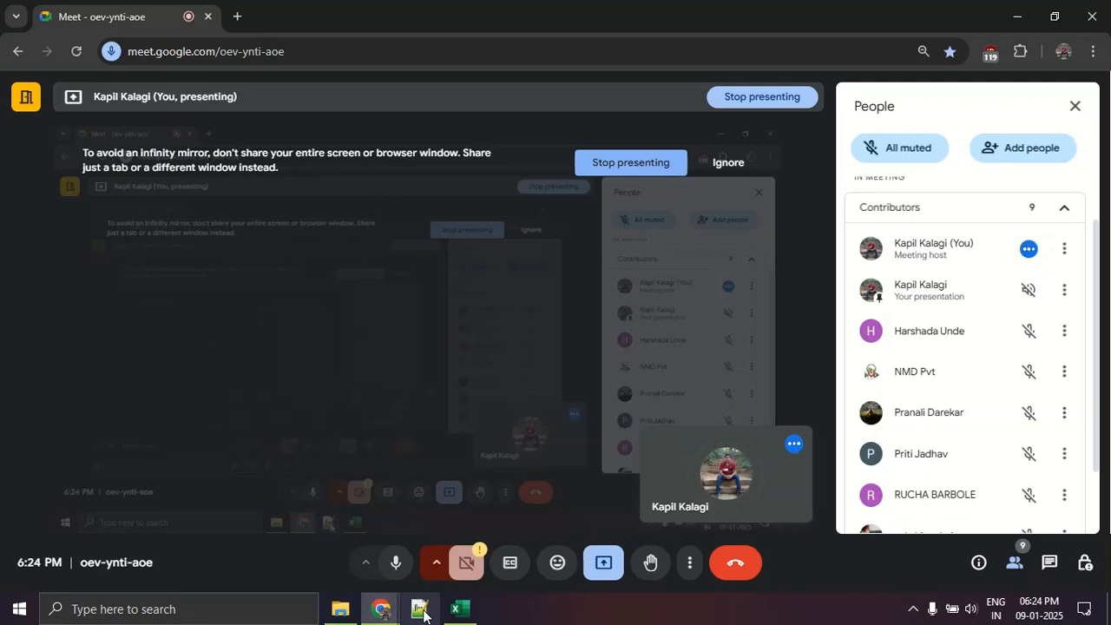
click(460, 608)
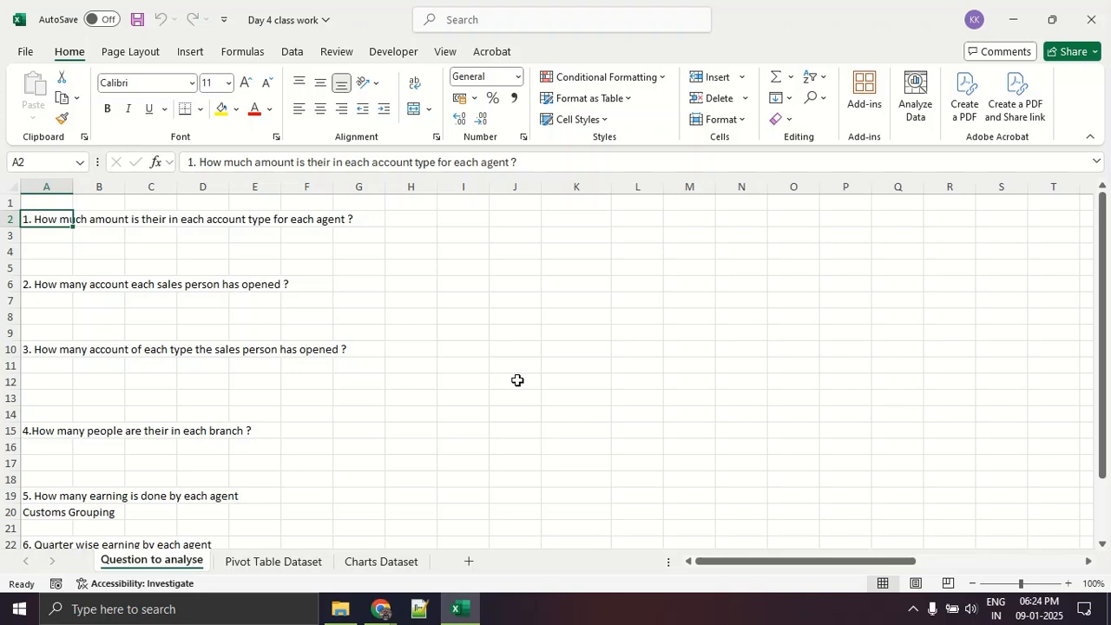
key(alt+Tab)
key(alt+Tab)
Beside question 3, enter the example account types saving in K11 and IRA in K12.
click(48, 349)
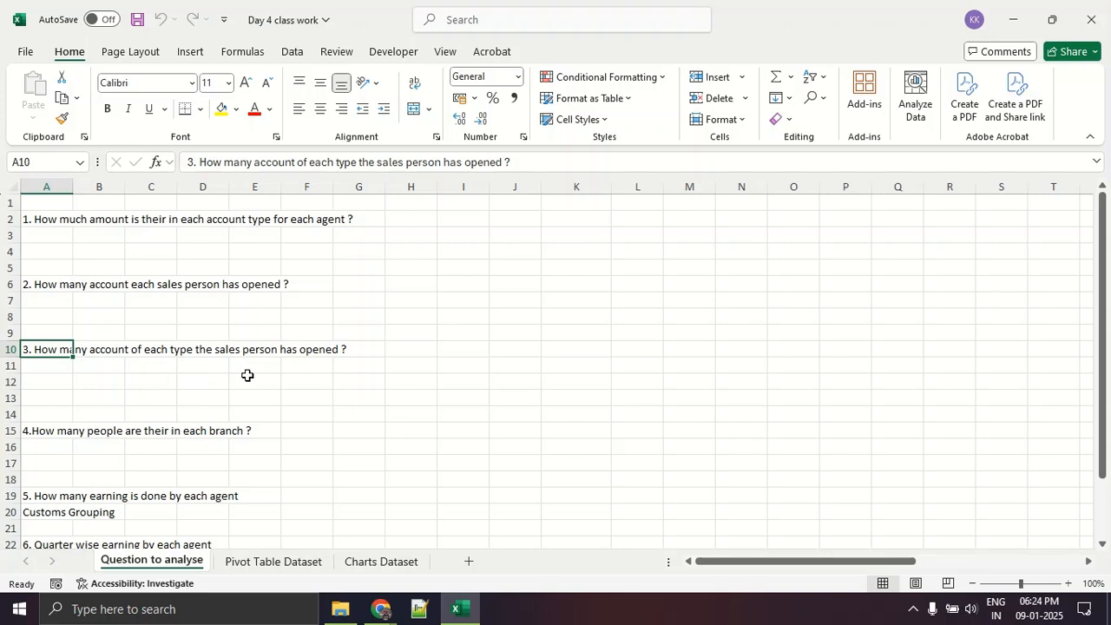
click(565, 367)
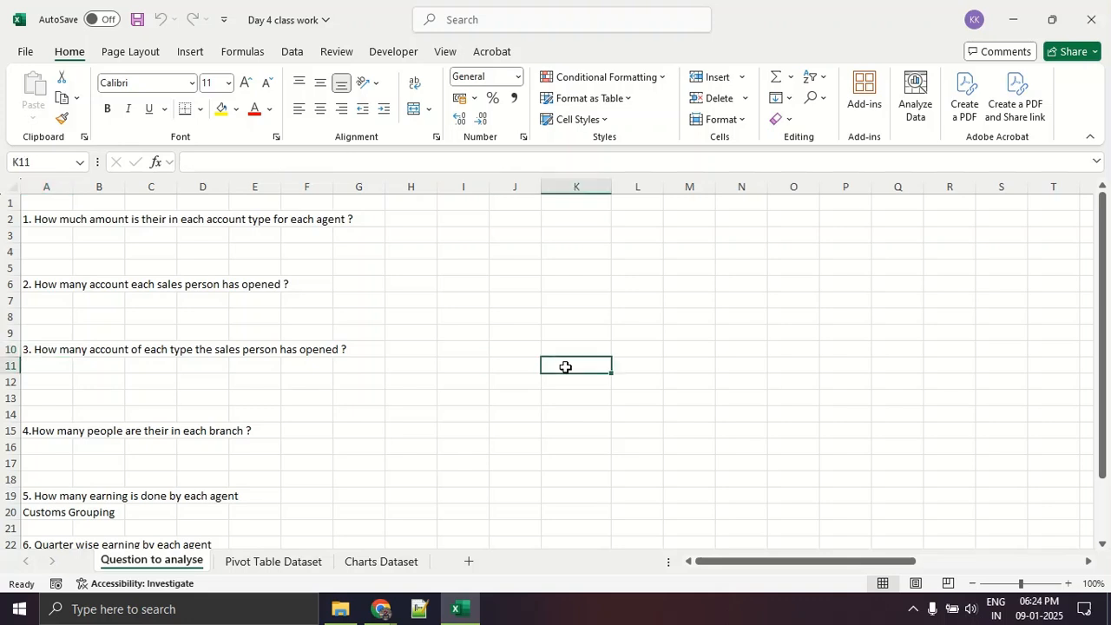
text(saving)
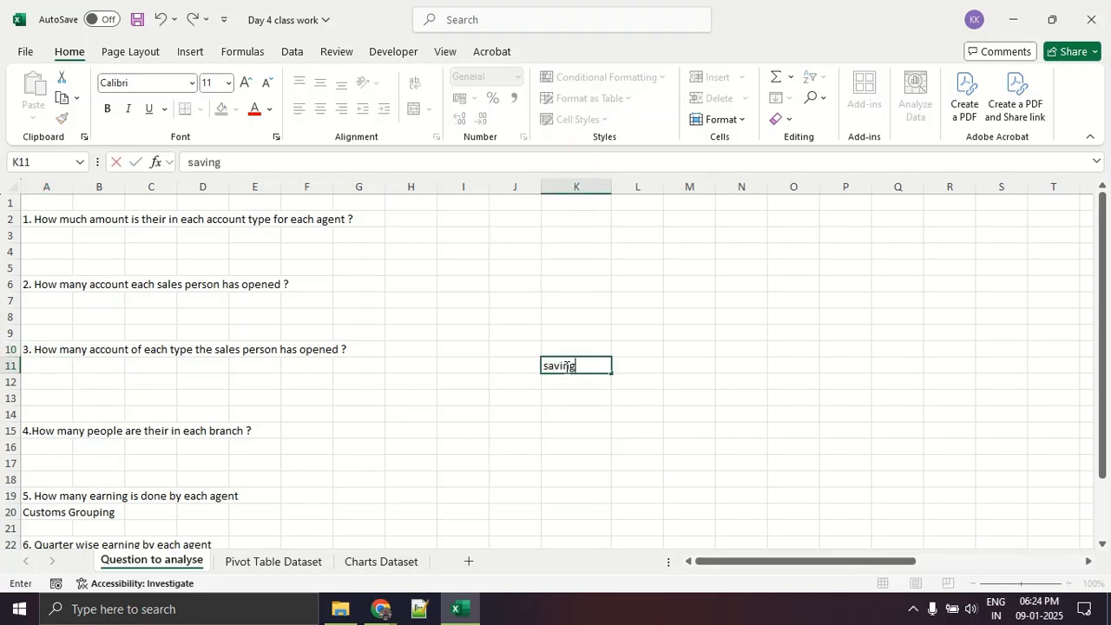
key(Return)
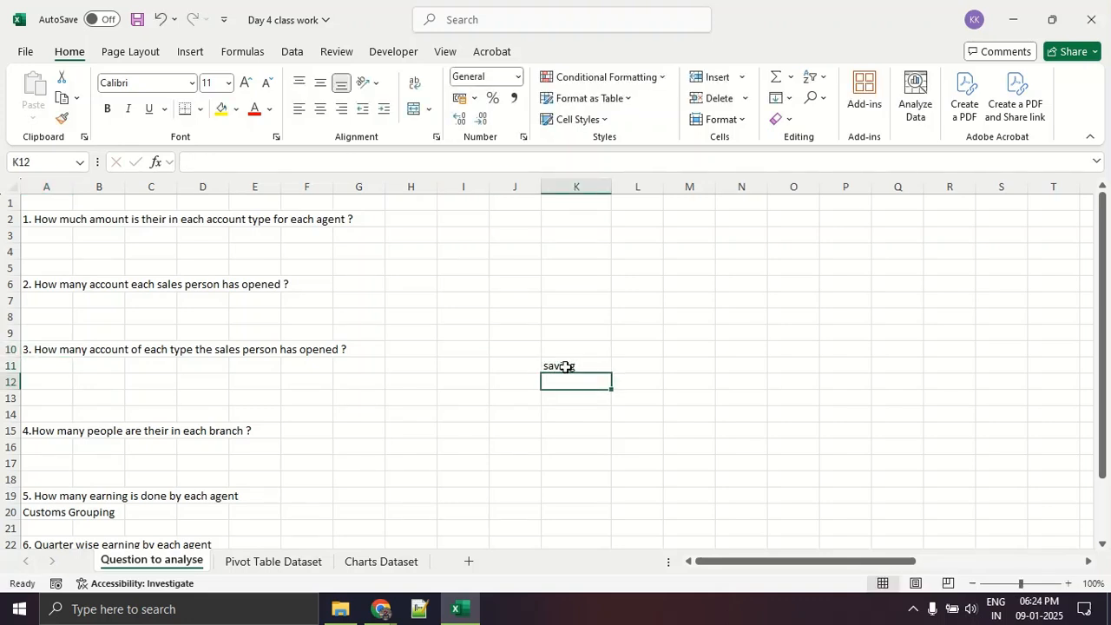
text(IRA)
key(Return)
Enter the example column headings person1 in L10 and person2 in M10.
key(Up)
key(Up)
key(Up)
key(Right)
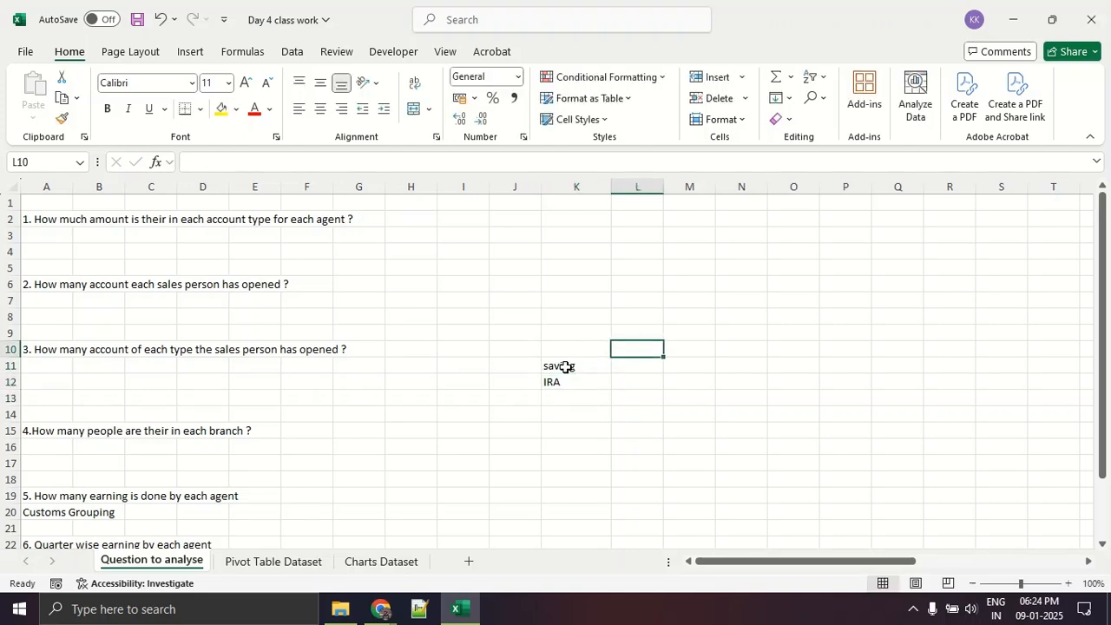
text(pen)
key(BackSpace)
key(BackSpace)
key(BackSpace)
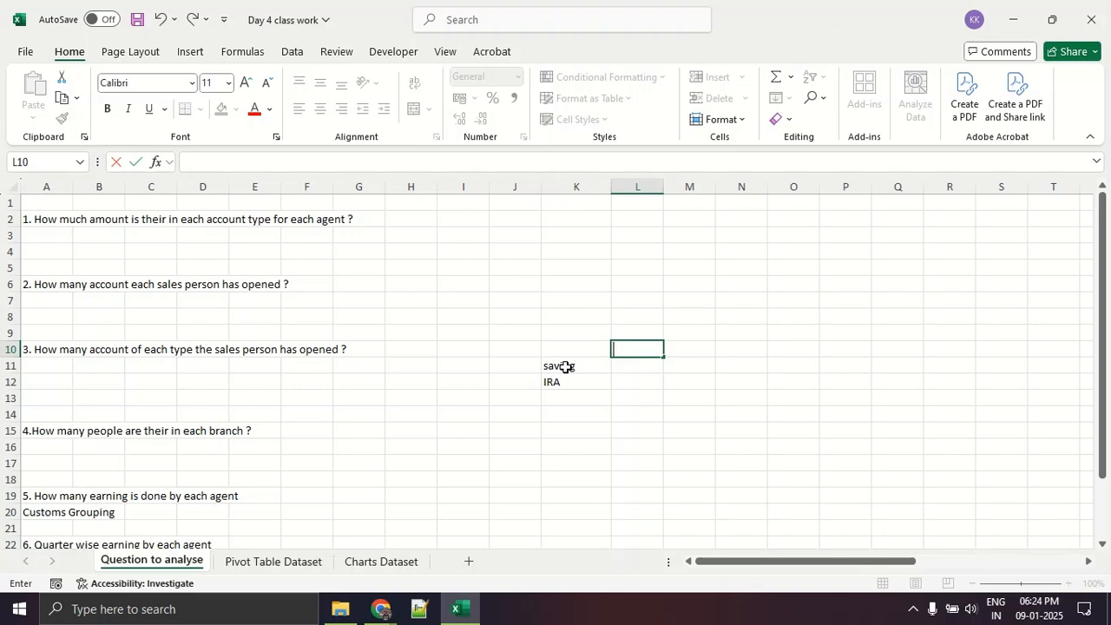
text(person1)
key(Return)
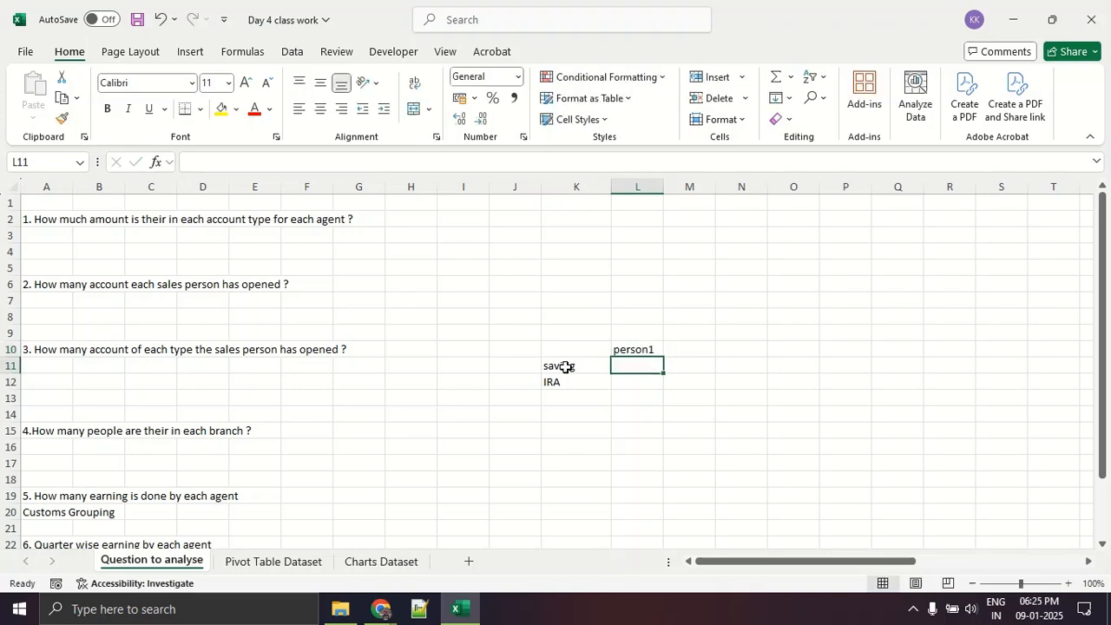
key(Up)
key(Right)
text(person2)
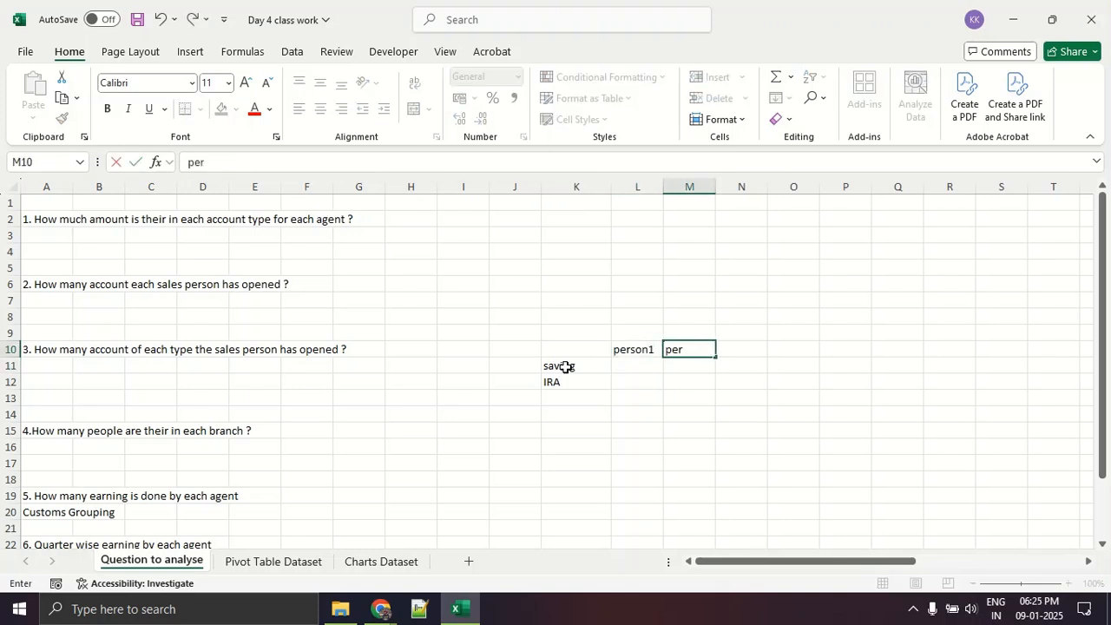
key(Return)
Fill the example table with 32 and 23 under person1 and 43 and 43 under person2.
key(Left)
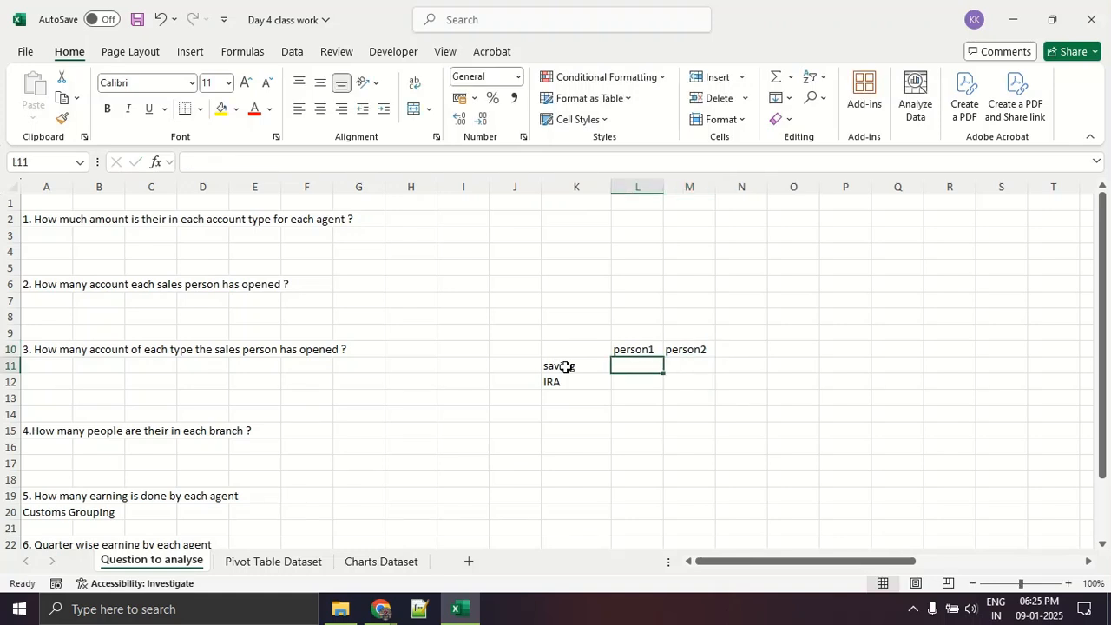
text(32)
key(Return)
text(23)
key(Return)
key(Up)
key(Up)
key(Right)
text(43)
key(Return)
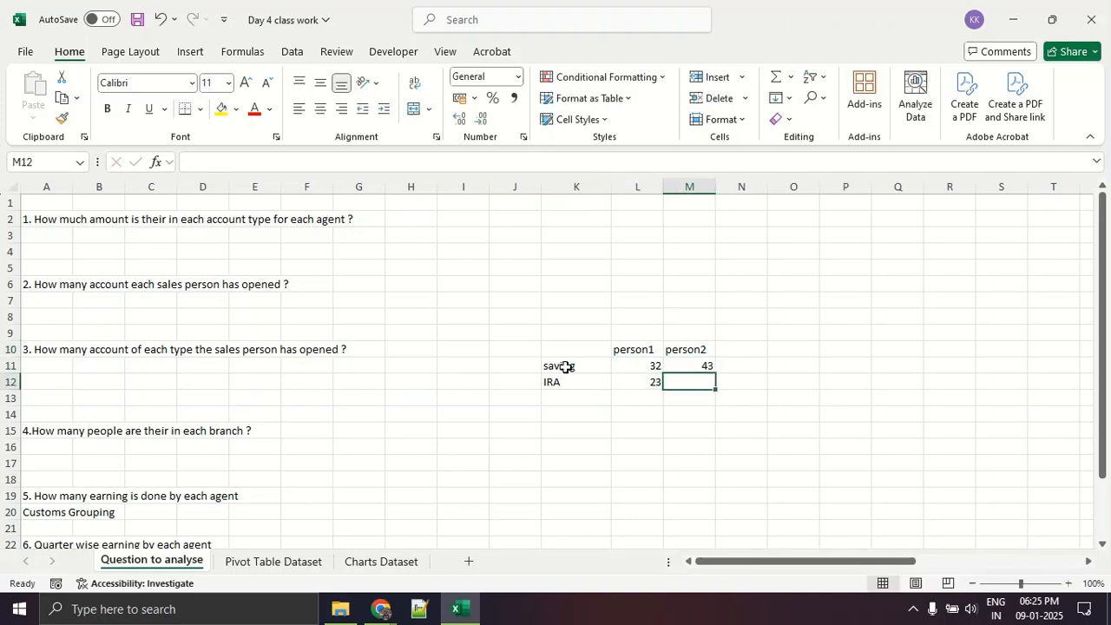
text(43)
key(Return)
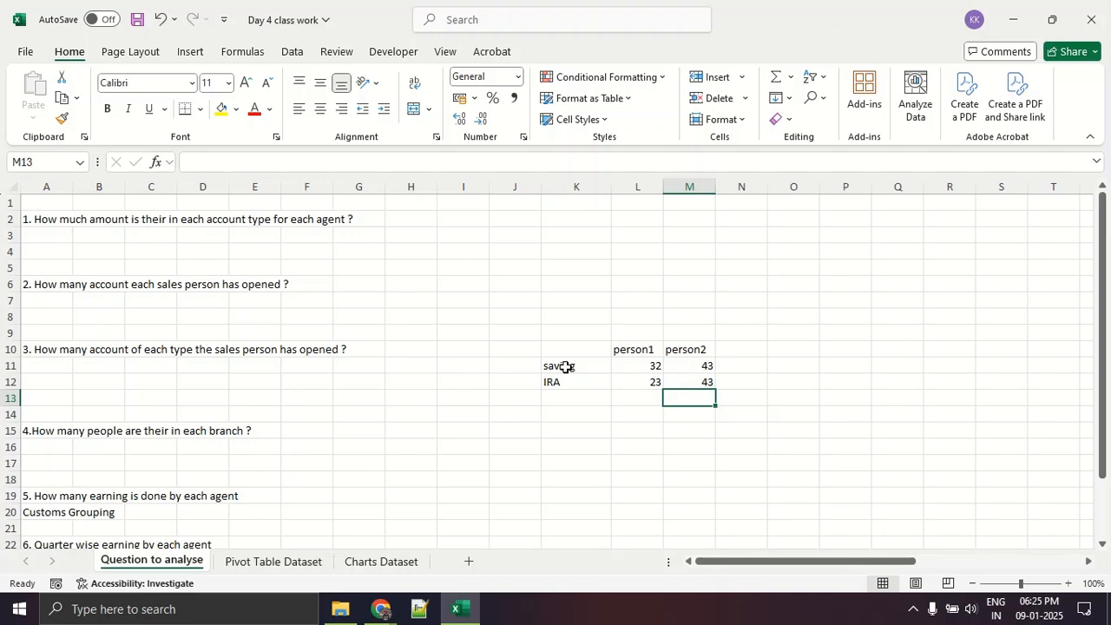
Create a PivotTable on a new worksheet from the Bank_Data table on the Pivot Table Dataset sheet.
click(271, 563)
ctrl+scroll(225, 332, up, 3)
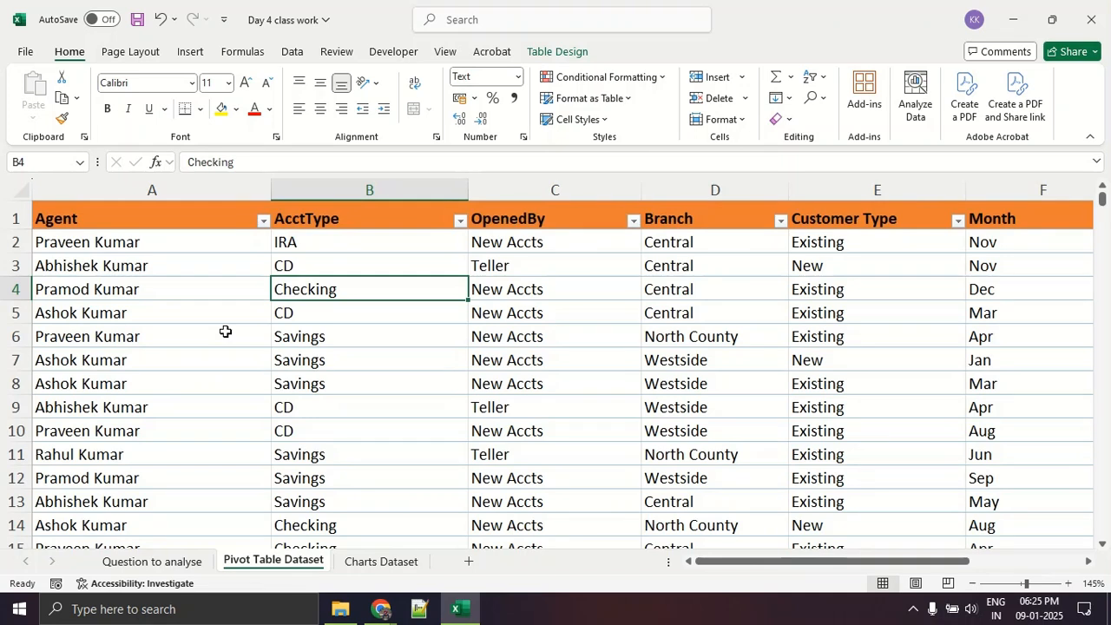
click(225, 332)
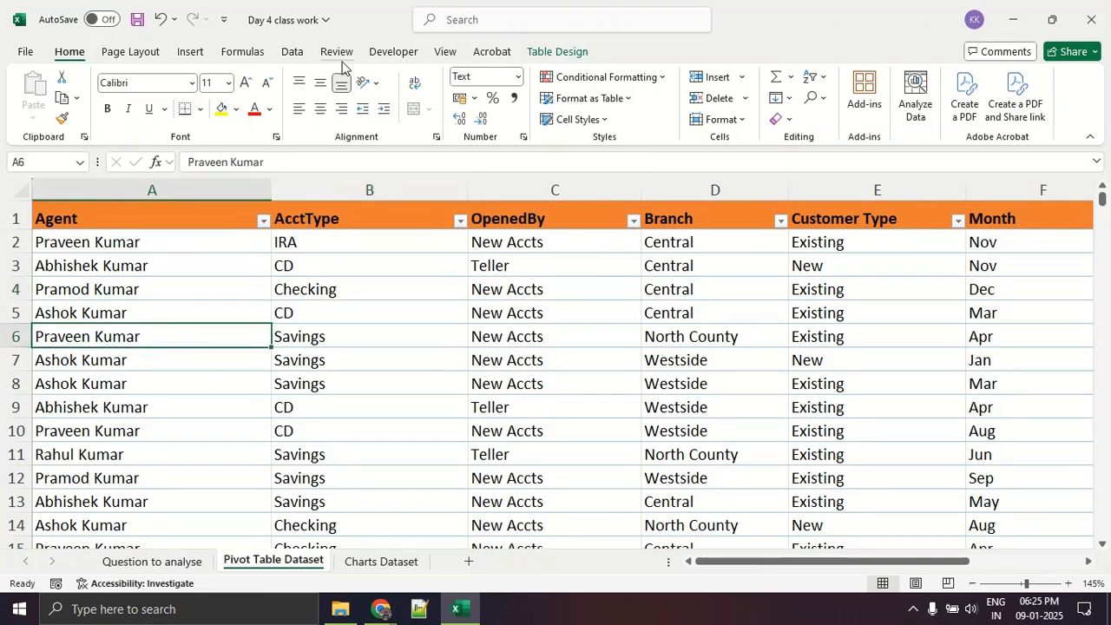
click(574, 52)
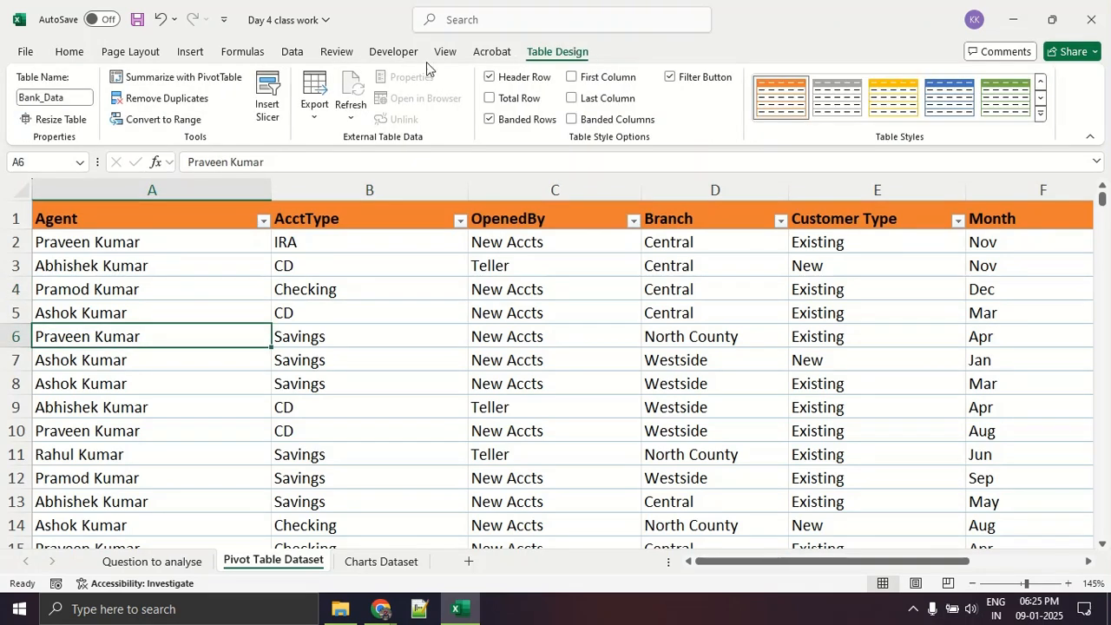
click(238, 76)
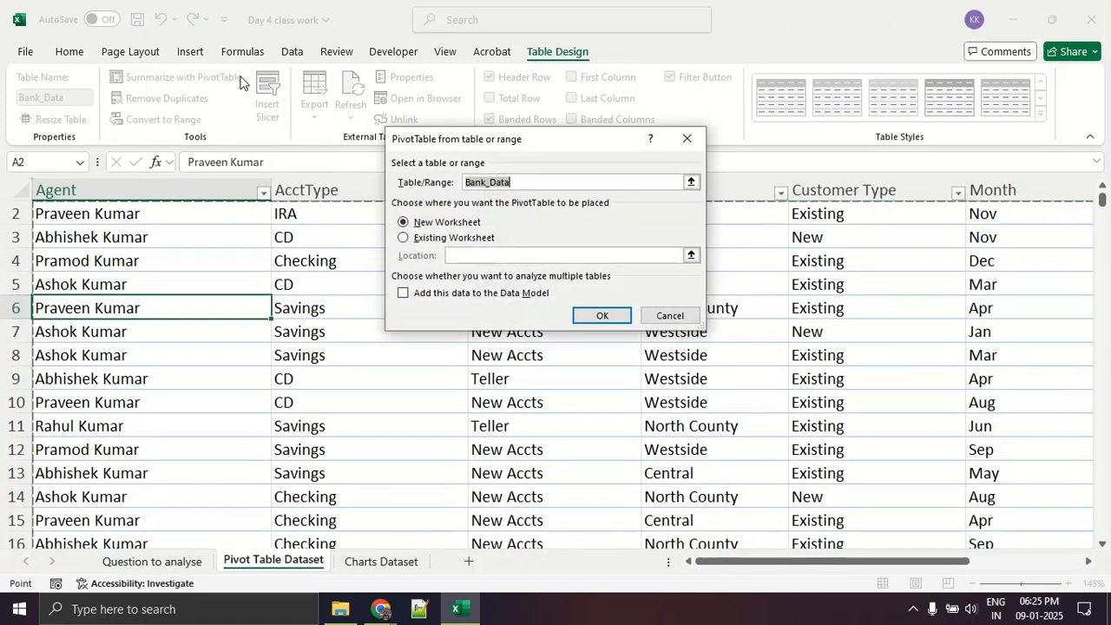
click(617, 319)
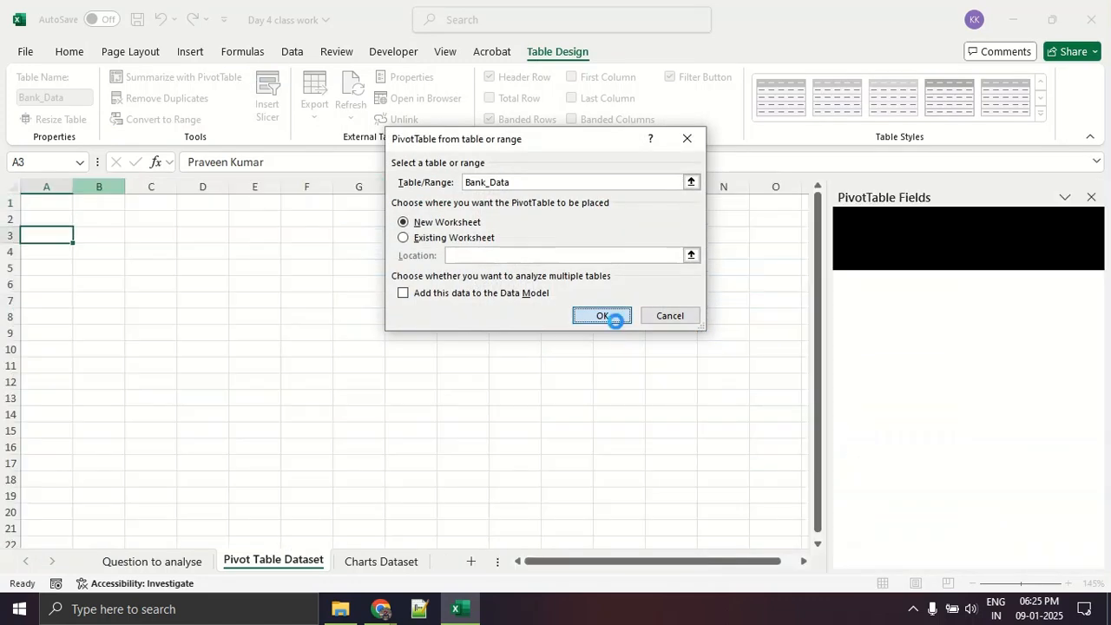
Place the AcctType field in the Rows area of the new PivotTable.
click(911, 612)
click(910, 616)
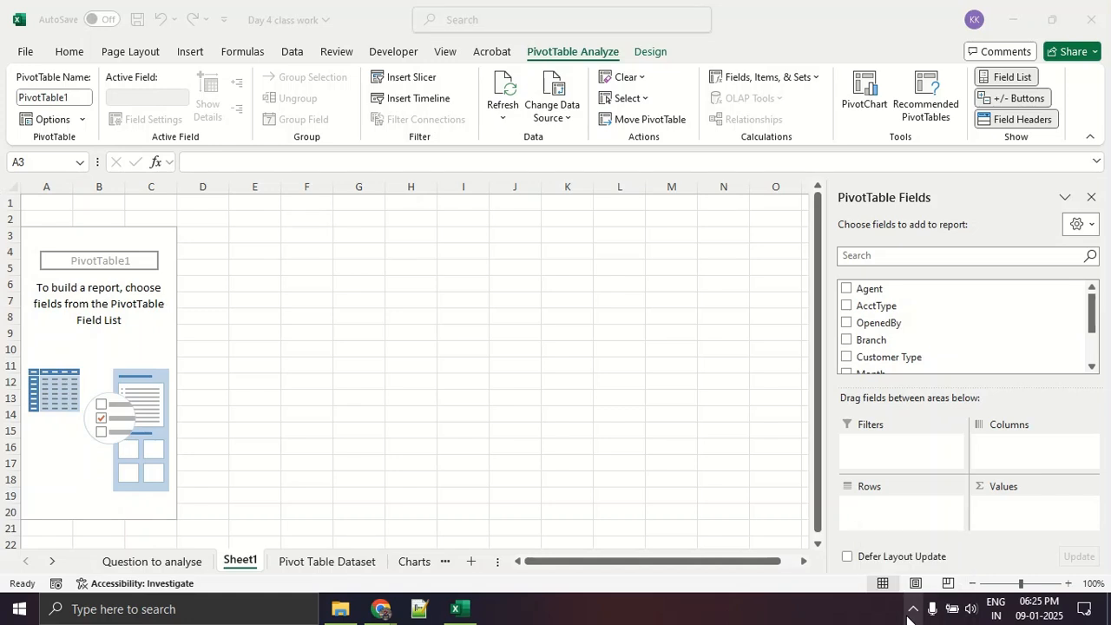
drag(895, 311, 929, 508)
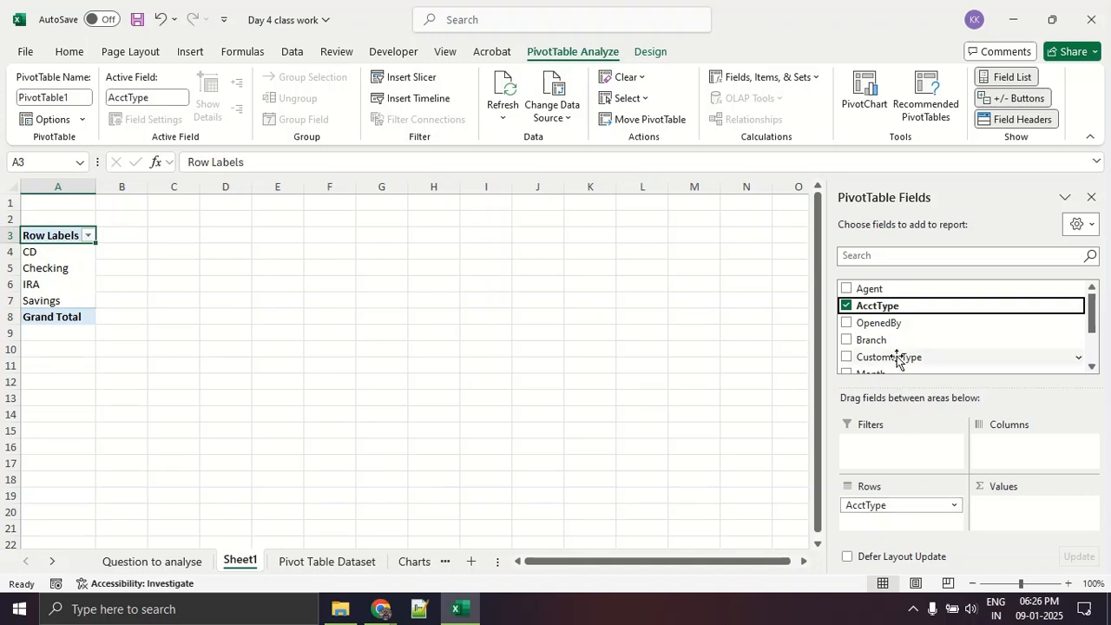
Add Agent to the Columns area and a count of AcctType to the Values area of the PivotTable on Sheet1.
drag(891, 290, 1028, 446)
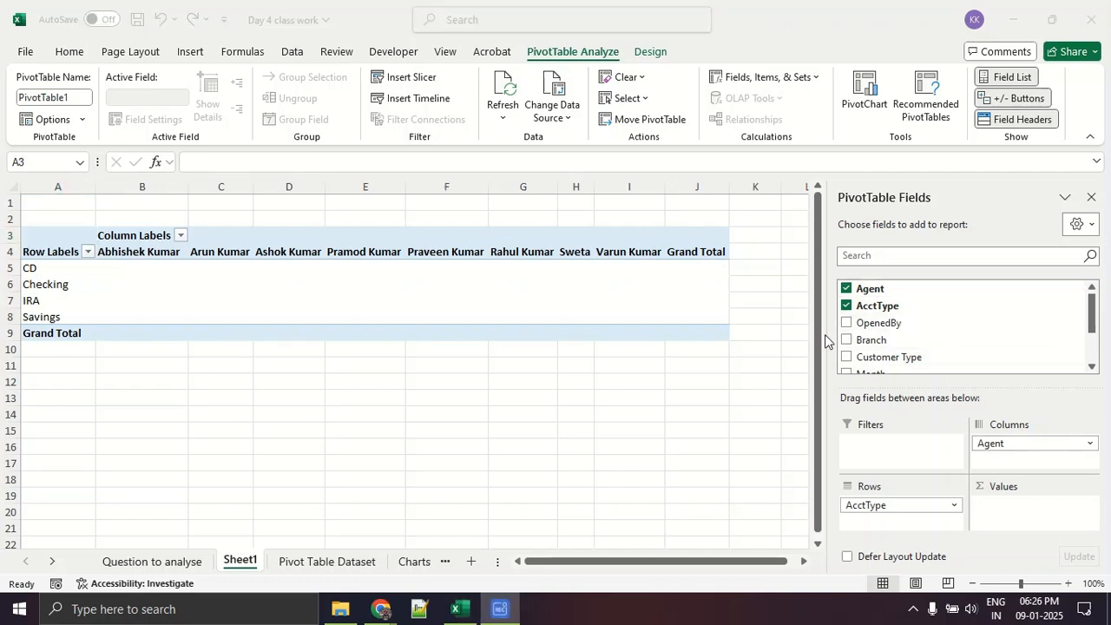
click(186, 568)
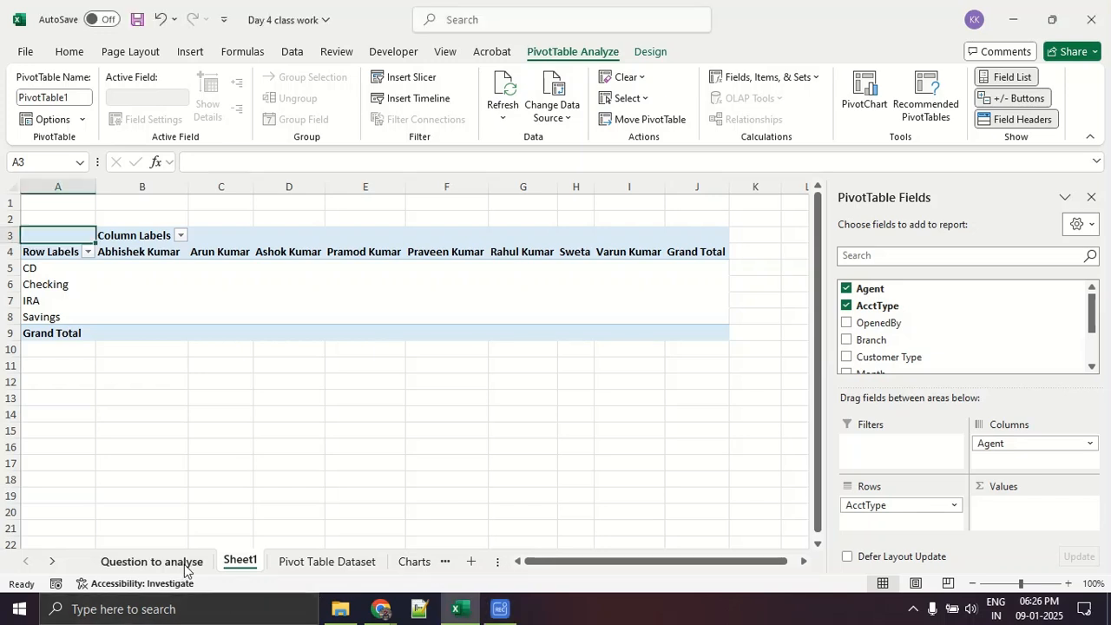
click(185, 565)
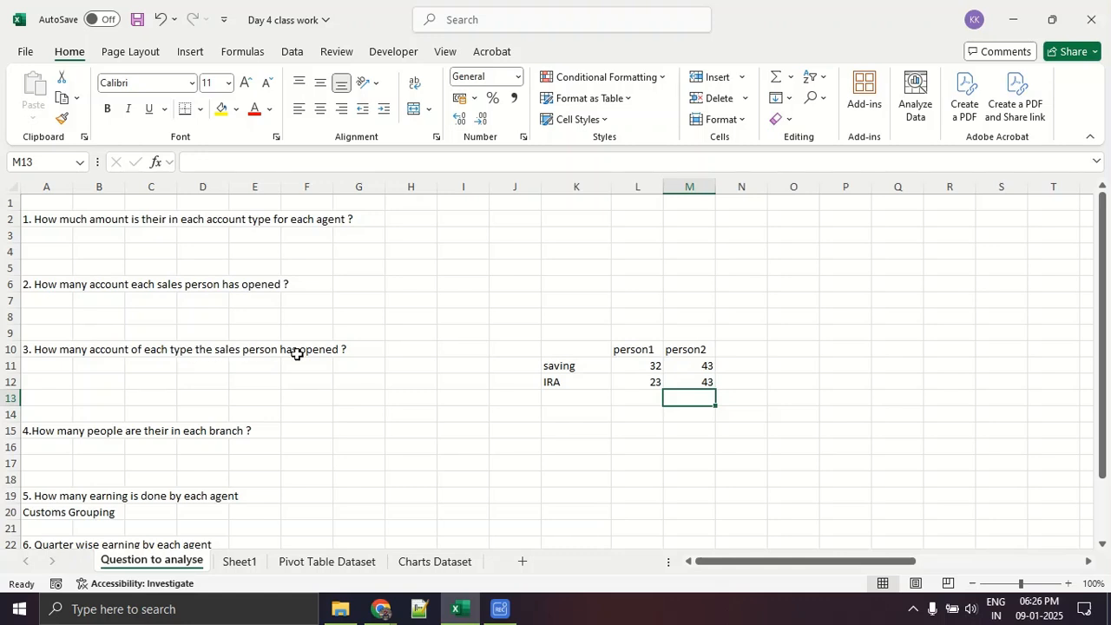
drag(532, 321, 719, 387)
click(313, 562)
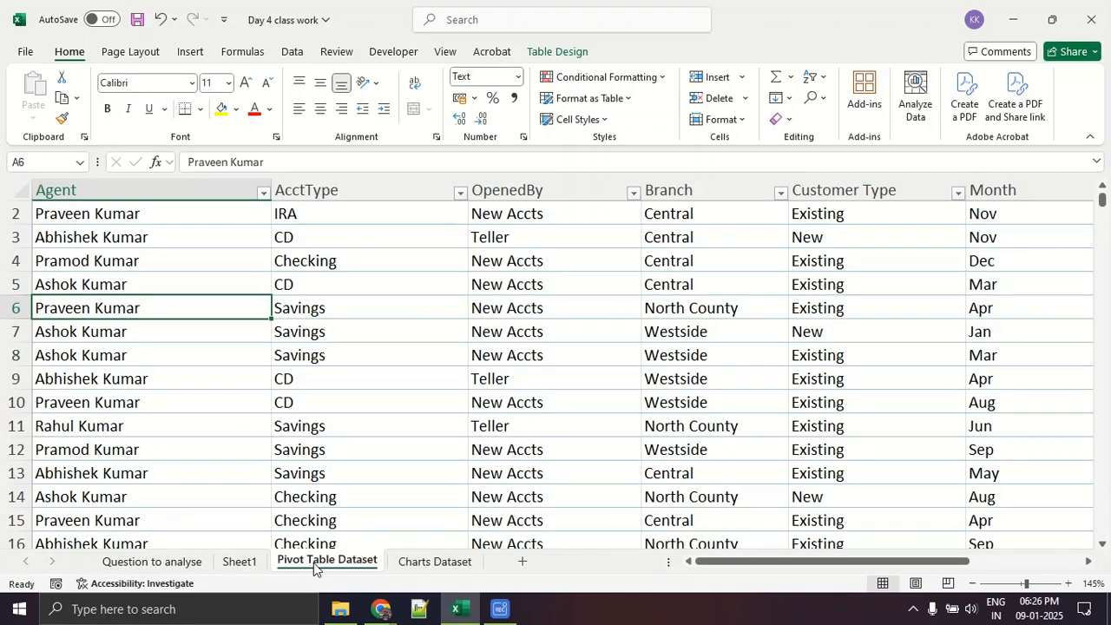
click(264, 562)
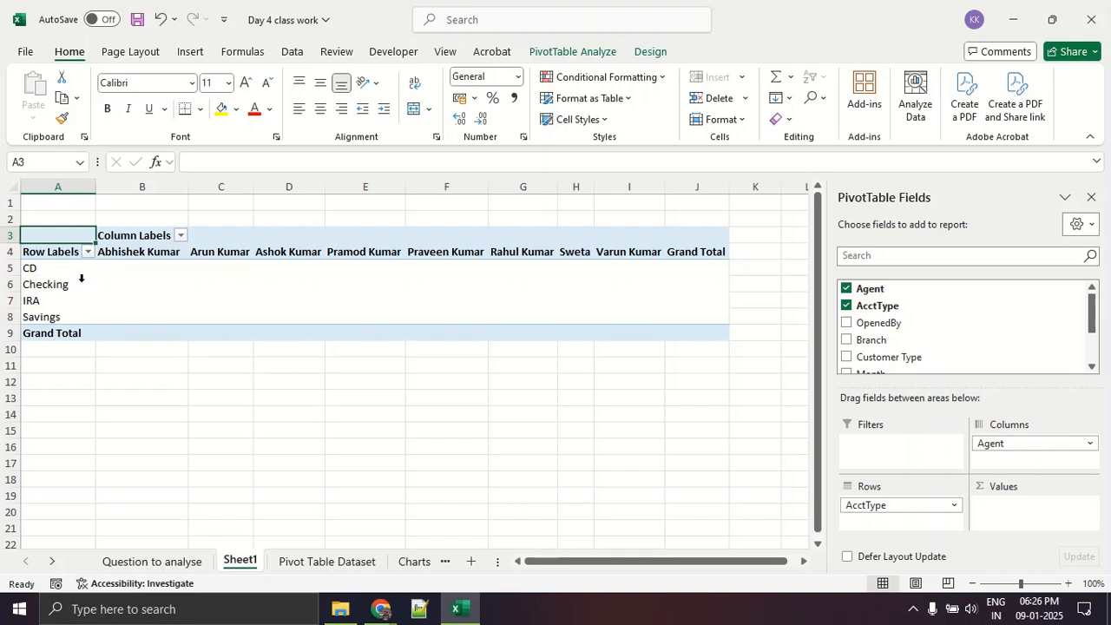
drag(860, 308, 1059, 515)
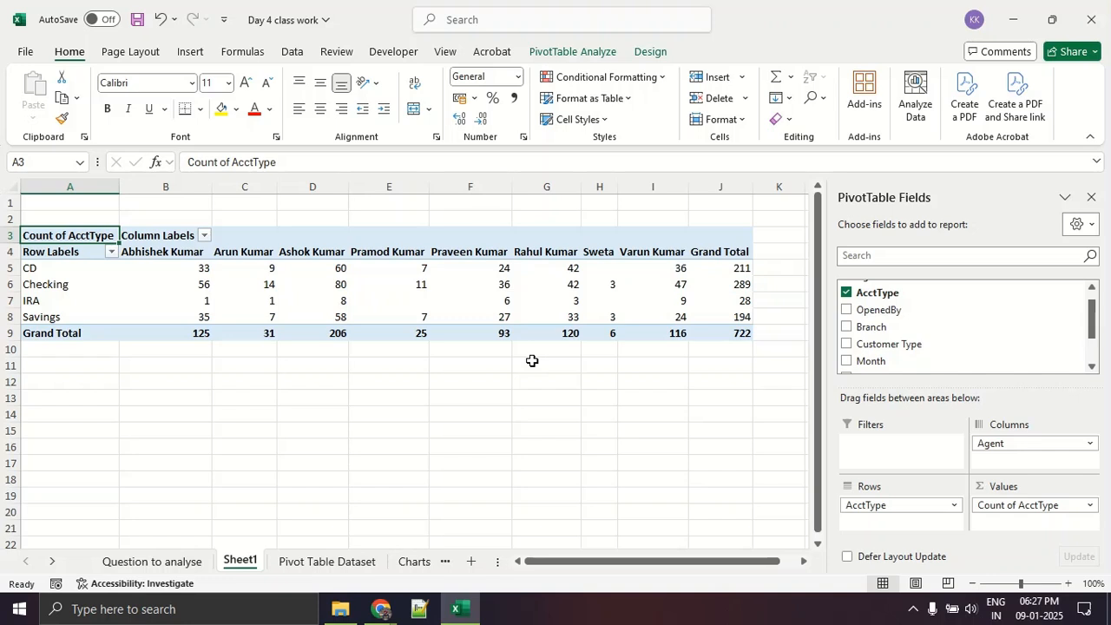
click(1091, 198)
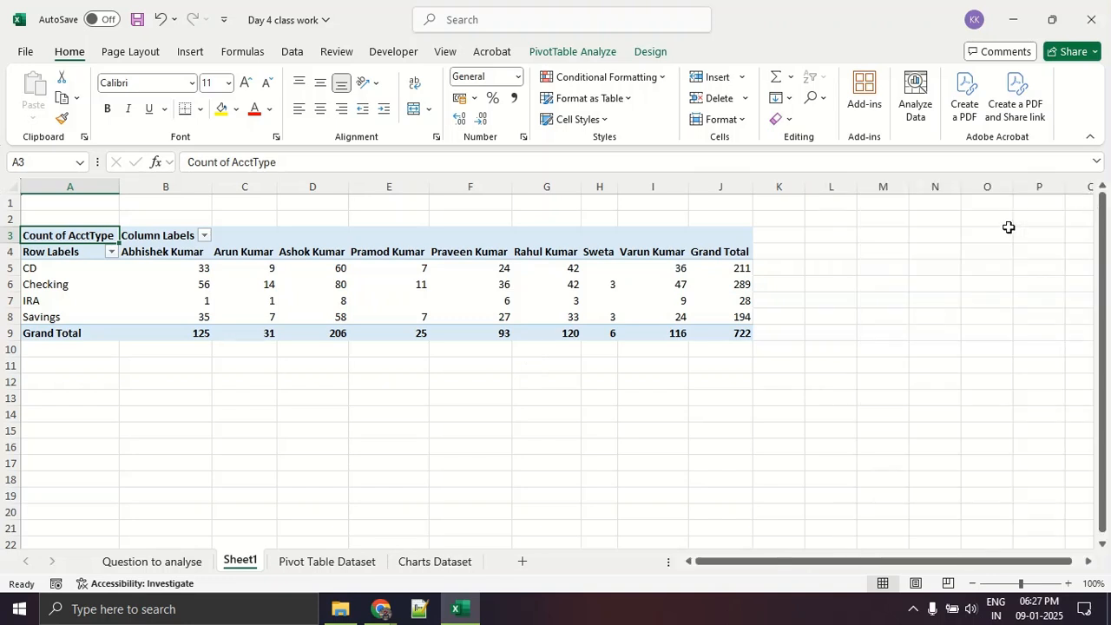
Review question 4 on people per branch in the Question to analyse sheet and return to Sheet1.
click(192, 569)
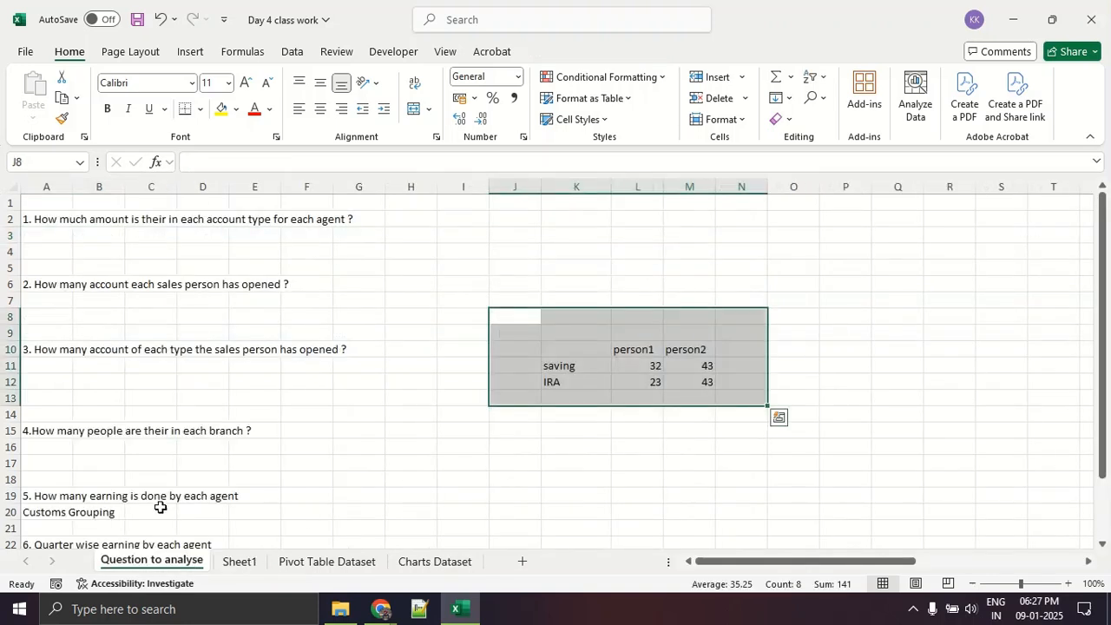
click(95, 395)
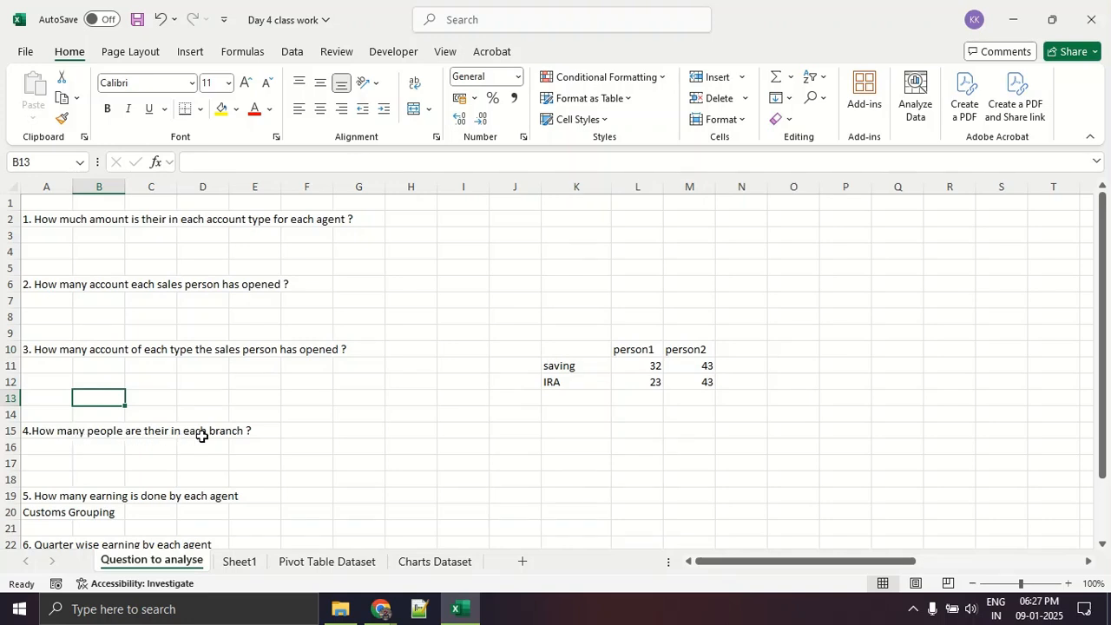
click(241, 562)
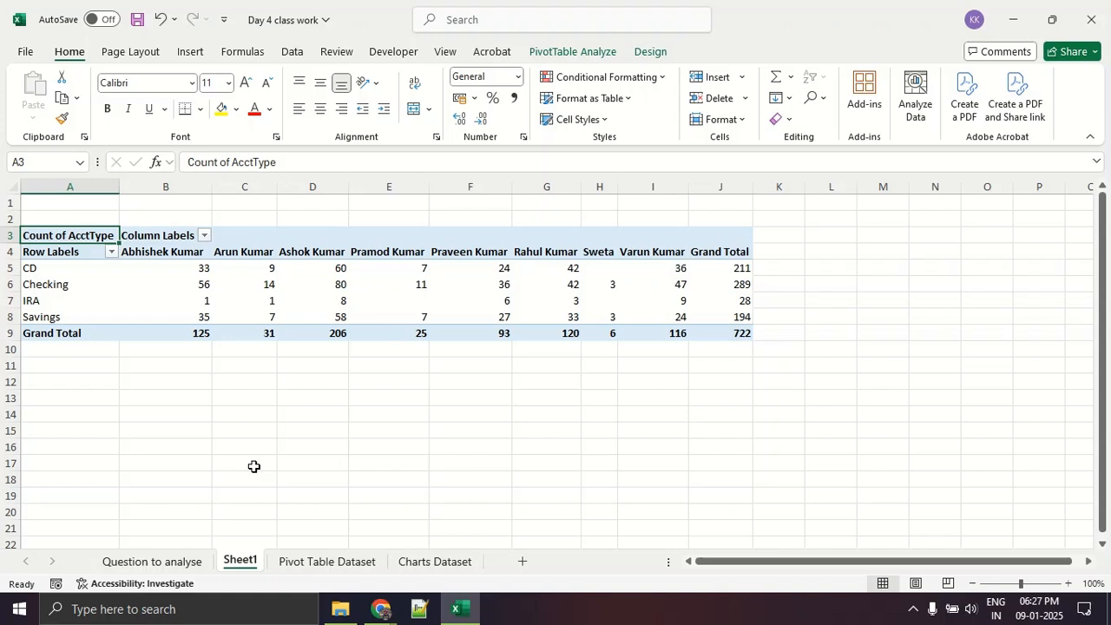
click(303, 566)
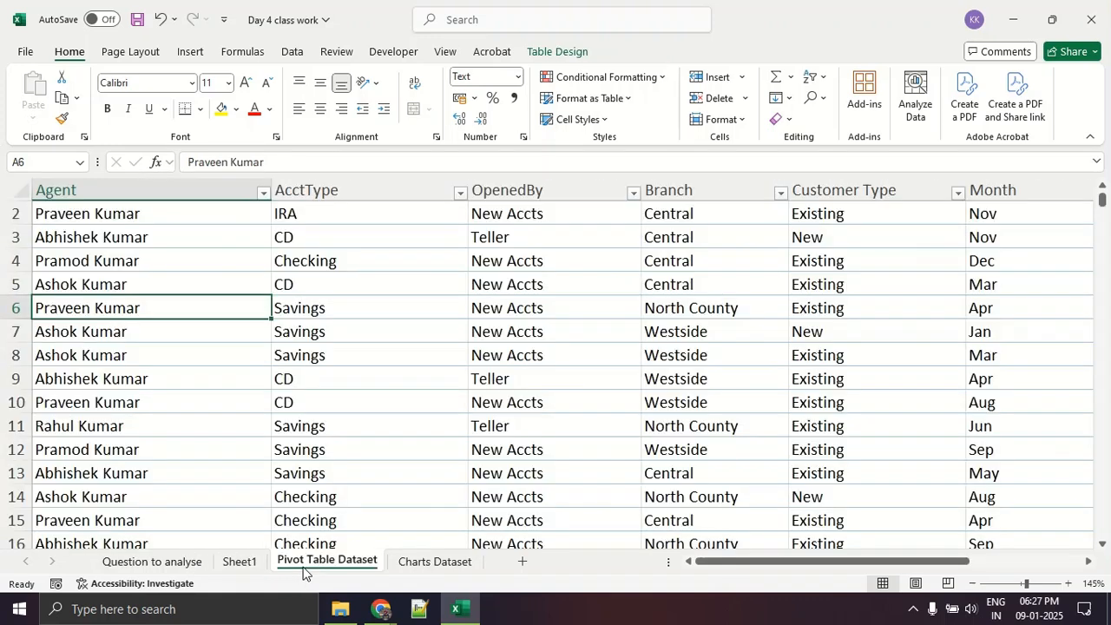
click(552, 52)
click(187, 84)
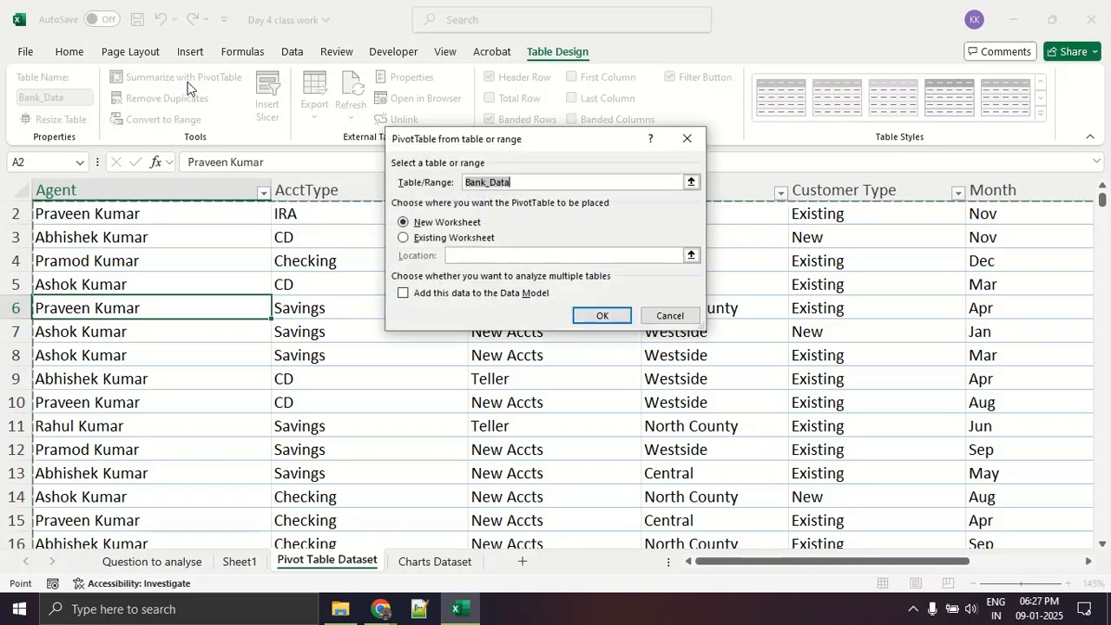
click(686, 139)
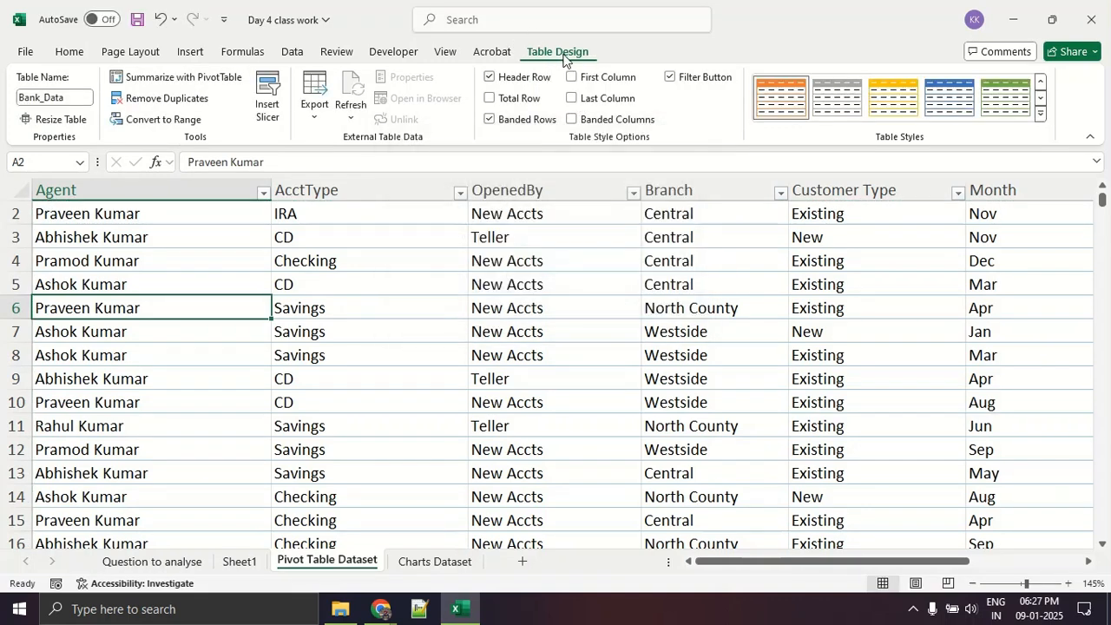
Start the ZoomIt annotation tool from the Excel Class folder in File Explorer and return to the Excel workbook.
click(193, 52)
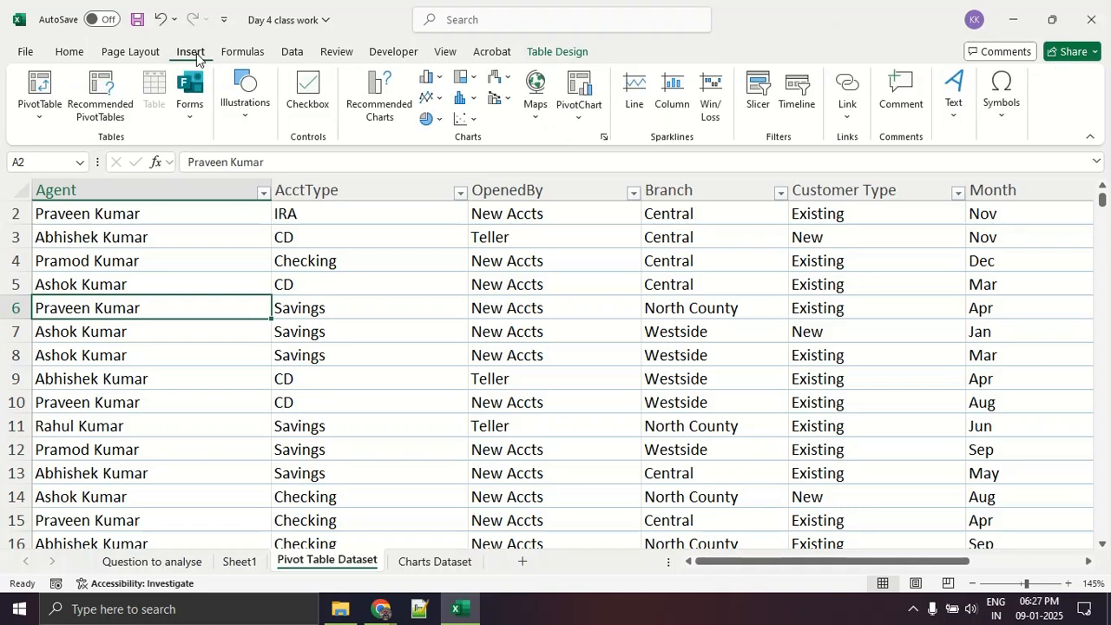
key(ctrl+b)
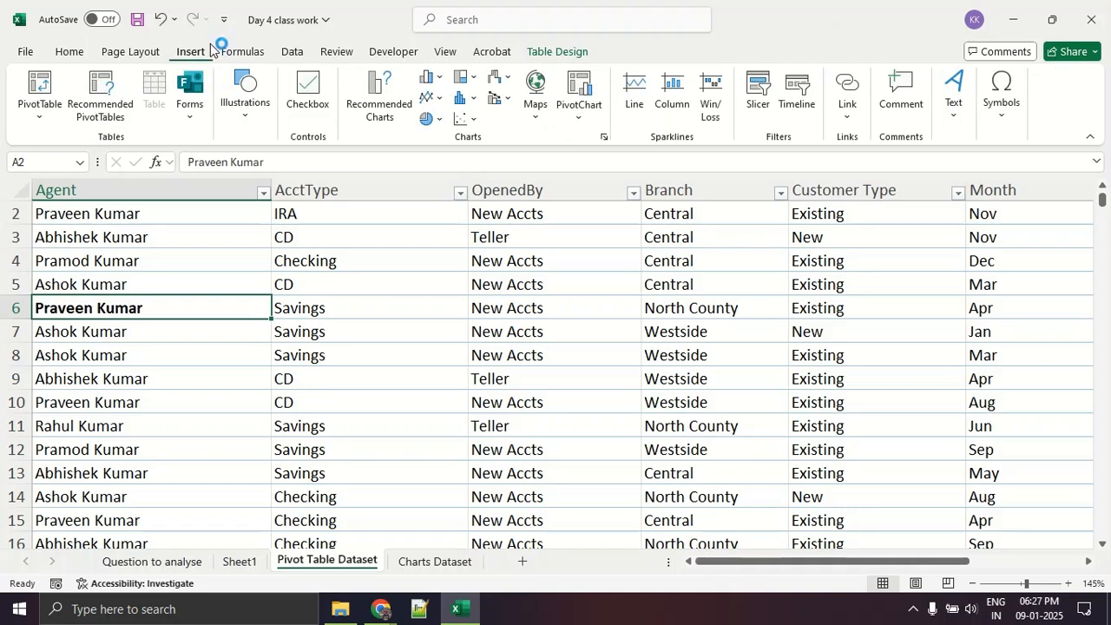
click(913, 609)
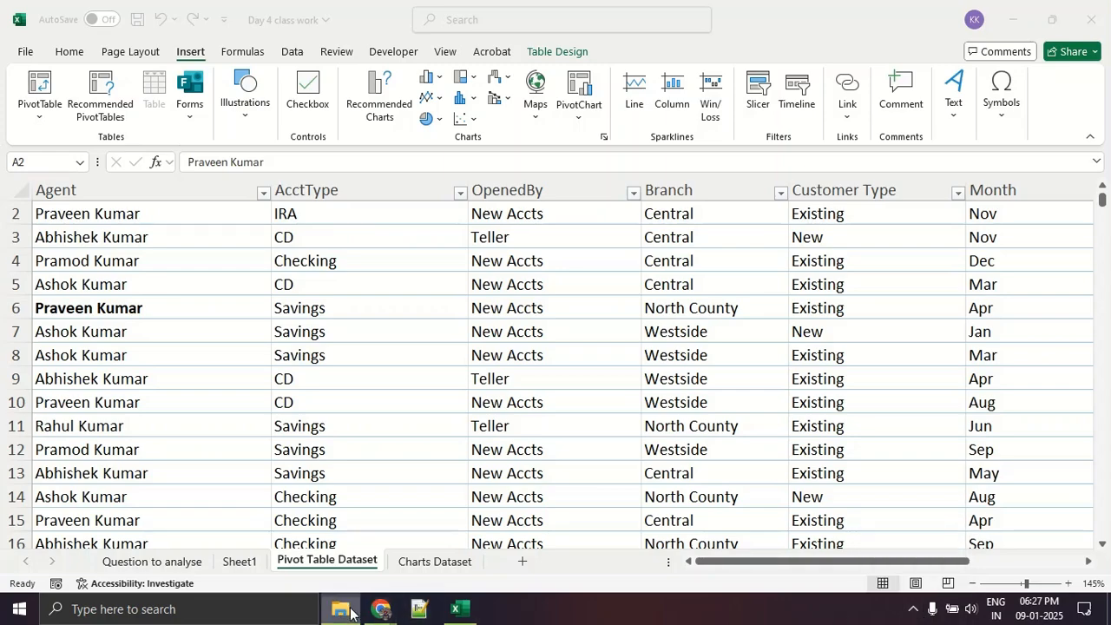
click(350, 614)
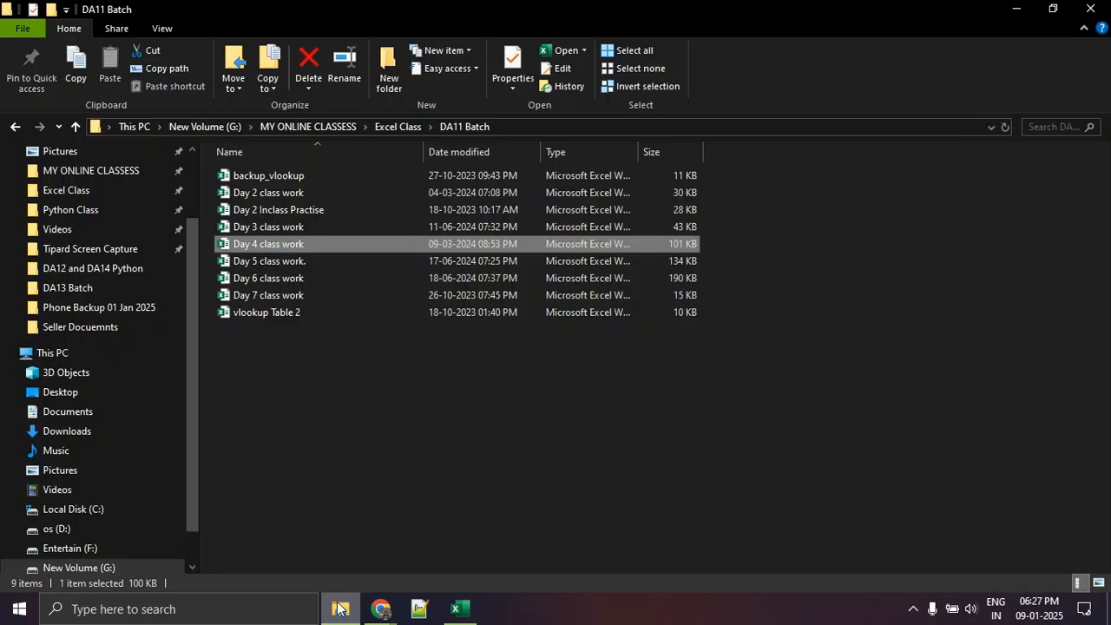
click(396, 127)
click(319, 407)
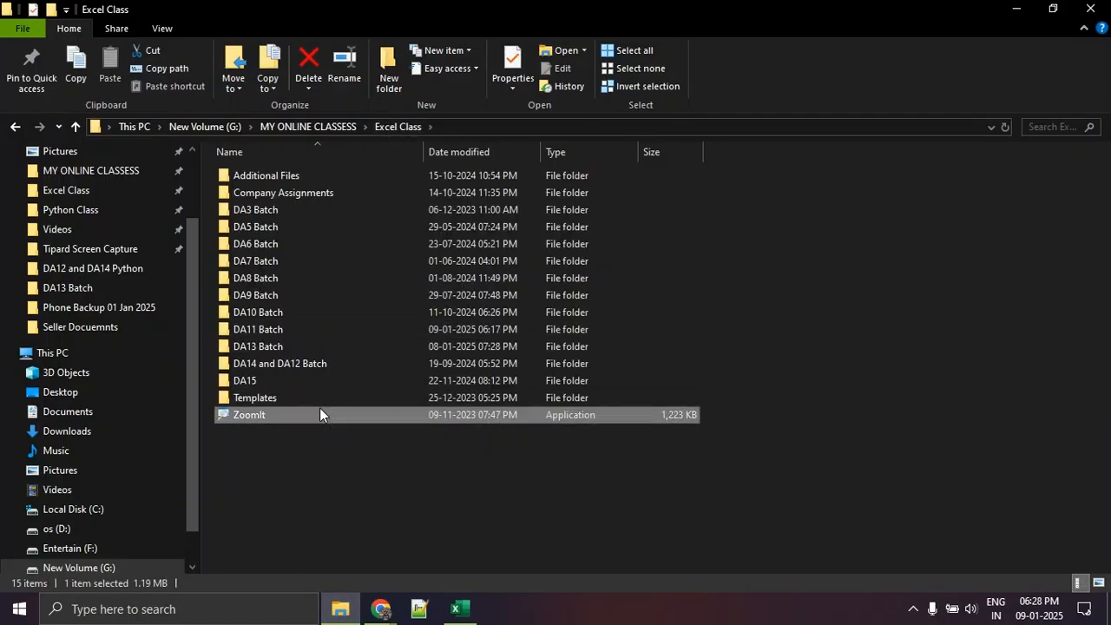
click(460, 608)
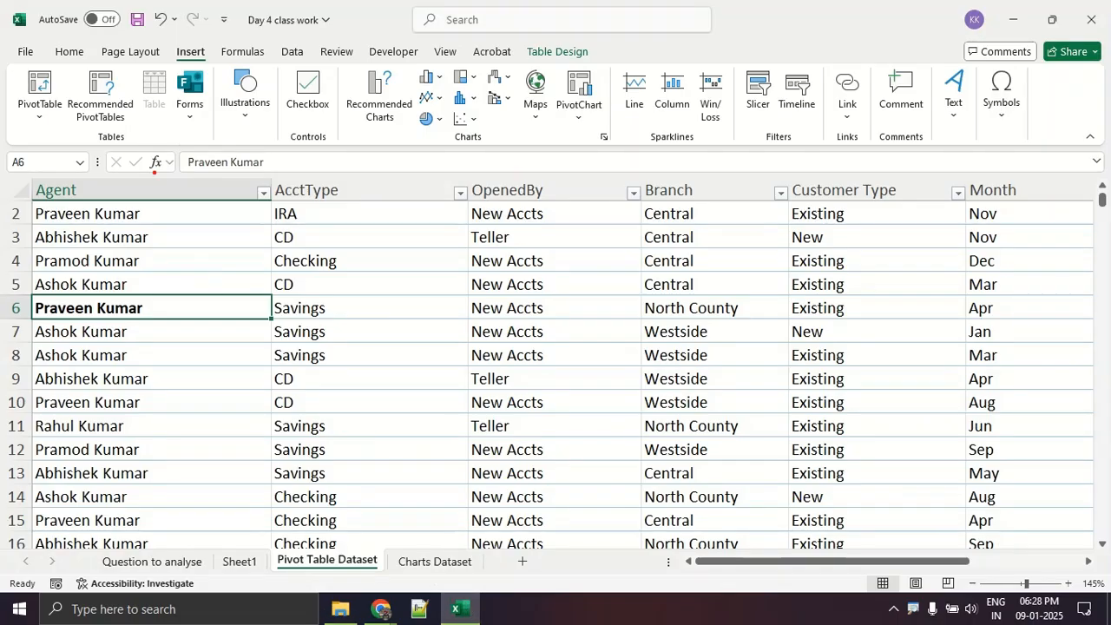
Circle the PivotTable and Insert commands in red, connect them with an arrow, and clear the annotations.
mouse_move(78, 88)
mouse_down()
mouse_move(10, 122)
mouse_move(77, 84)
mouse_up()
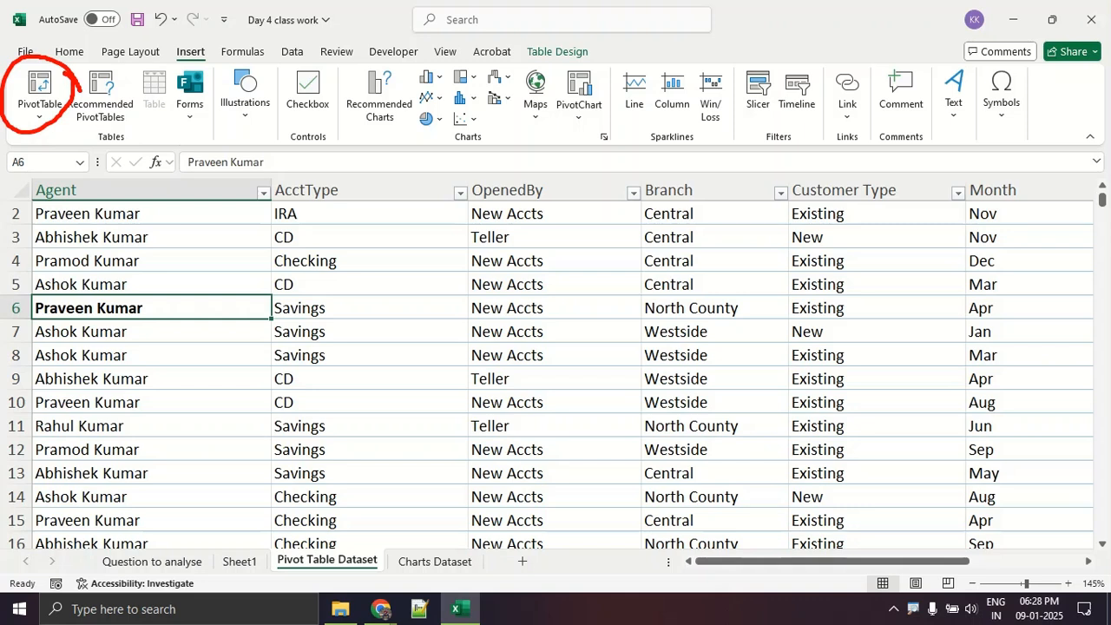
mouse_move(211, 37)
mouse_down()
mouse_move(170, 49)
mouse_move(228, 42)
mouse_move(73, 61)
mouse_up()
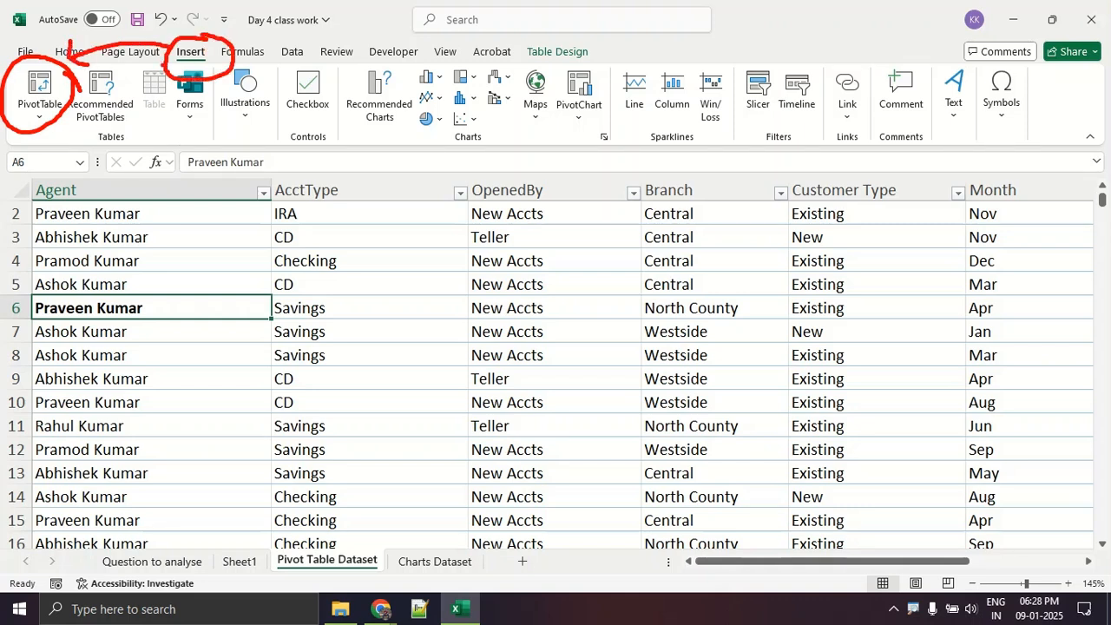
key(Escape)
Create a second PivotTable from Bank_Data on a new worksheet with Branch in the Rows area.
click(26, 93)
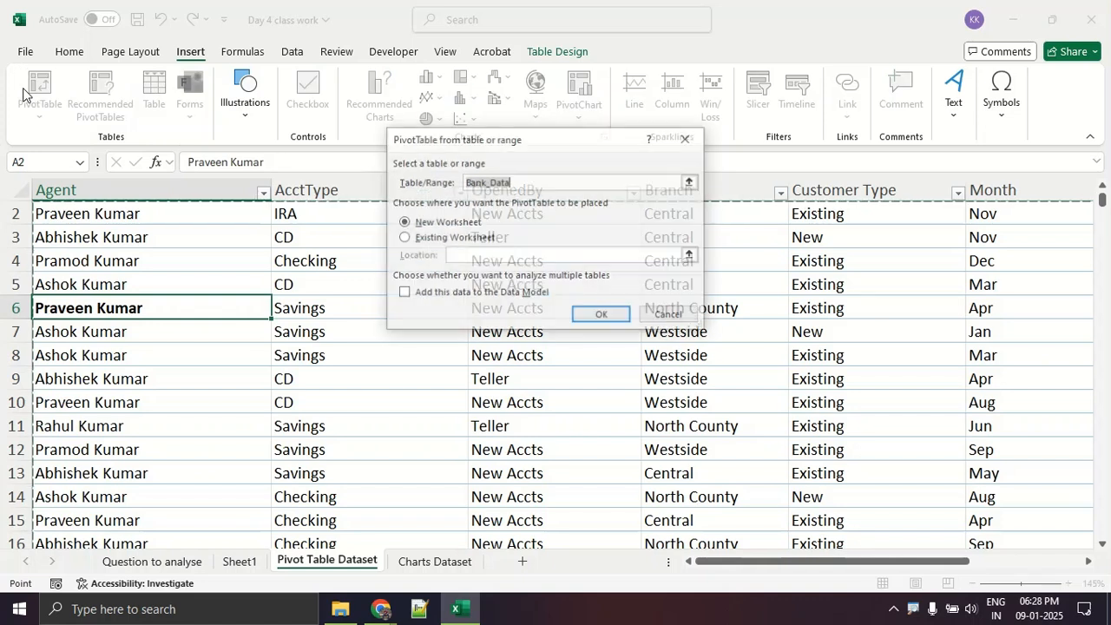
click(601, 316)
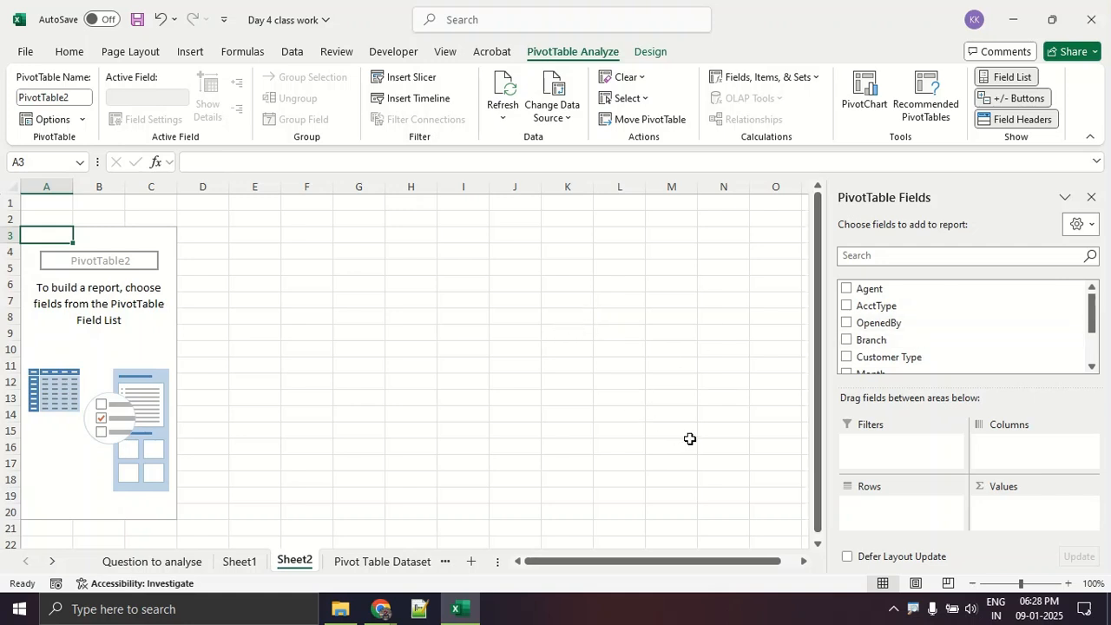
drag(908, 345, 924, 507)
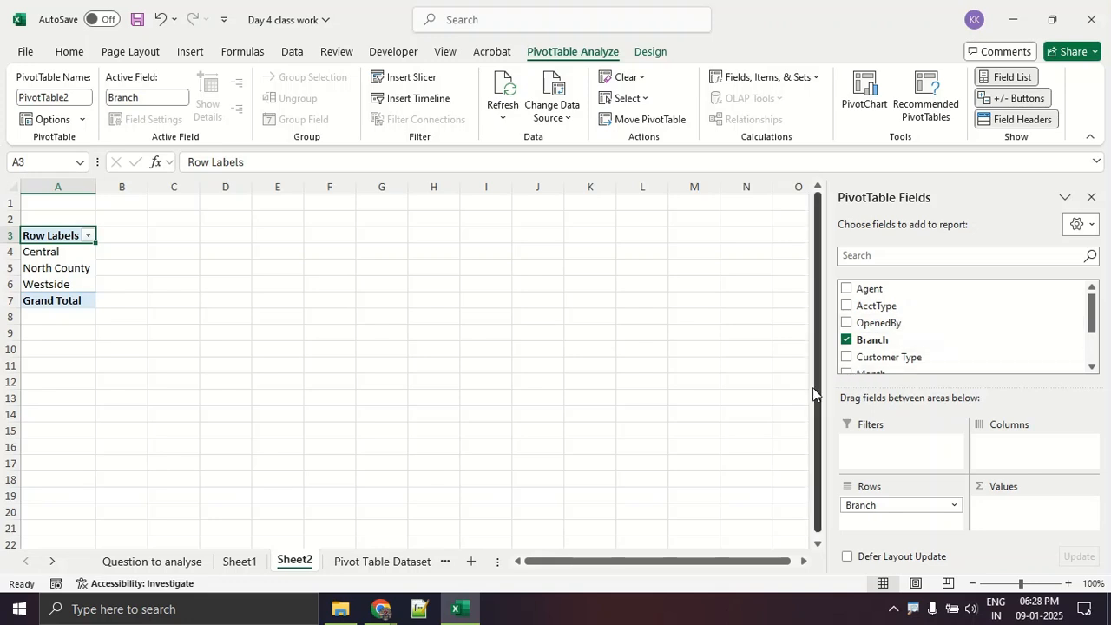
Check the branch question against the dataset and add a count of Customer Type to the Values area on Sheet2.
click(177, 562)
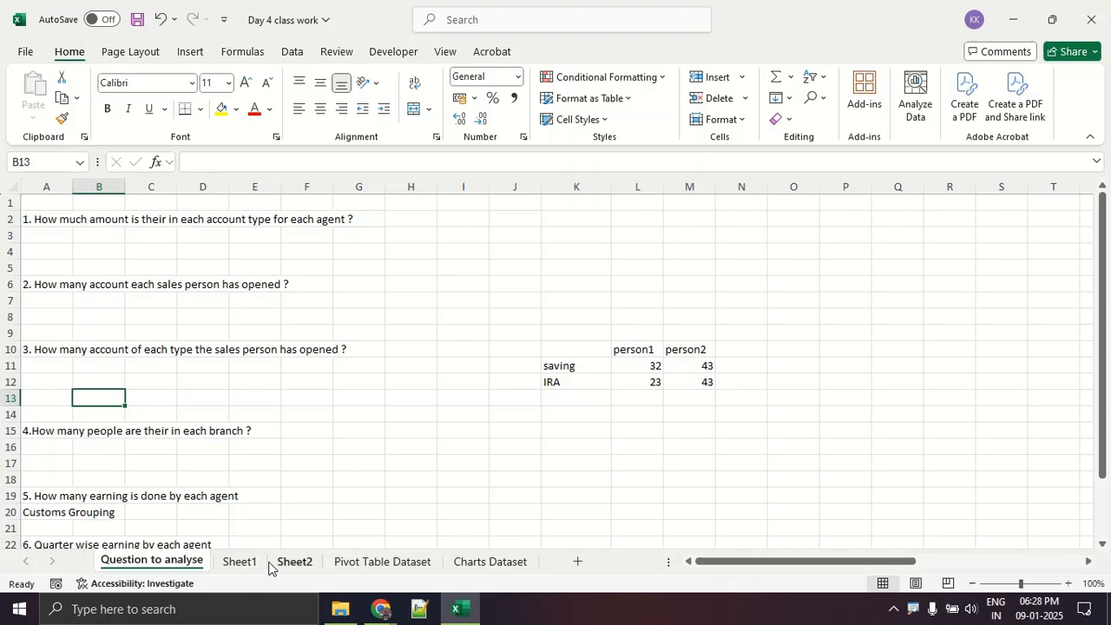
click(376, 572)
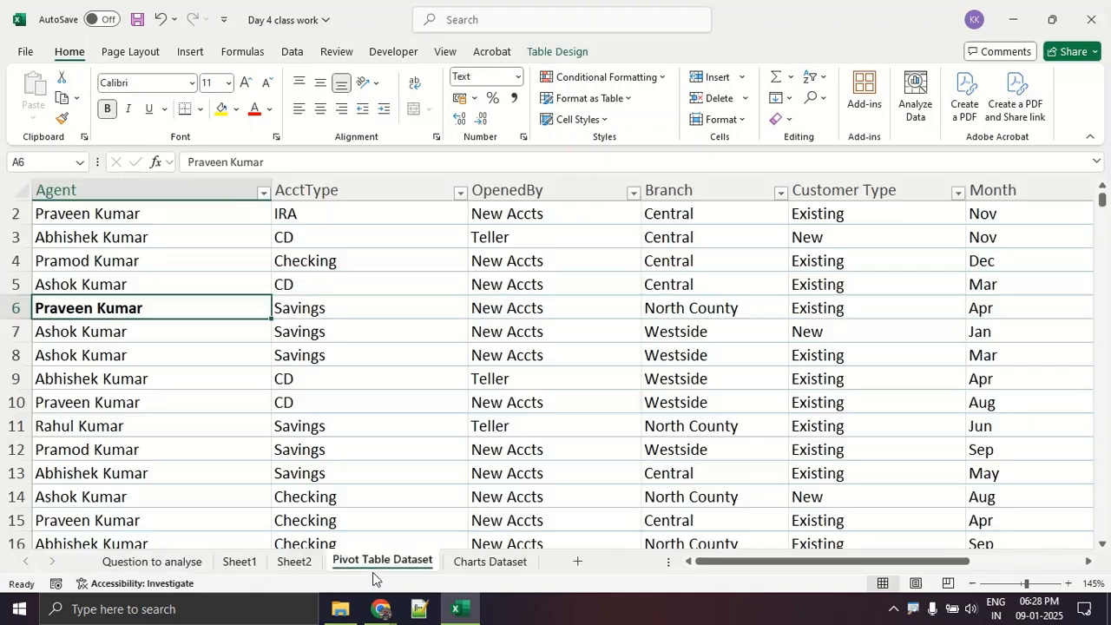
click(189, 567)
click(292, 566)
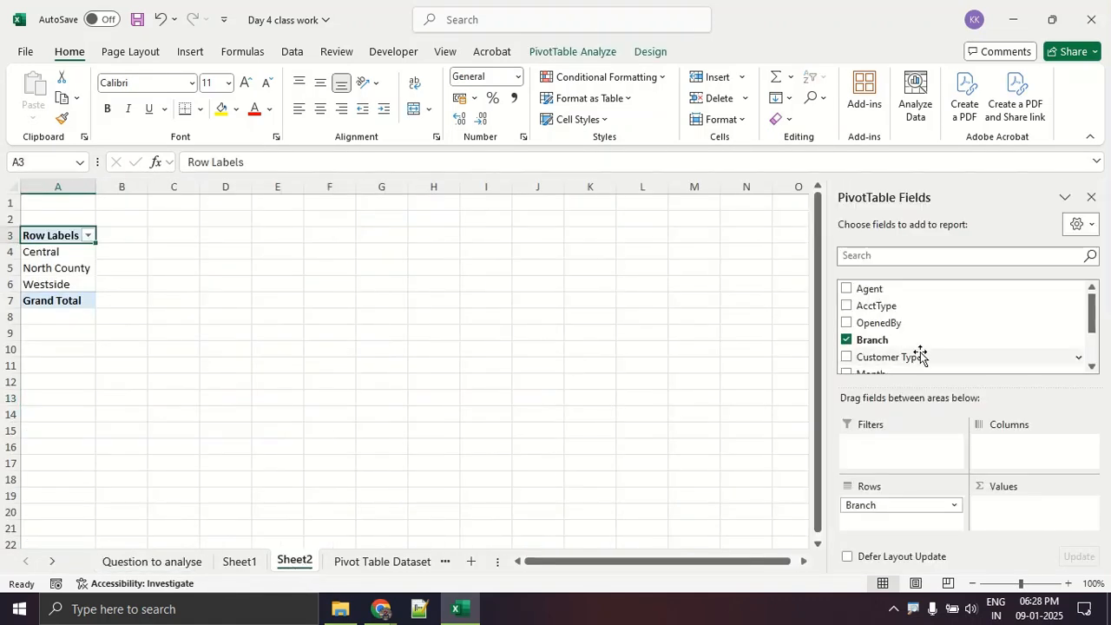
drag(924, 357, 1050, 510)
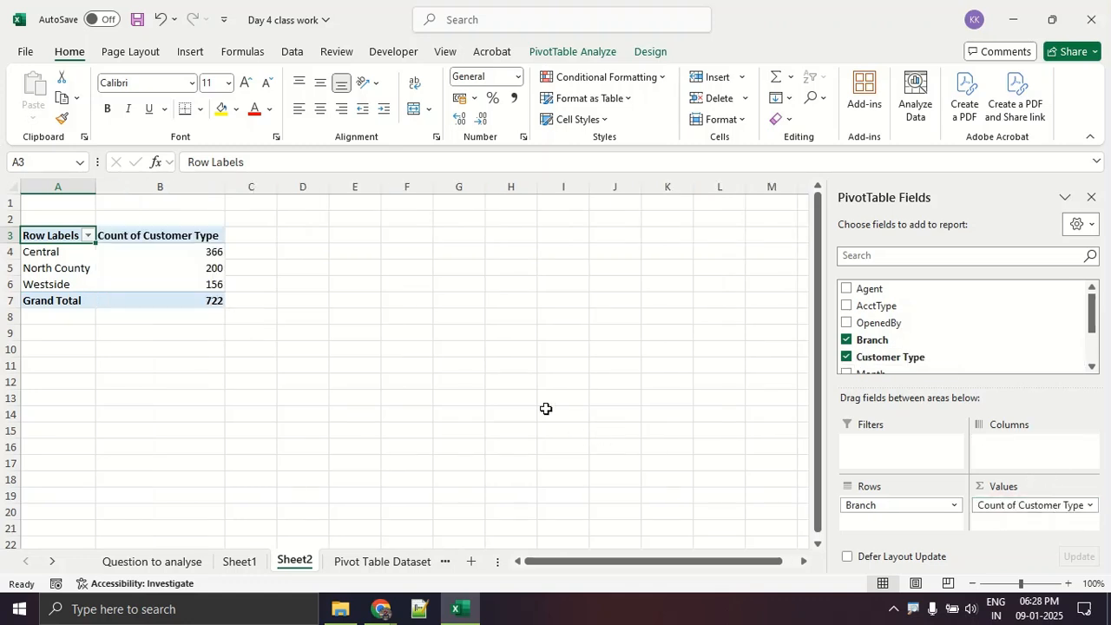
Go through the customer count of each branch and break the counts down with Agent in the Columns area.
click(425, 399)
click(164, 249)
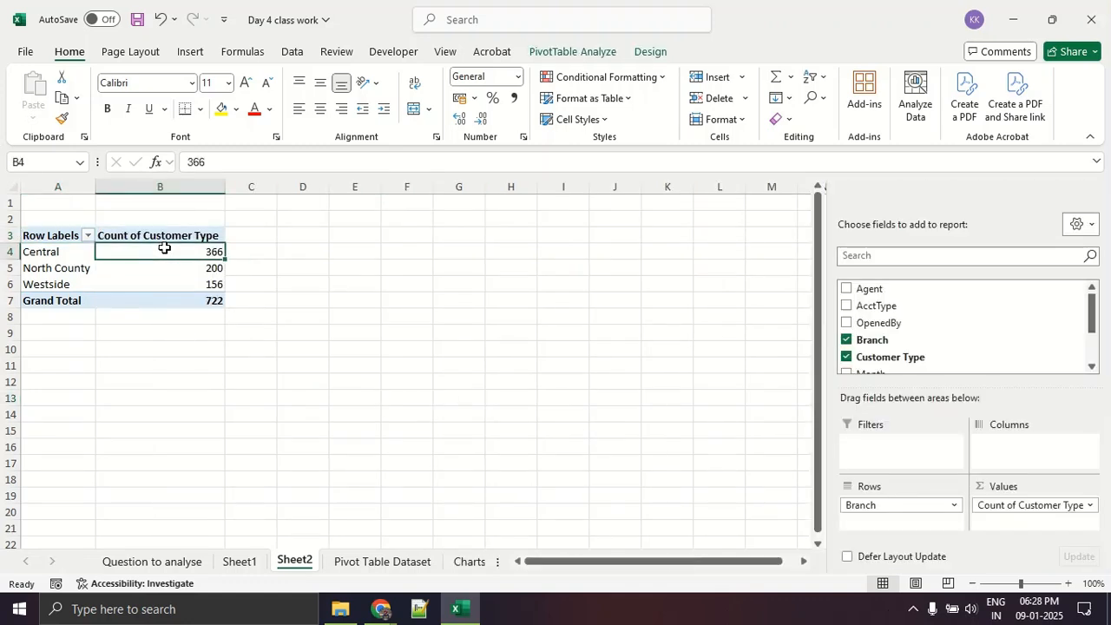
click(213, 269)
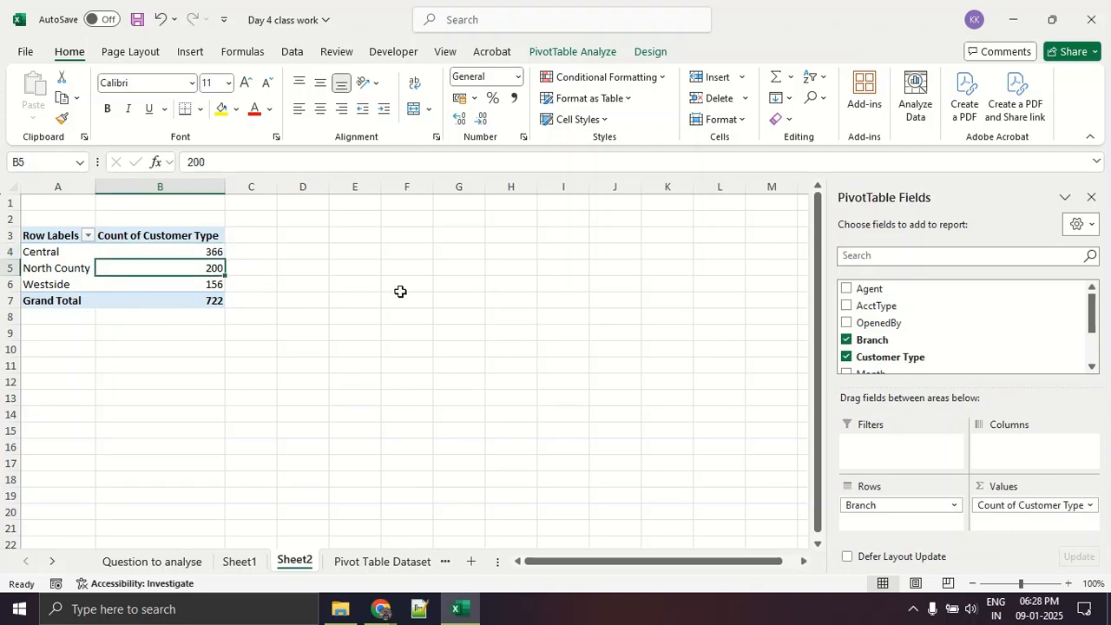
click(210, 290)
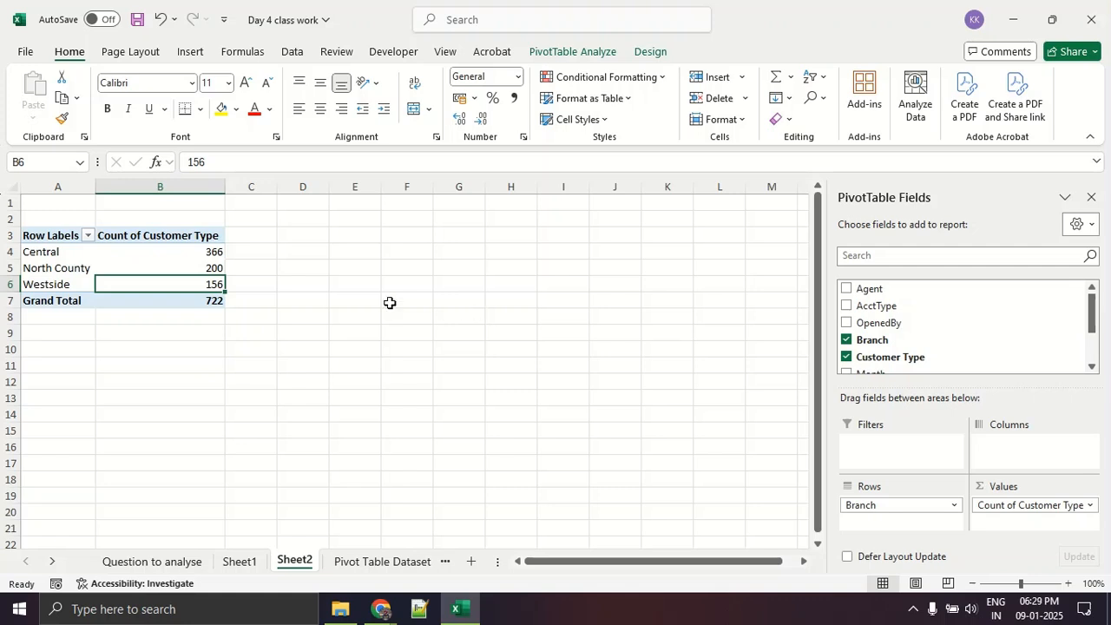
click(189, 251)
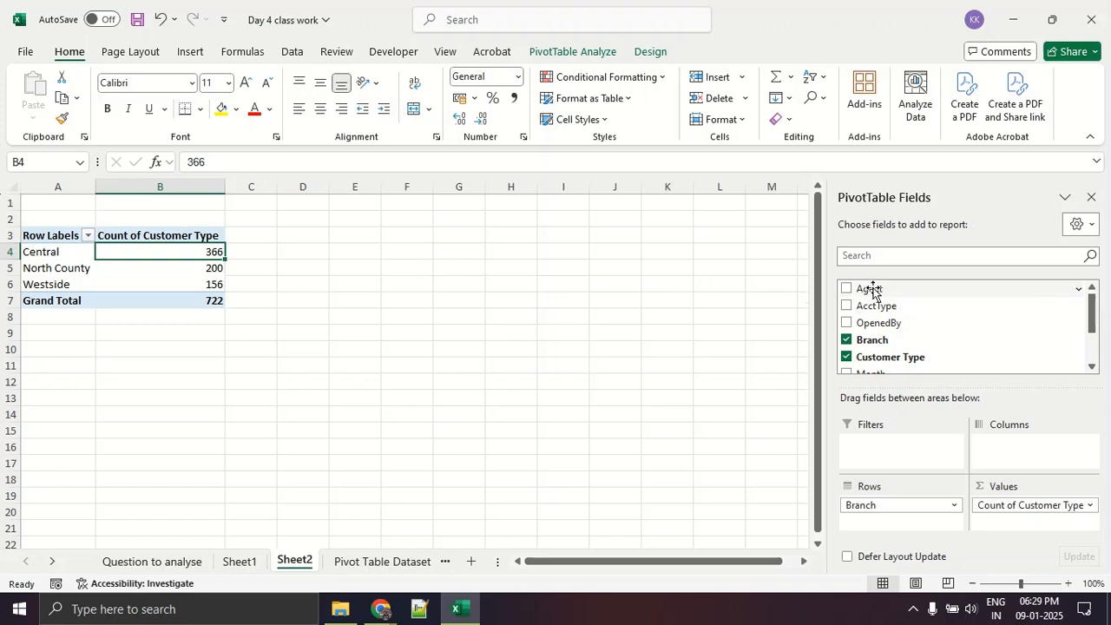
drag(872, 294, 1035, 460)
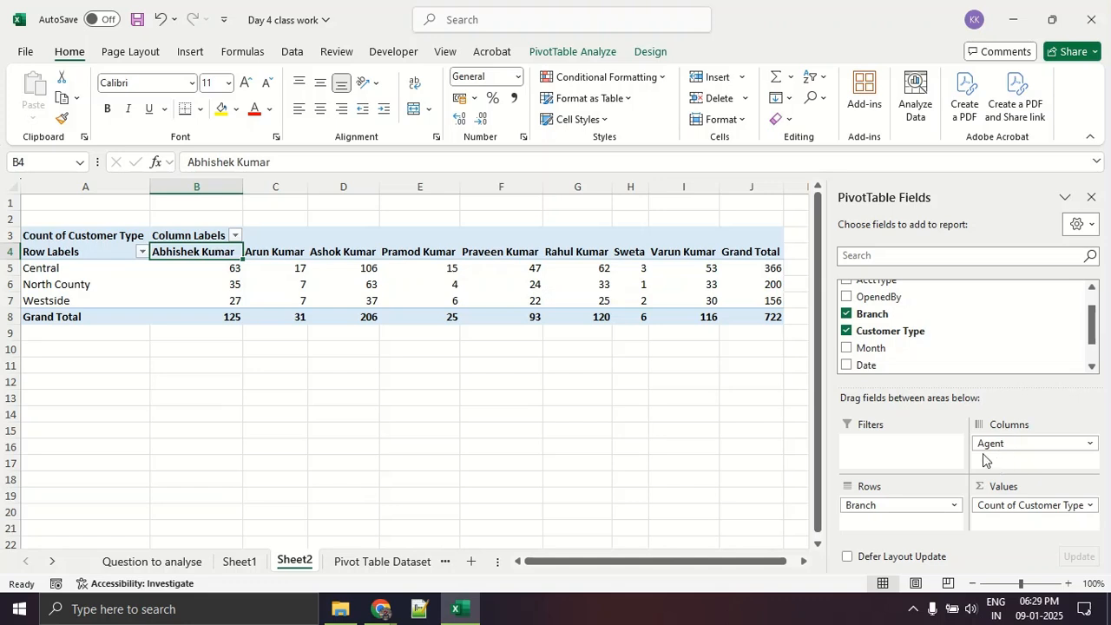
Show the customer type counts as % of Grand Total and go through the first agent's share in the Central branch.
click(1028, 507)
click(1028, 487)
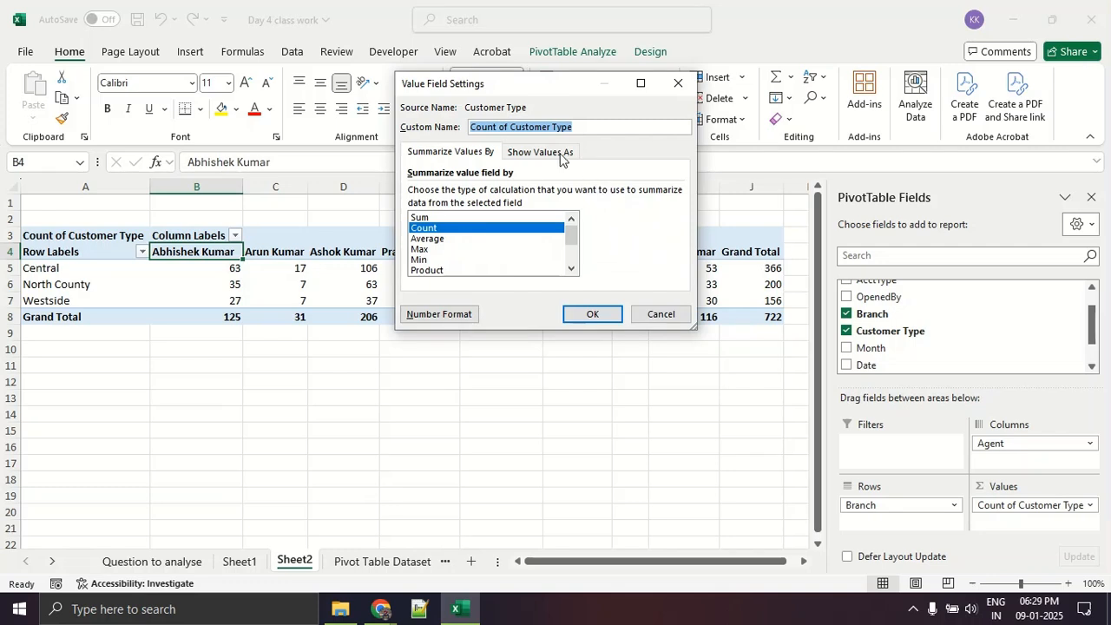
click(559, 153)
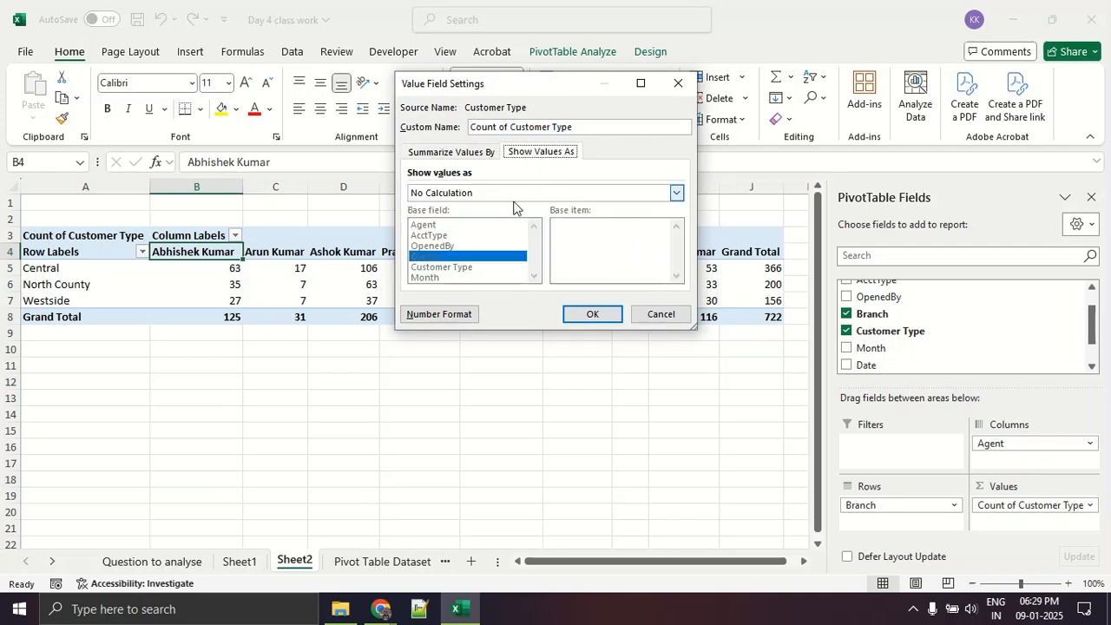
click(676, 193)
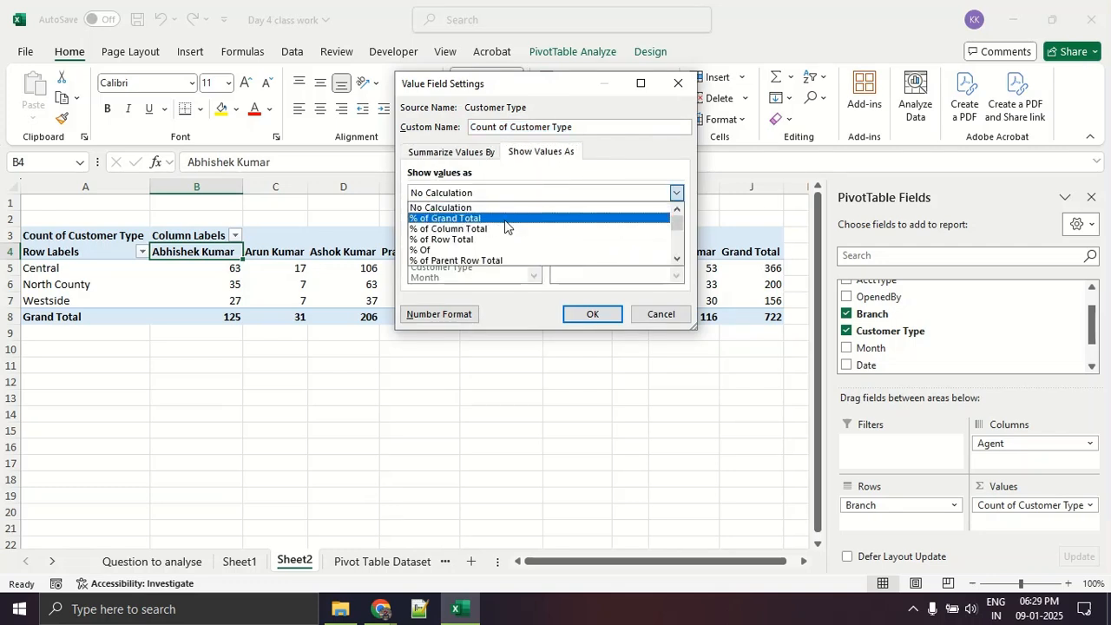
click(506, 218)
click(592, 315)
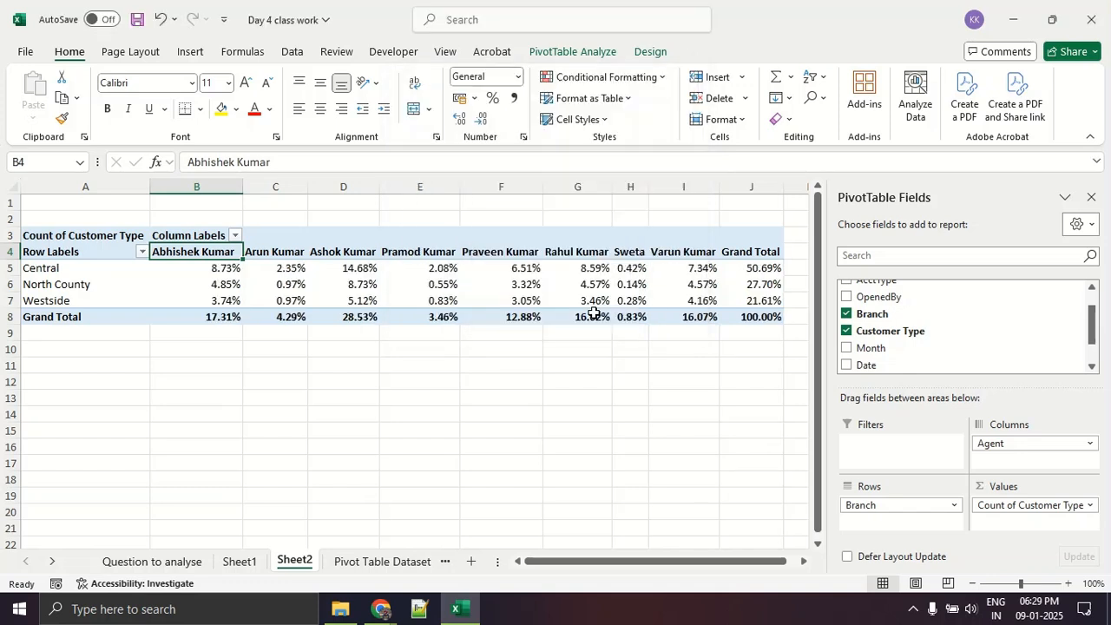
mouse_move(443, 301)
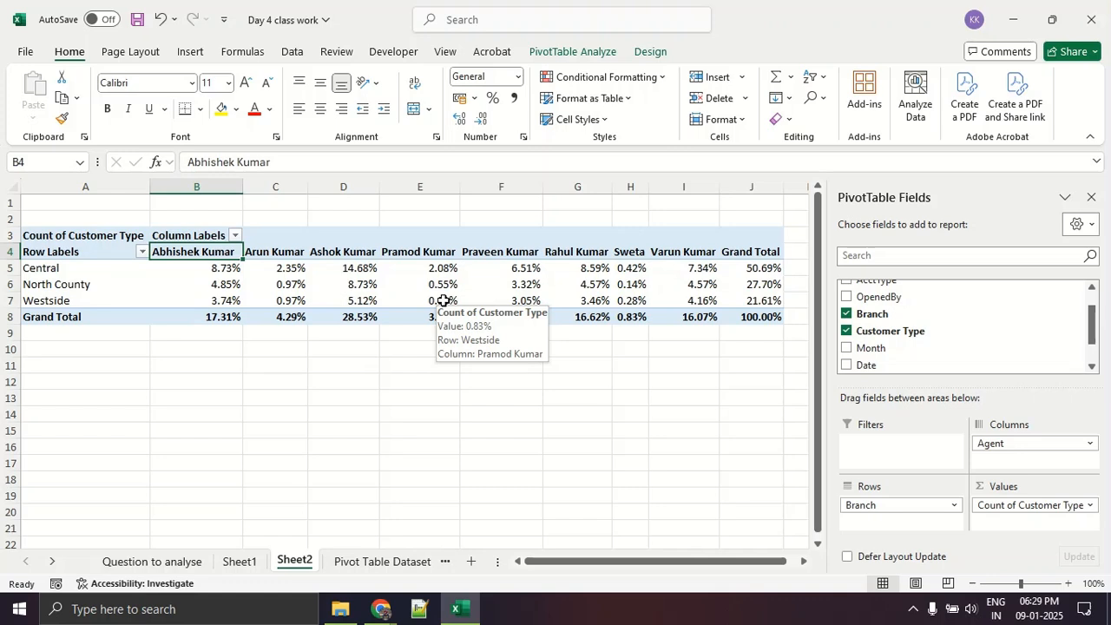
mouse_move(637, 304)
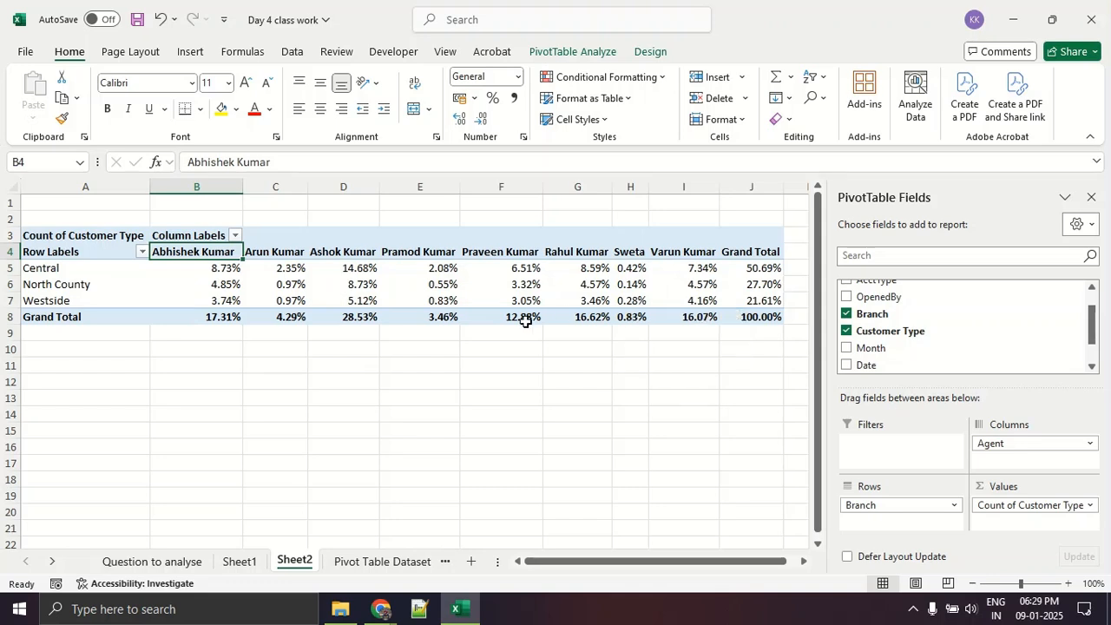
mouse_move(525, 321)
click(67, 270)
click(196, 270)
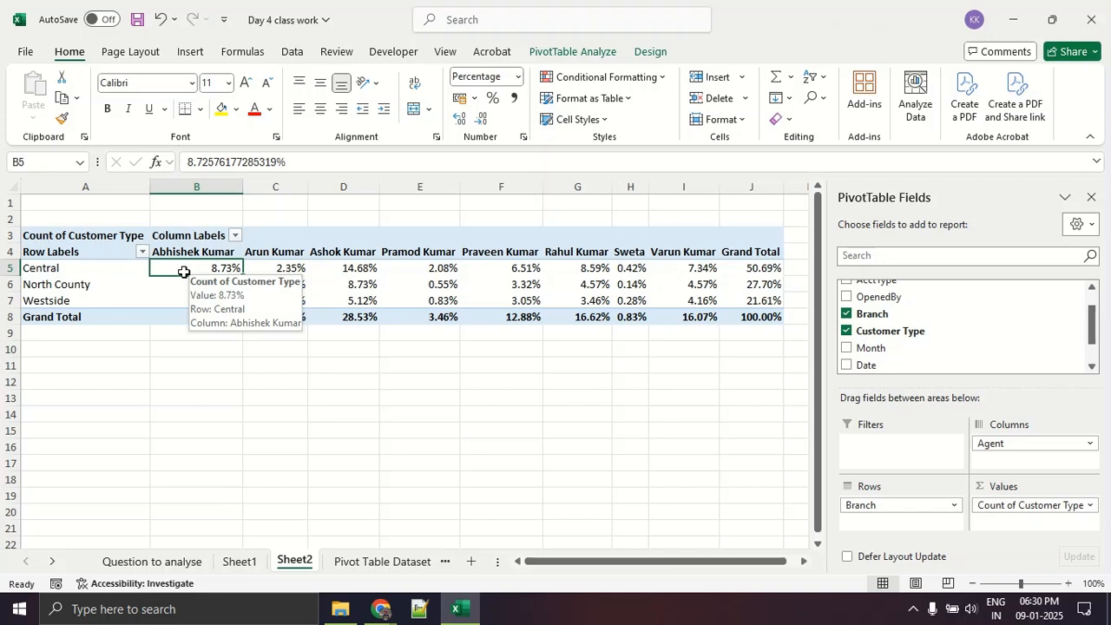
Replace the customer type count with the sum of Amount in the Values area and point out the first agent's Central amount.
drag(1031, 508, 647, 445)
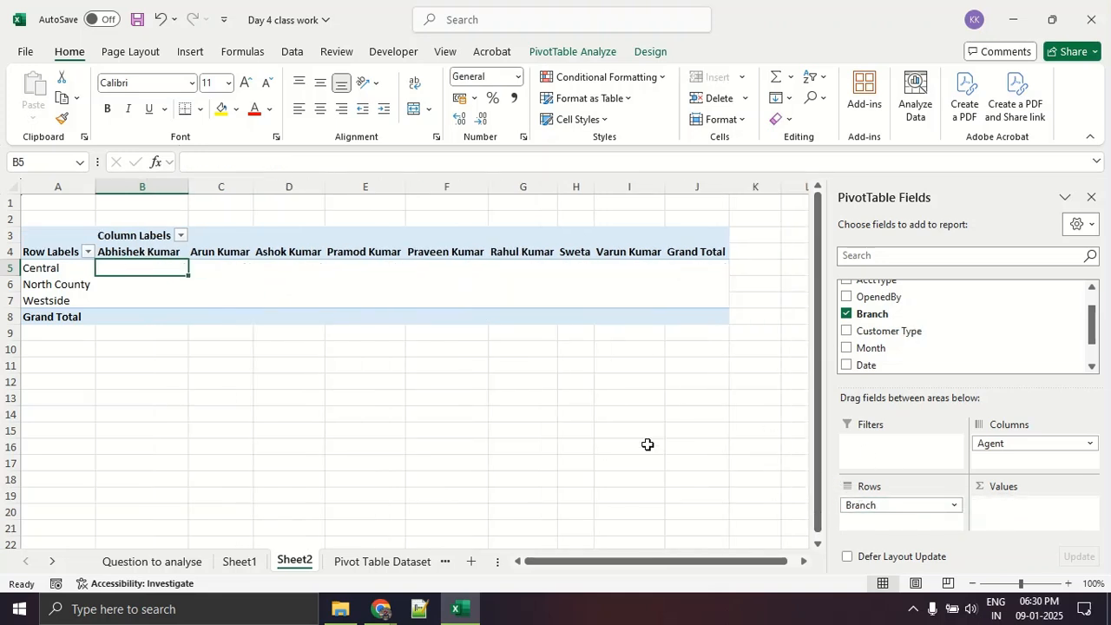
scroll(917, 357, down, 1)
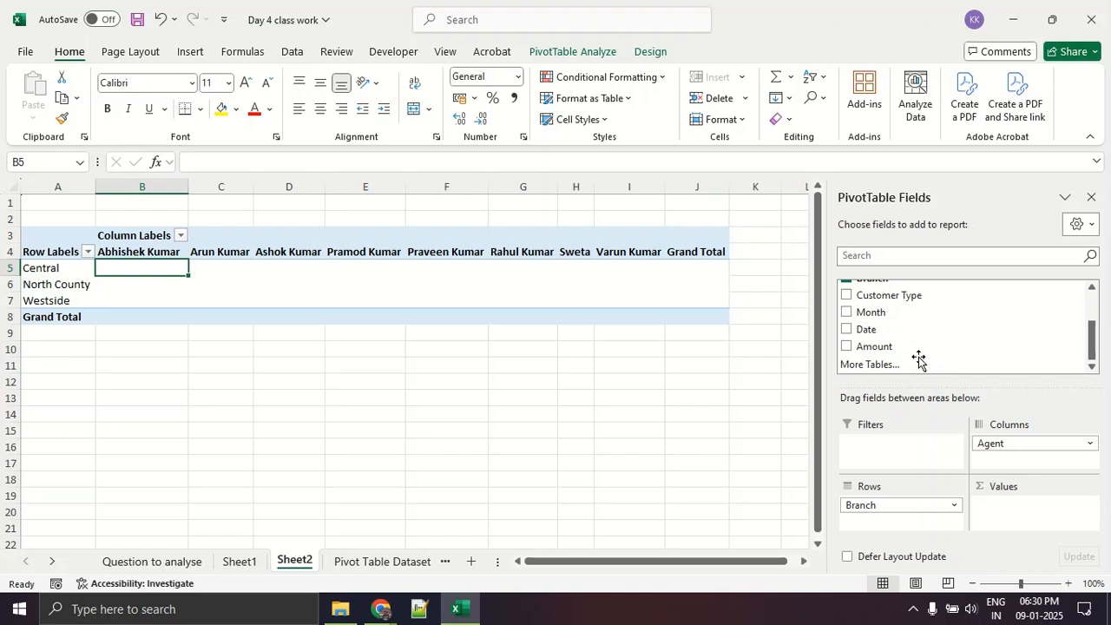
drag(918, 348, 1044, 509)
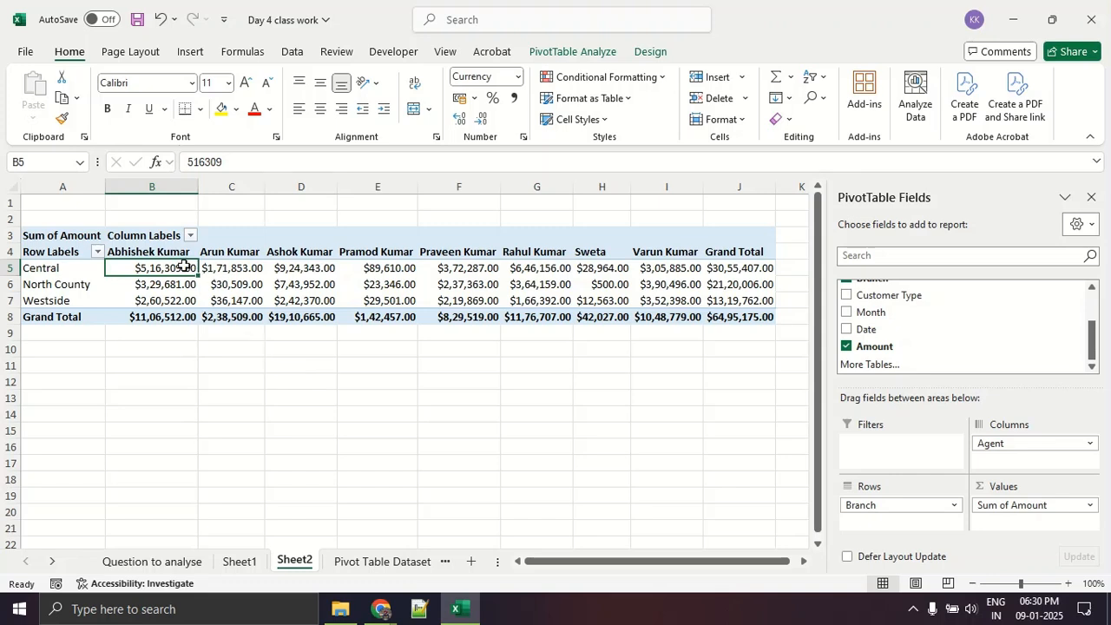
click(161, 251)
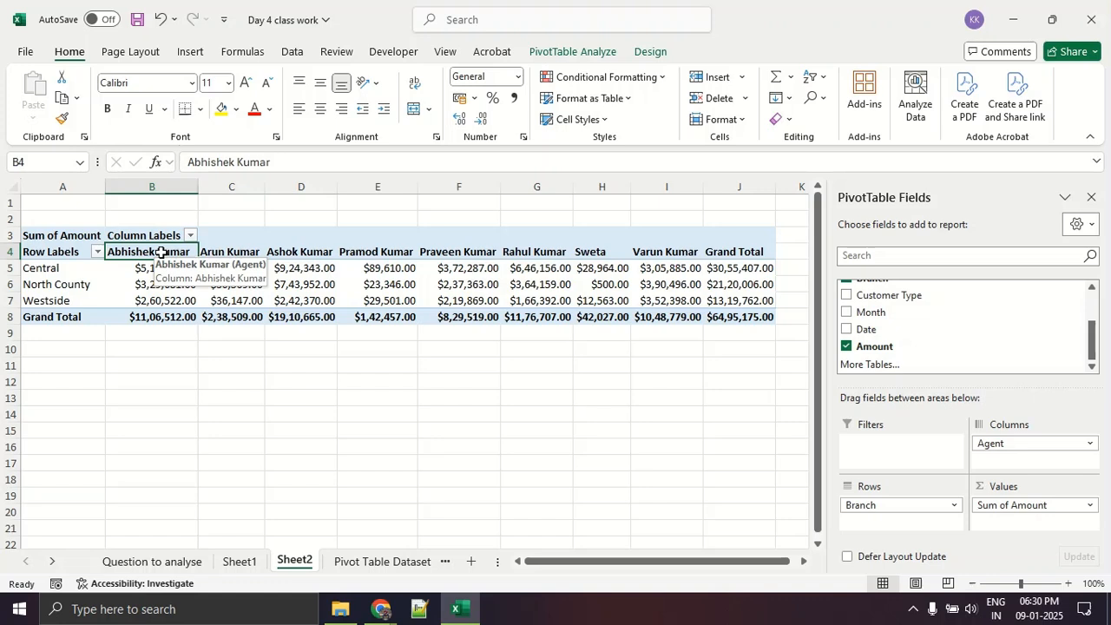
click(157, 267)
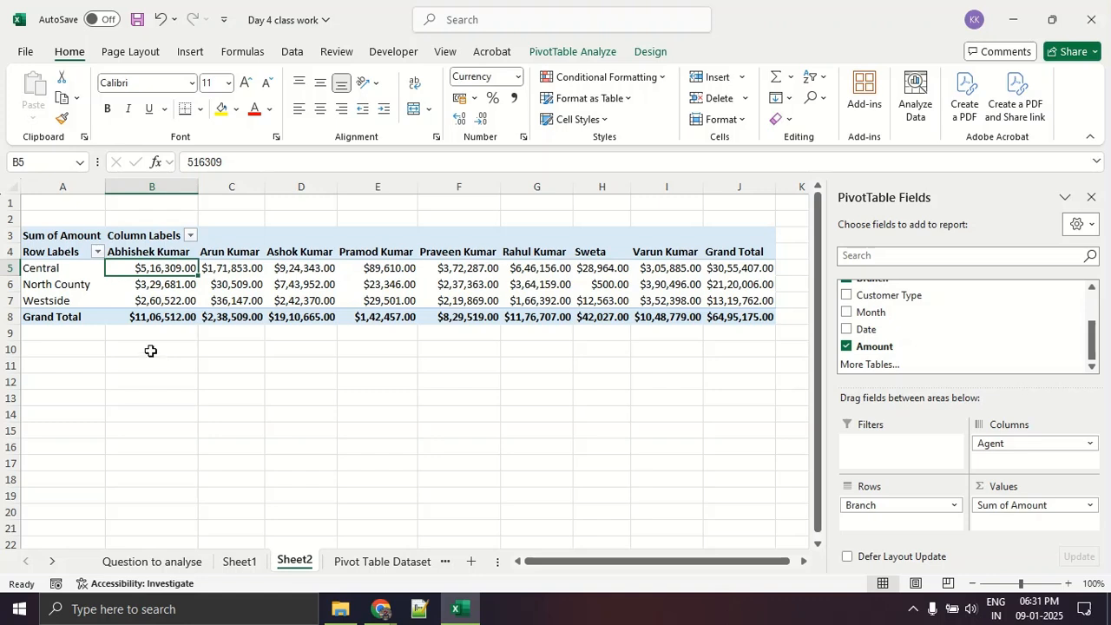
click(170, 252)
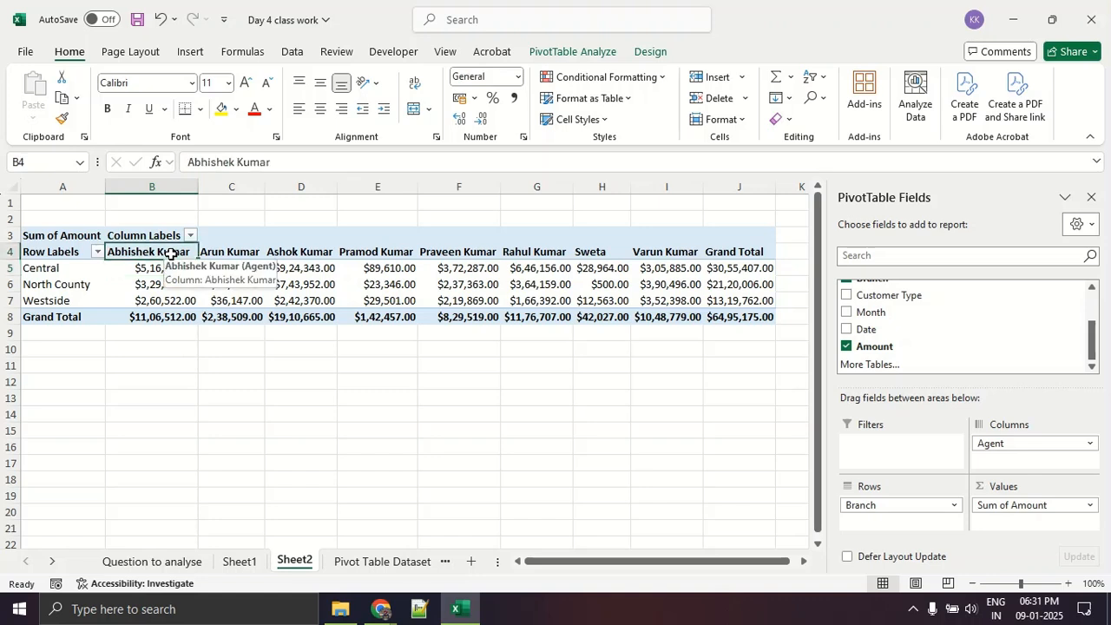
click(66, 270)
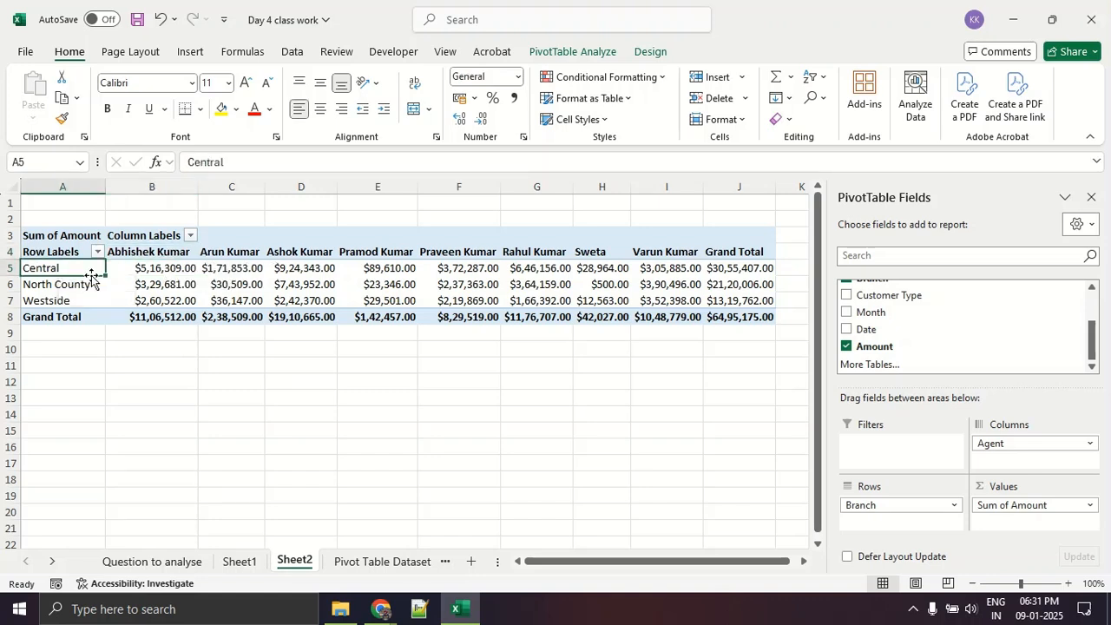
click(143, 271)
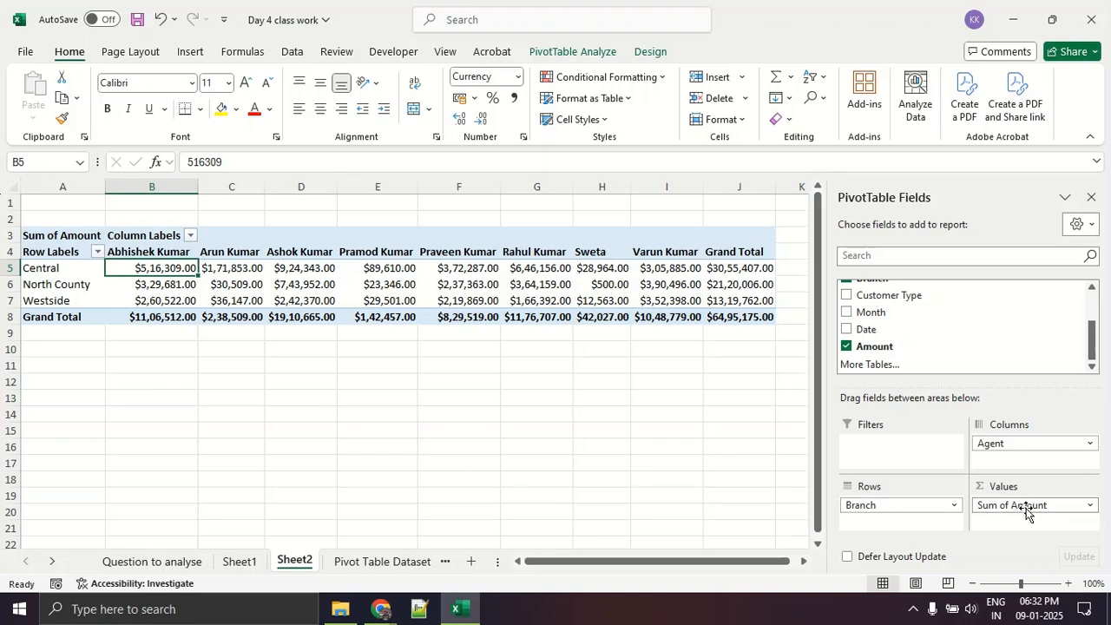
Circle the Sum of Amount field in red and summarize the Amount values by Max.
mouse_move(1057, 484)
mouse_down()
mouse_move(980, 488)
mouse_move(1098, 528)
mouse_move(1065, 487)
mouse_up()
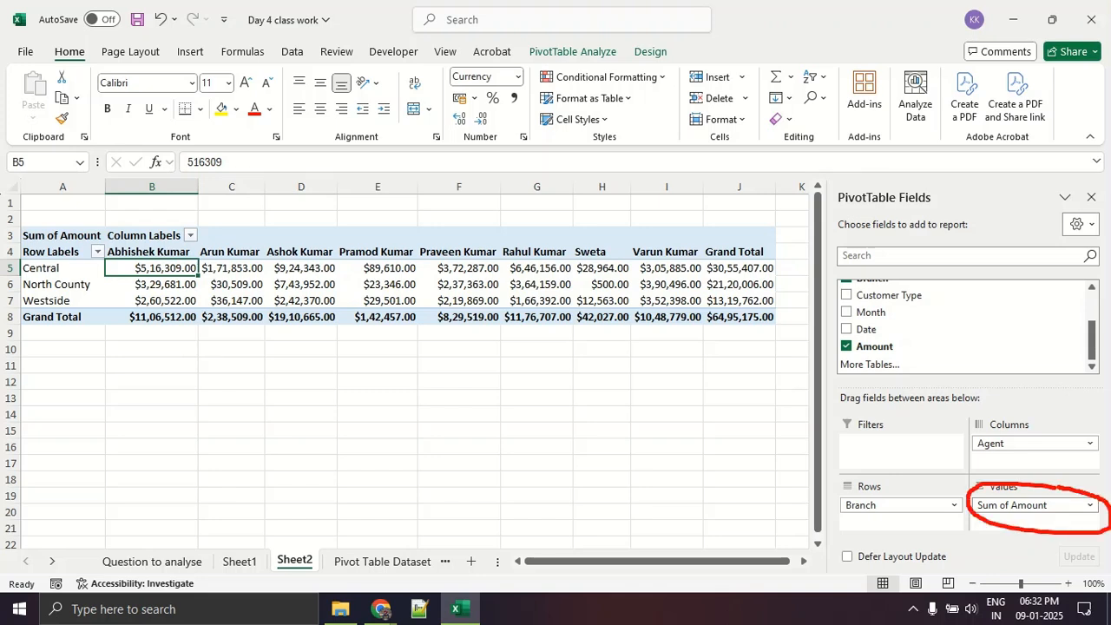
click(1049, 504)
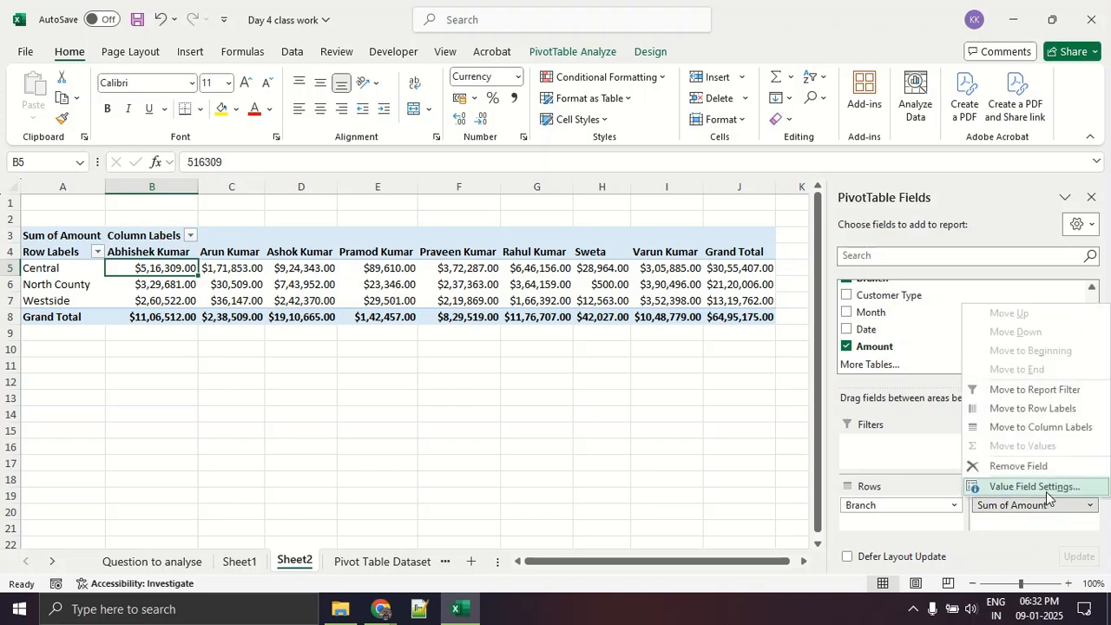
click(1032, 487)
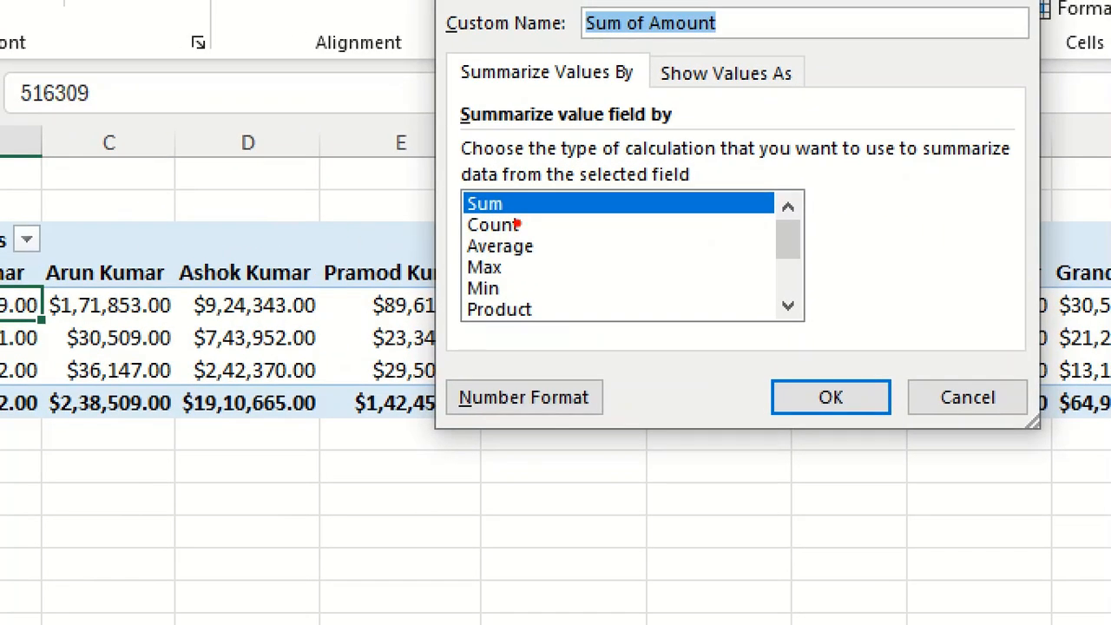
mouse_move(538, 200)
mouse_down()
mouse_move(465, 187)
mouse_move(447, 328)
mouse_move(559, 215)
mouse_move(526, 207)
mouse_up()
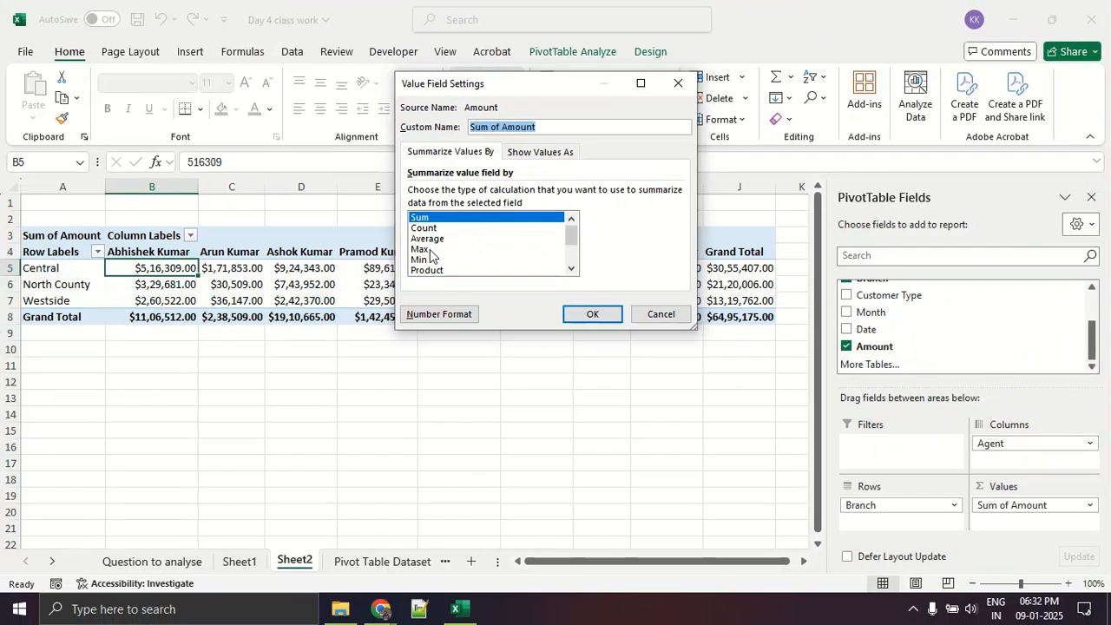
click(504, 269)
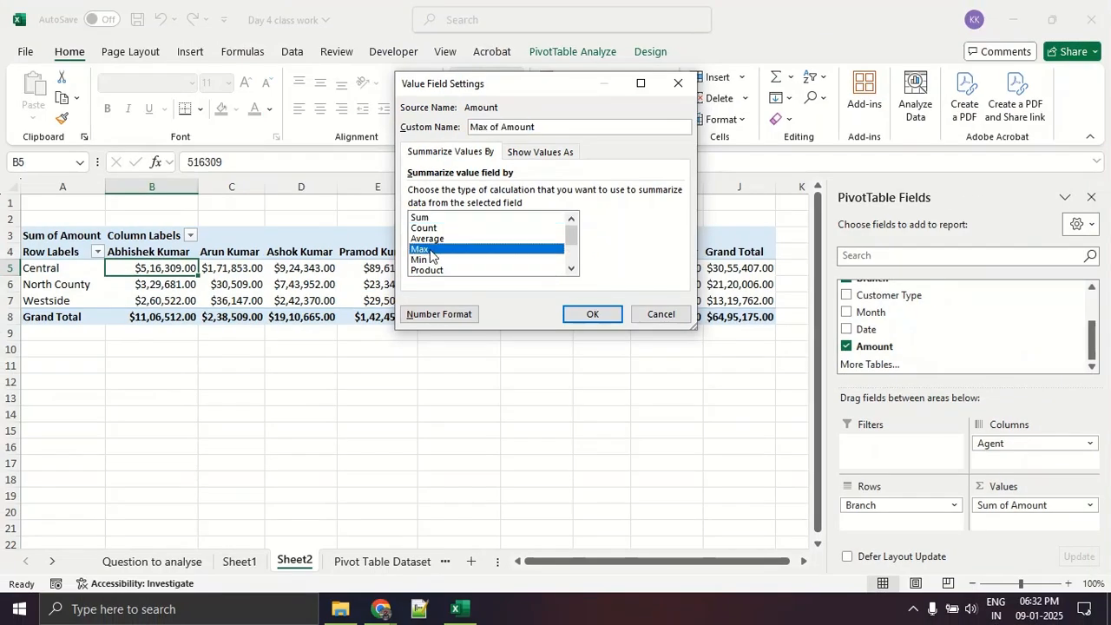
click(575, 314)
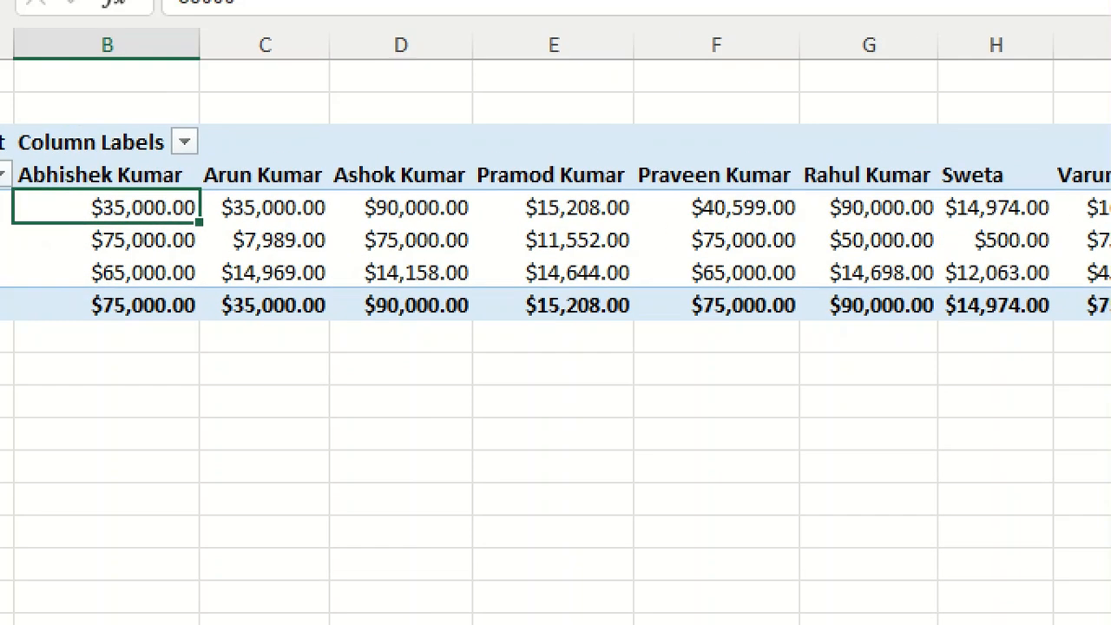
Mark the first agent's Central and North County maximums in red, clear the annotations, and examine the North County row.
drag(44, 226, 120, 227)
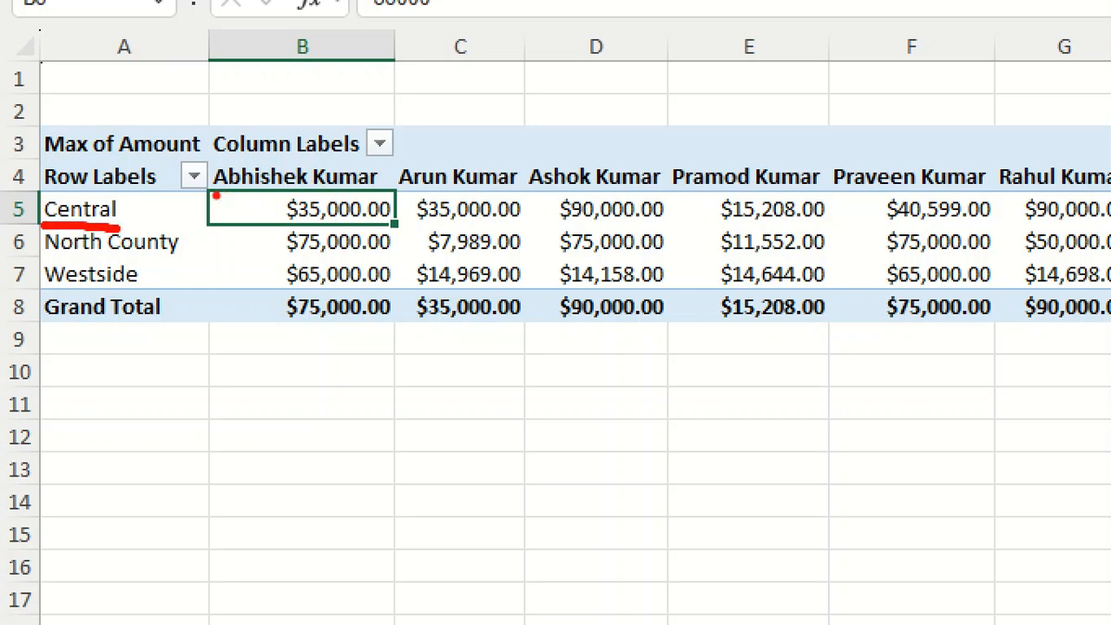
mouse_move(209, 194)
mouse_down()
mouse_move(392, 185)
mouse_move(422, 202)
mouse_move(299, 193)
mouse_move(265, 212)
mouse_move(411, 224)
mouse_move(401, 201)
mouse_up()
drag(48, 260, 184, 257)
mouse_move(258, 245)
mouse_down()
mouse_move(377, 250)
mouse_move(373, 232)
mouse_move(278, 240)
mouse_move(299, 236)
mouse_up()
key(Escape)
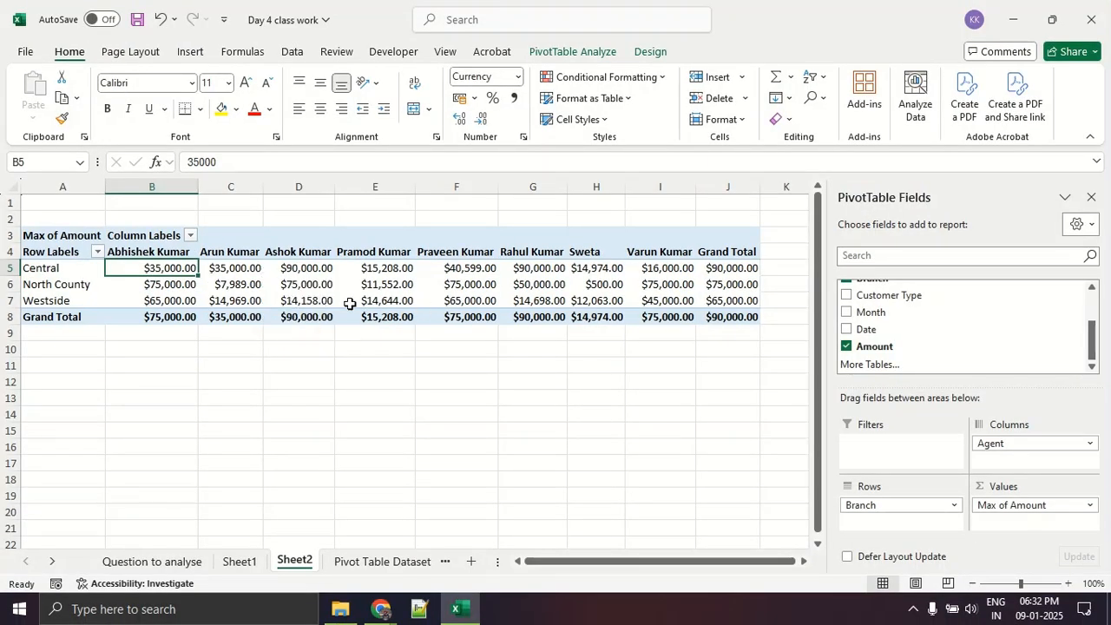
click(74, 286)
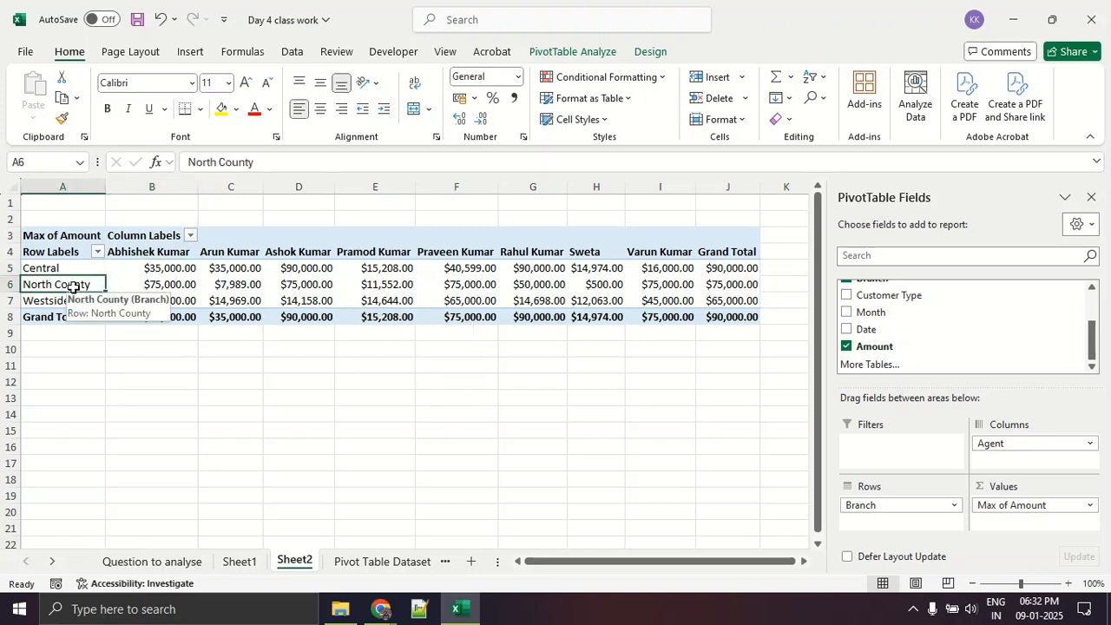
click(588, 286)
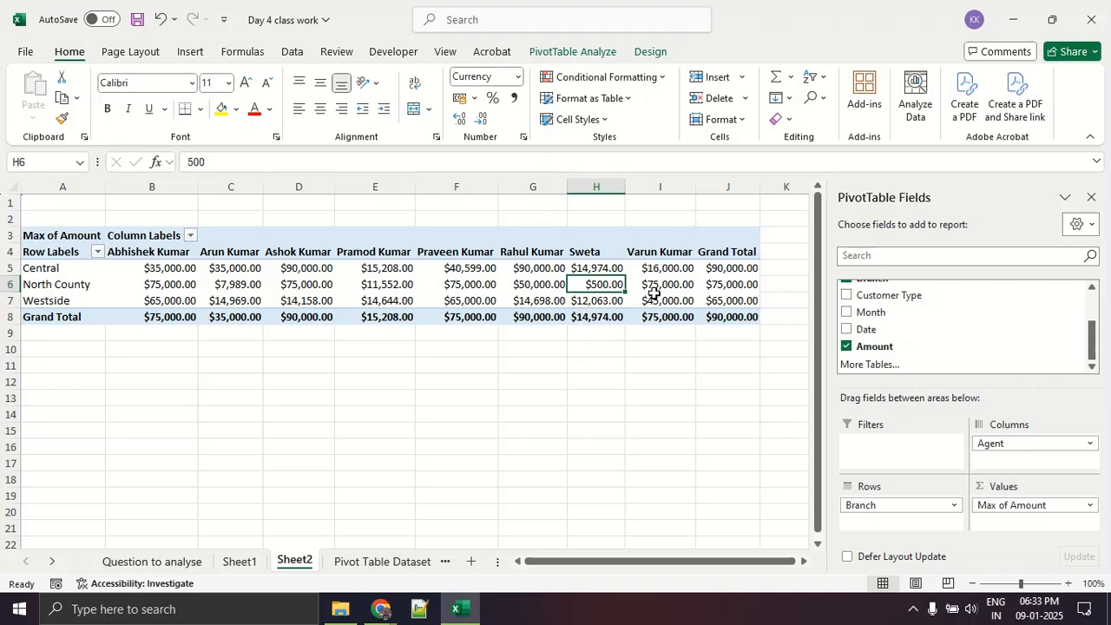
Summarize the Amount field by Sum and show its values as % of Grand Total.
click(1019, 504)
click(1018, 490)
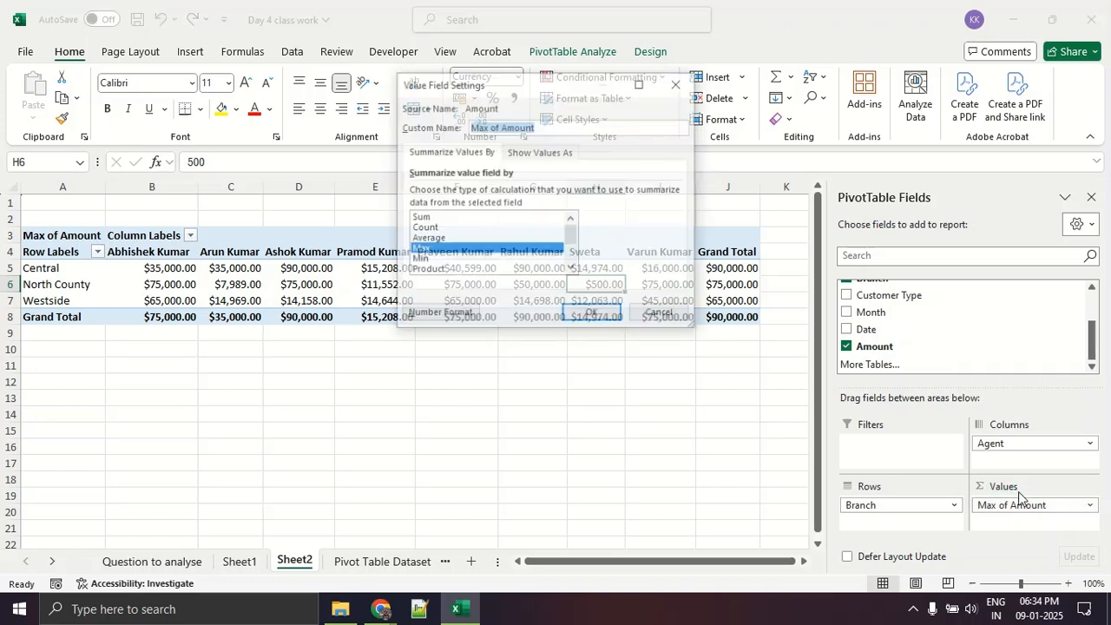
click(434, 217)
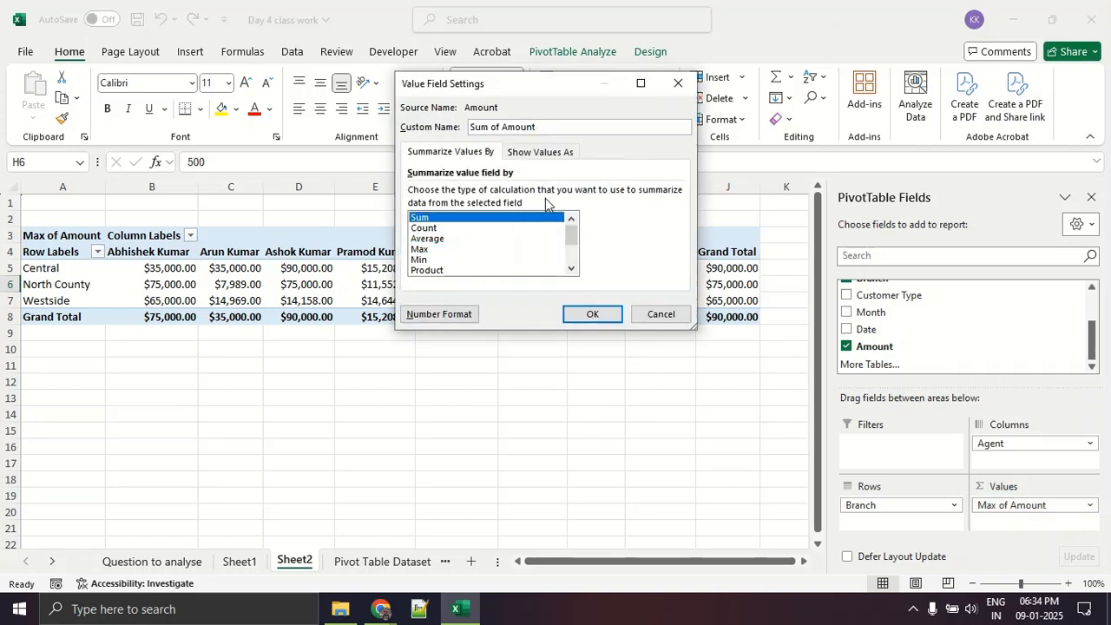
click(559, 156)
click(503, 191)
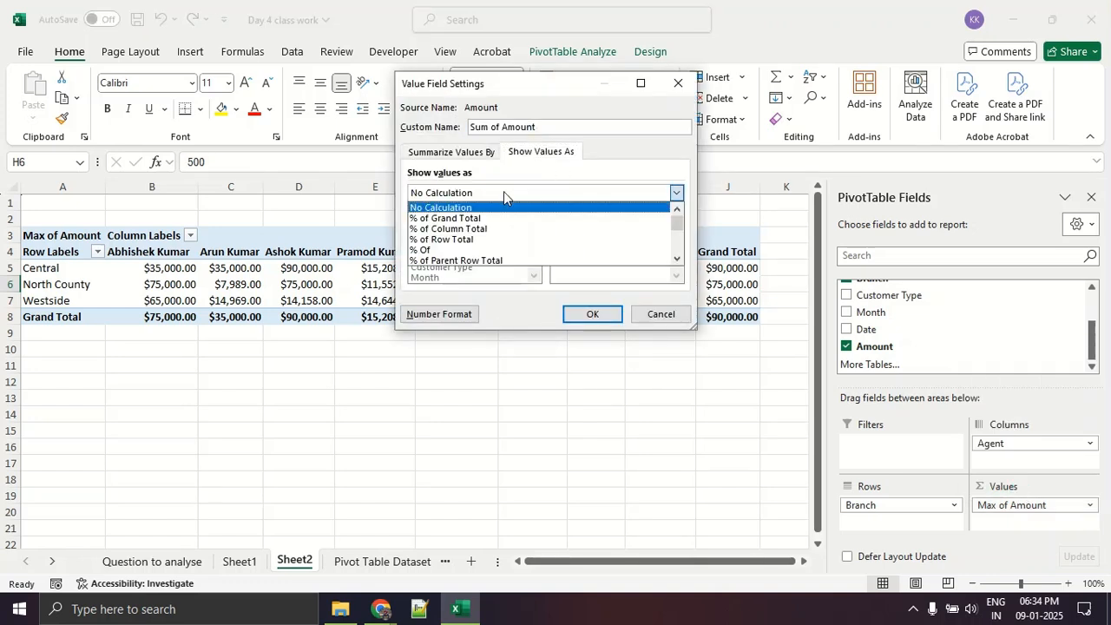
click(503, 219)
click(591, 315)
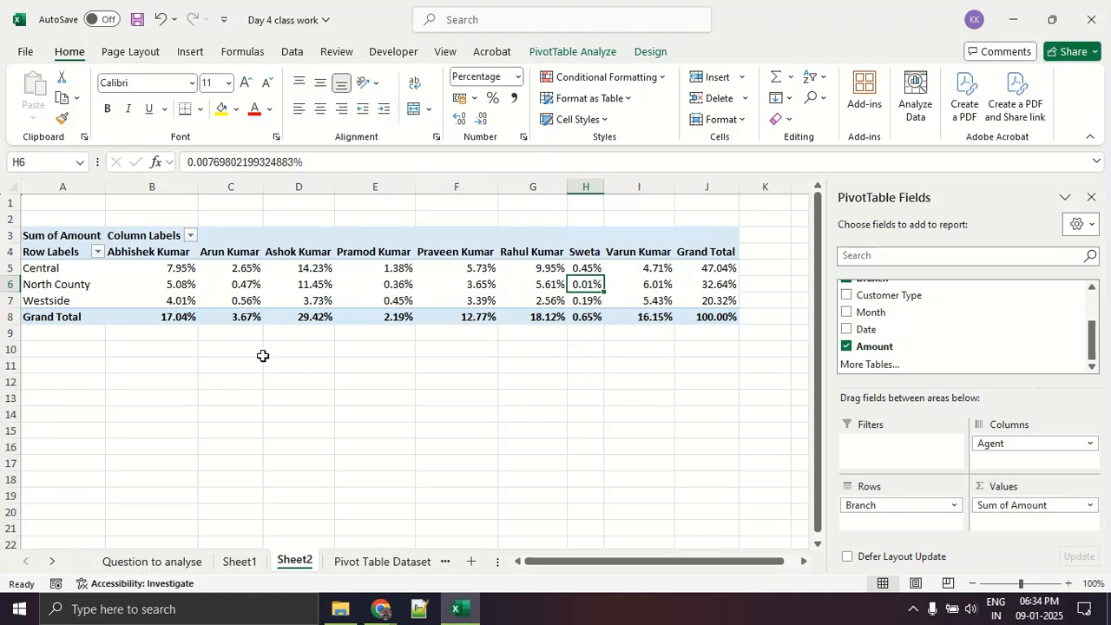
Compare the agents' percentage shares of the amount in the Westside branch.
click(268, 249)
click(290, 301)
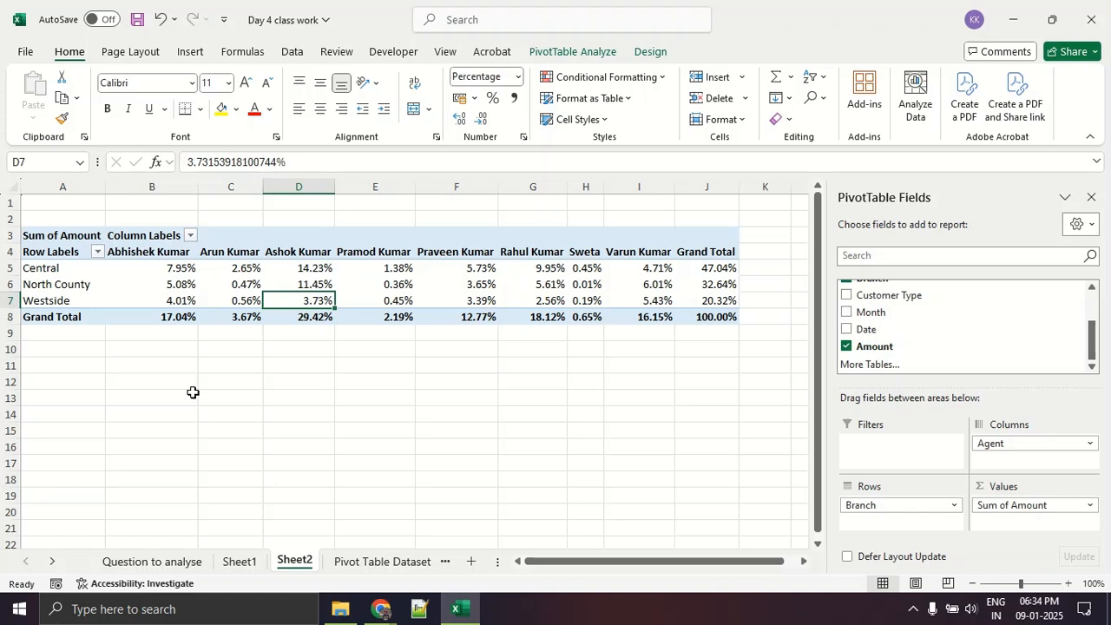
click(62, 302)
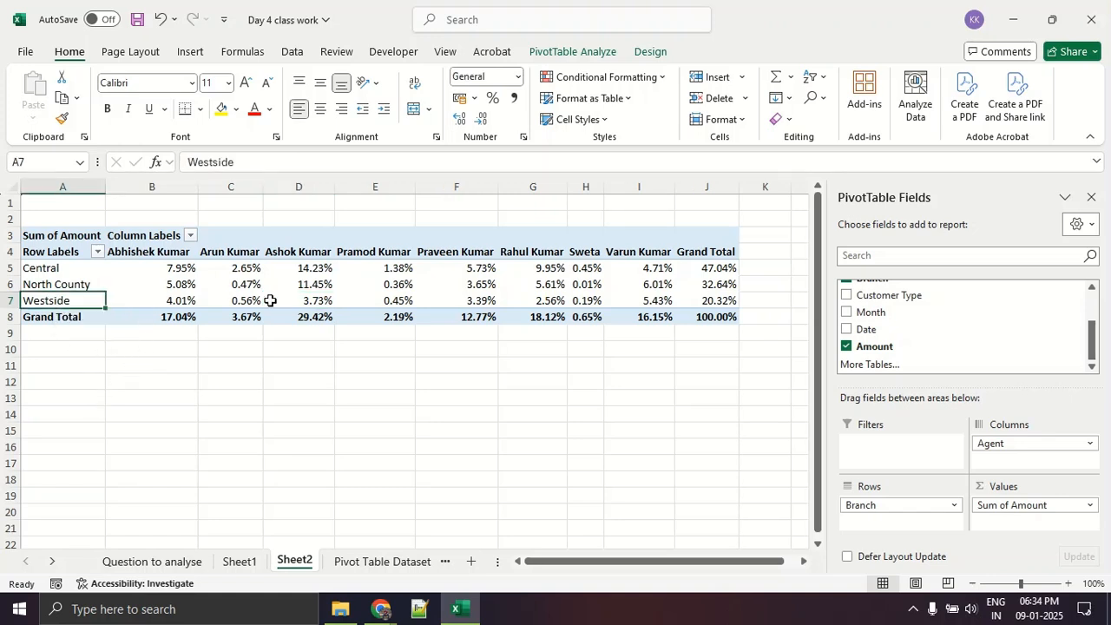
click(664, 300)
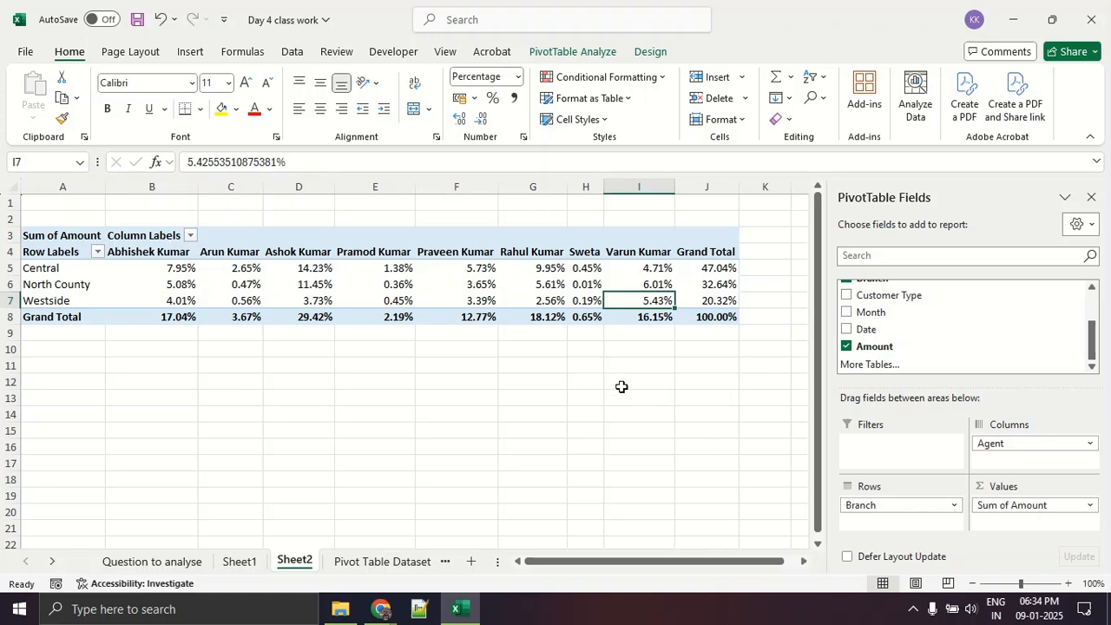
Leave the PivotTable and review the remaining questions on the Question to analyse sheet.
click(620, 384)
key(alt+Tab)
key(alt+Tab)
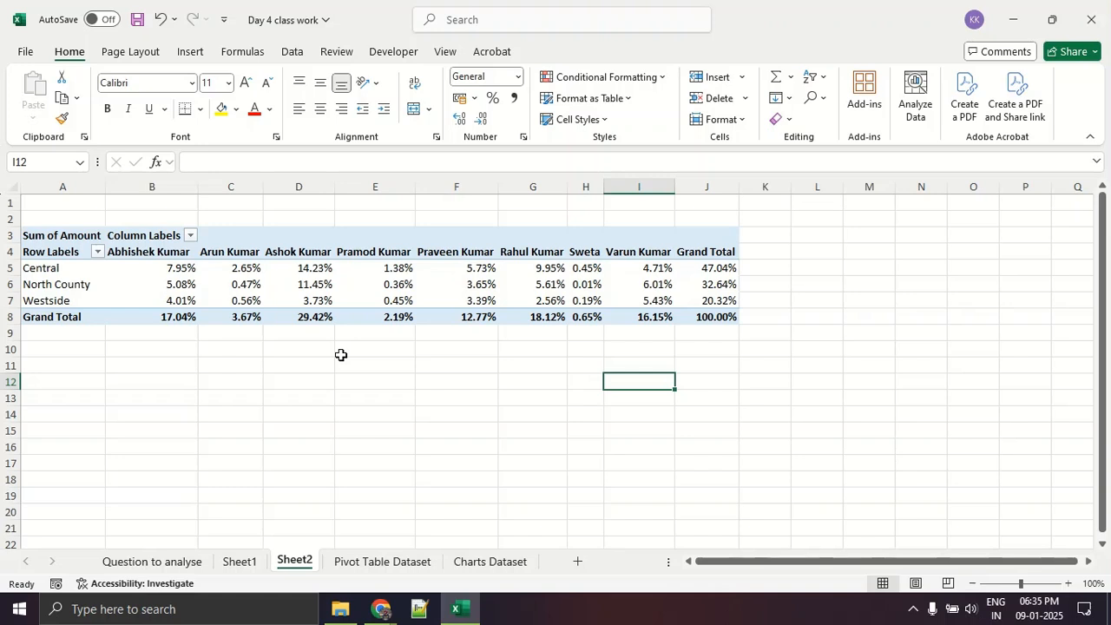
click(170, 561)
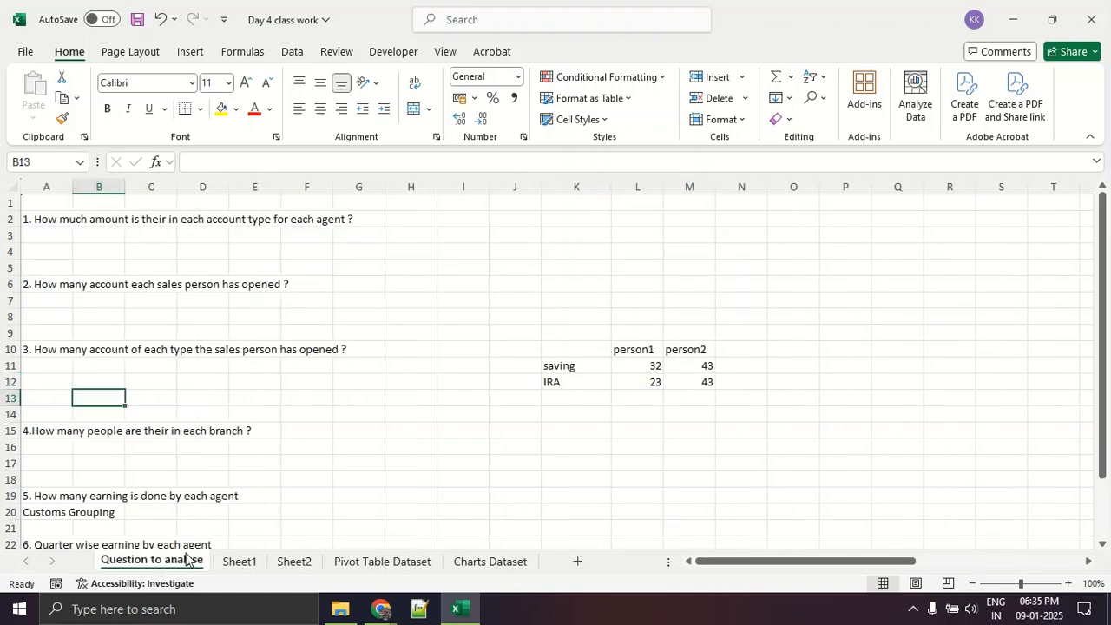
scroll(270, 441, down, 2)
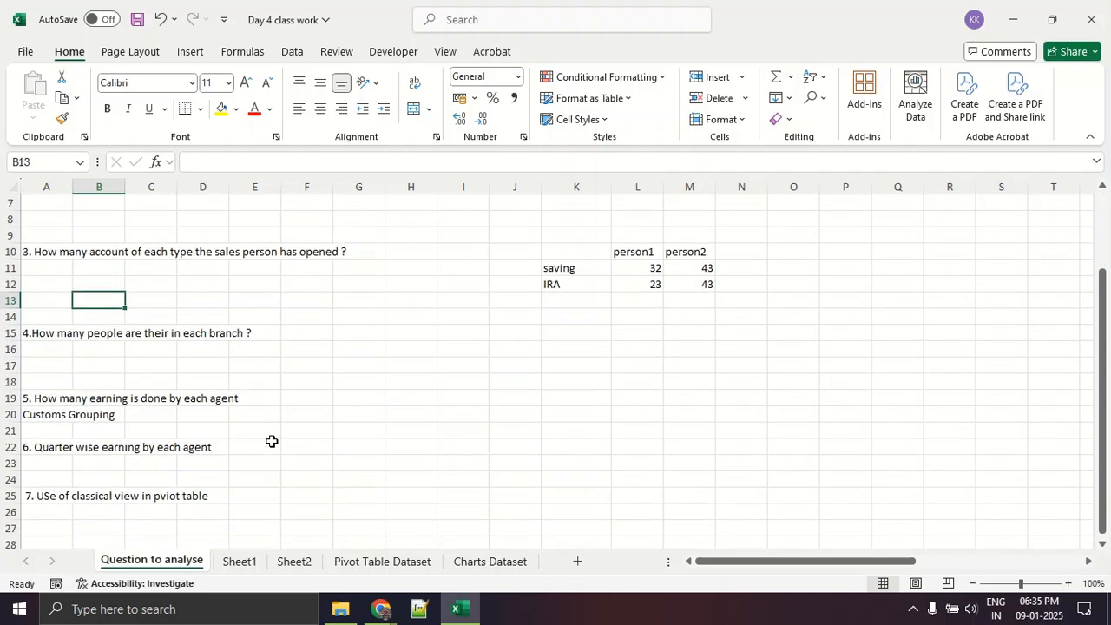
Return to the branch PivotTable on Sheet2 and remove the Sum of Amount from its values.
click(369, 566)
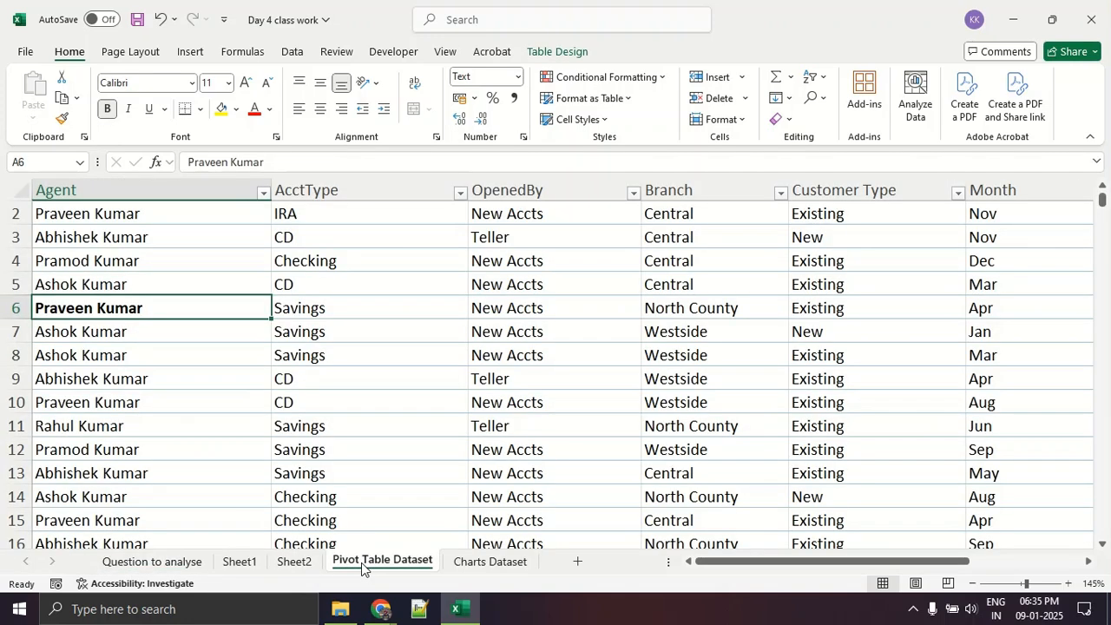
click(299, 568)
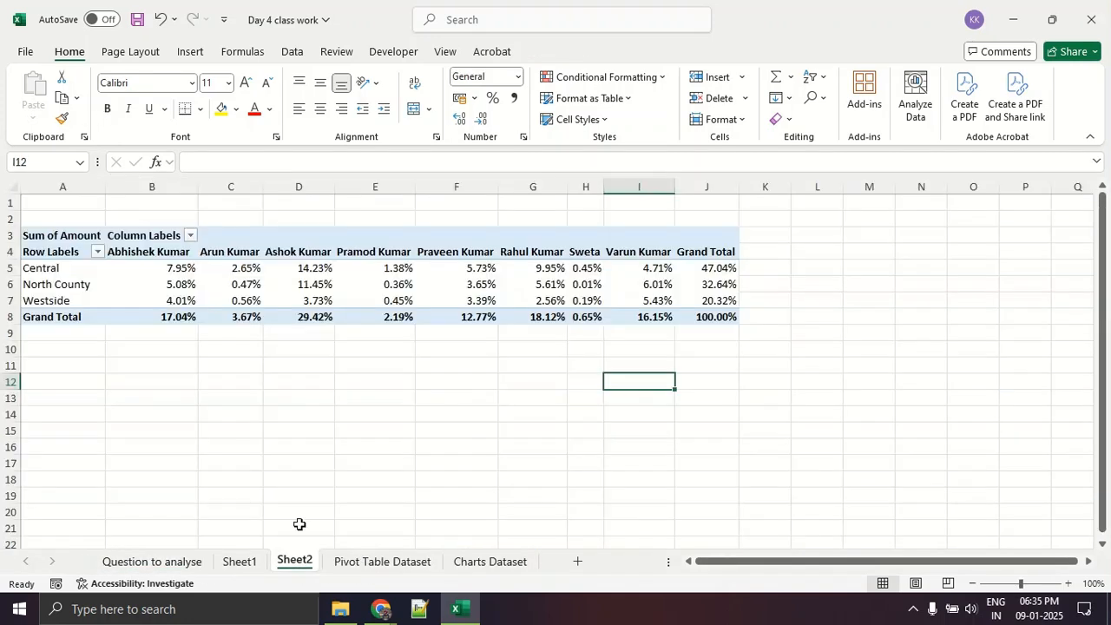
click(212, 282)
scroll(899, 352, up, 2)
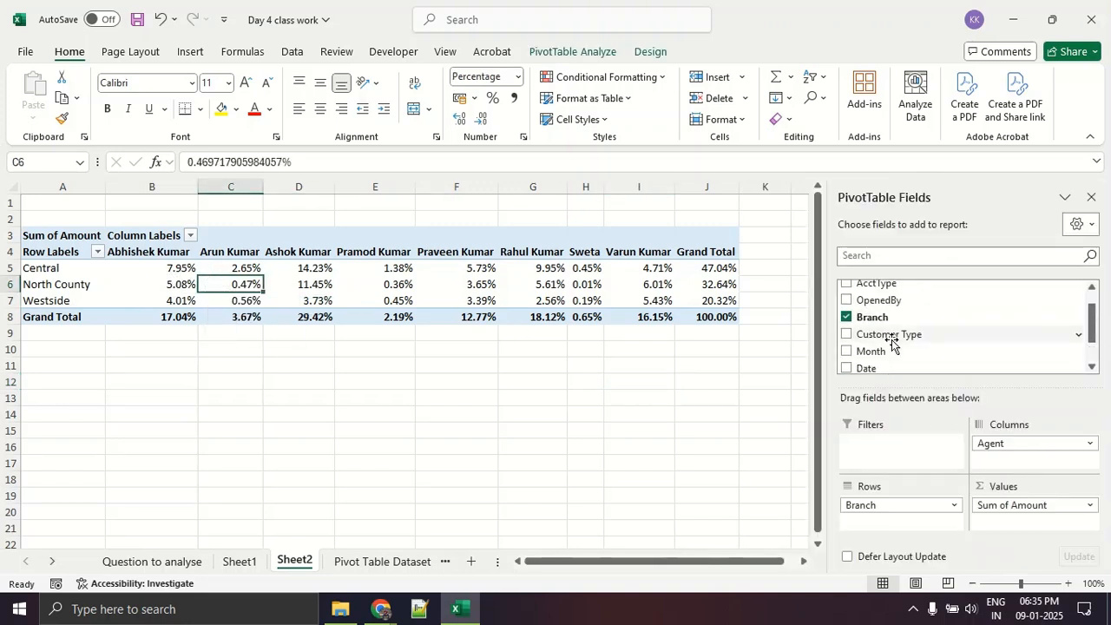
scroll(913, 351, down, 3)
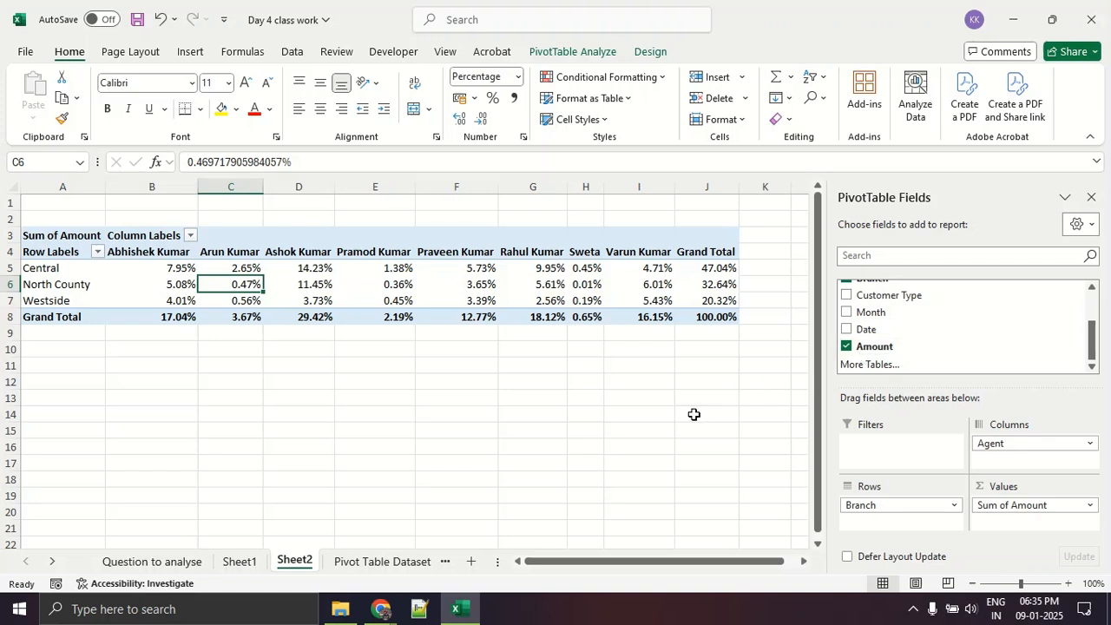
drag(875, 348, 655, 411)
drag(1011, 506, 669, 489)
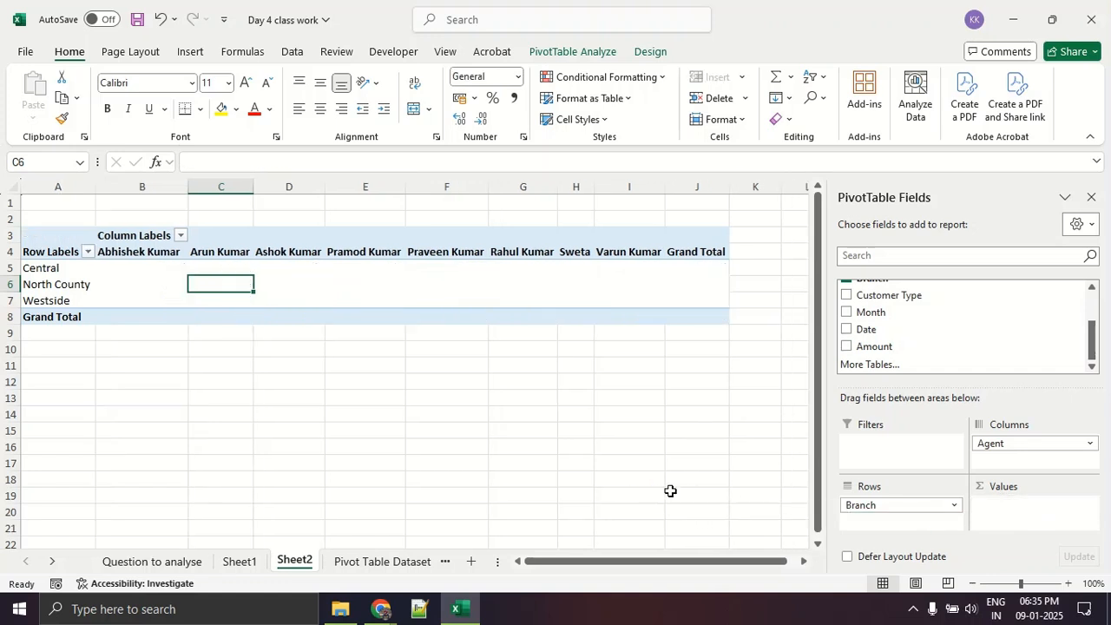
Add a Customer Type count for each branch without the Agent columns, and hide the PivotTable field list.
drag(883, 297, 1041, 535)
drag(990, 443, 573, 440)
click(48, 334)
click(69, 362)
mouse_move(191, 303)
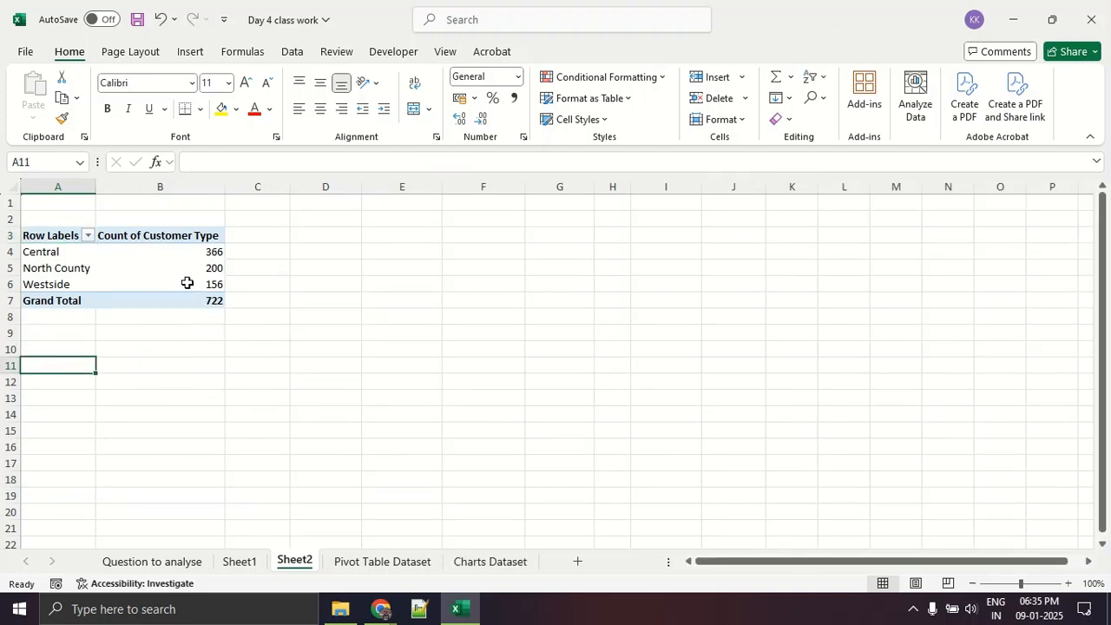
click(186, 282)
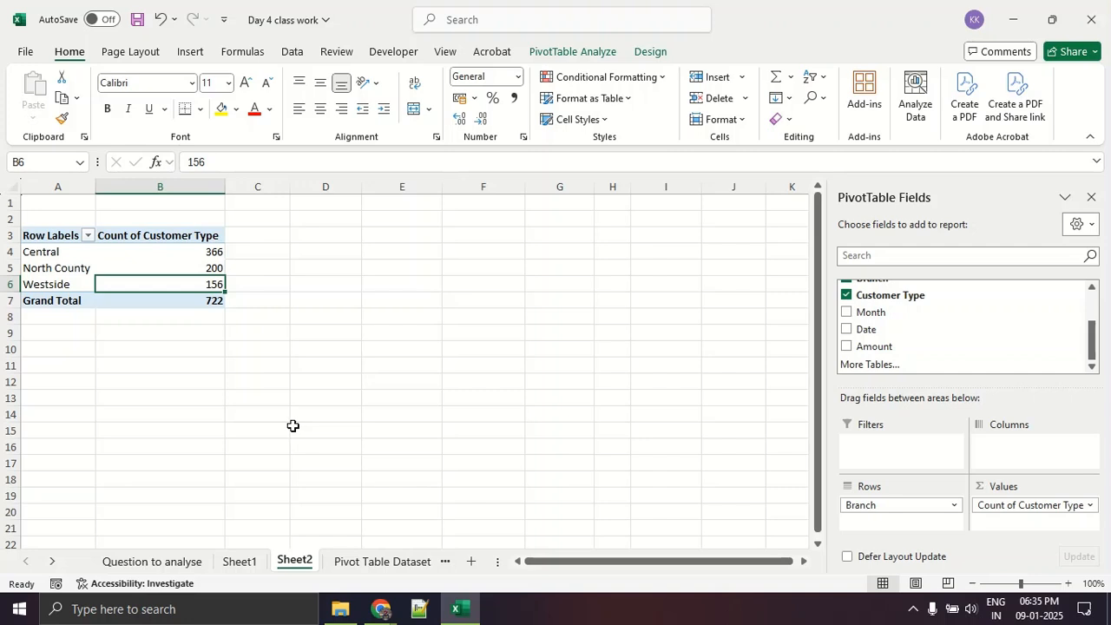
click(1090, 197)
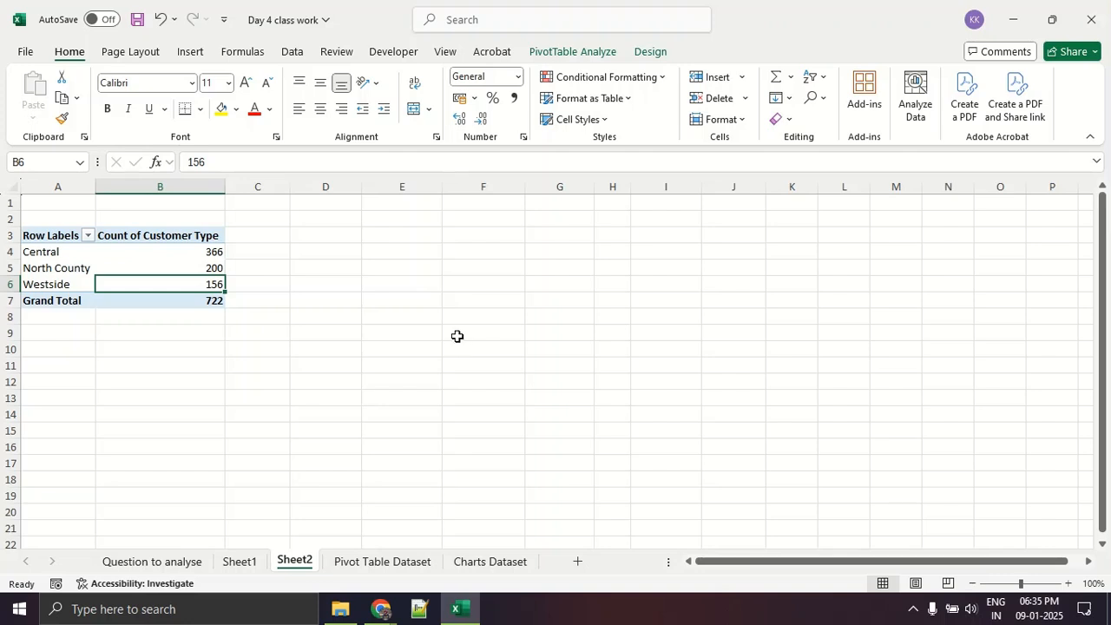
Mark in red how to get from PivotTable Analyze to the PivotChart command, and clear the annotations.
click(573, 54)
mouse_move(611, 41)
mouse_down()
mouse_move(522, 40)
mouse_move(546, 68)
mouse_move(611, 50)
mouse_move(597, 38)
mouse_up()
drag(712, 27, 811, 47)
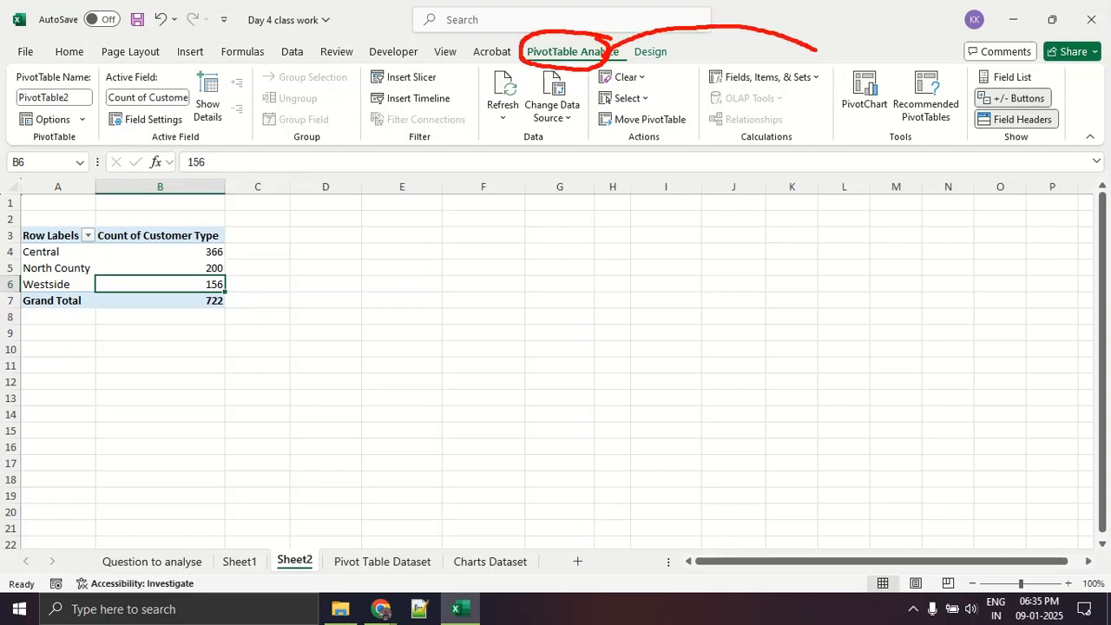
mouse_move(886, 63)
mouse_down()
mouse_move(839, 78)
mouse_move(875, 127)
mouse_up()
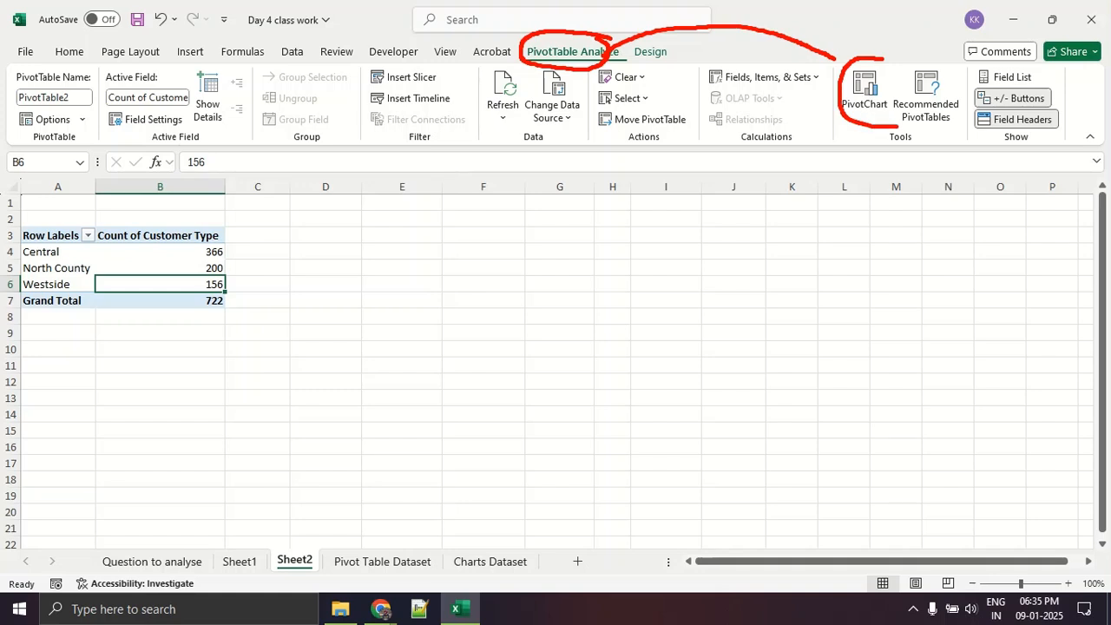
key(Escape)
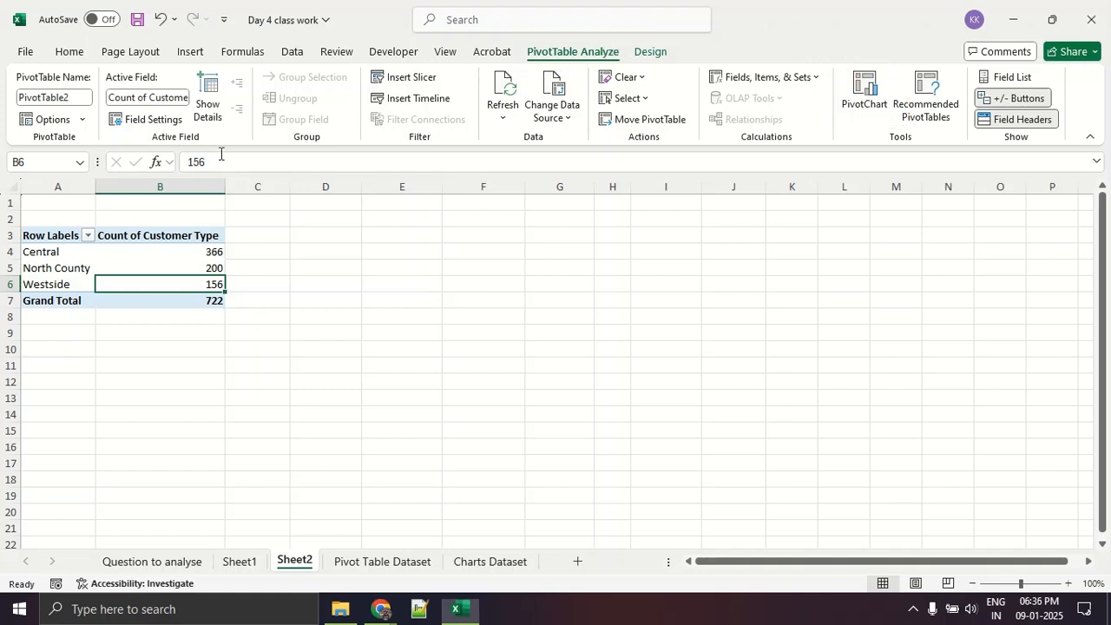
Insert a 3-D Clustered Column PivotChart of the branch counts and place it beside the PivotTable at about 8.06 by 14.92 cm.
click(864, 103)
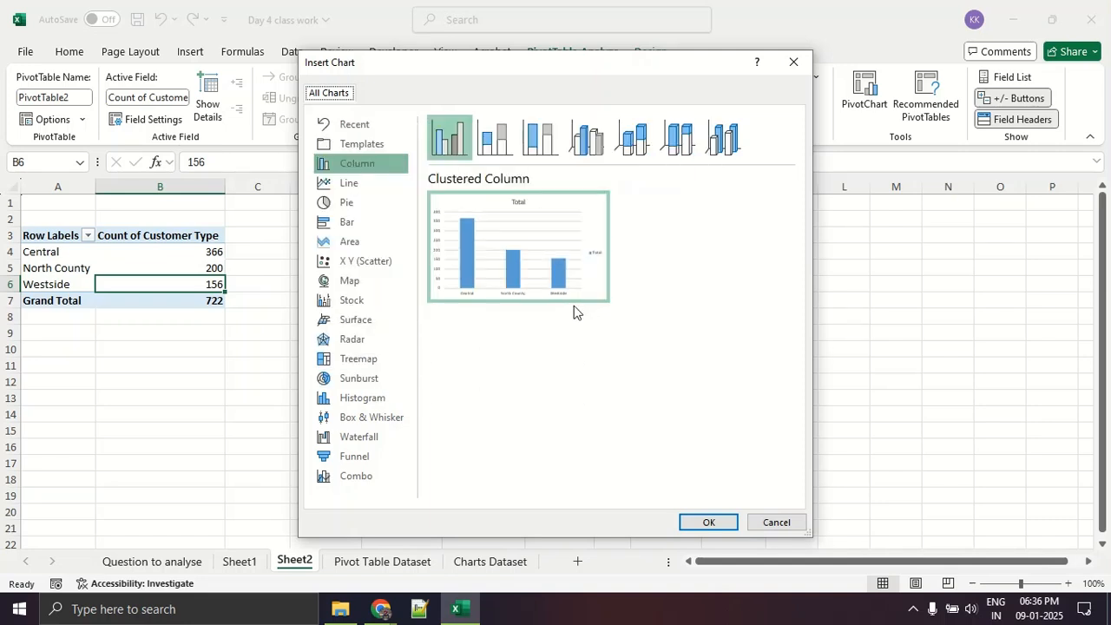
click(495, 137)
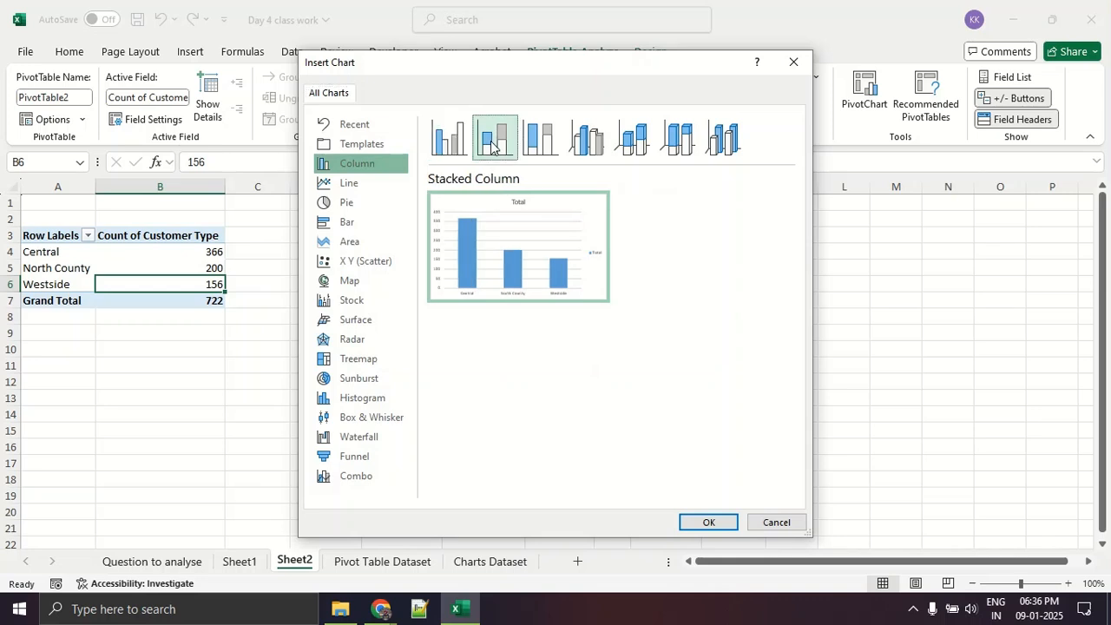
click(539, 137)
click(581, 149)
click(641, 149)
click(599, 149)
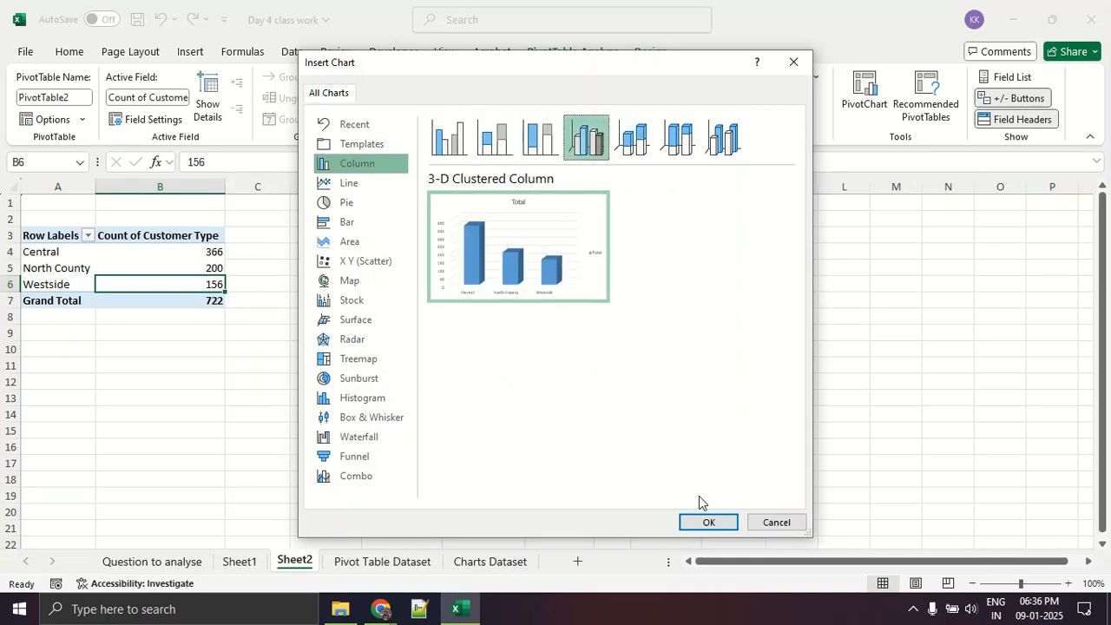
click(710, 521)
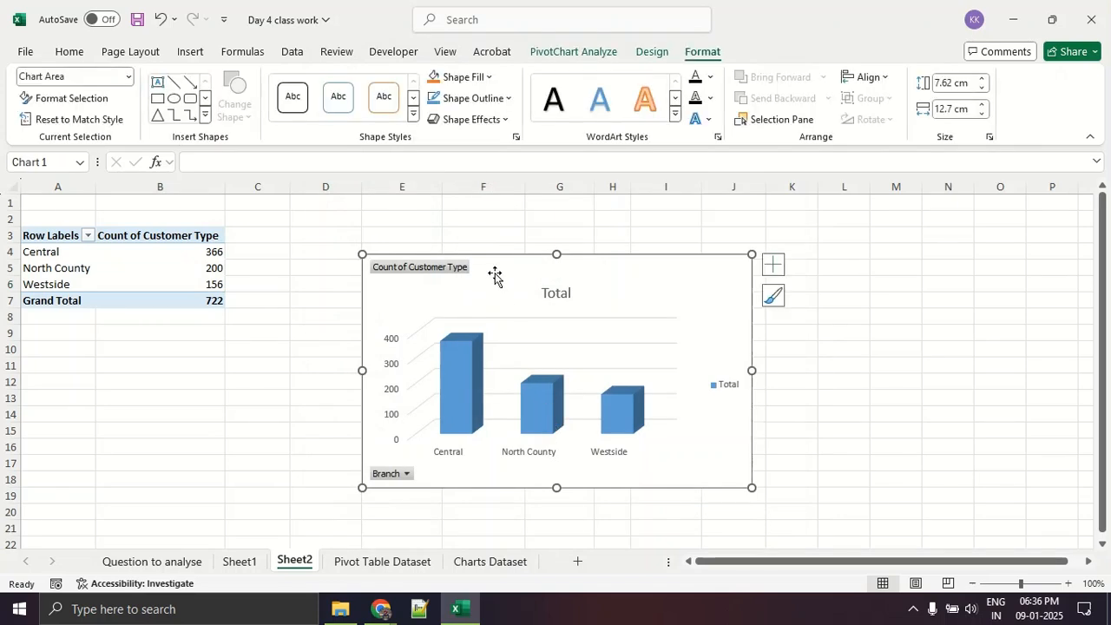
drag(501, 274, 431, 258)
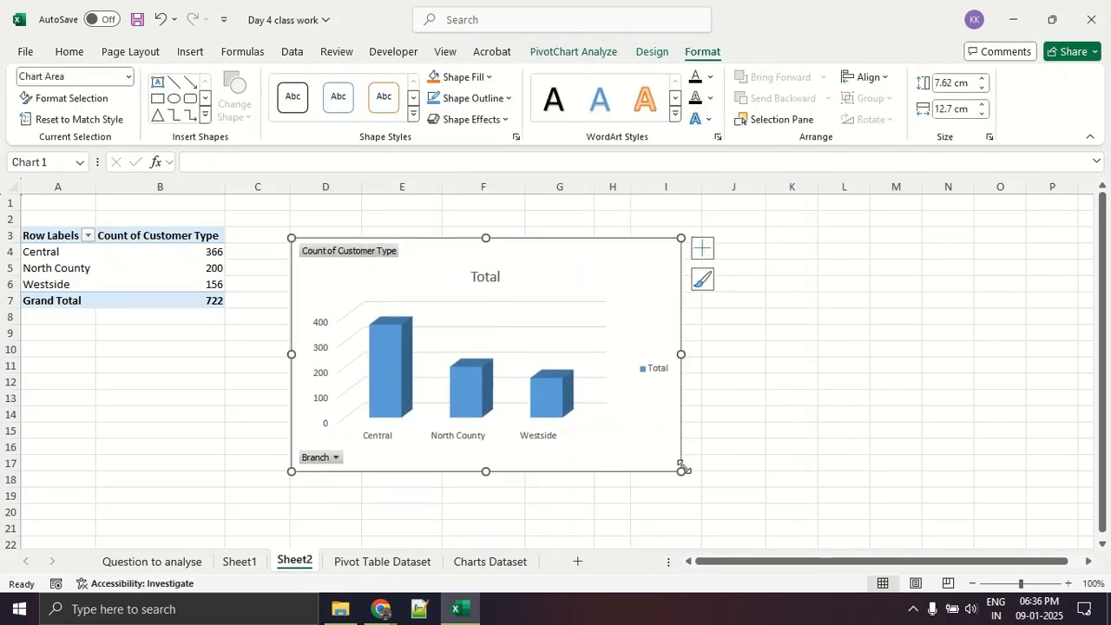
drag(681, 469, 748, 484)
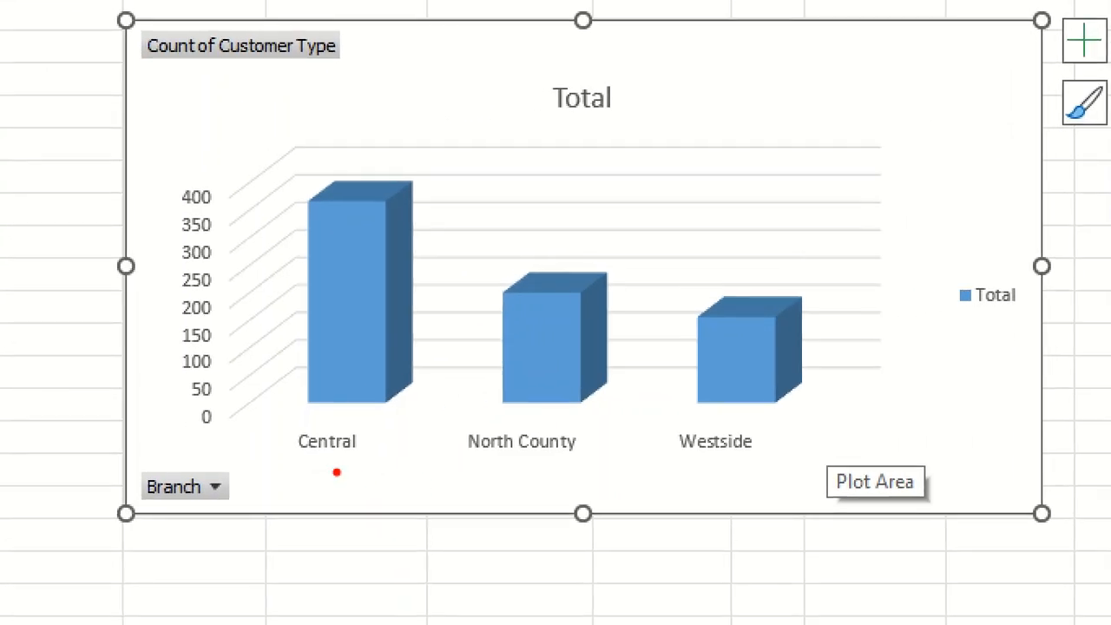
Mark in red the chart's branch labels, title, Branch button and Count of Customer Type button to explain them.
drag(484, 470, 545, 469)
drag(682, 466, 759, 466)
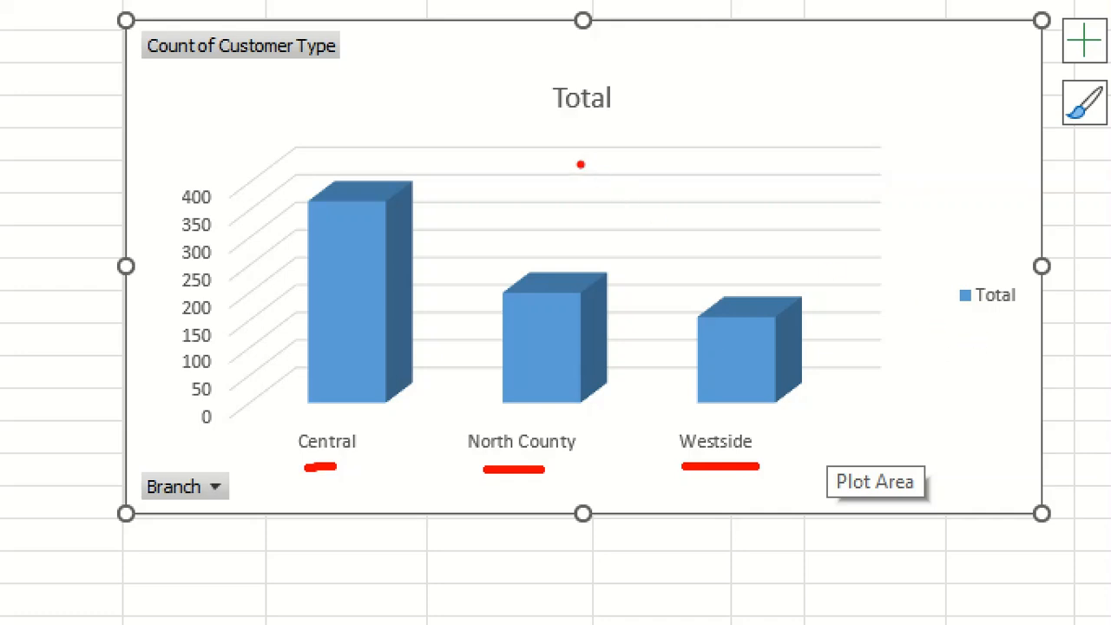
mouse_move(632, 58)
mouse_down()
mouse_move(485, 136)
mouse_move(566, 37)
mouse_up()
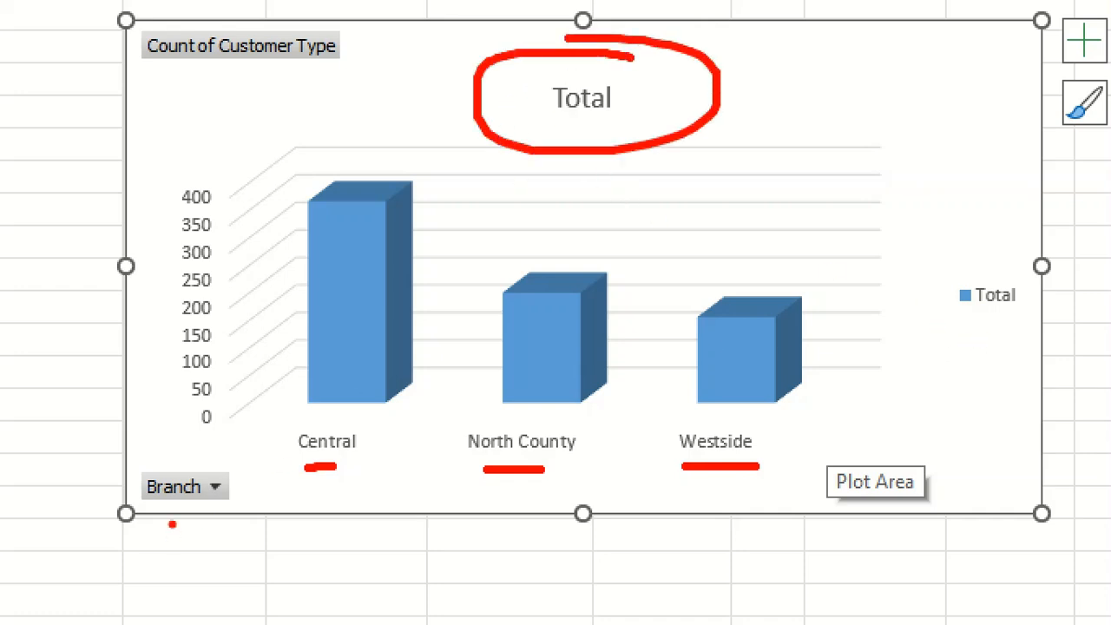
mouse_move(237, 461)
mouse_down()
mouse_move(280, 516)
mouse_move(206, 458)
mouse_up()
mouse_move(382, 54)
mouse_down()
mouse_move(234, 12)
mouse_move(295, 111)
mouse_move(335, 57)
mouse_up()
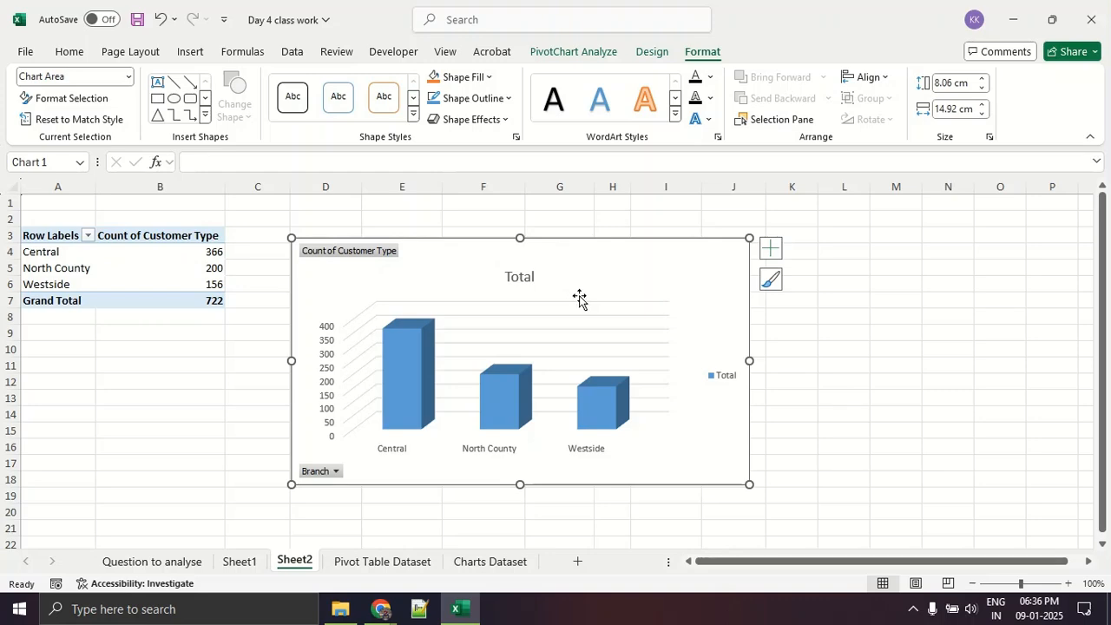
Switch to the Google Meet call in Chrome and review the list of participants.
key(alt+Tab)
key(alt+Tab)
click(380, 609)
click(346, 569)
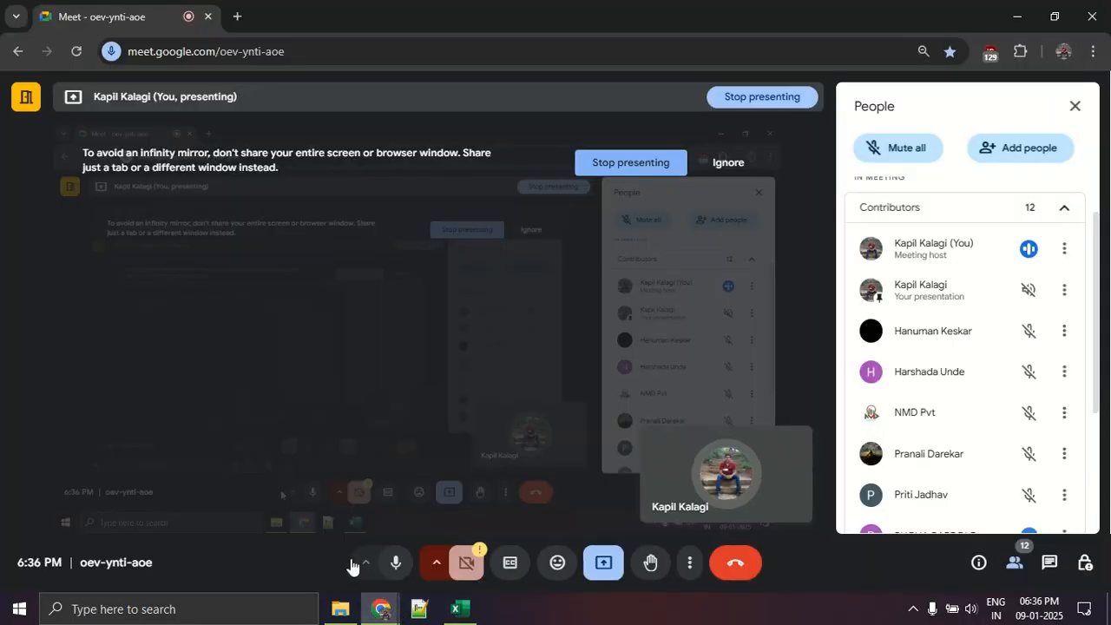
click(1003, 569)
click(1004, 570)
scroll(951, 434, down, 2)
scroll(950, 429, up, 2)
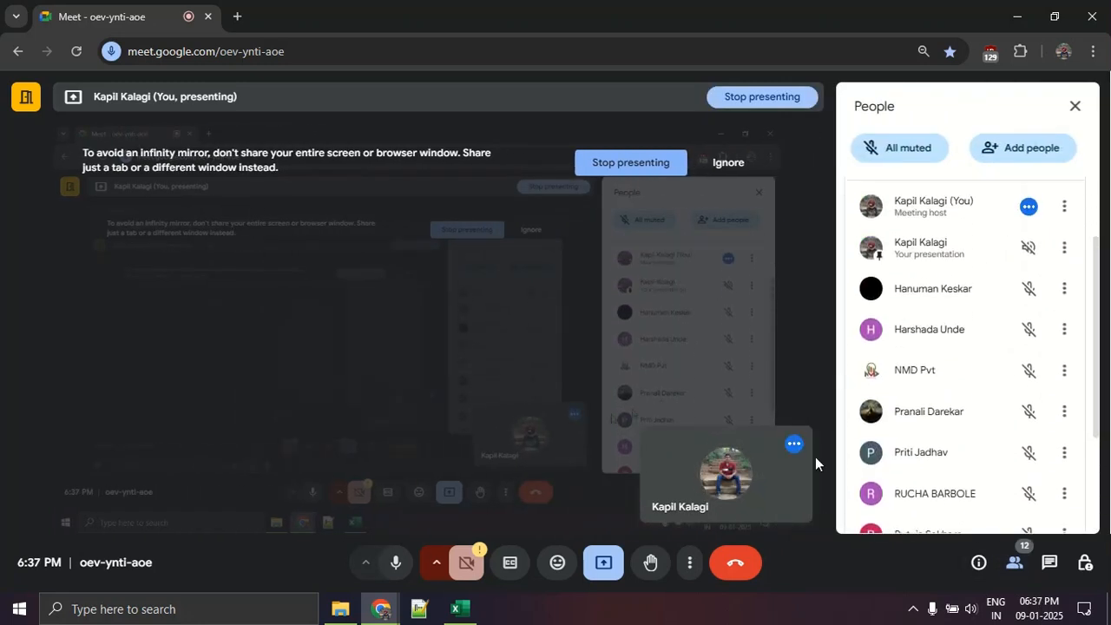
Show the meeting in full screen and switch back to the Excel workbook.
click(689, 562)
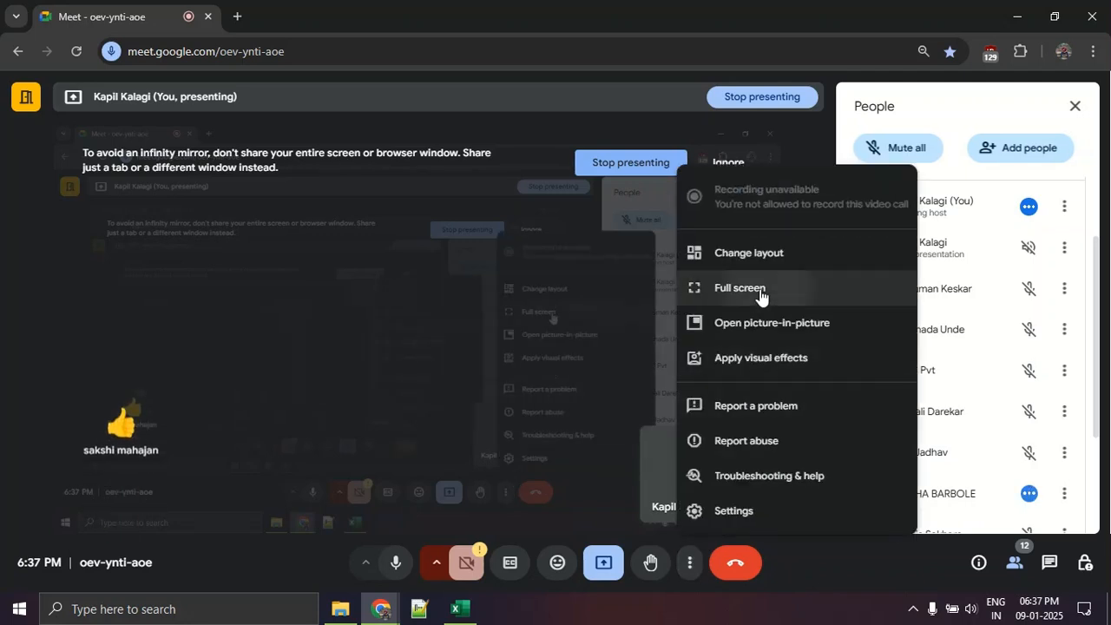
click(760, 295)
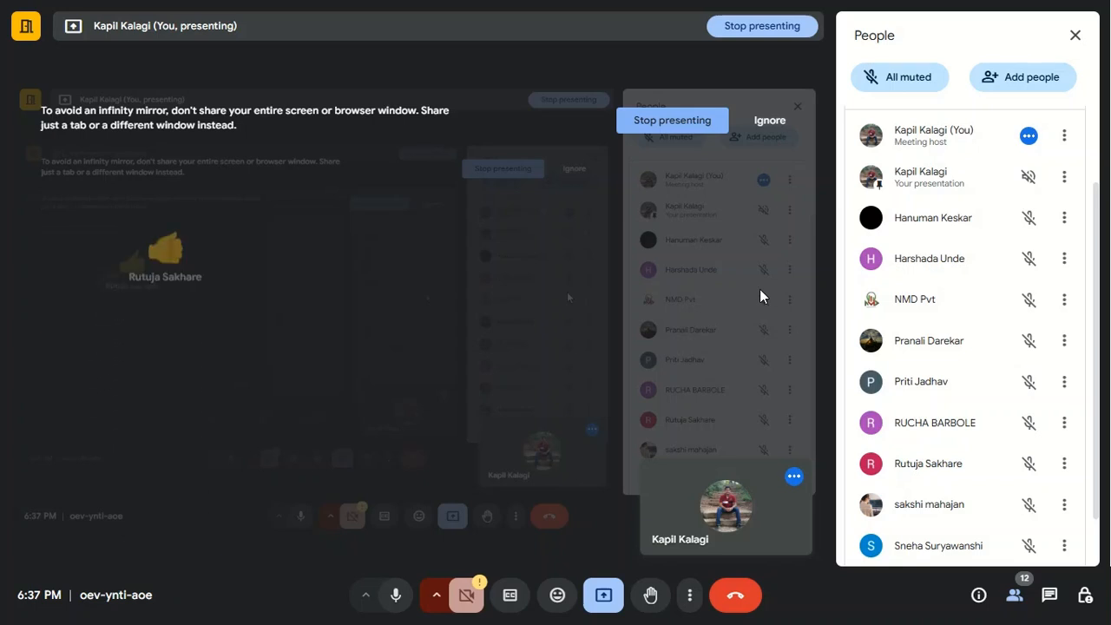
key(alt+Tab)
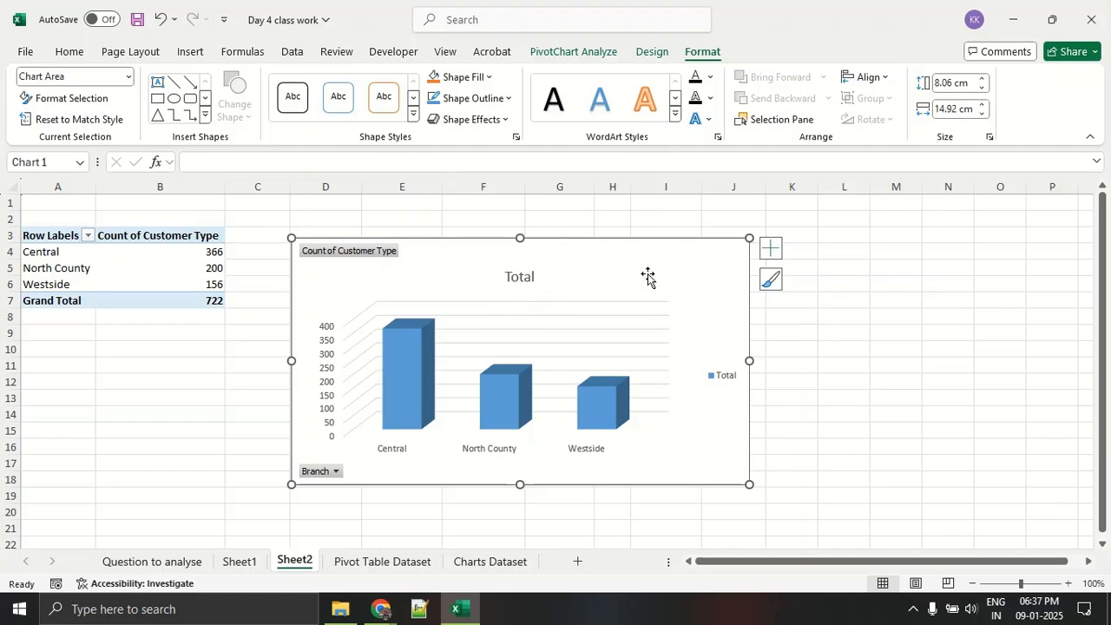
Circle the PivotChart Analyze, Design and Format headings in red and clear the annotation.
mouse_move(565, 38)
mouse_down()
mouse_move(508, 56)
mouse_move(638, 70)
mouse_move(743, 57)
mouse_up()
drag(675, 34, 586, 38)
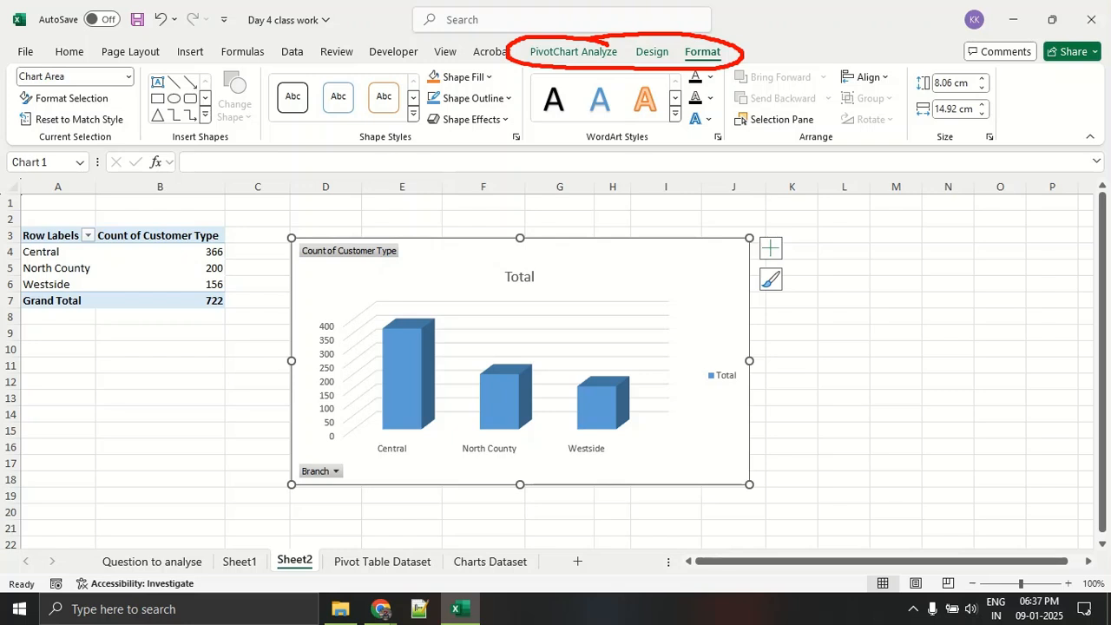
key(Escape)
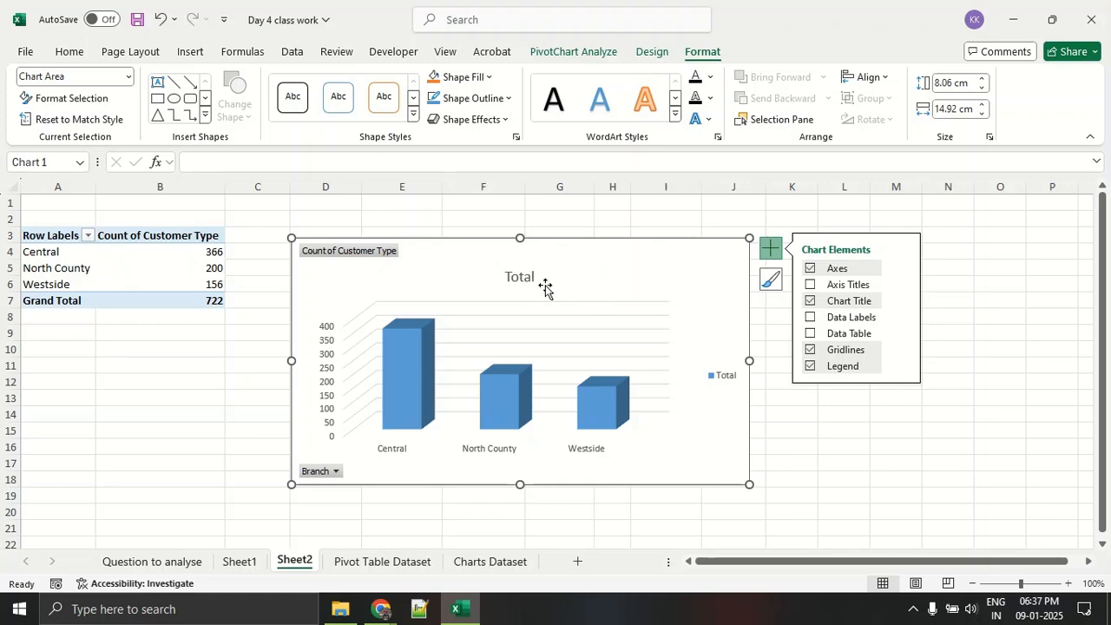
Demonstrate hiding and showing the chart title, and change its text to "Count of Customer in Branch".
click(810, 302)
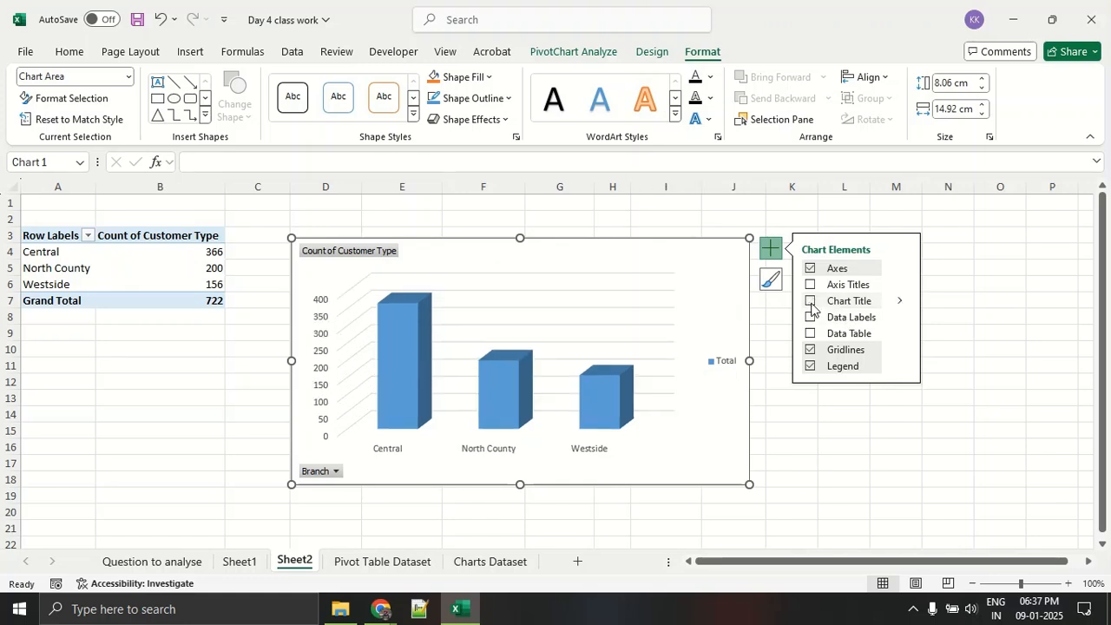
click(811, 304)
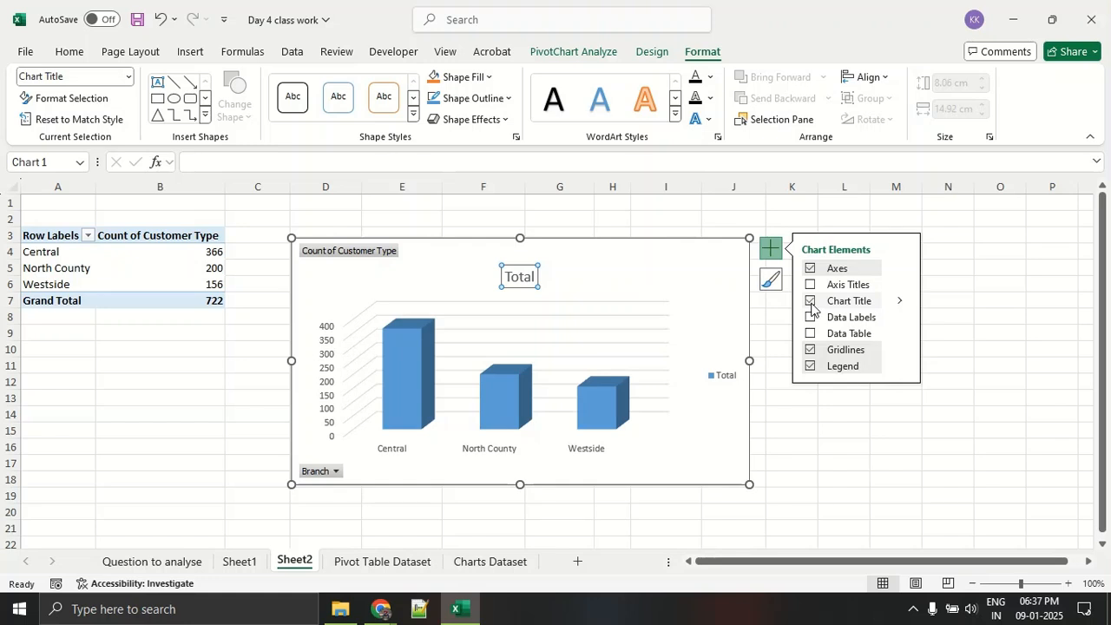
click(527, 278)
double_click(527, 279)
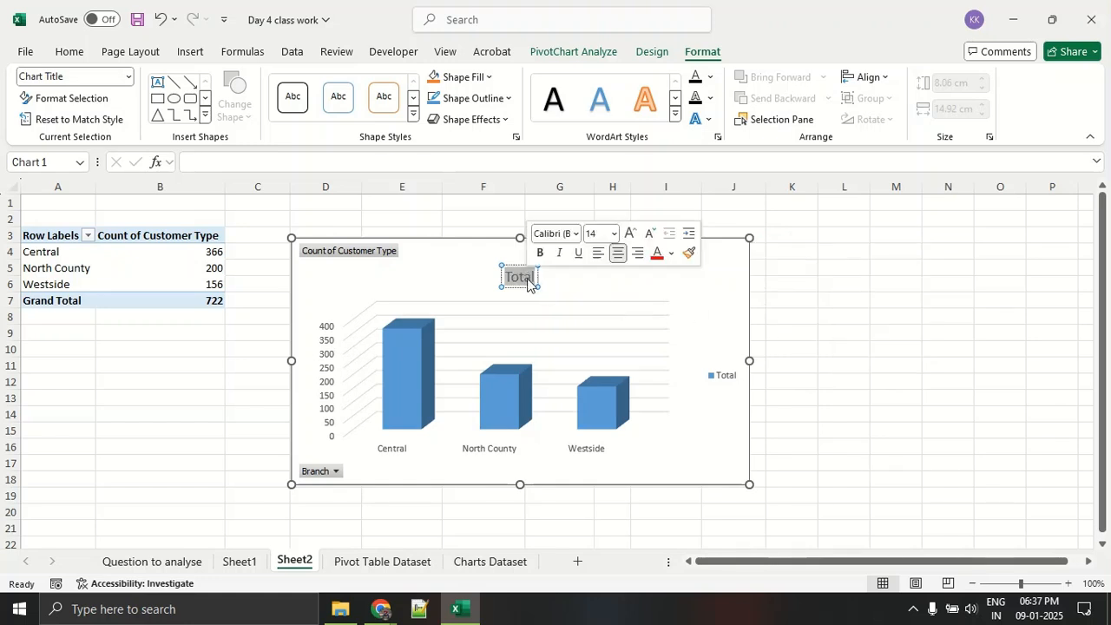
text(Coun)
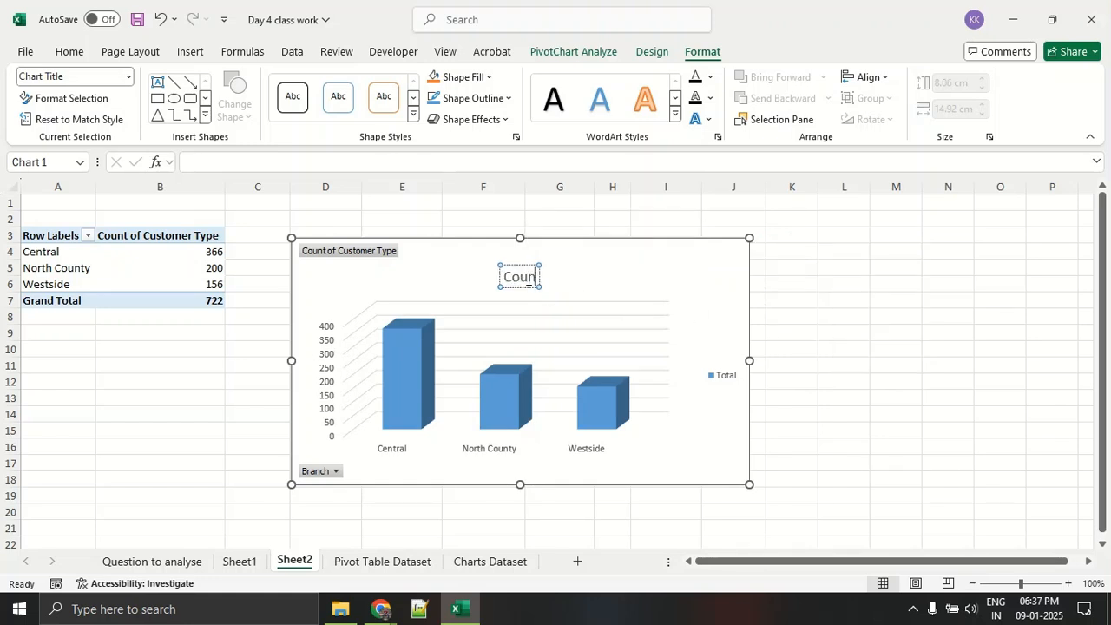
text(t of Custo)
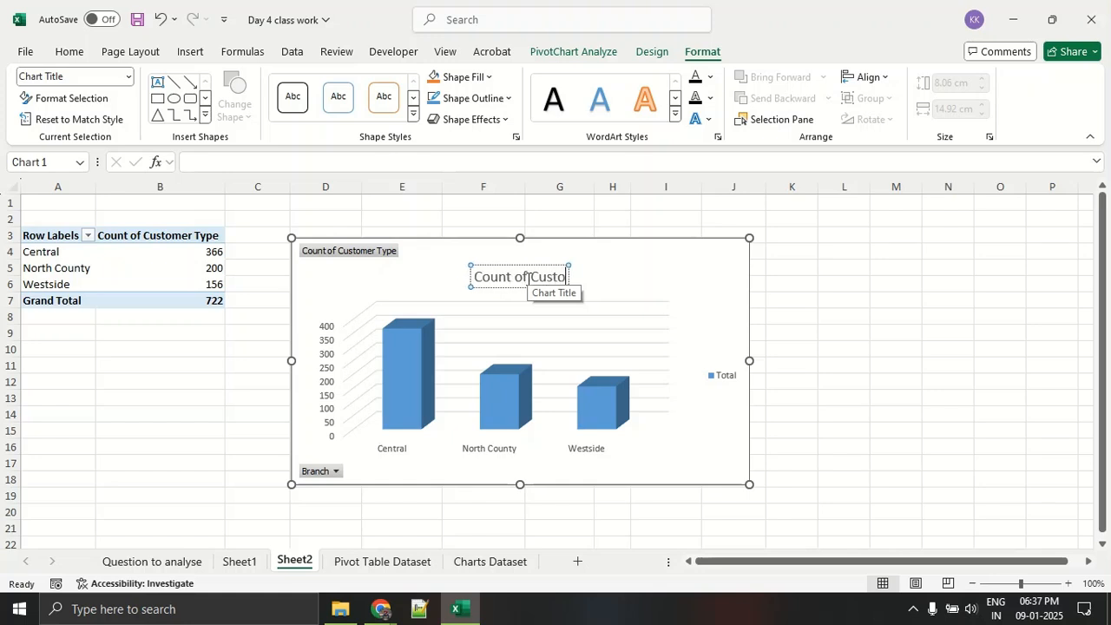
text(mer T)
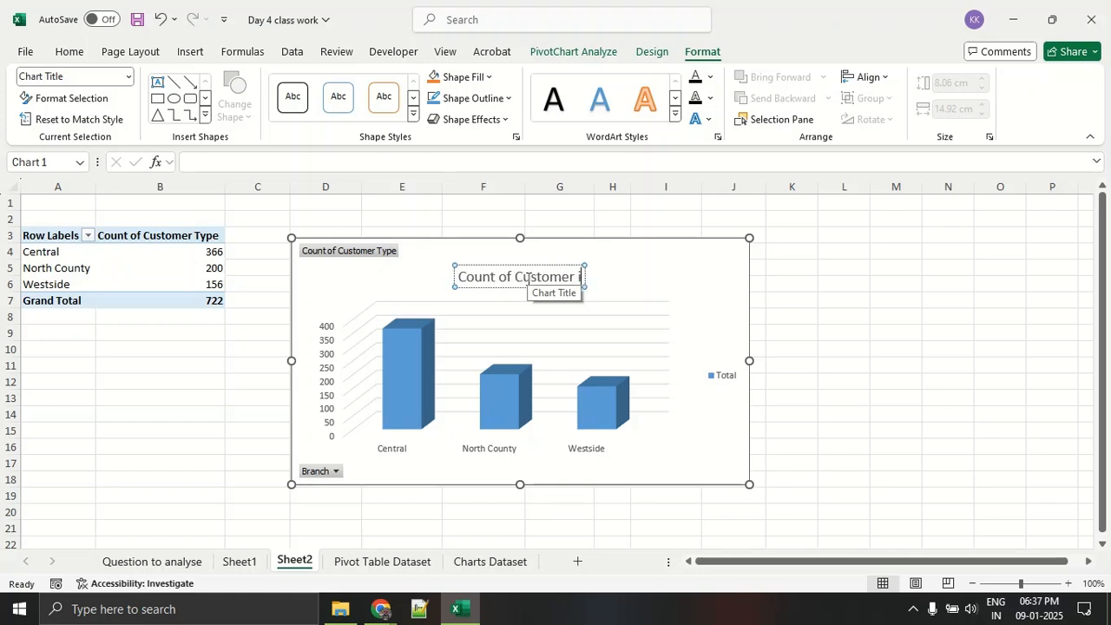
text(n Branch)
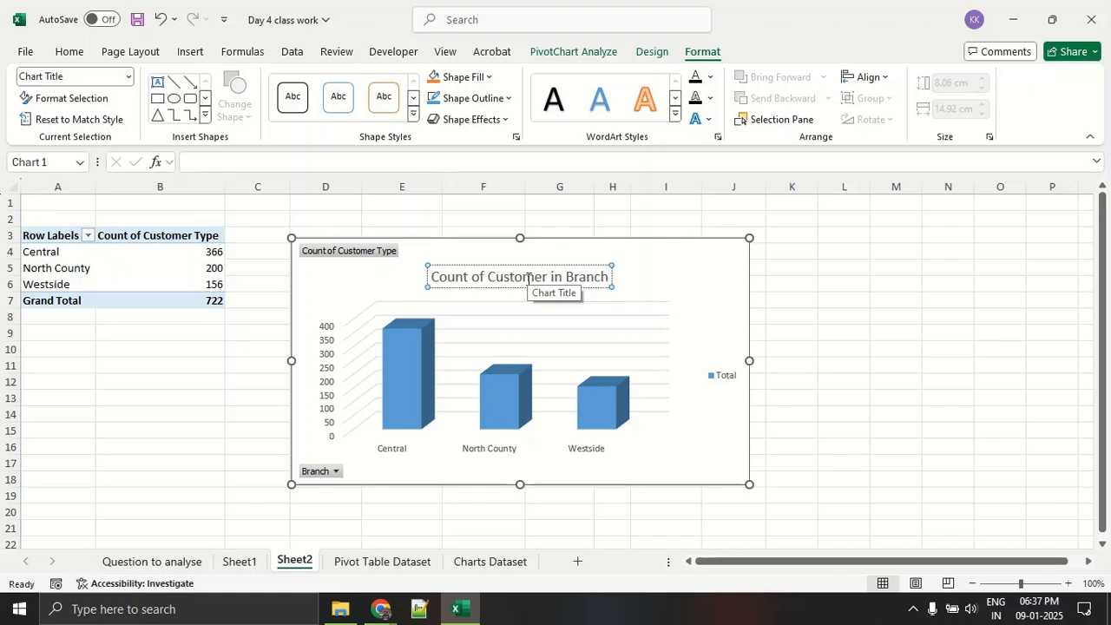
click(666, 278)
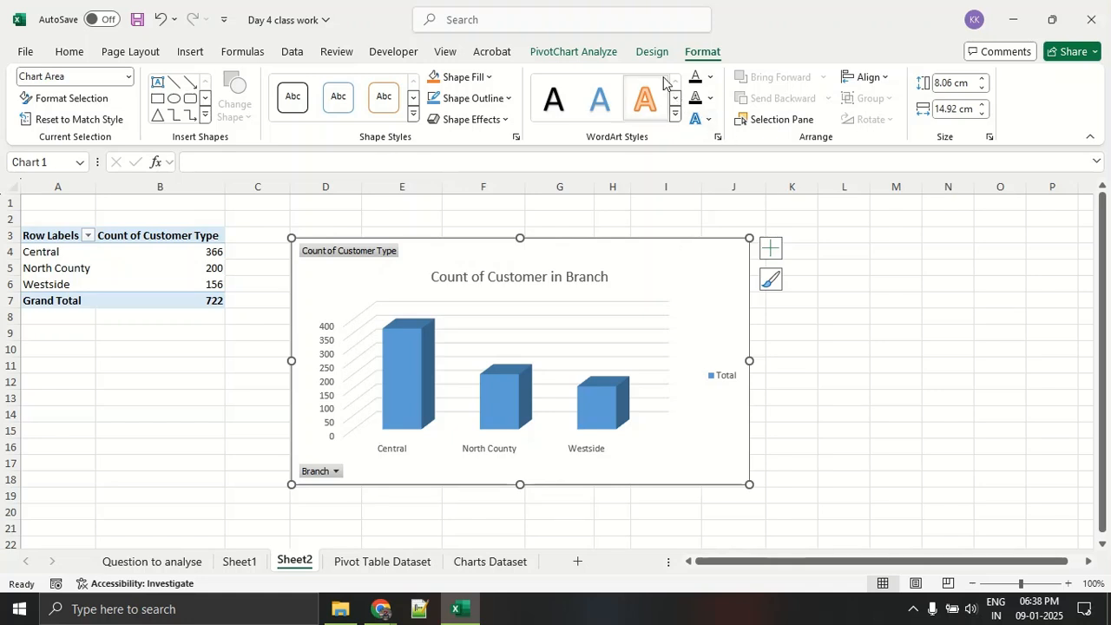
Circle the Field Buttons command and the PivotChart Analyze heading in red, clear the annotation and hide all field buttons on the chart.
click(586, 53)
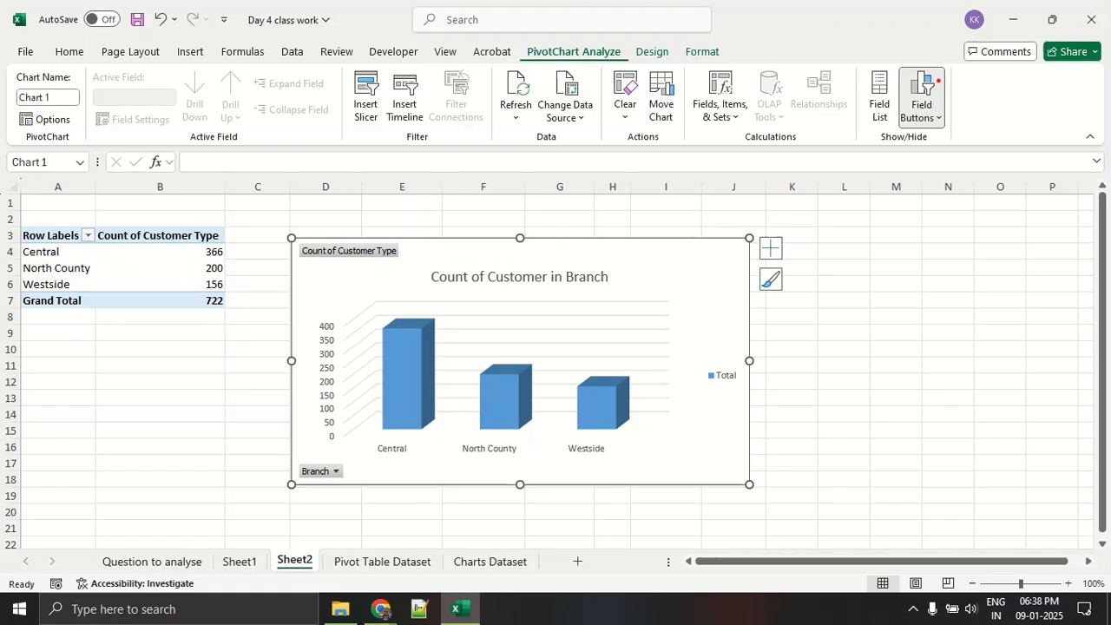
mouse_move(884, 95)
mouse_down()
mouse_move(954, 99)
mouse_move(910, 73)
mouse_up()
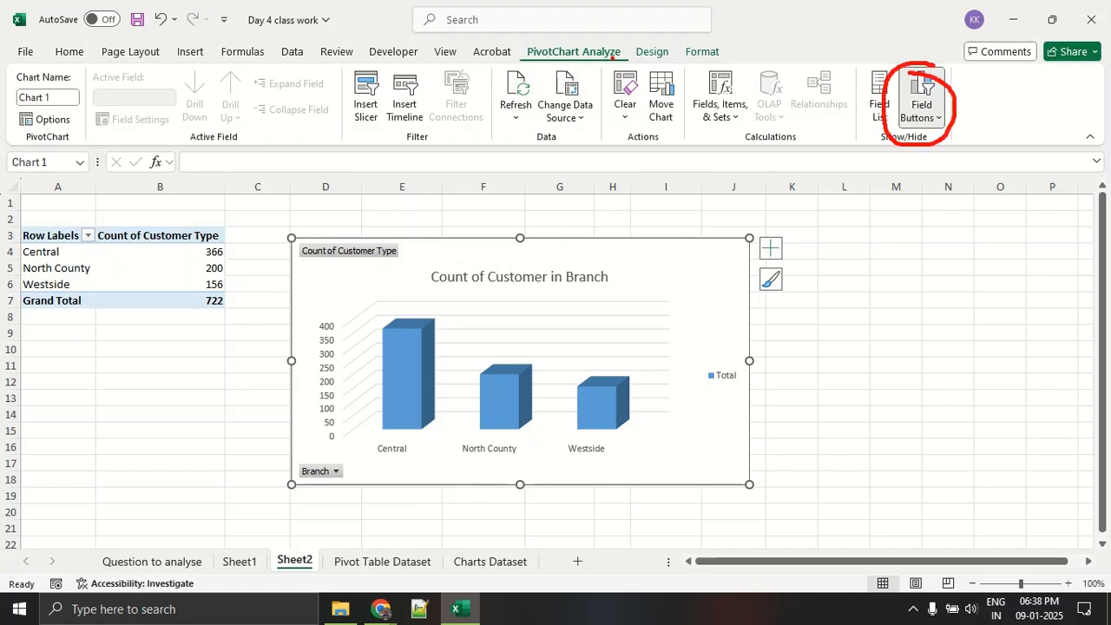
mouse_move(547, 32)
mouse_down()
mouse_move(531, 69)
mouse_move(785, 53)
mouse_move(559, 32)
mouse_move(596, 25)
mouse_up()
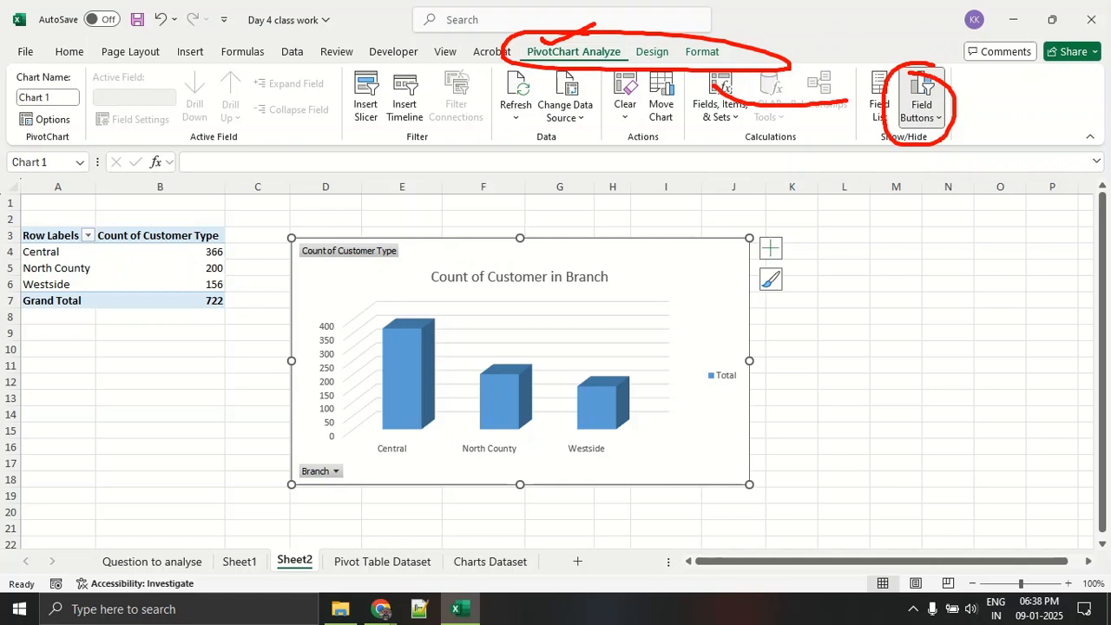
key(Escape)
click(928, 121)
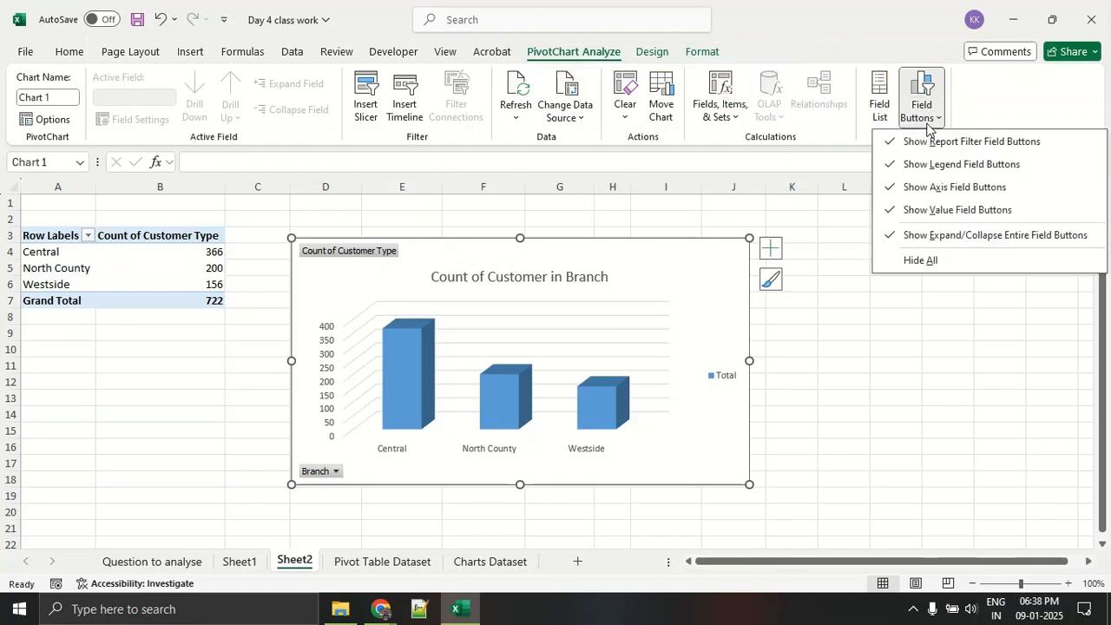
click(922, 260)
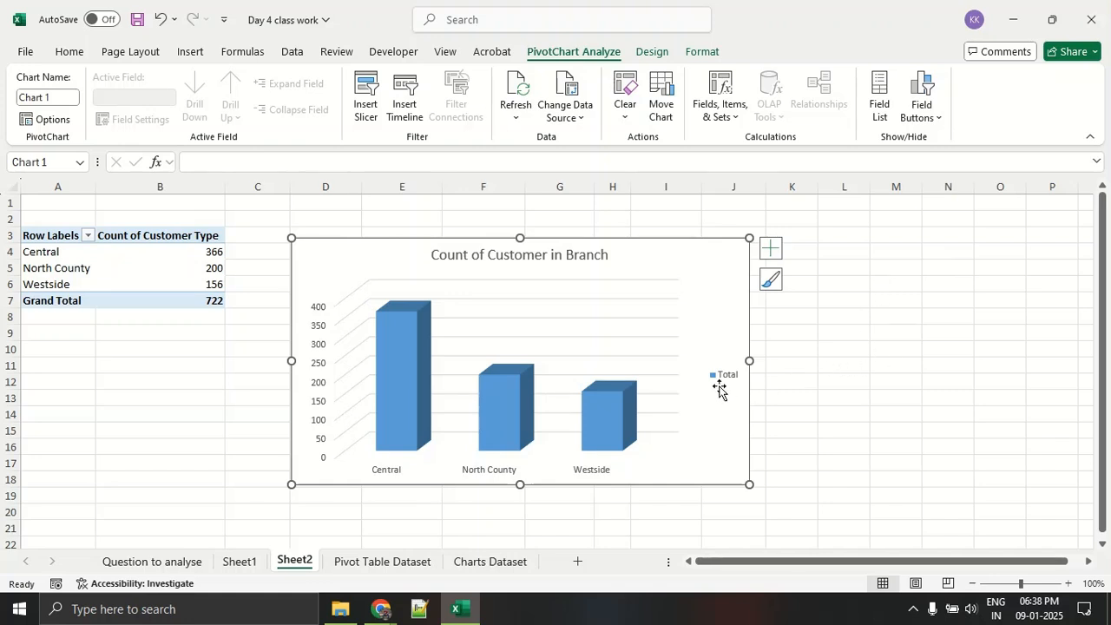
Circle the chart's Total legend in red, clear the annotation and remove the legend from the chart.
drag(740, 368, 725, 397)
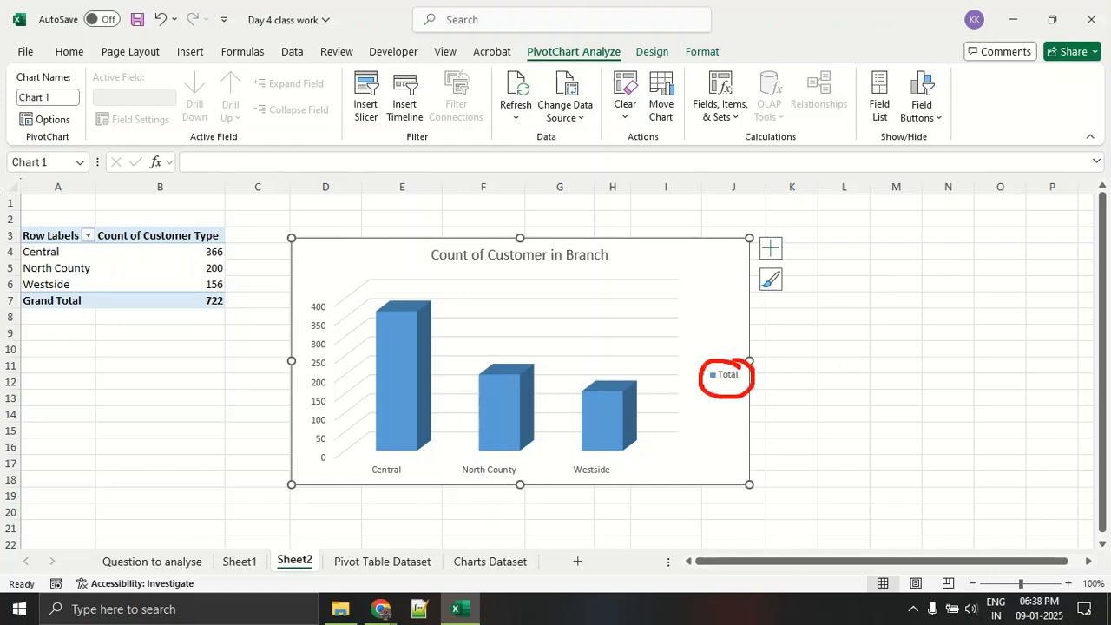
click(770, 248)
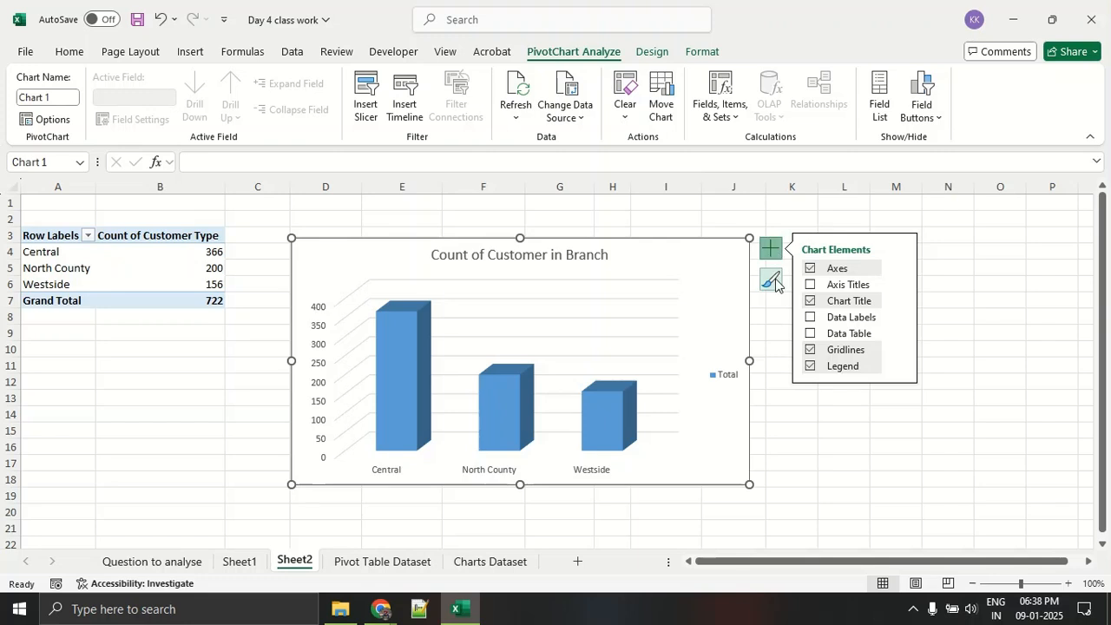
key(ctrl+2)
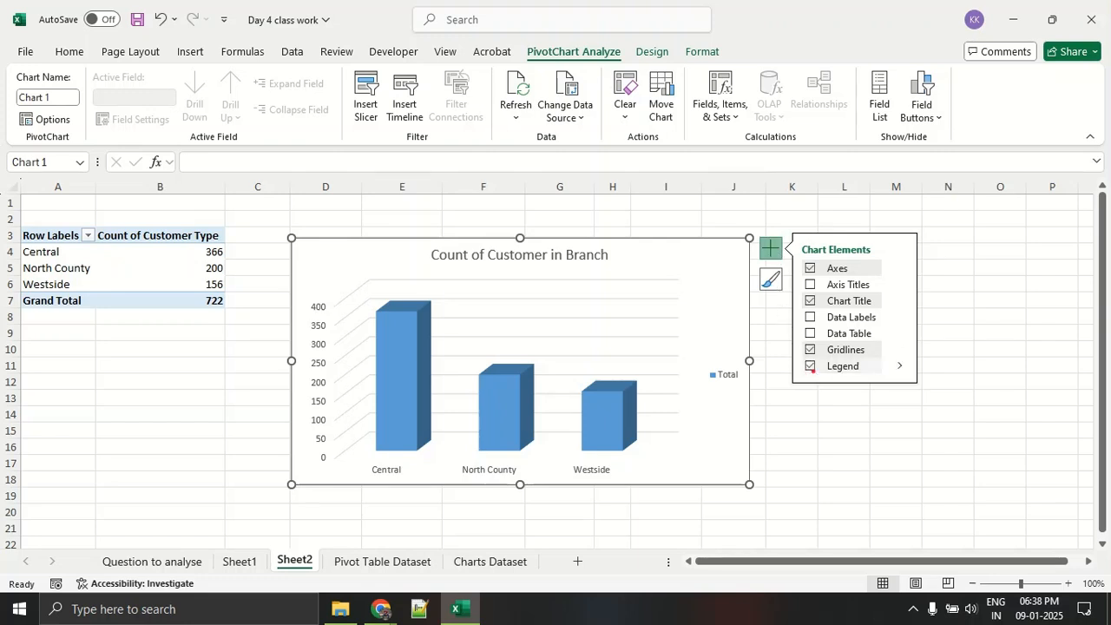
key(Escape)
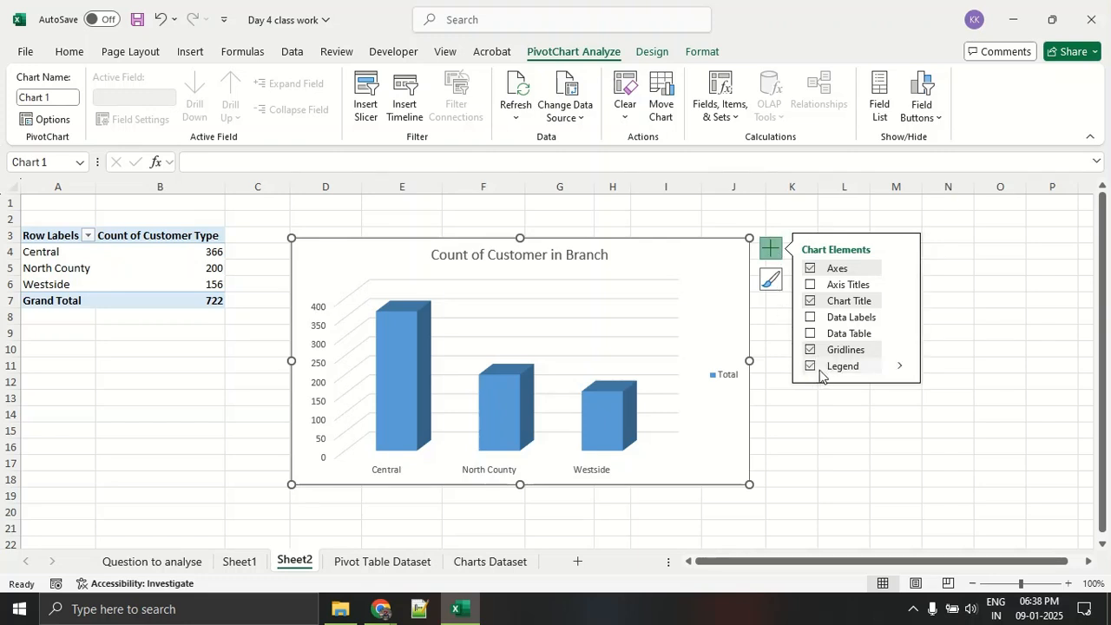
click(809, 365)
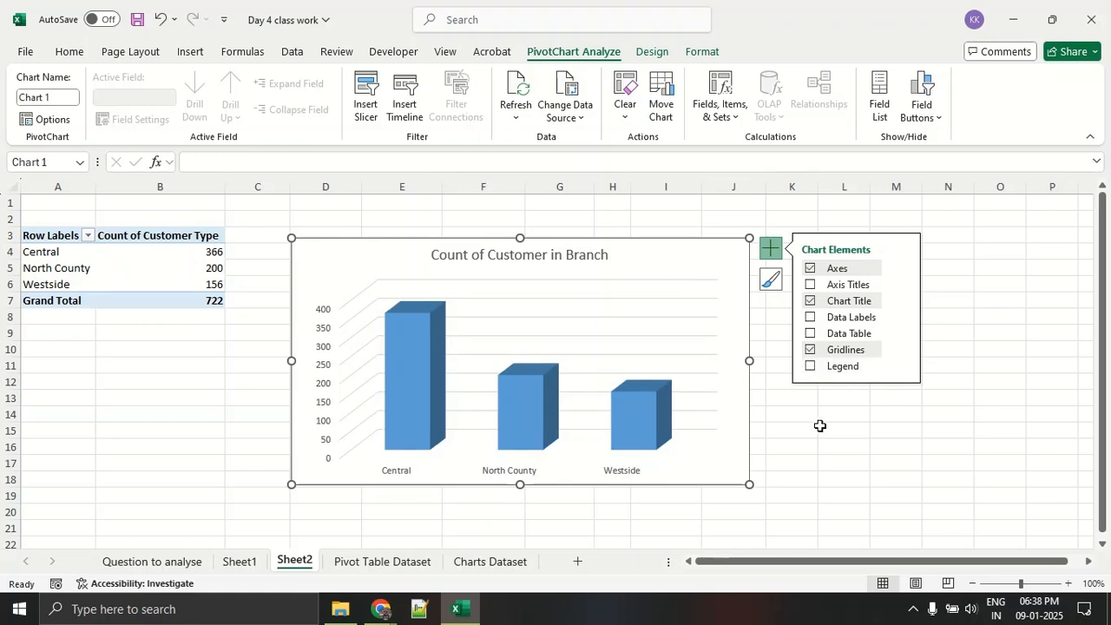
Demonstrate hiding and showing the chart's gridlines, and add data labels and axis titles.
click(810, 350)
click(810, 350)
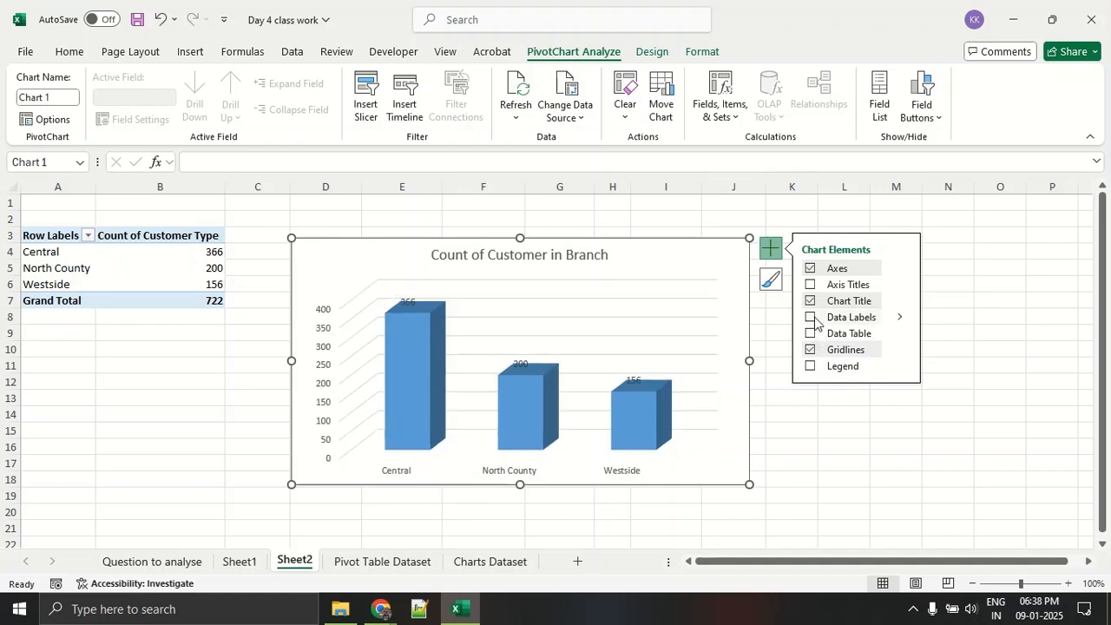
click(815, 318)
click(811, 285)
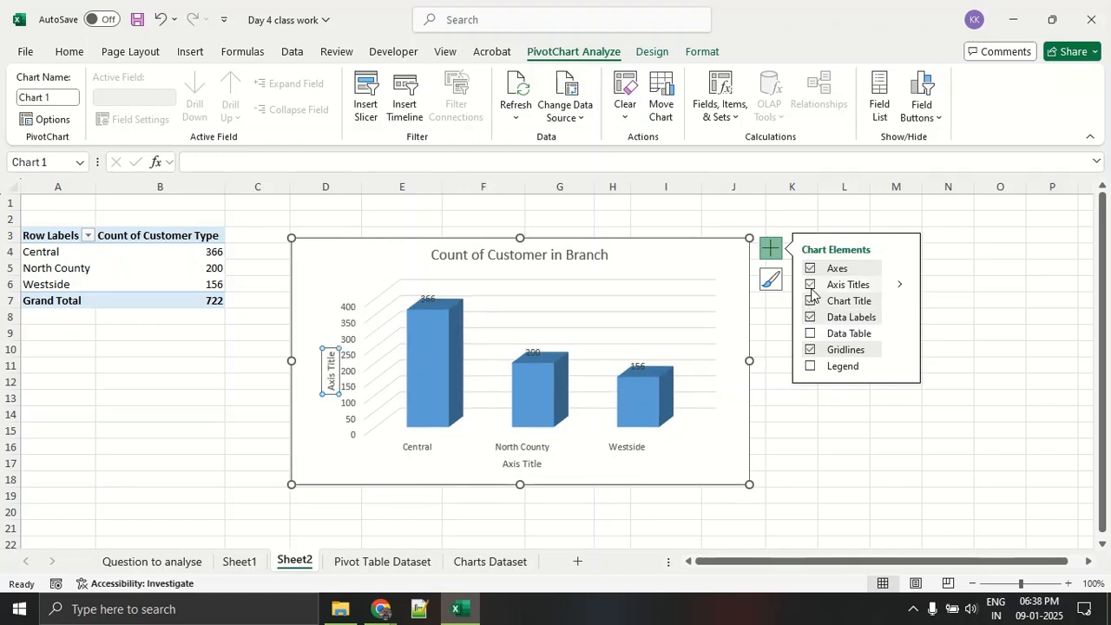
click(720, 471)
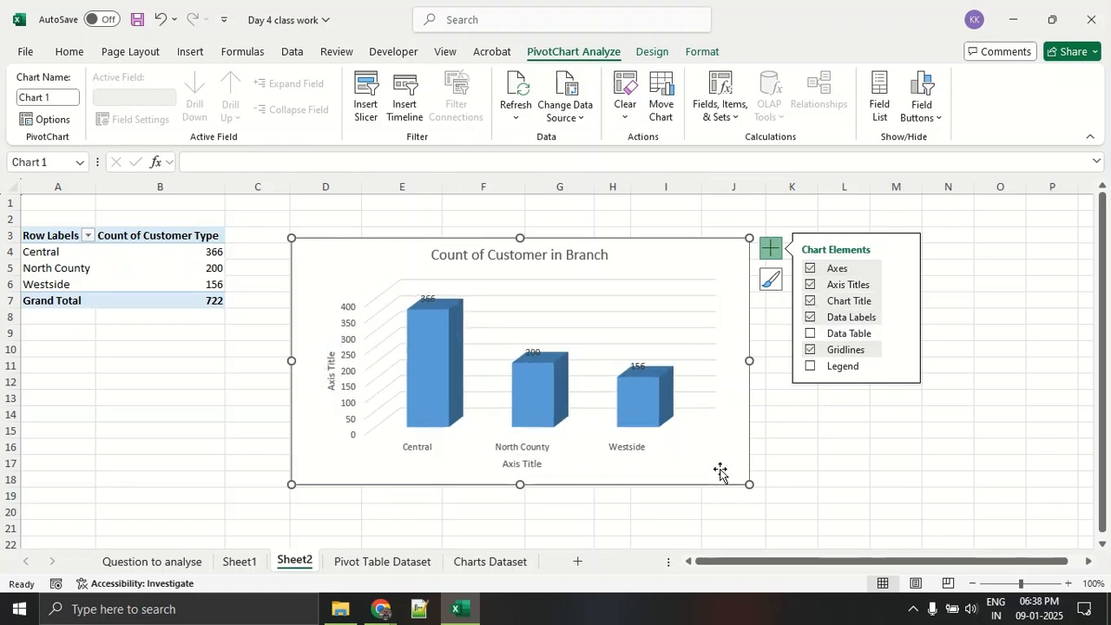
Enlarge the chart and apply the chart style with the grey gradient background and transparent columns.
drag(749, 484, 858, 513)
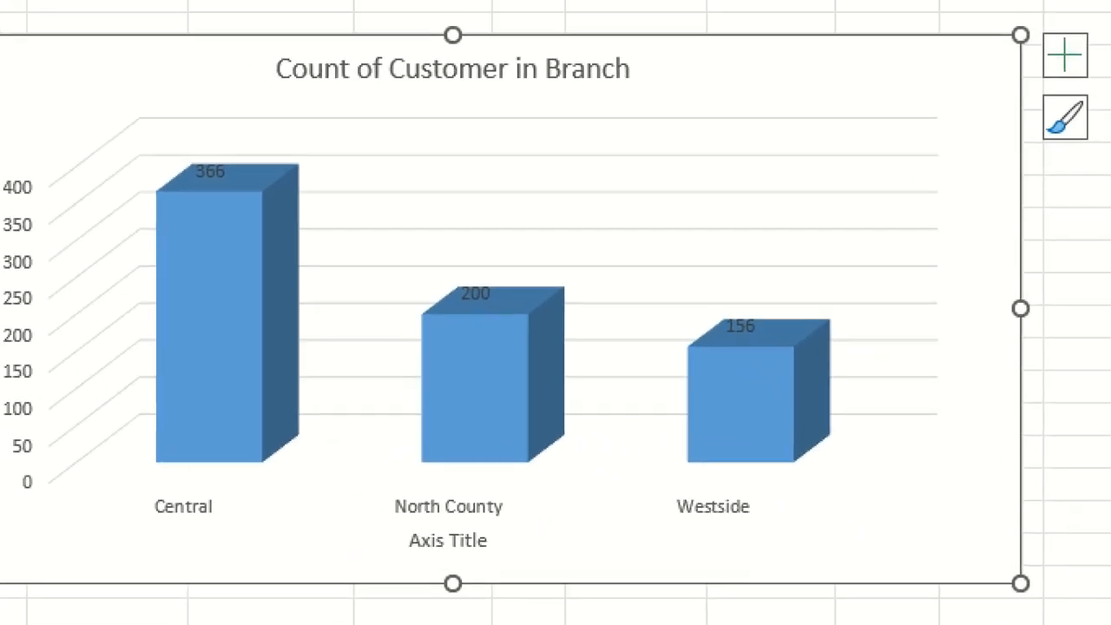
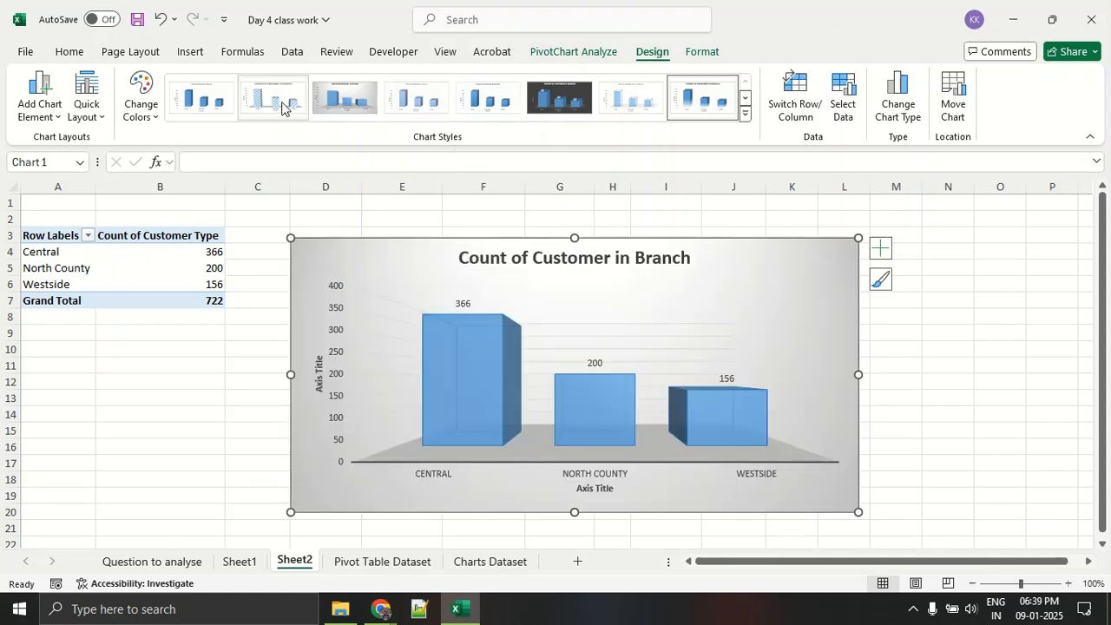
click(334, 102)
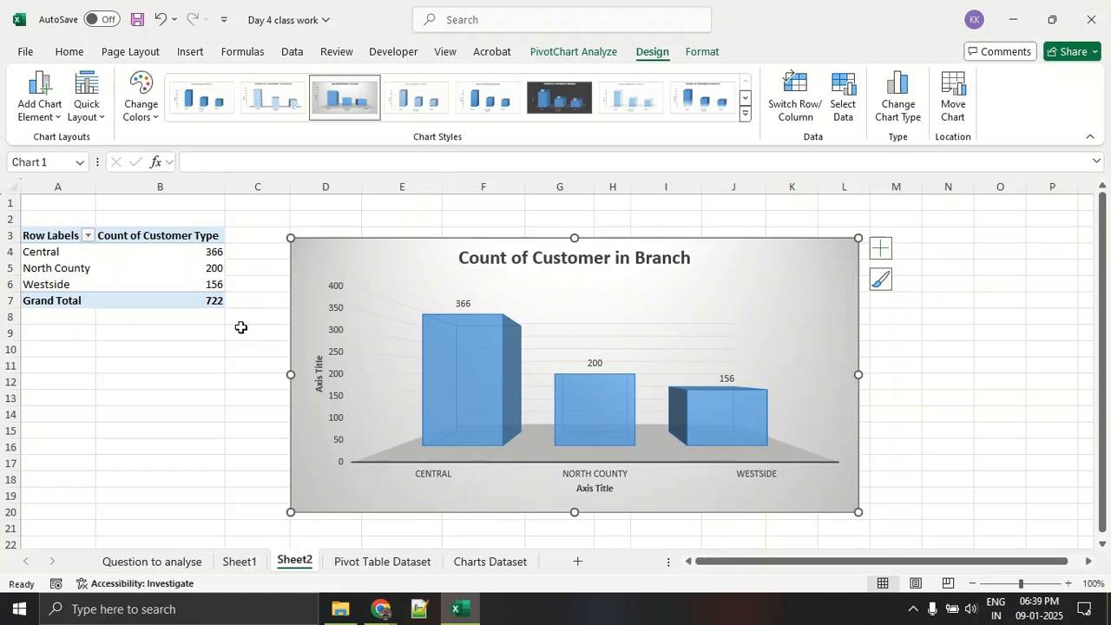
Change the vertical axis title to "Count of customer".
click(318, 383)
double_click(318, 383)
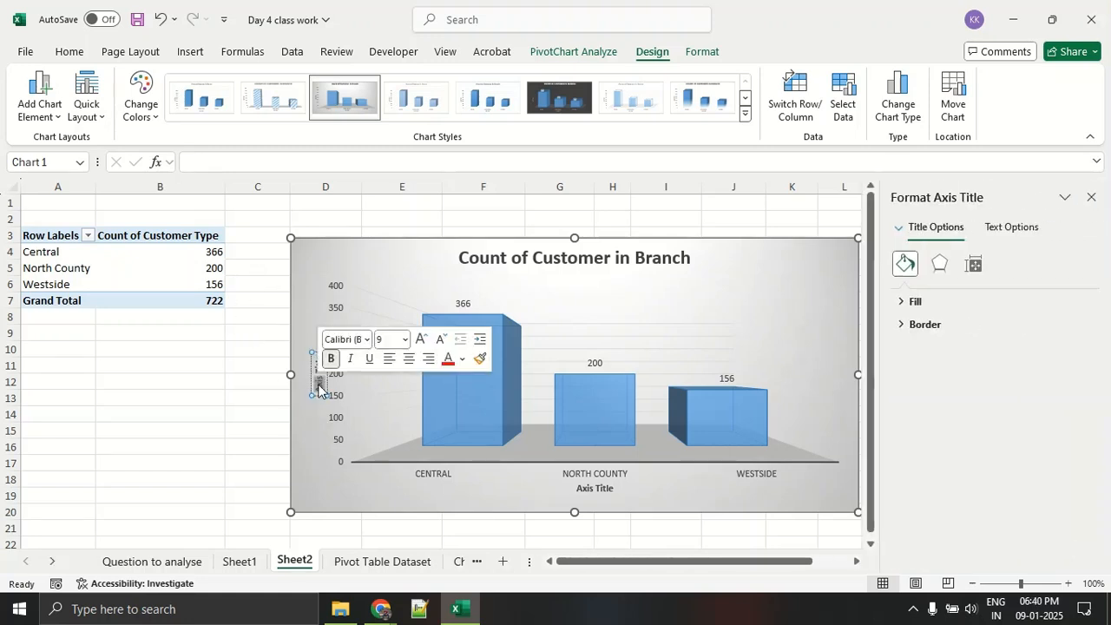
key(Delete)
key(Delete)
key(Delete)
key(Delete)
key(Delete)
key(Delete)
key(Delete)
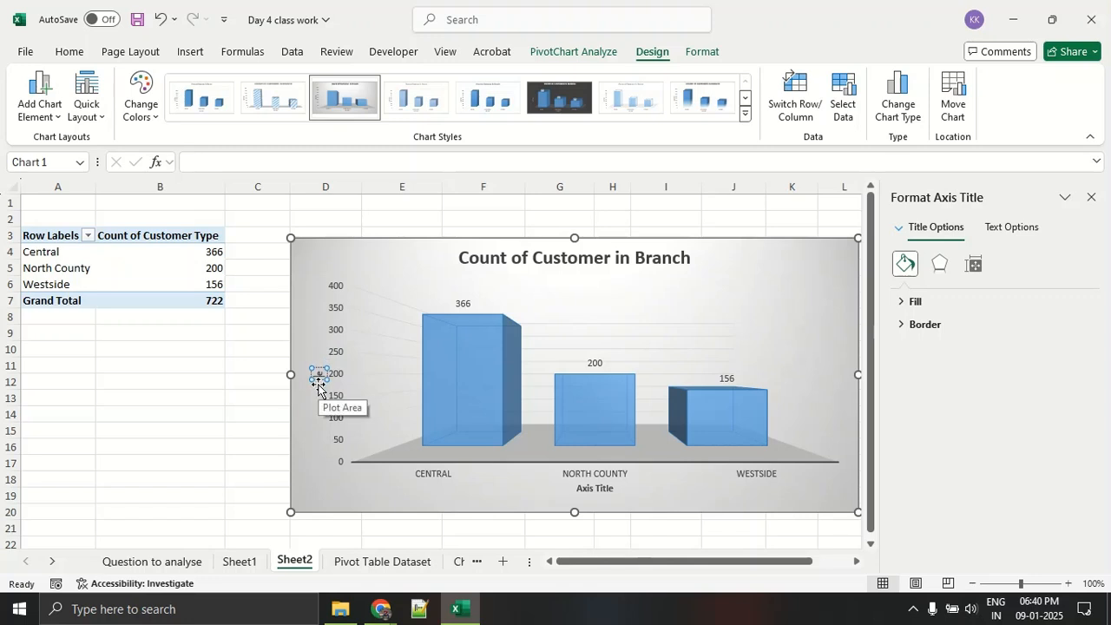
text(Count of)
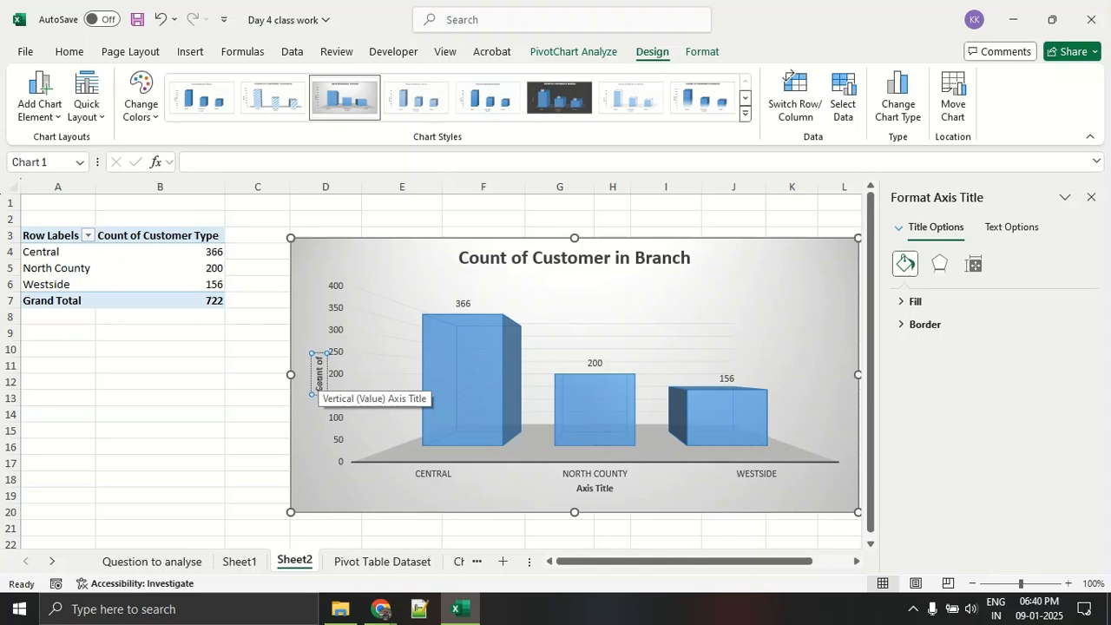
text(customer)
Change the horizontal axis title to "Branch" and close the axis title formatting options.
click(608, 499)
click(605, 493)
triple_click(605, 493)
text(Branch)
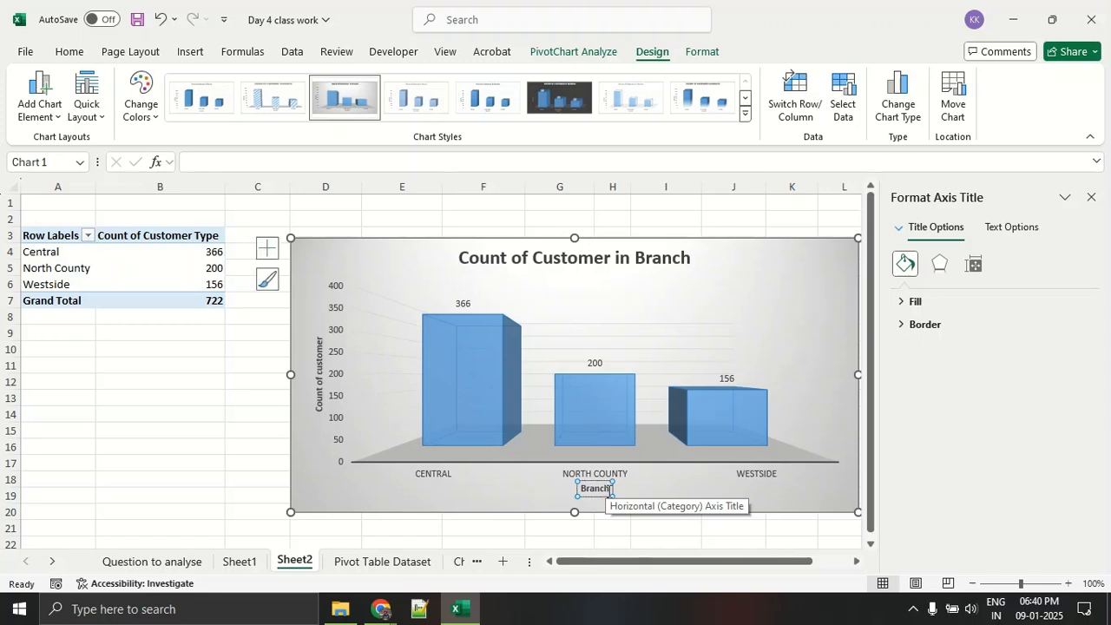
click(1093, 197)
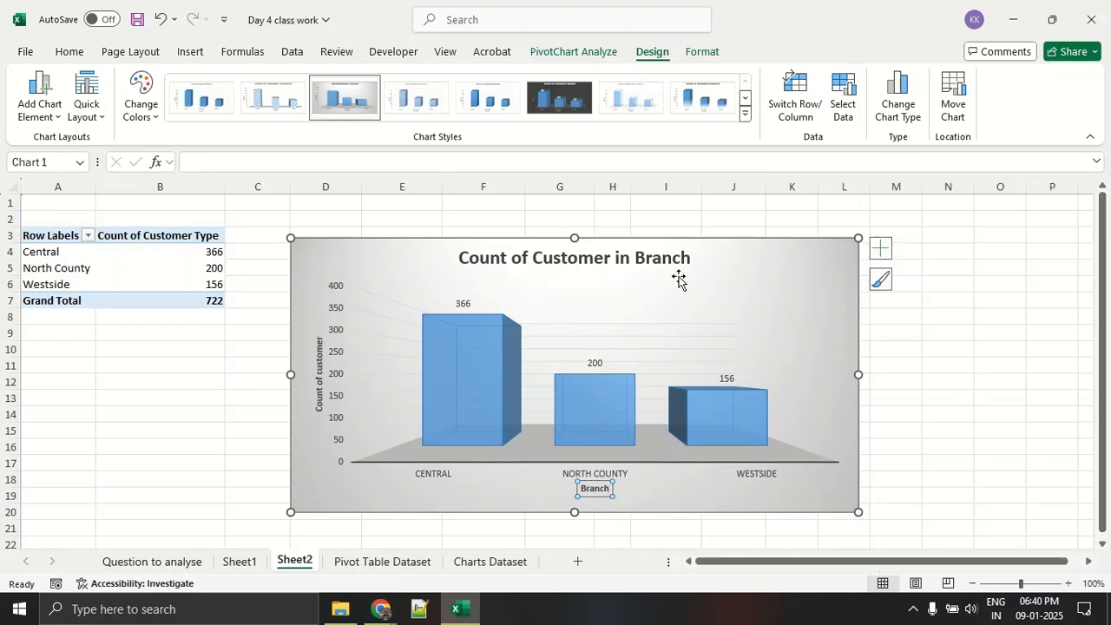
Copy the finished chart, open Word and paste it into a new blank document.
click(405, 272)
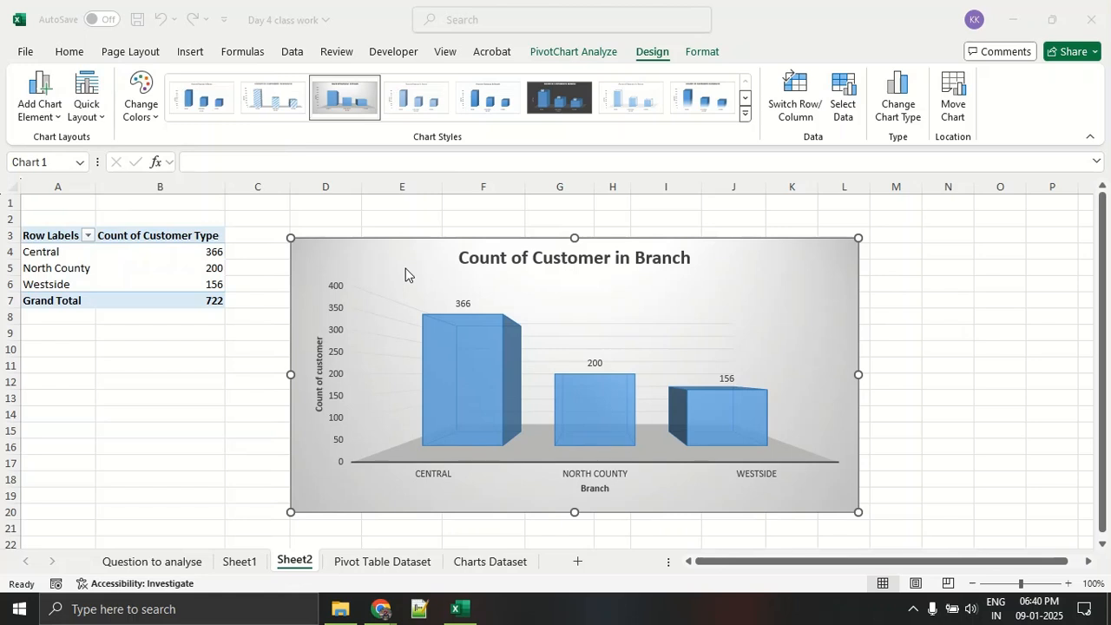
key(super)
text(wor)
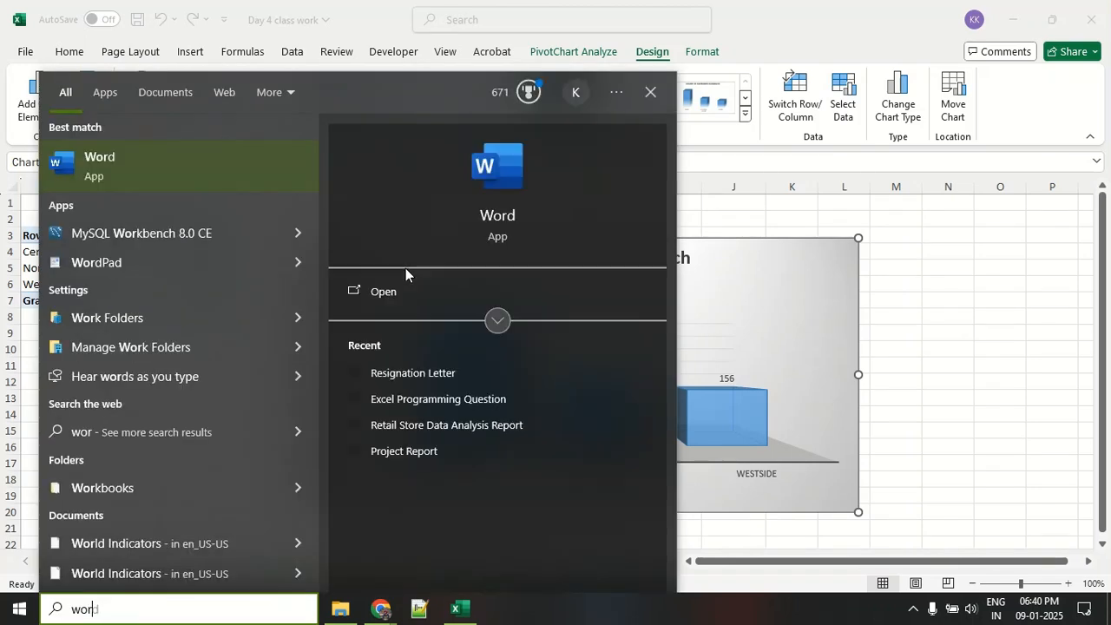
key(Return)
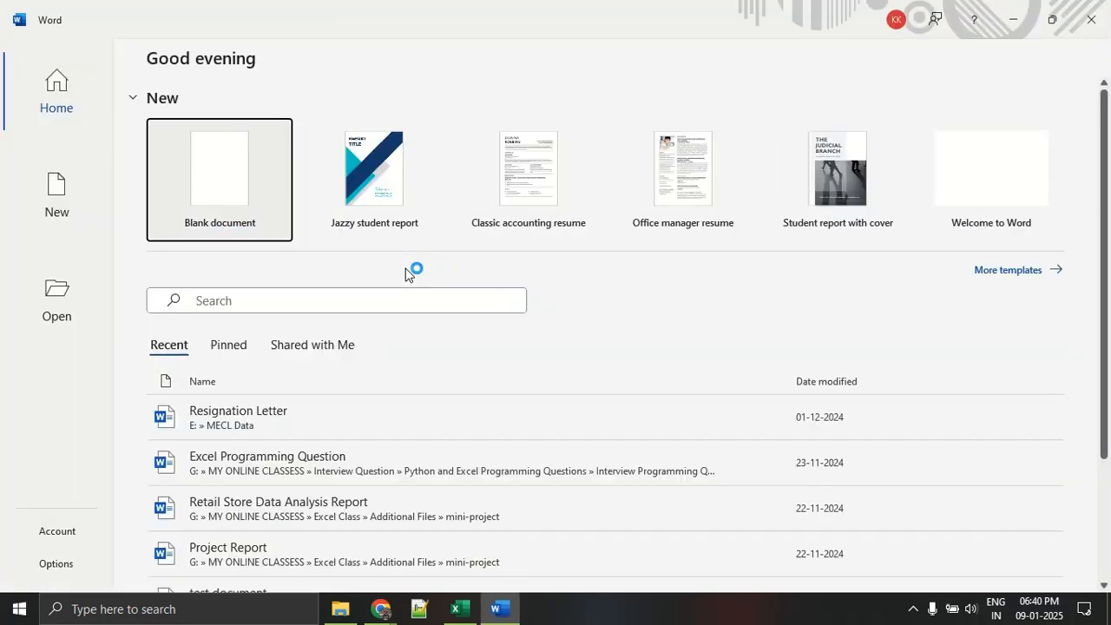
click(239, 183)
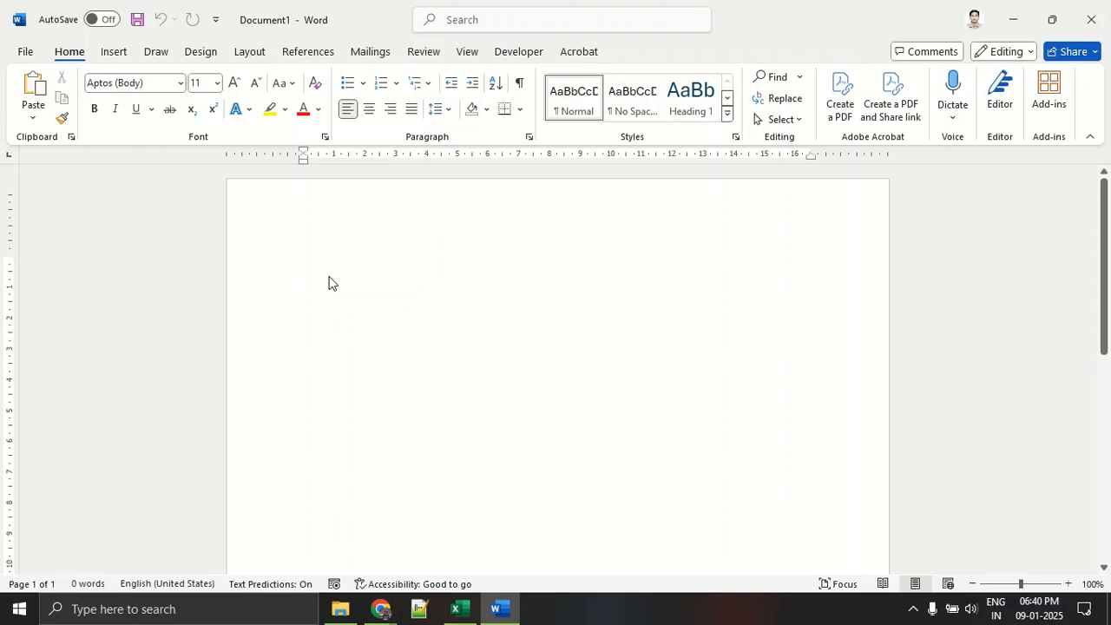
key(ctrl+v)
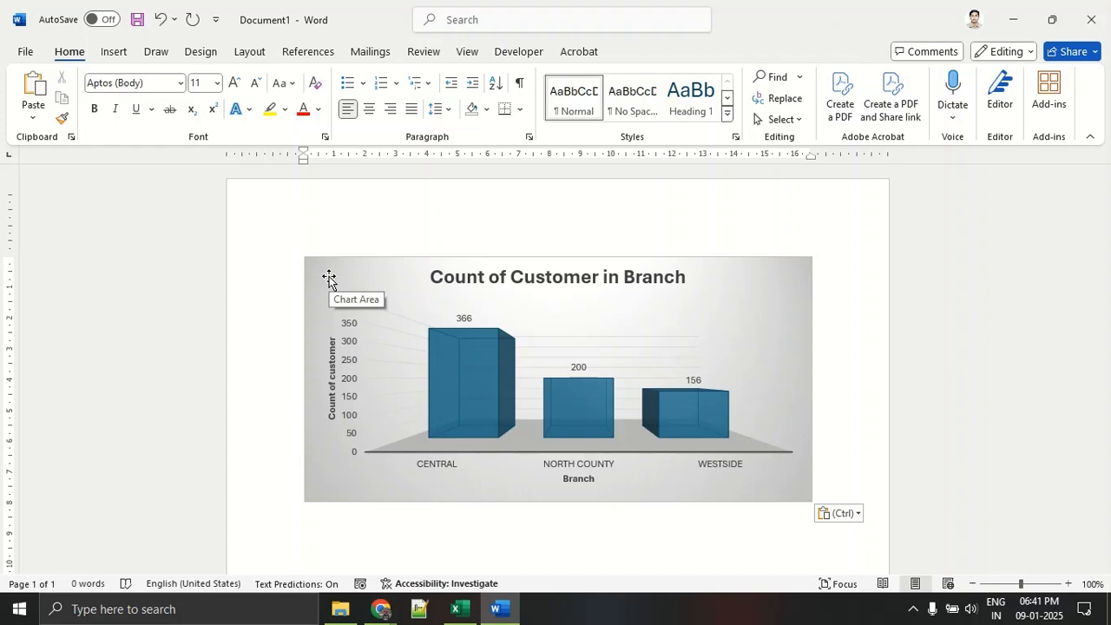
Close the Word document without saving it and switch back to the Excel workbook.
click(1091, 19)
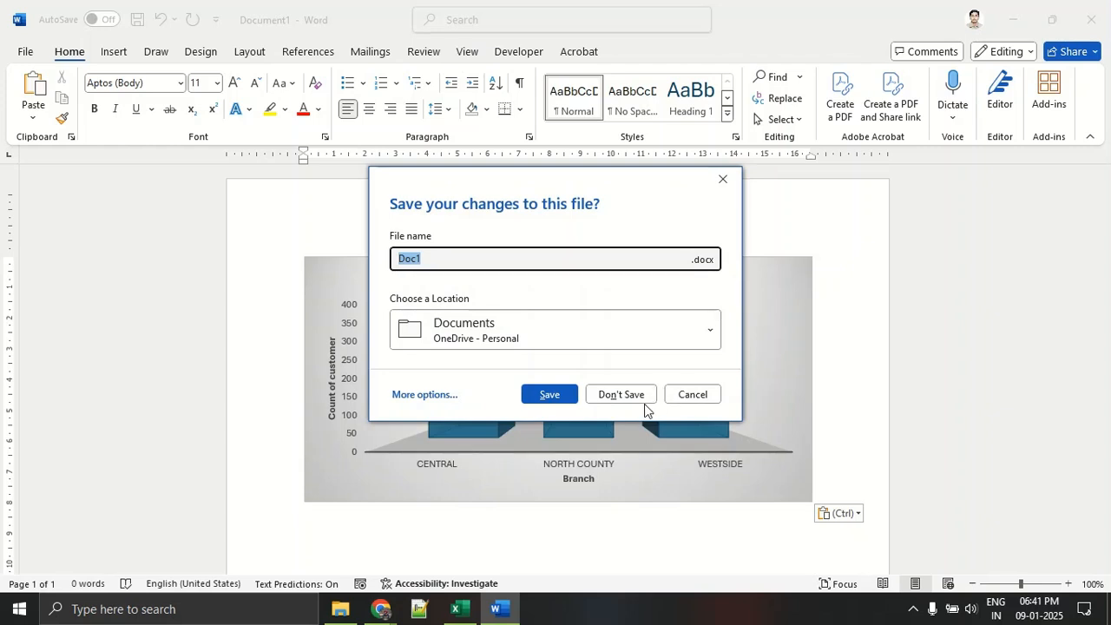
click(636, 396)
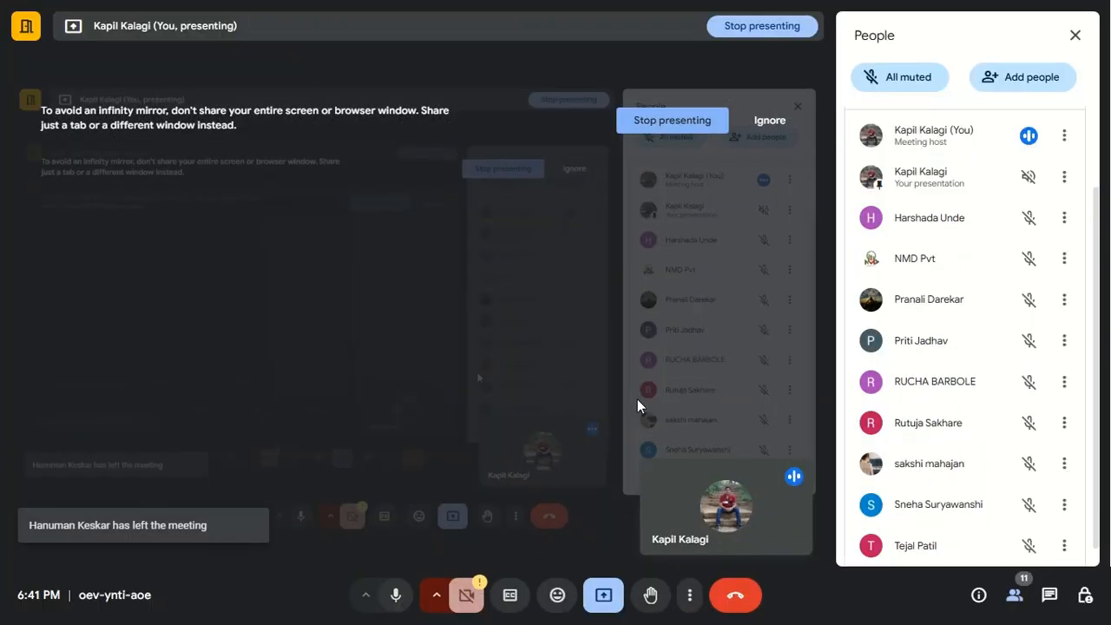
click(460, 608)
mouse_move(462, 611)
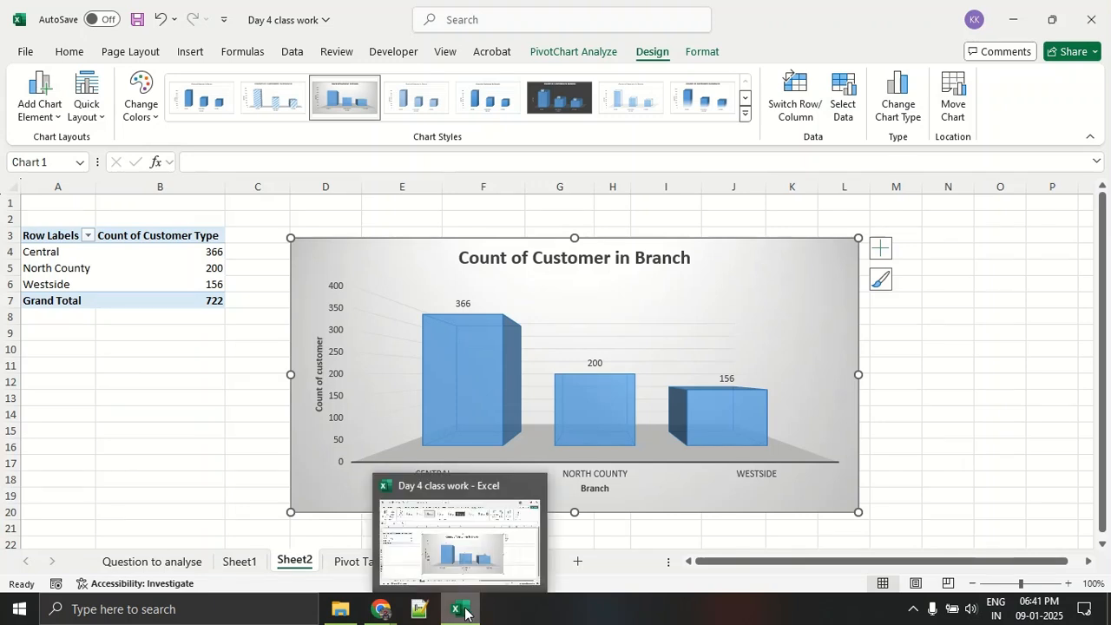
click(472, 558)
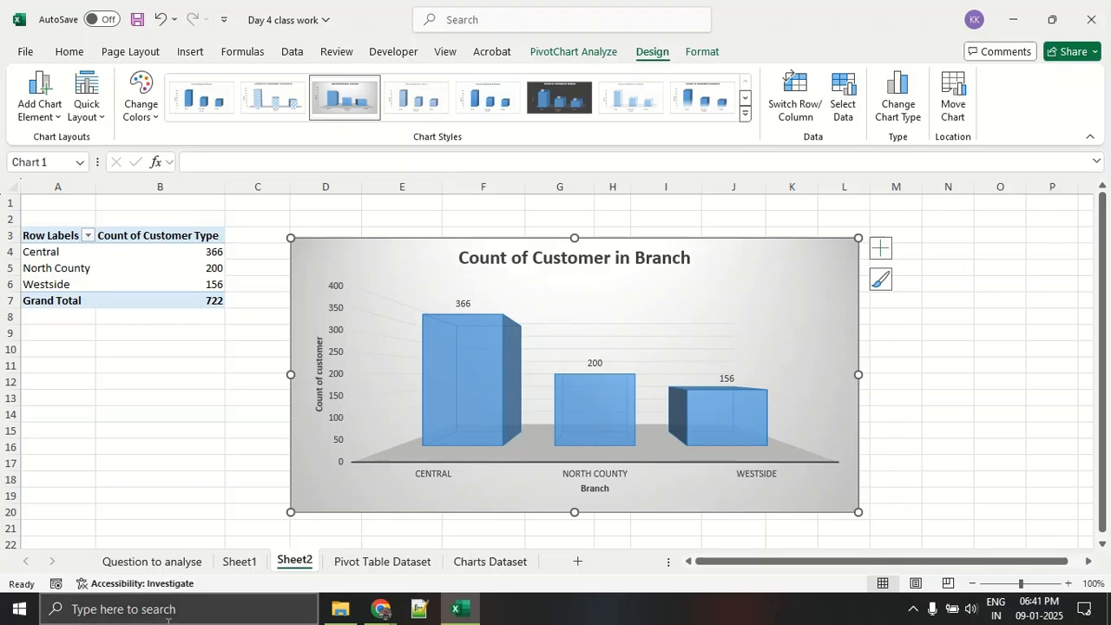
Switch to the Google Meet call in Chrome, unmute the microphone and return to the Excel workbook.
click(381, 608)
click(338, 560)
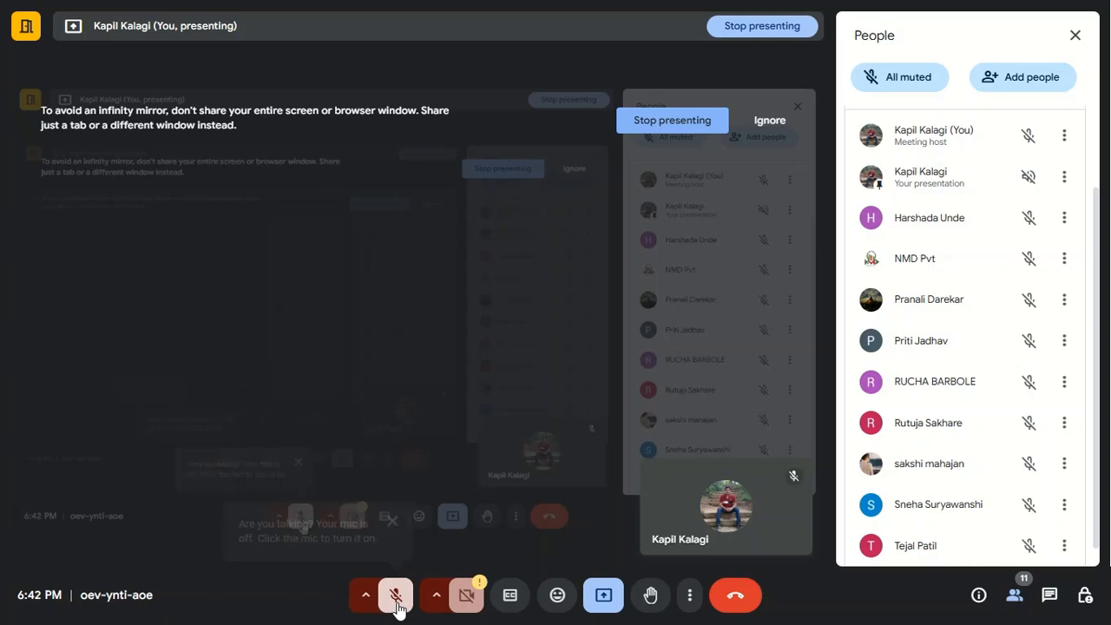
click(396, 595)
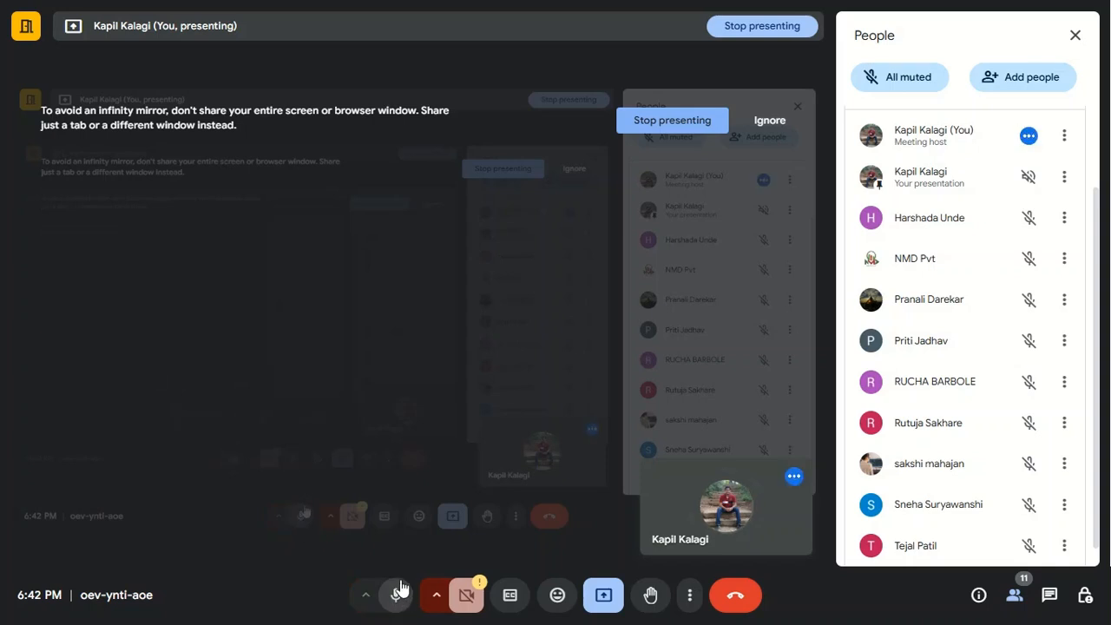
key(alt+Tab)
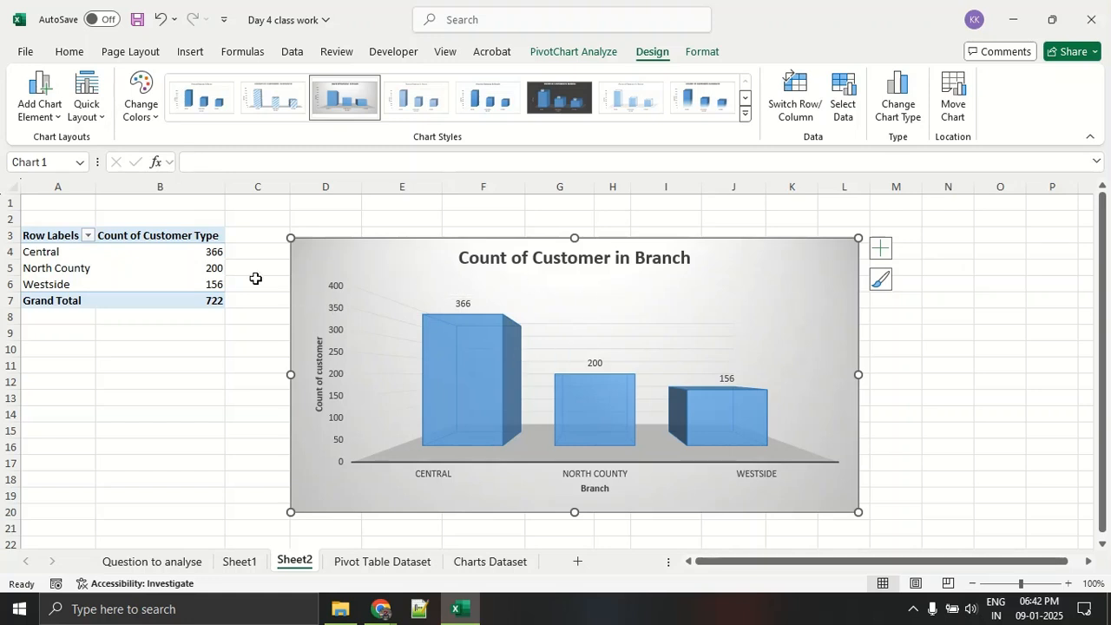
Show the field list for the branch PivotTable and add the AcctType field to its columns.
click(185, 264)
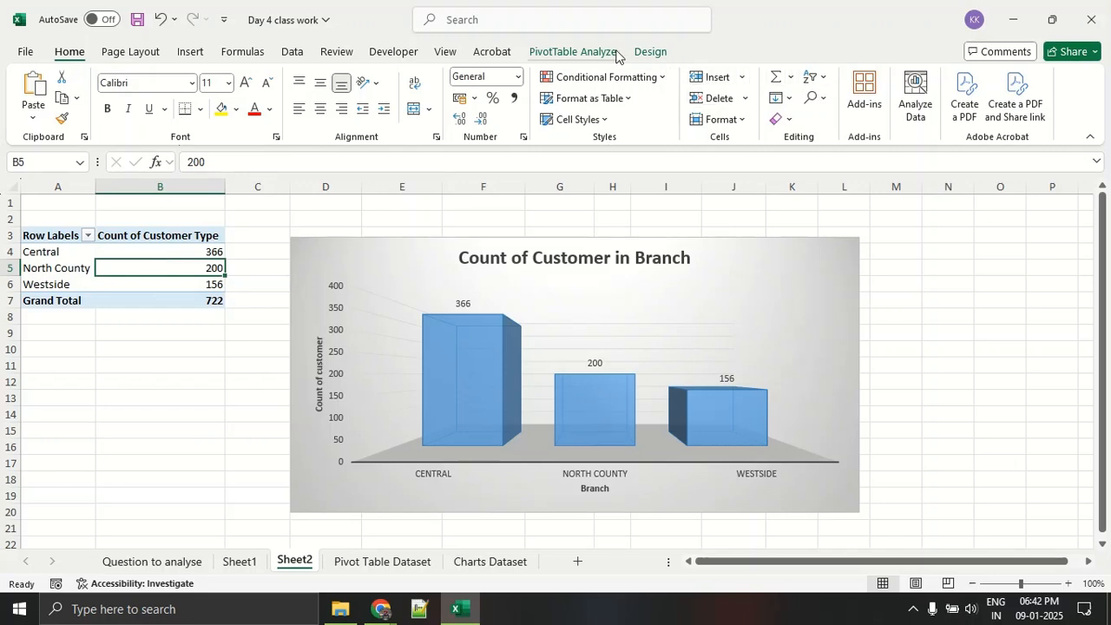
click(584, 53)
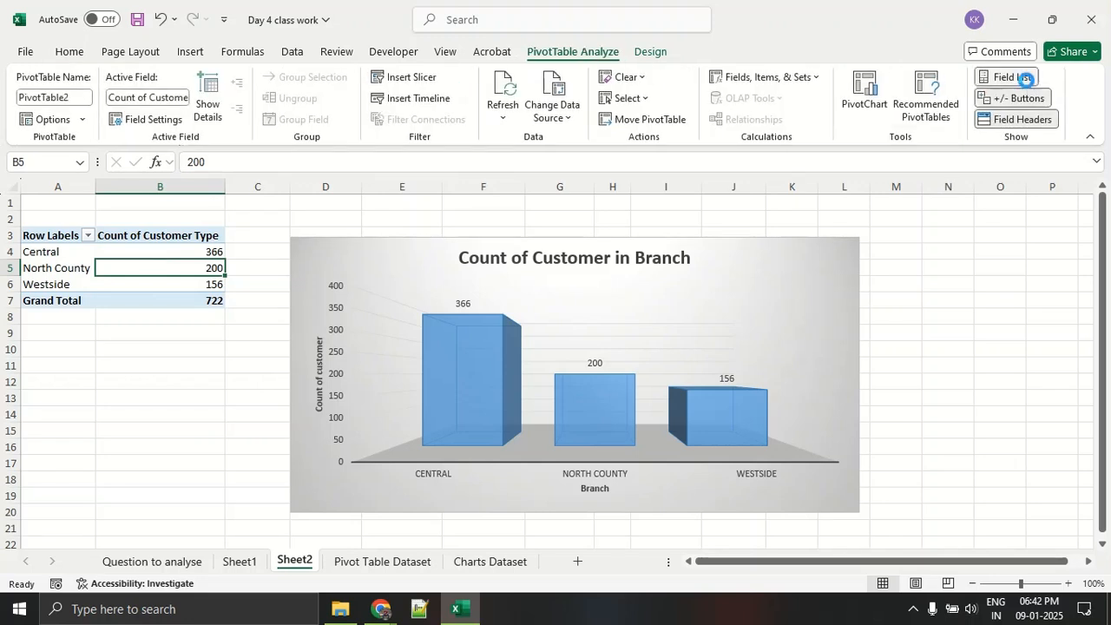
click(1025, 80)
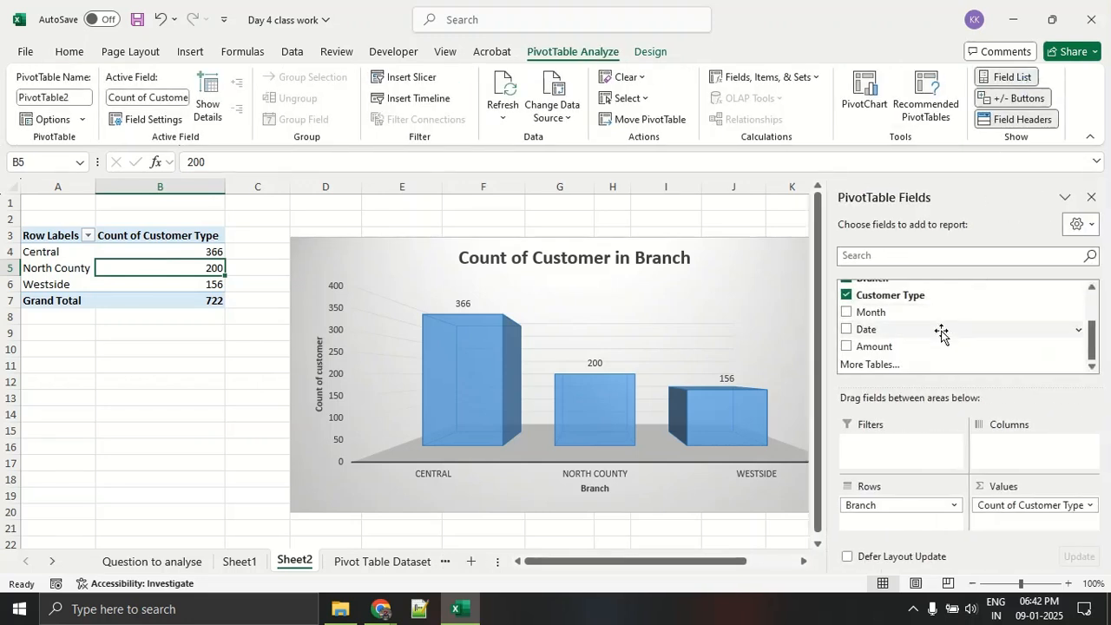
scroll(939, 340, up, 1)
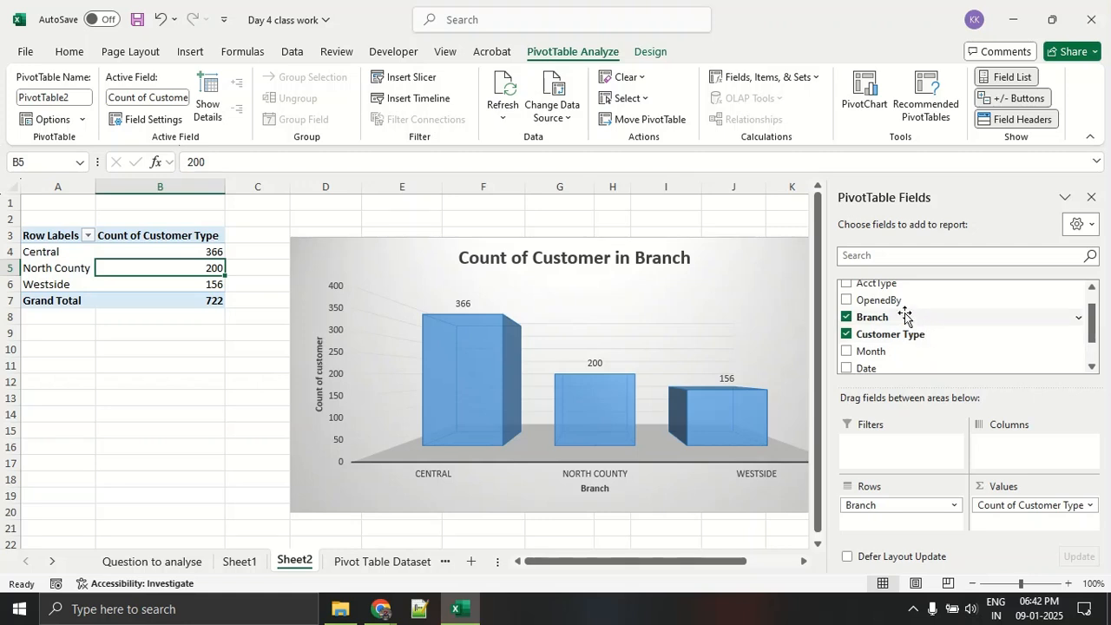
scroll(939, 318, up, 1)
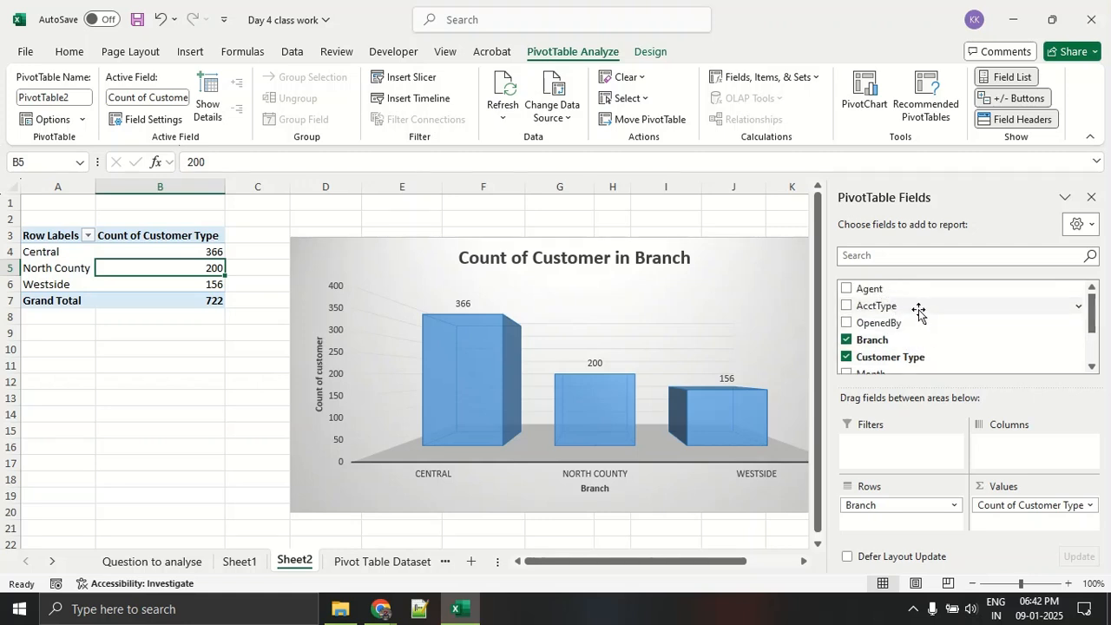
drag(911, 309, 1032, 452)
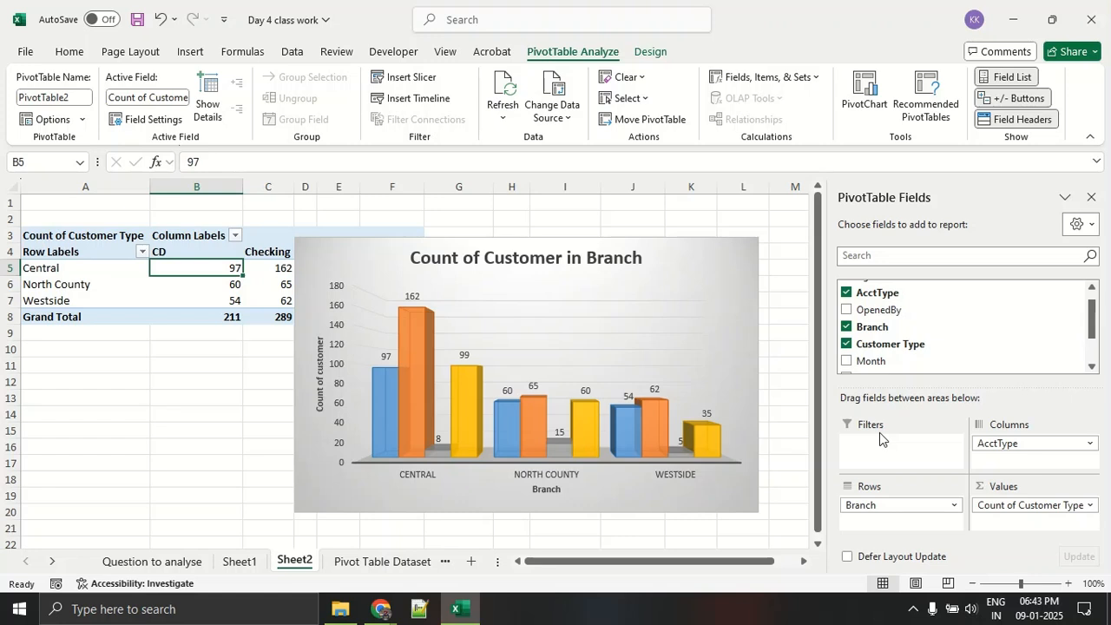
Remove AcctType from the branch PivotTable's columns and add it back to demonstrate the chart updating with the table.
drag(1044, 448, 793, 422)
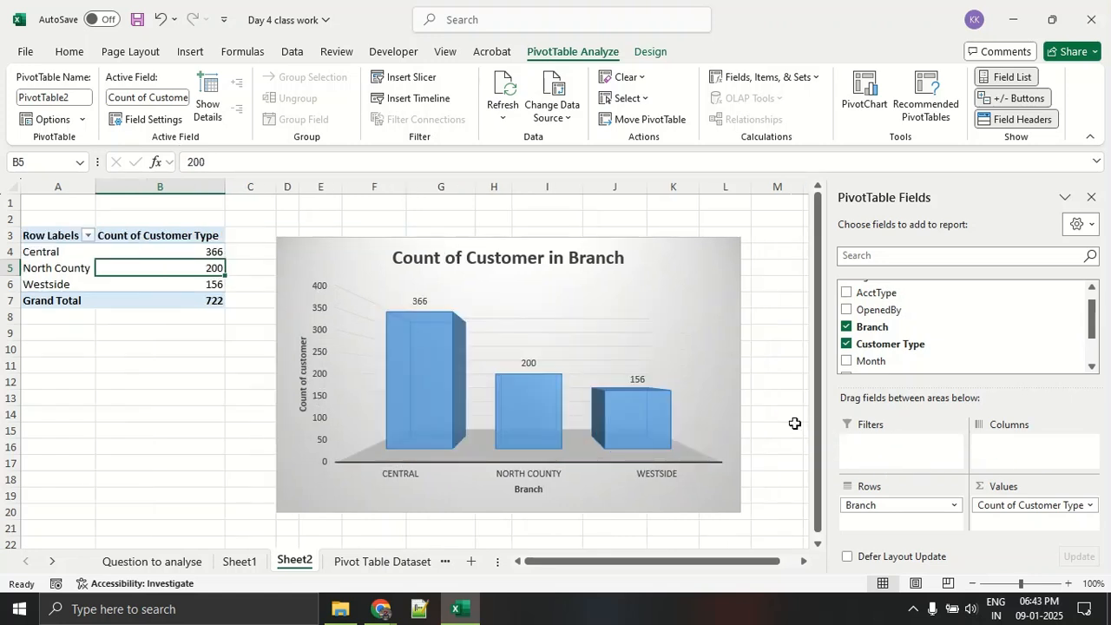
scroll(915, 351, up, 1)
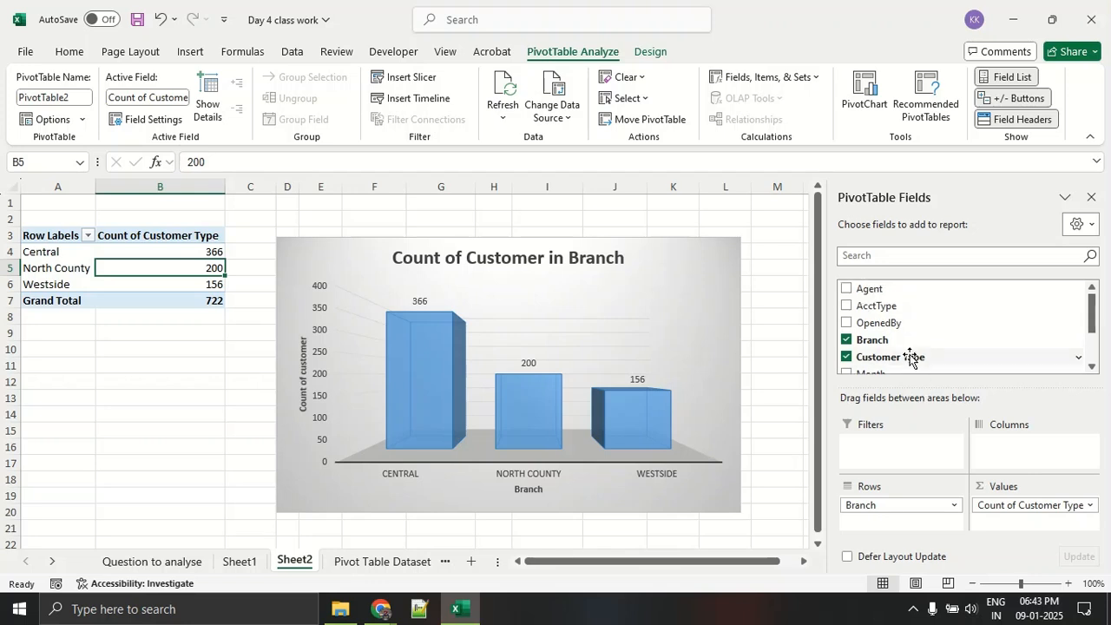
drag(899, 309, 1031, 443)
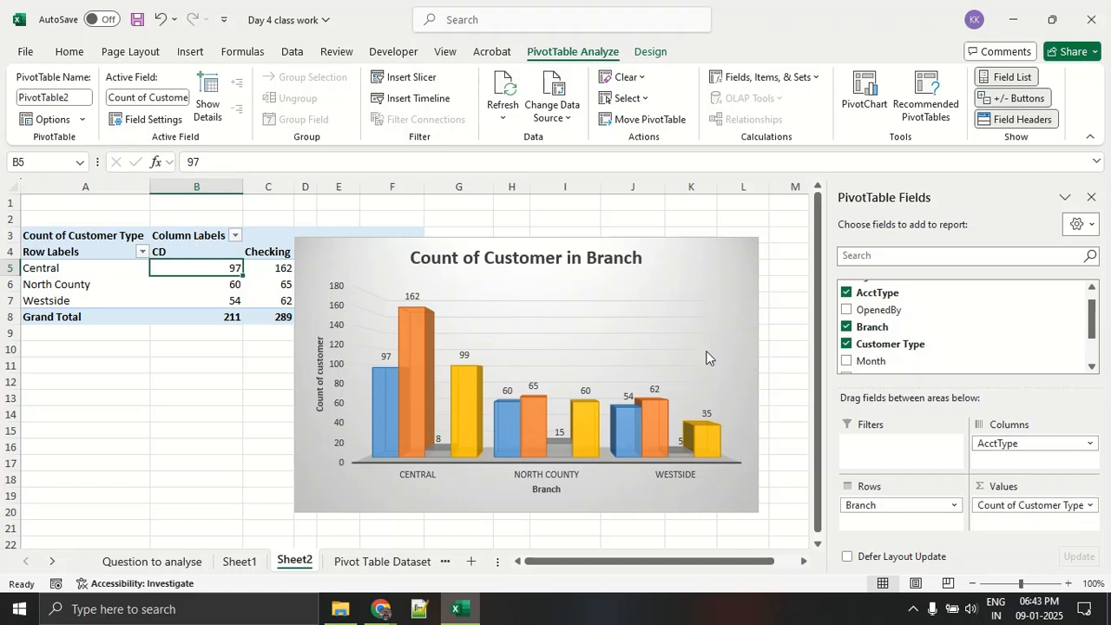
Move the branch chart below the PivotTable so that it no longer covers the account type columns.
drag(364, 266, 216, 374)
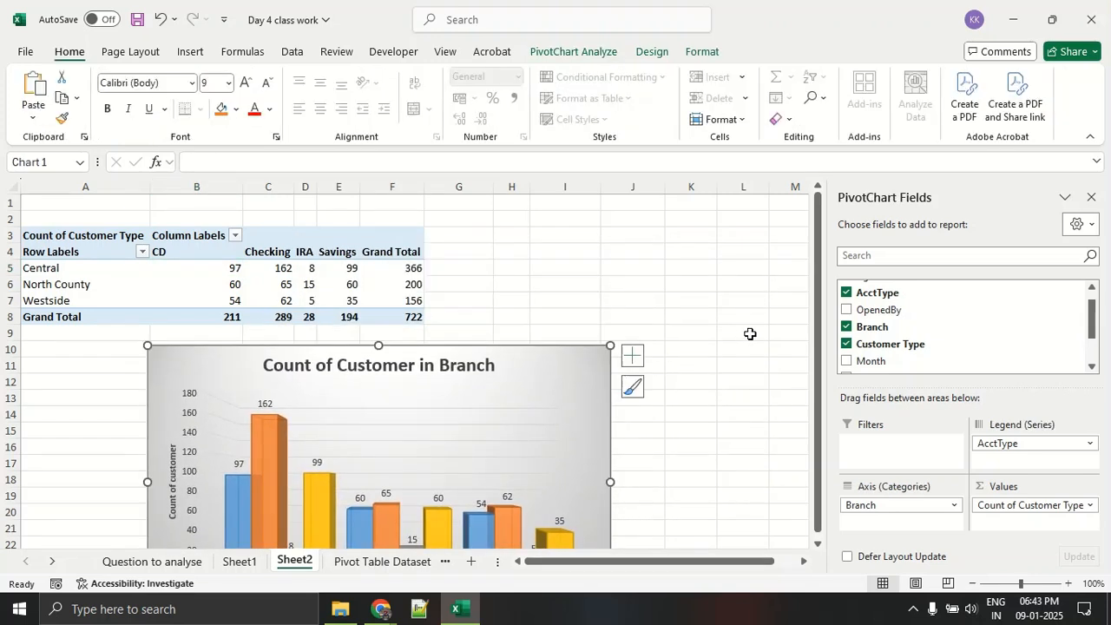
click(746, 332)
Change the branch chart's type to the standard Area chart and close the PivotChart field list.
click(348, 409)
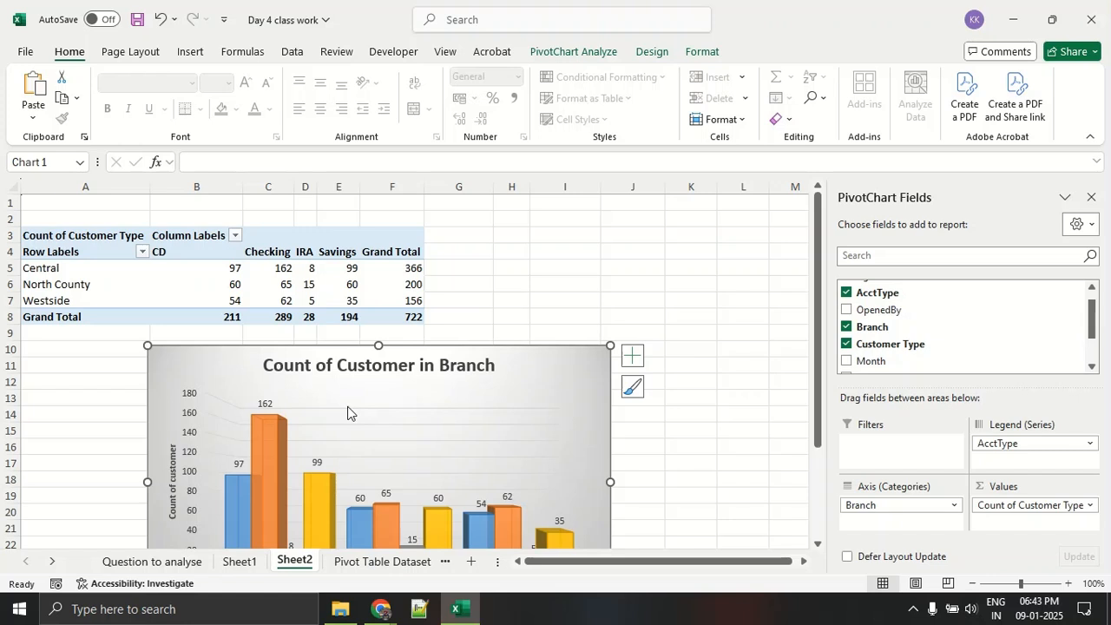
click(649, 54)
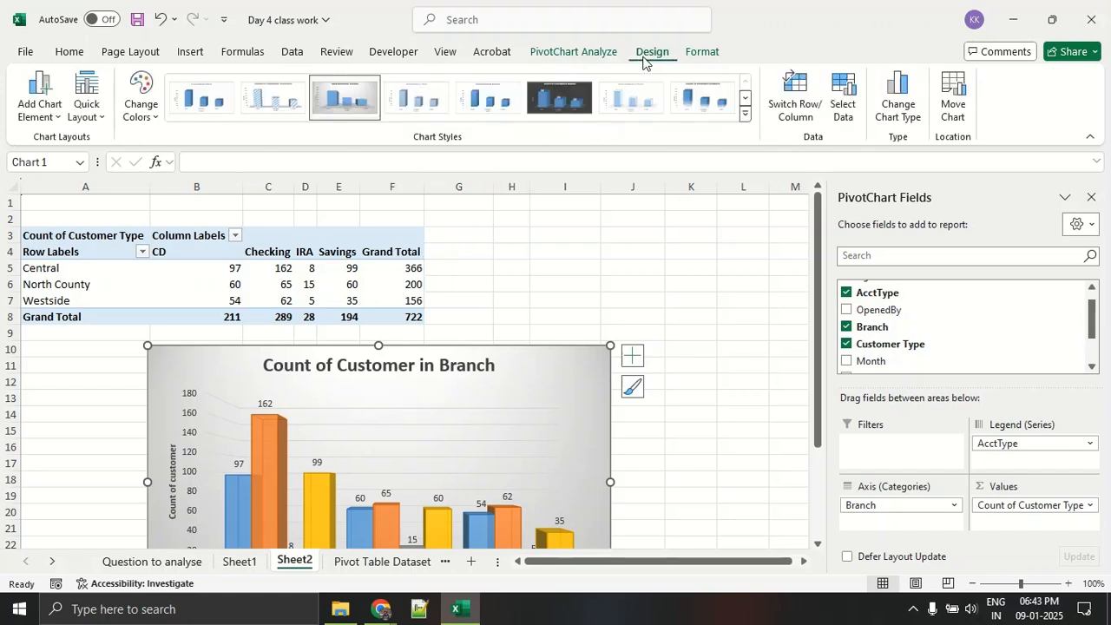
click(894, 122)
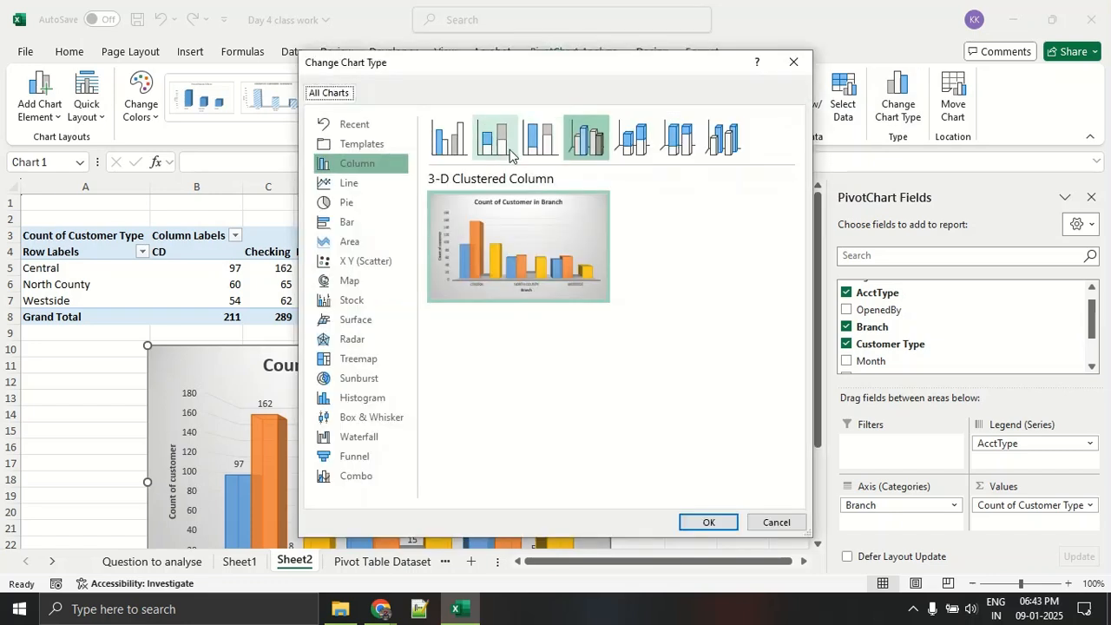
click(373, 205)
click(356, 222)
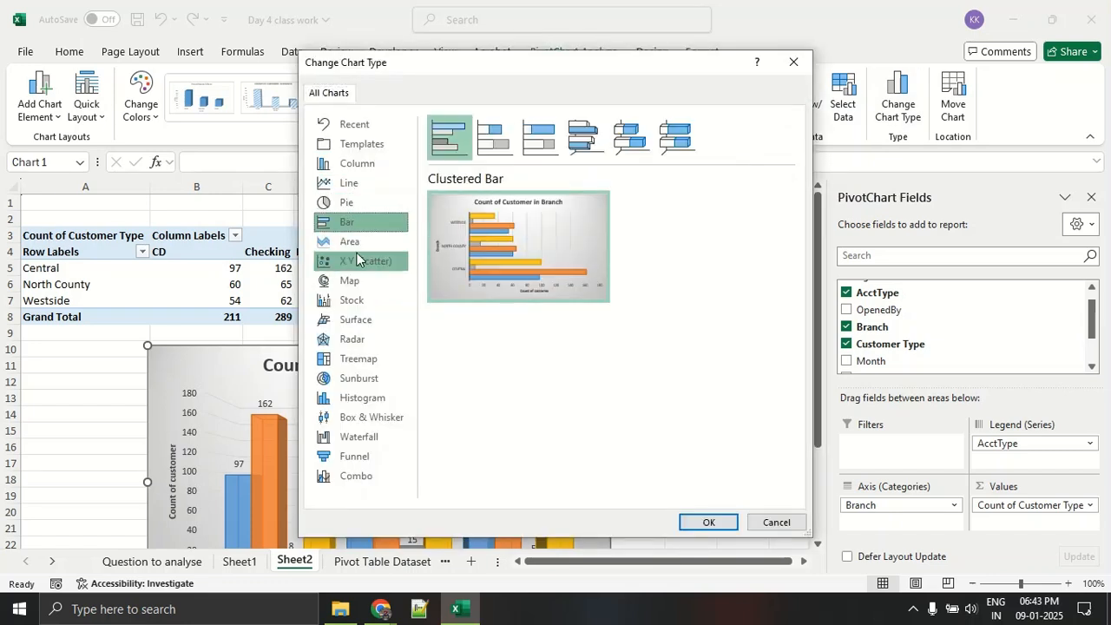
click(355, 263)
click(355, 281)
click(355, 261)
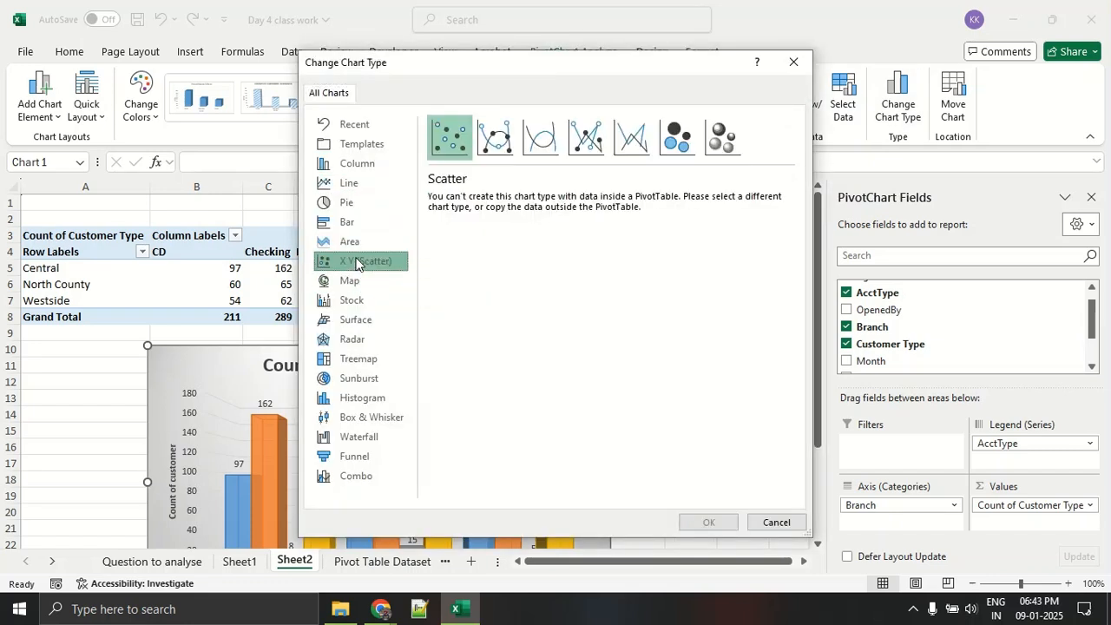
click(355, 243)
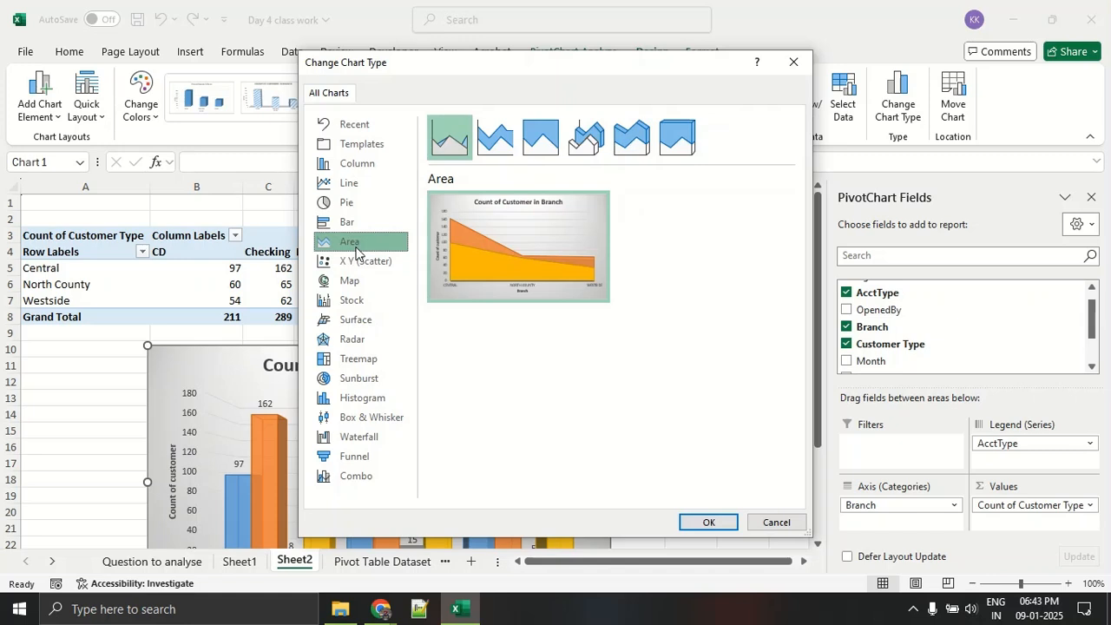
click(697, 520)
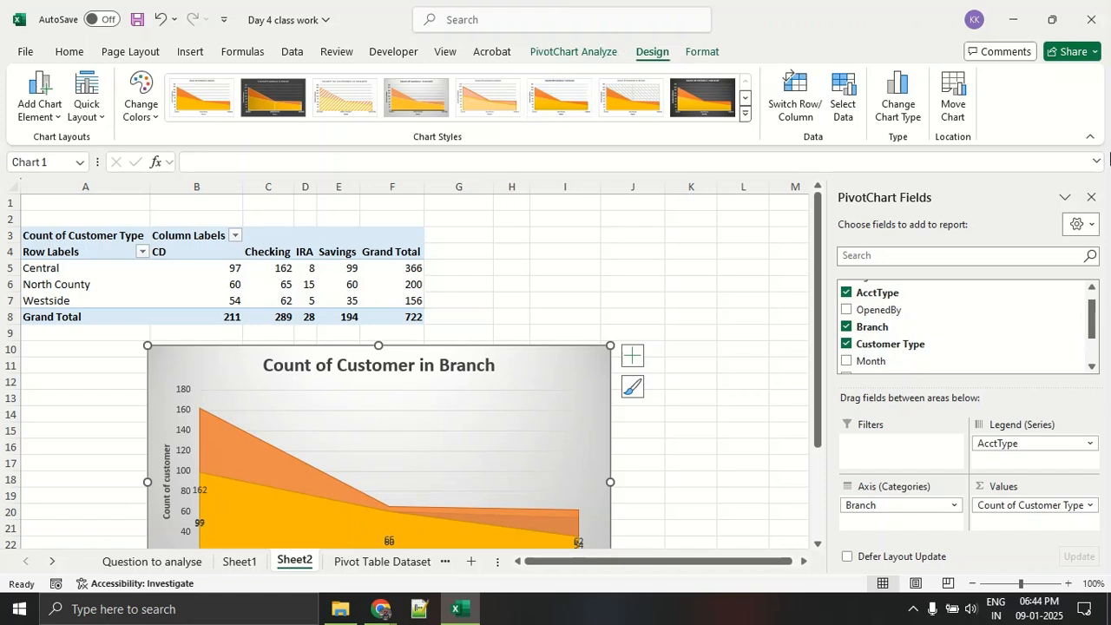
click(1091, 197)
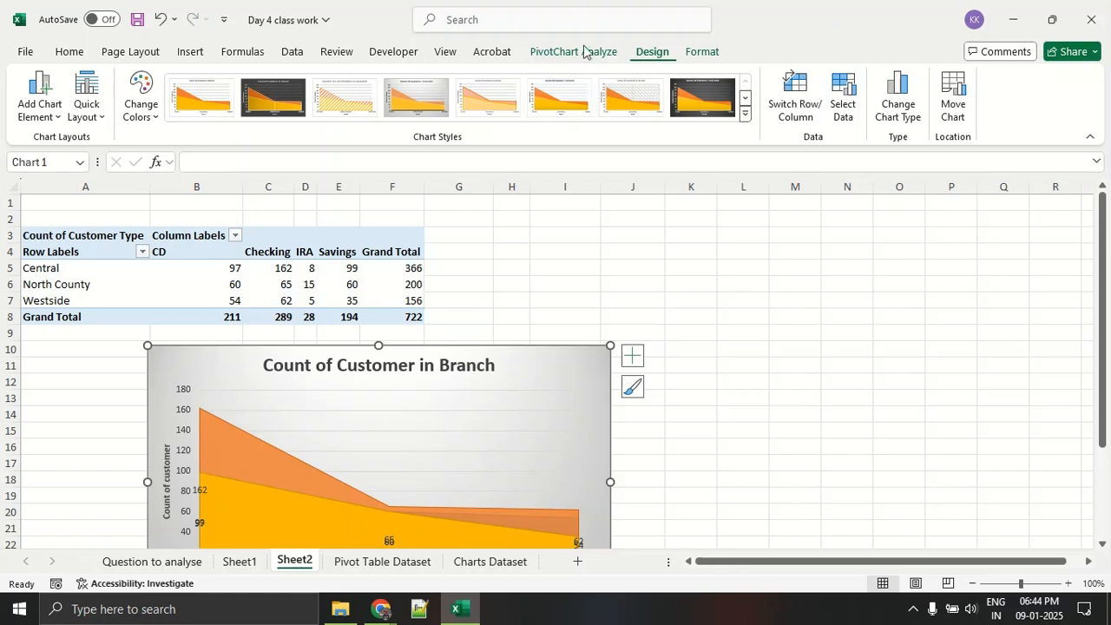
Review the list on the Question to analyse sheet and select question 5 about each agent's earnings.
click(173, 563)
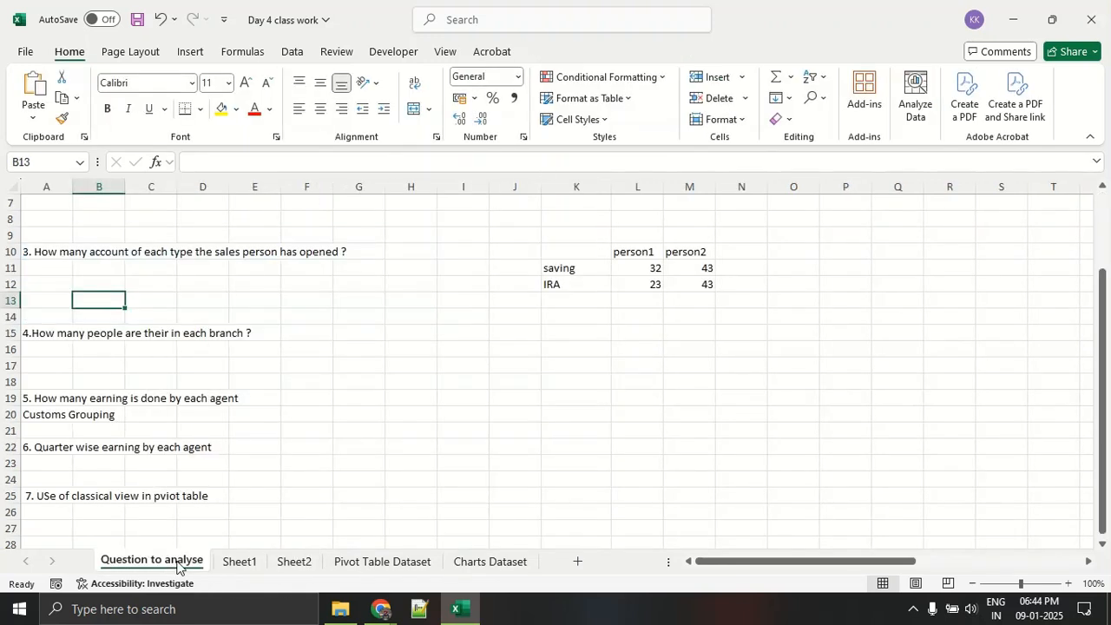
click(295, 564)
click(247, 564)
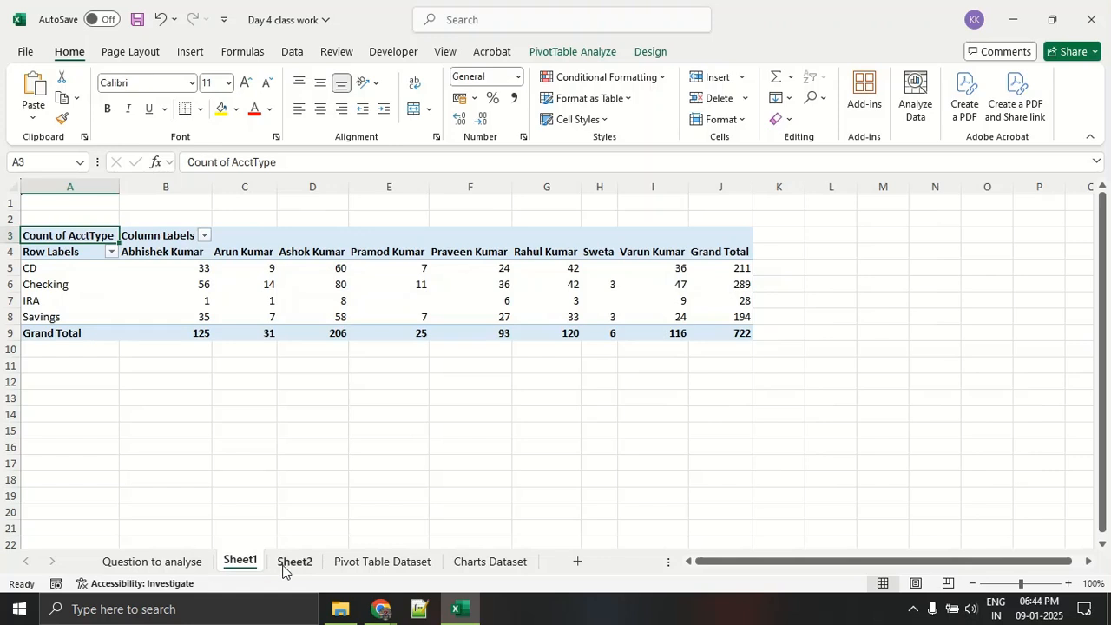
click(287, 566)
click(181, 562)
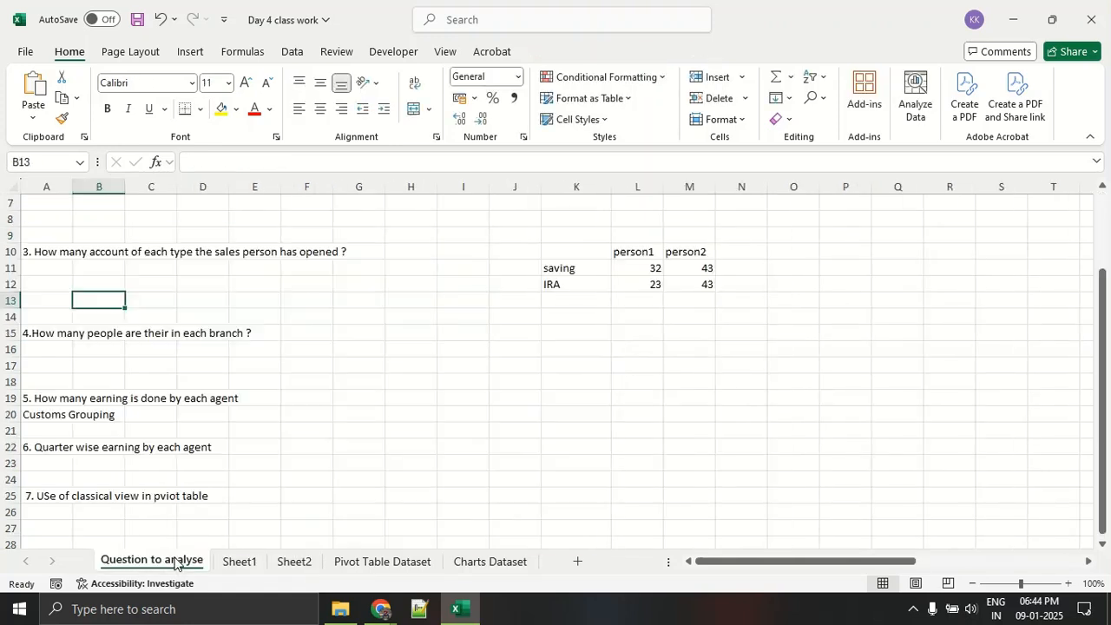
click(50, 402)
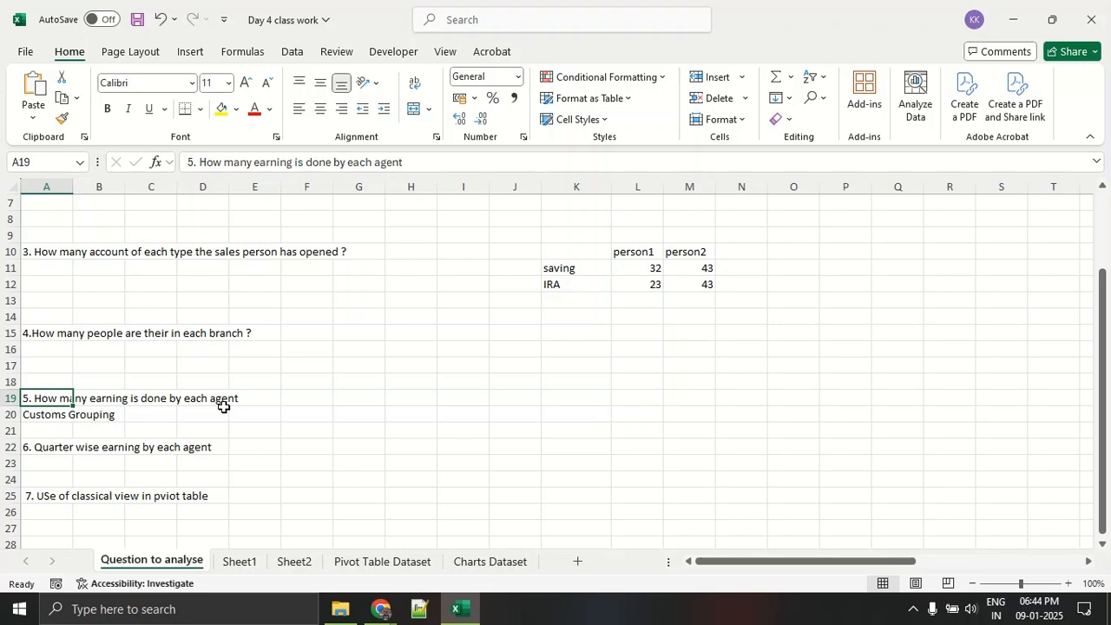
Summarize the Bank_Data table on the Pivot Table Dataset sheet with a PivotTable on a new worksheet.
click(294, 561)
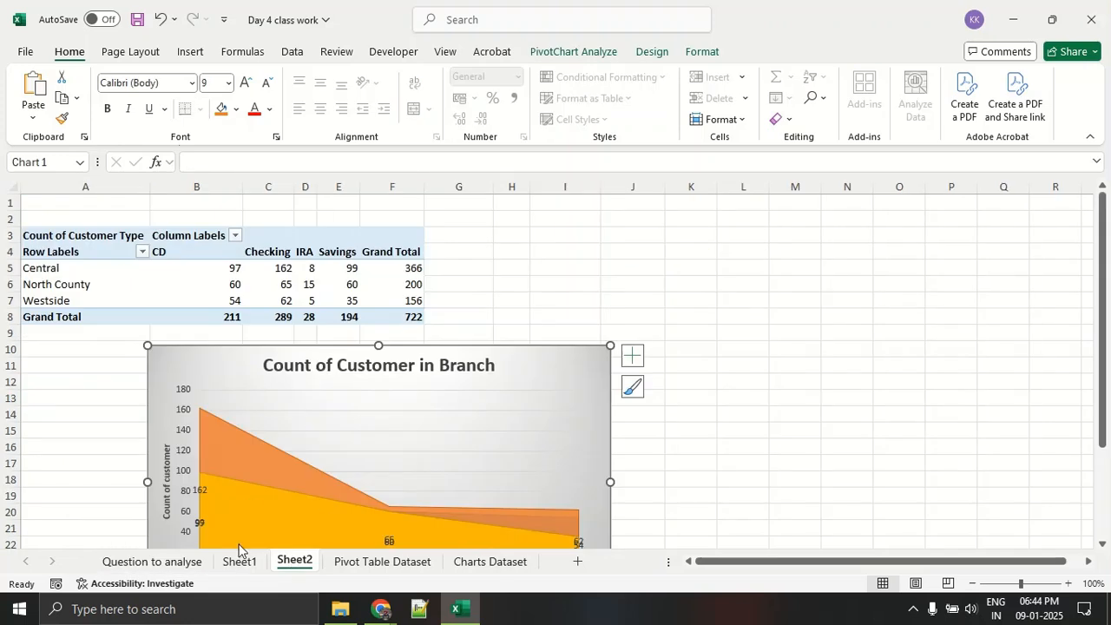
click(240, 561)
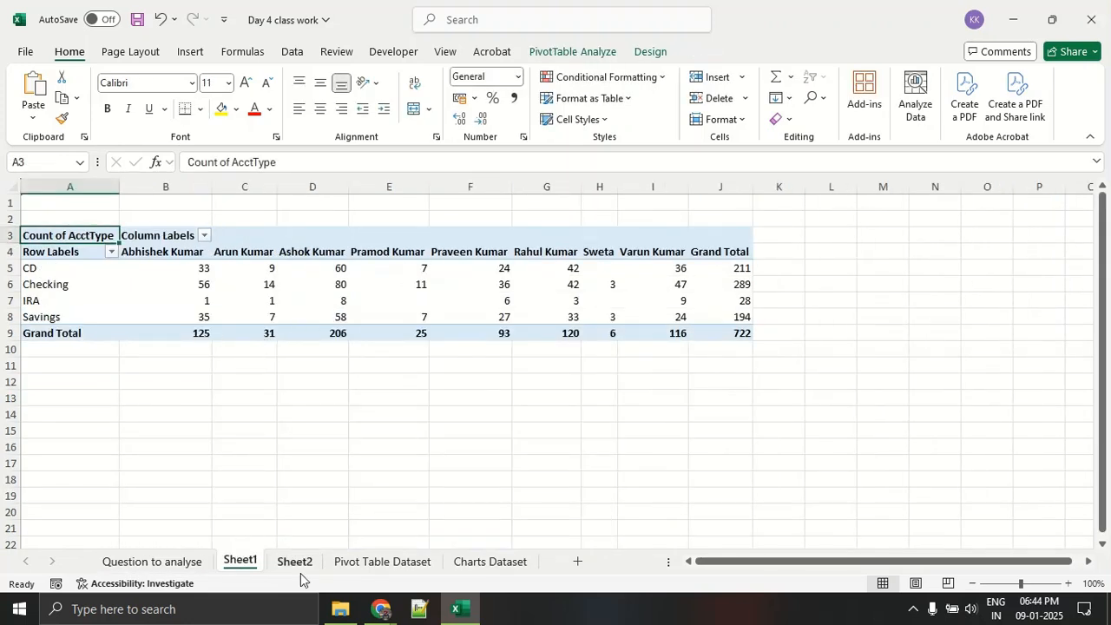
click(361, 563)
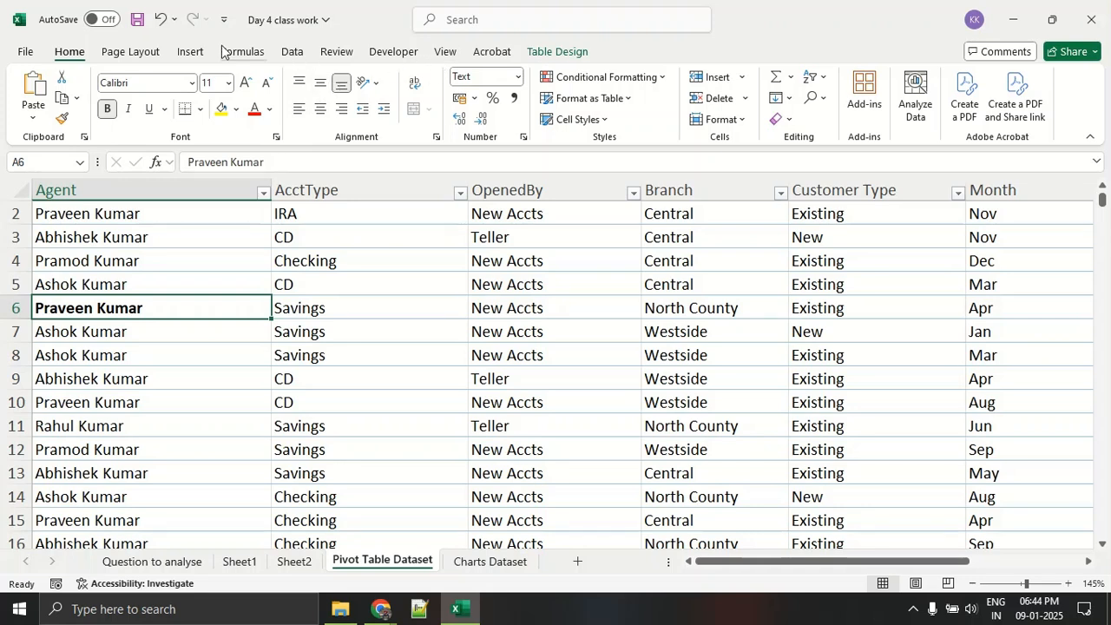
click(191, 52)
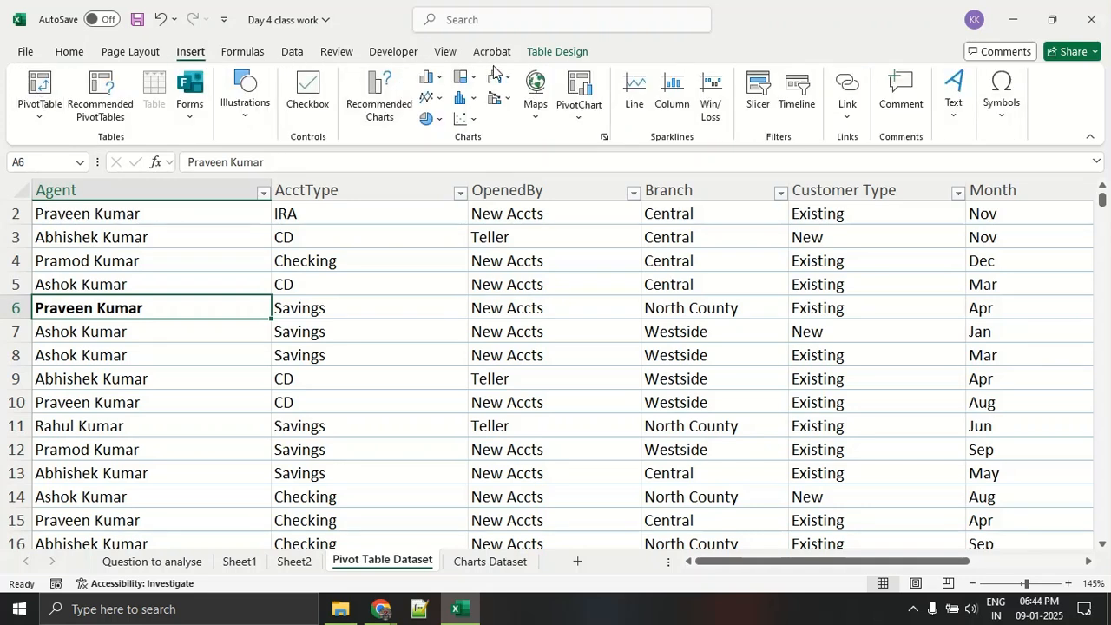
click(555, 52)
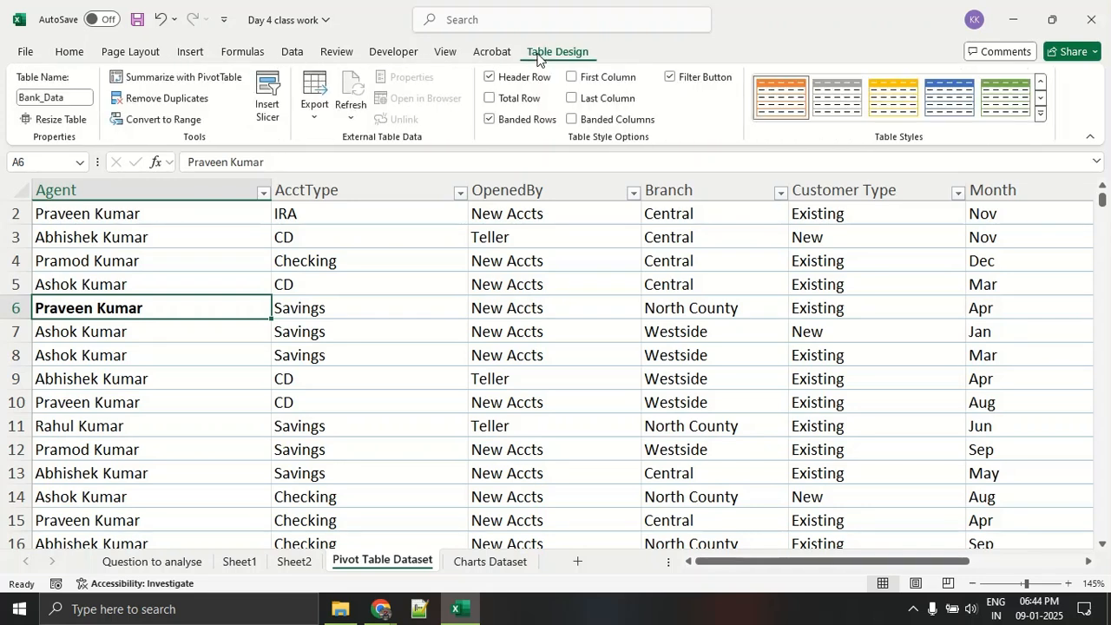
click(175, 79)
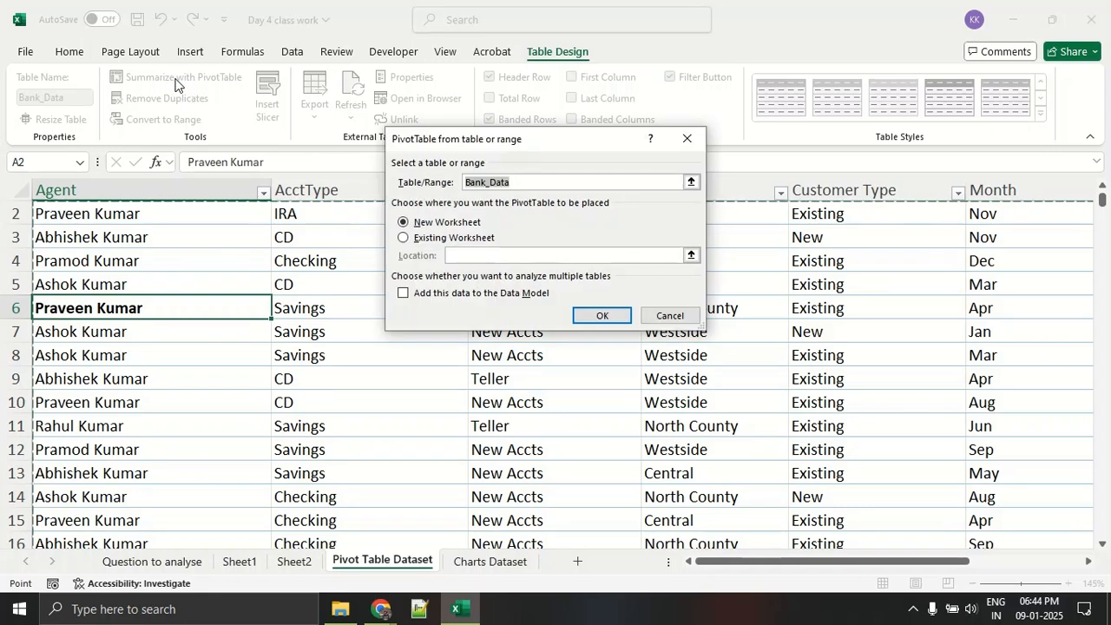
click(599, 315)
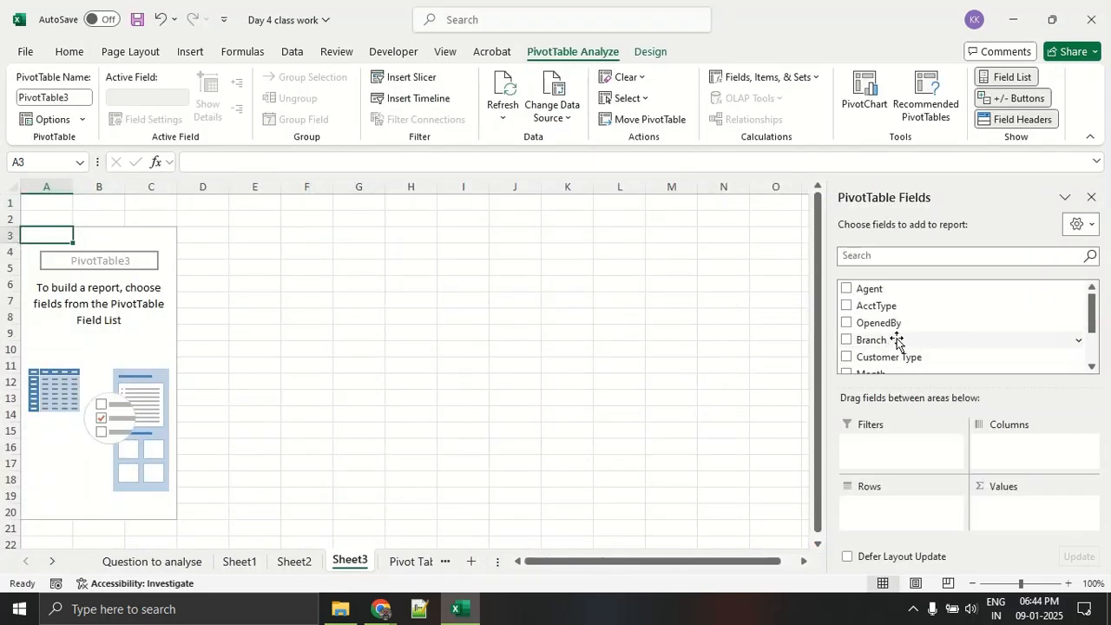
Build the earnings PivotTable with Agent in the rows and the sum of Amount in the values.
drag(902, 289, 925, 511)
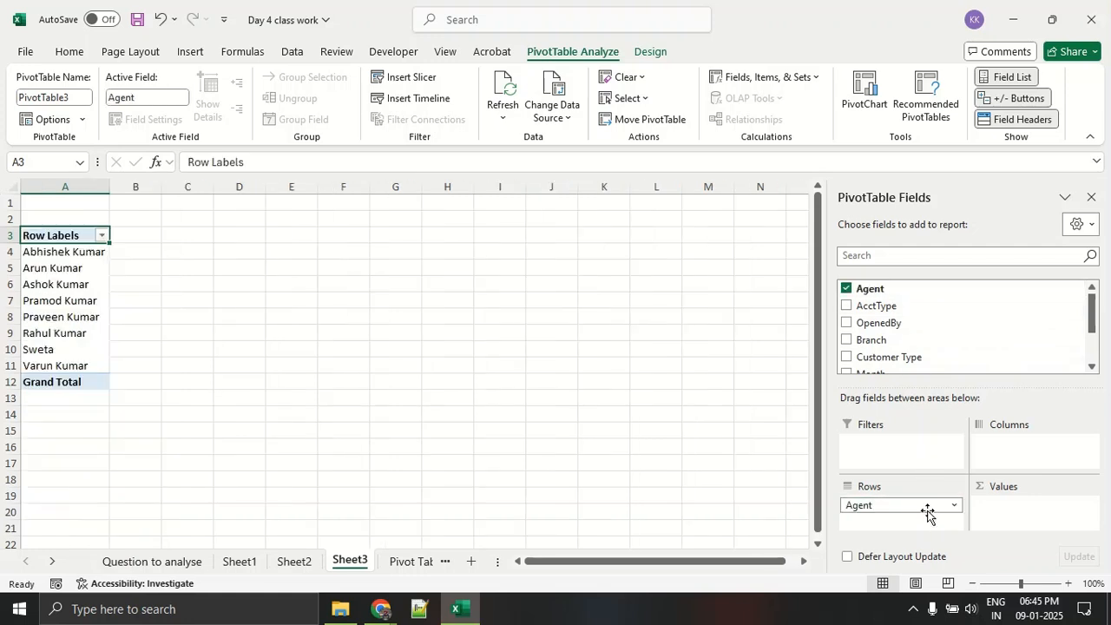
scroll(920, 324, down, 3)
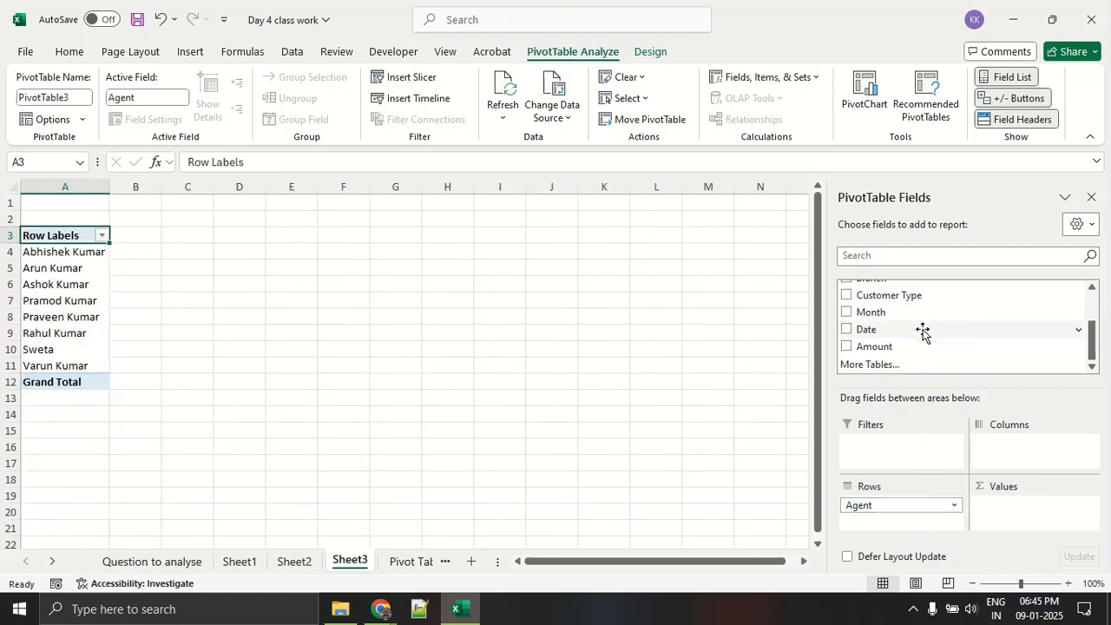
drag(924, 347, 1034, 510)
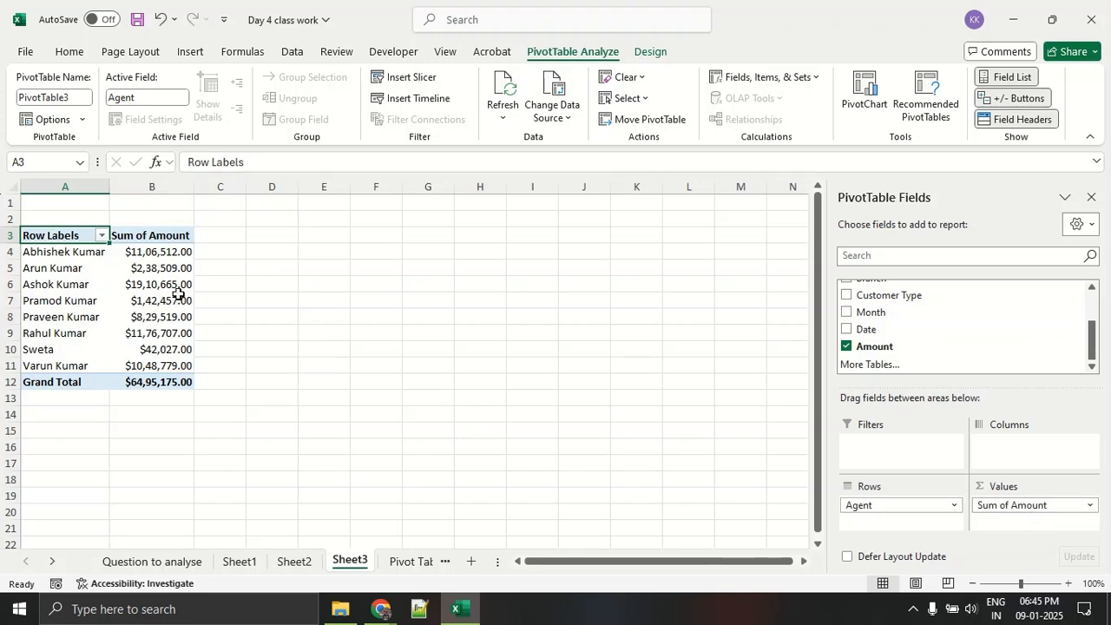
Examine the summed amounts per agent in the new PivotTable, selecting individual agent entries.
mouse_move(176, 312)
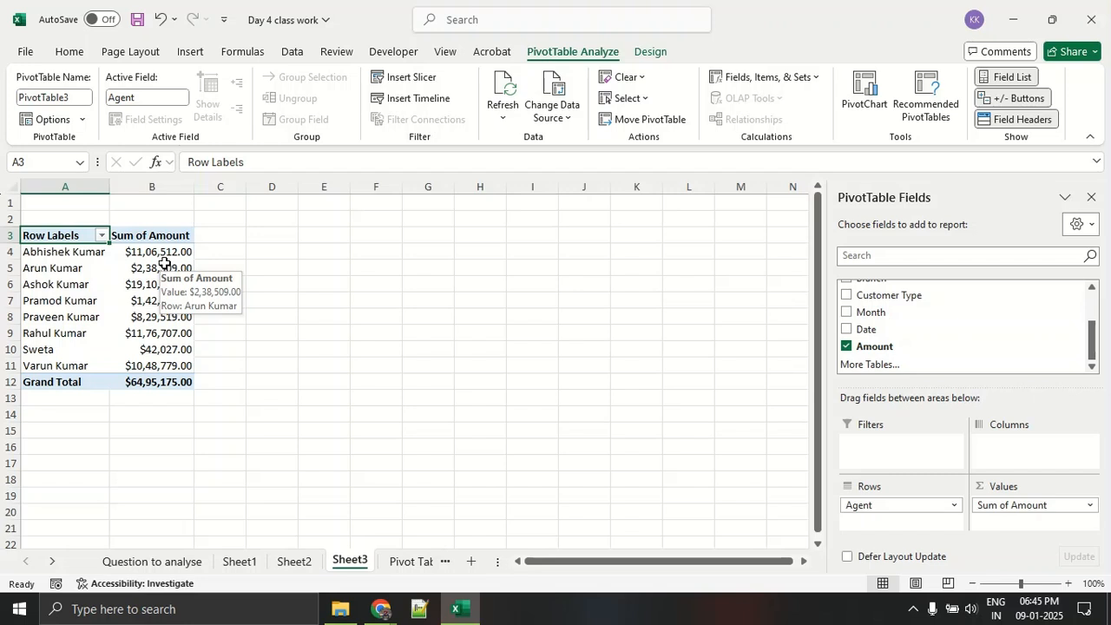
drag(89, 287, 139, 284)
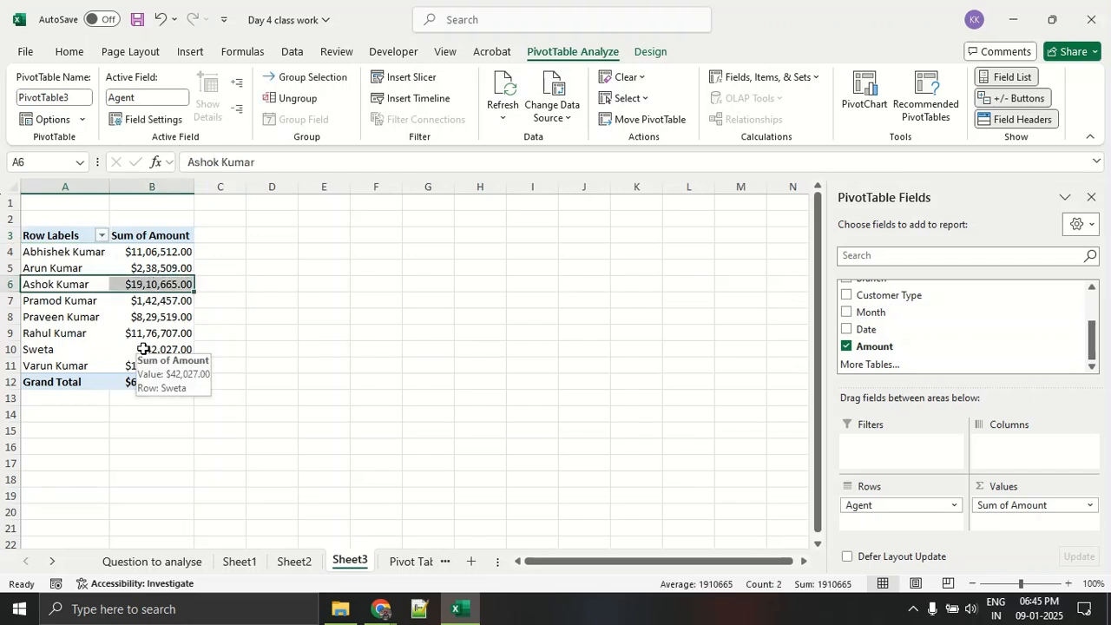
click(105, 334)
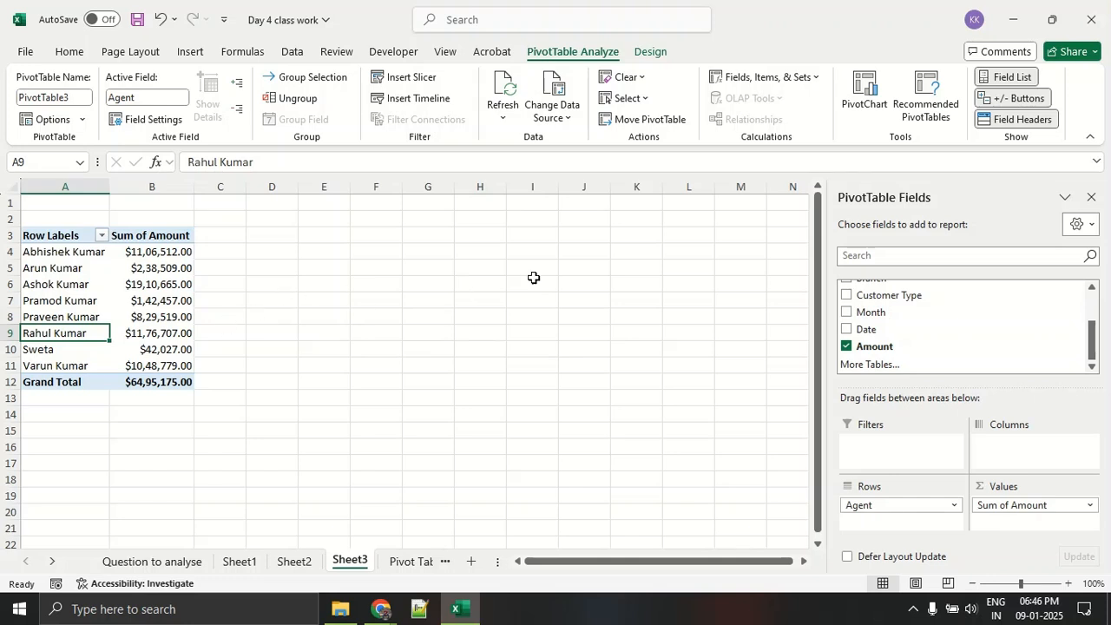
Insert a Stacked Bar PivotChart from the earnings-per-agent PivotTable.
click(866, 95)
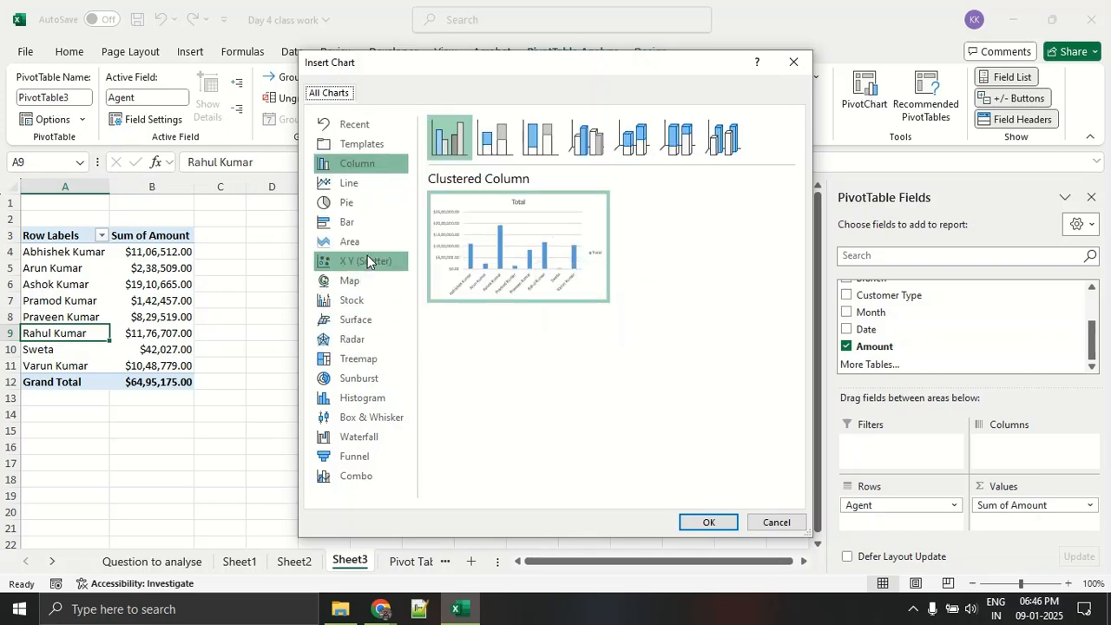
click(363, 229)
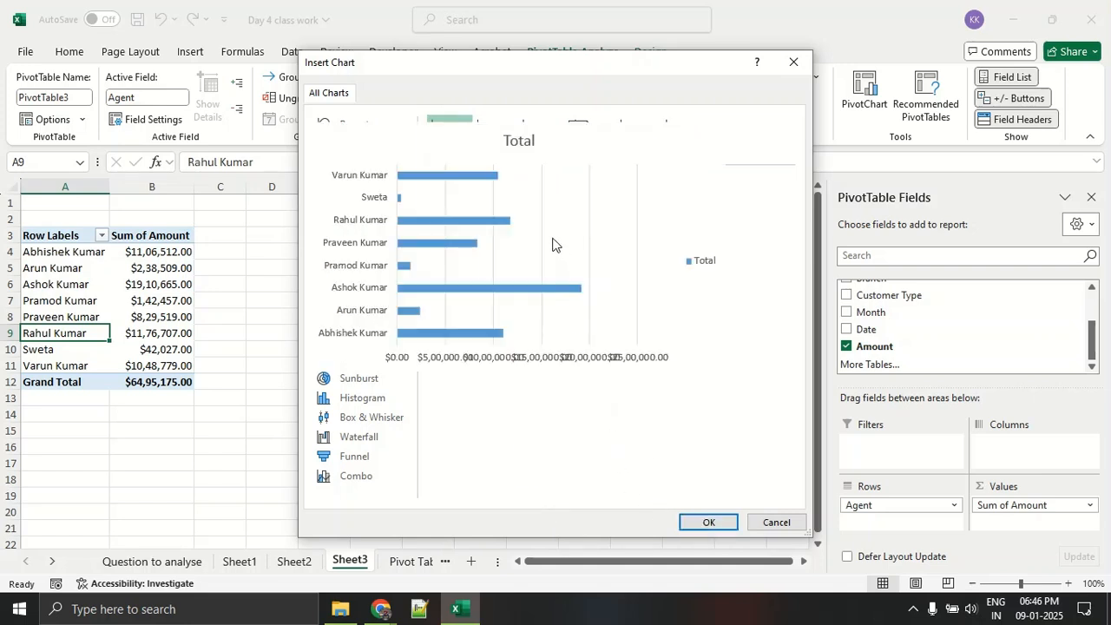
click(502, 154)
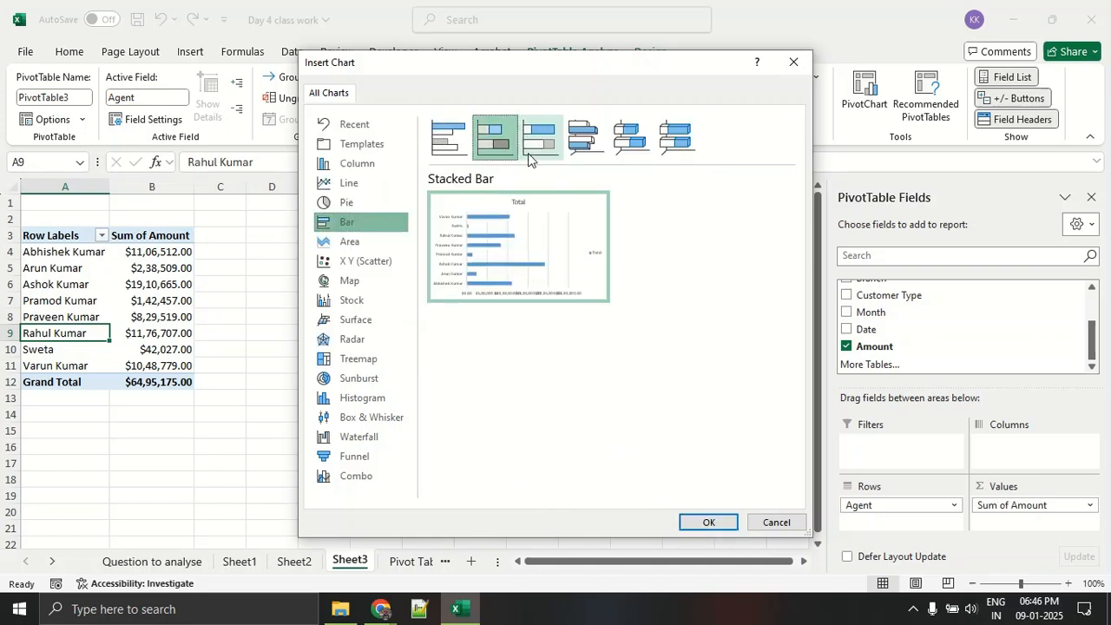
click(704, 521)
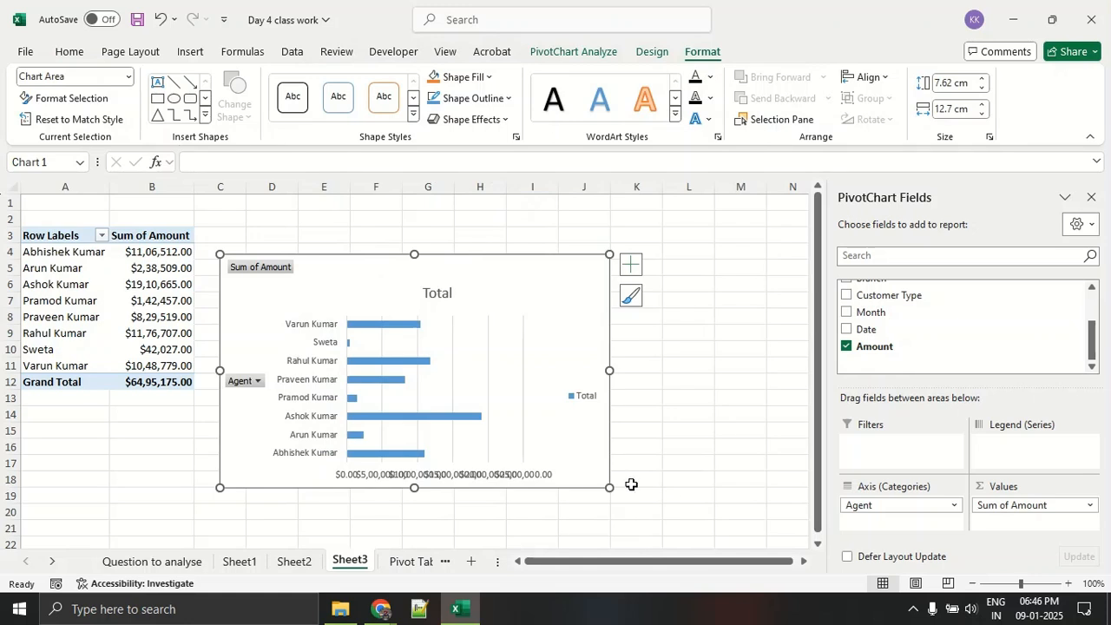
Enlarge the new bar chart to about 10.95 cm high and 17.65 cm wide.
drag(609, 488, 701, 529)
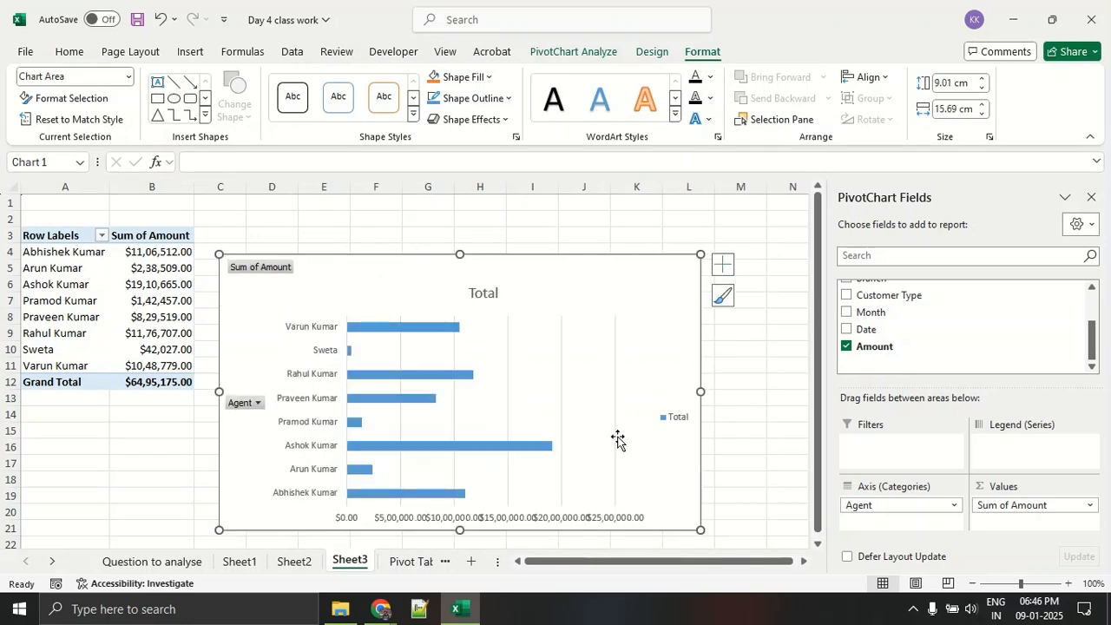
drag(460, 255, 460, 193)
drag(699, 365, 761, 365)
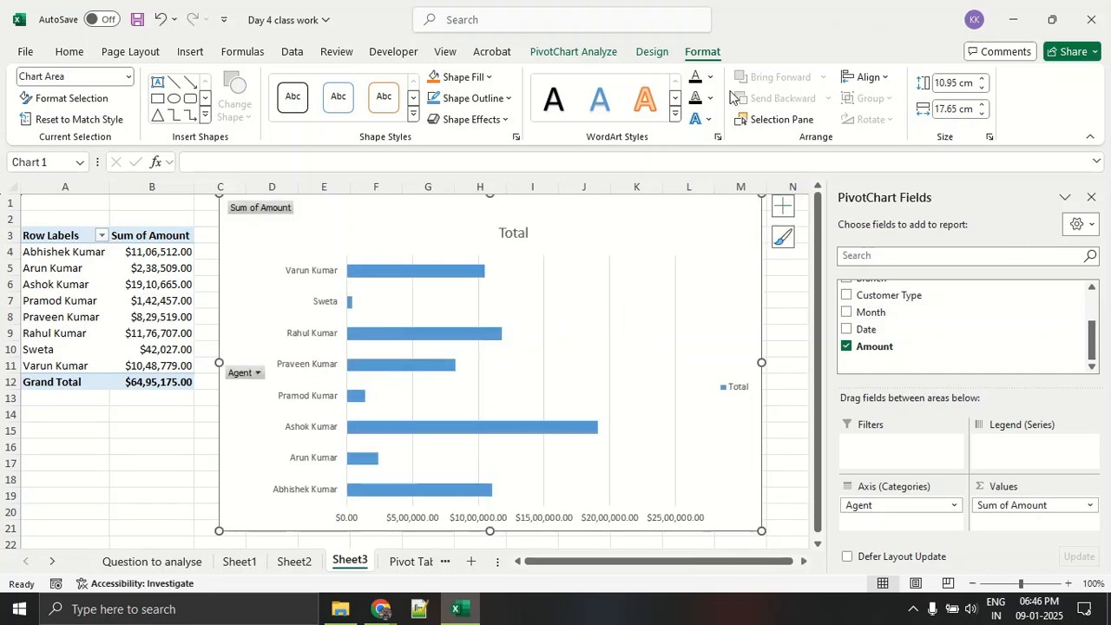
Hide all field buttons and the field list of the PivotChart, and widen the chart through column O.
click(653, 54)
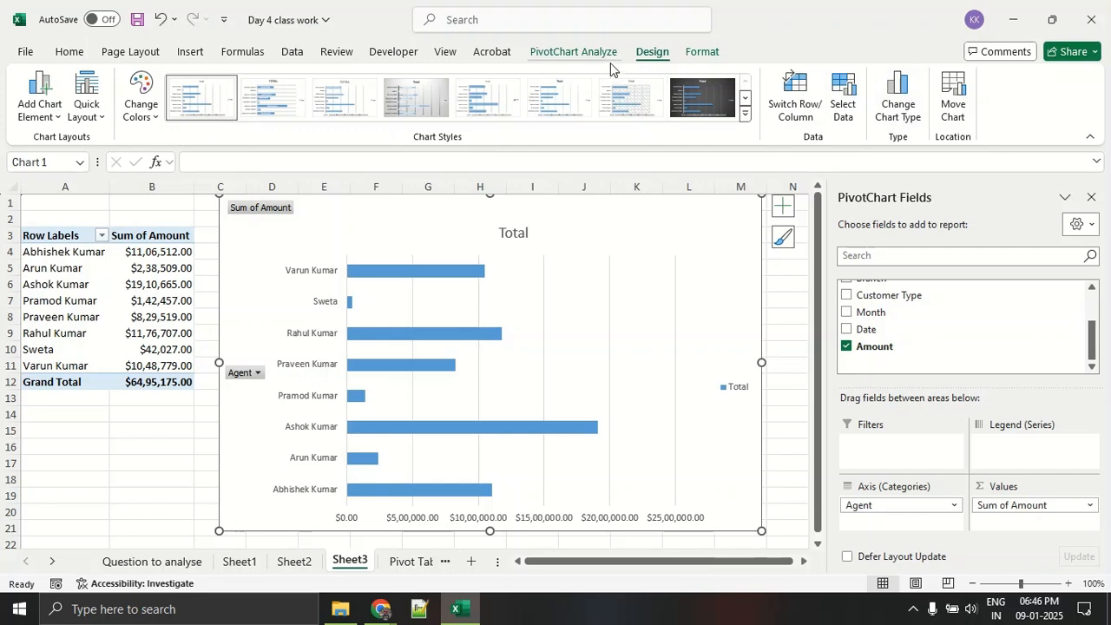
click(577, 52)
click(927, 121)
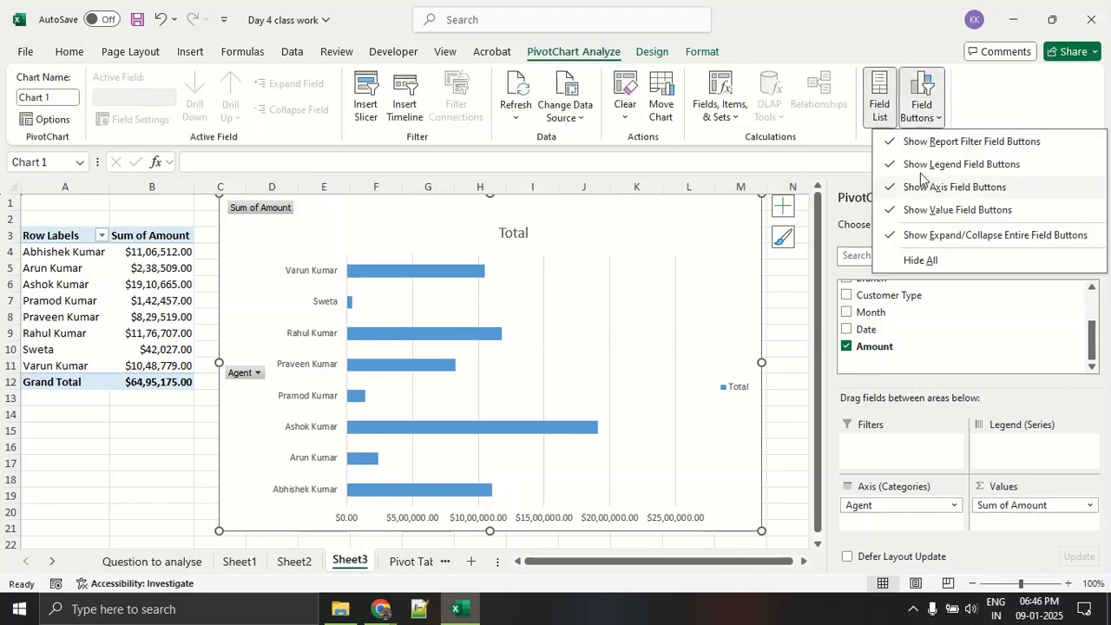
click(922, 260)
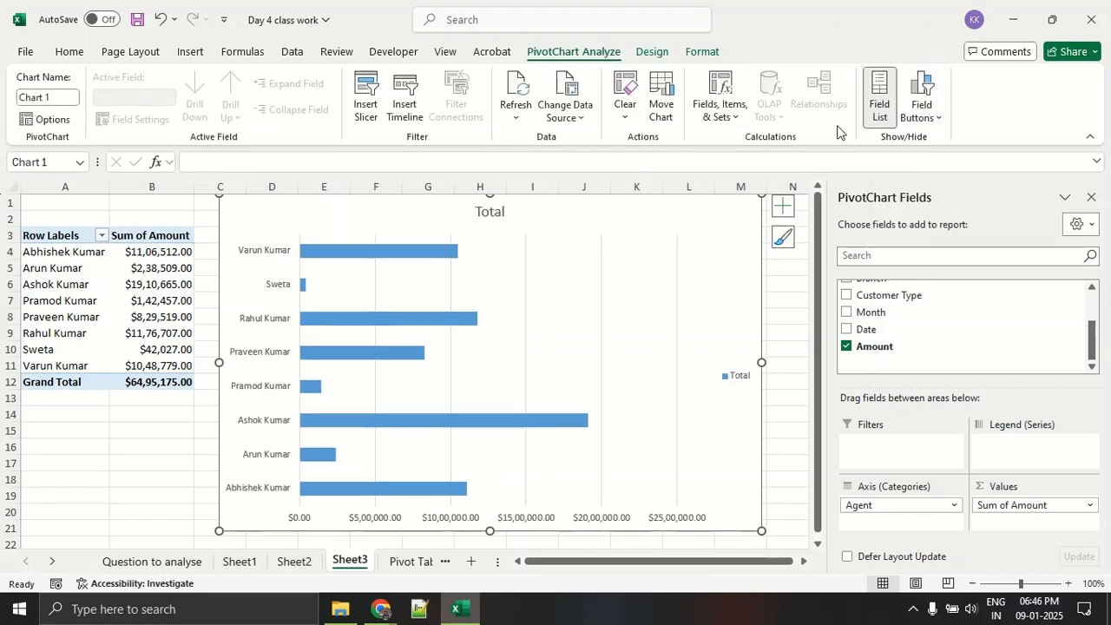
click(879, 100)
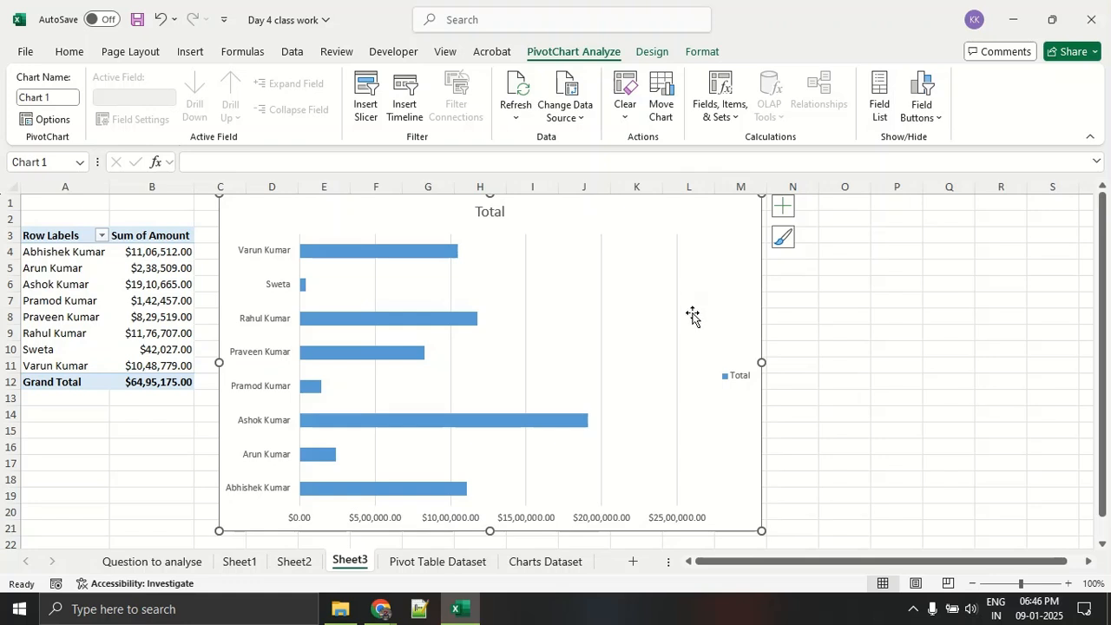
drag(761, 362, 875, 364)
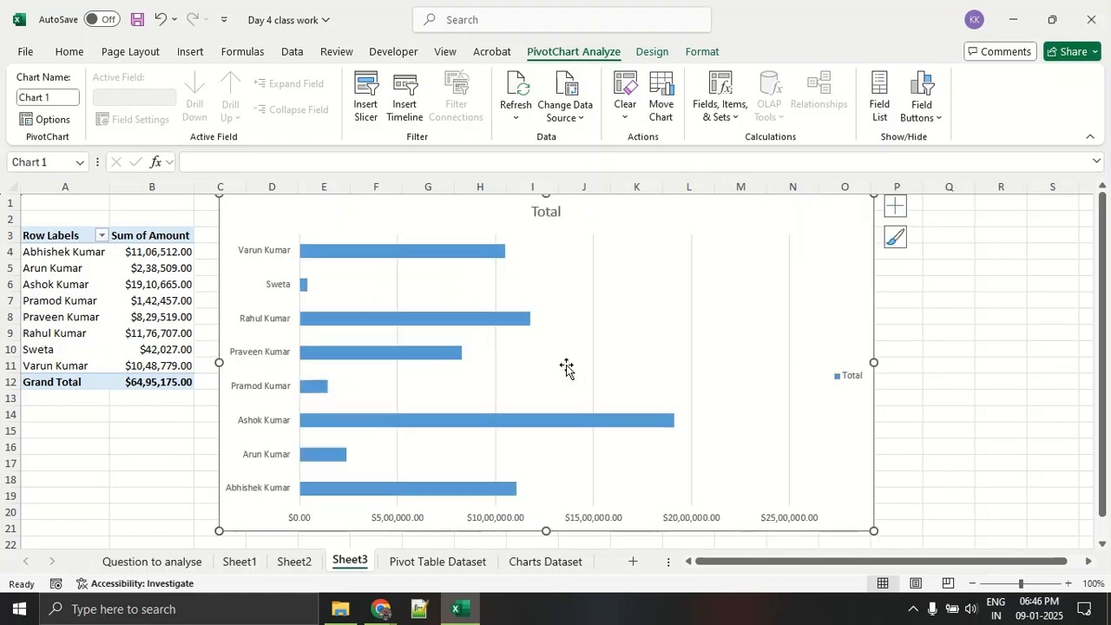
Add axis titles and remove the legend on the earnings chart, widening the chart through column P.
mouse_move(411, 330)
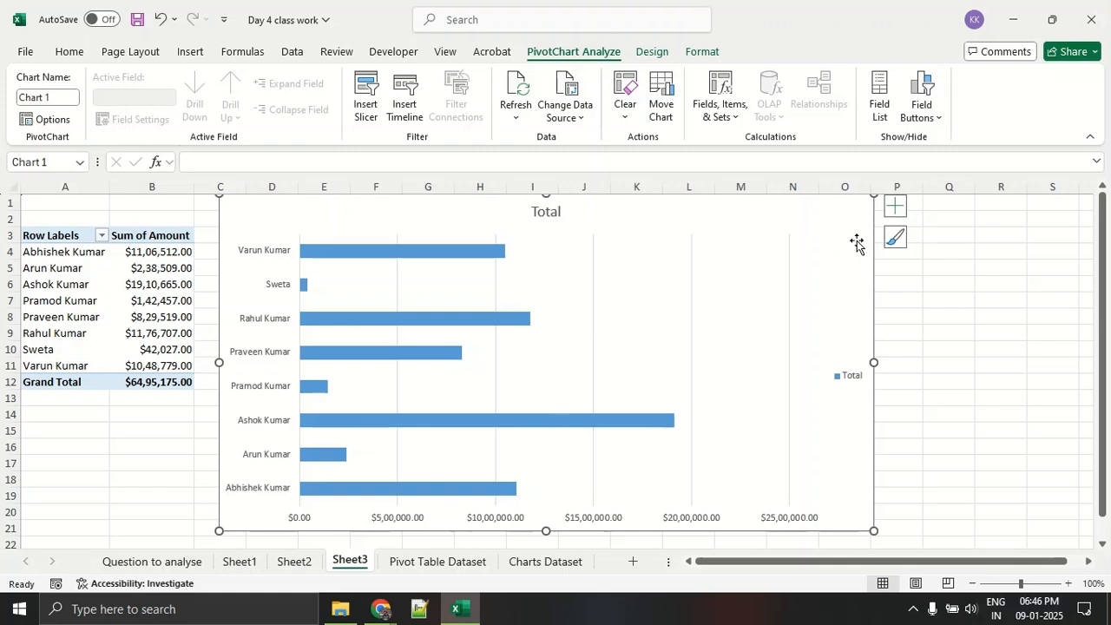
click(895, 206)
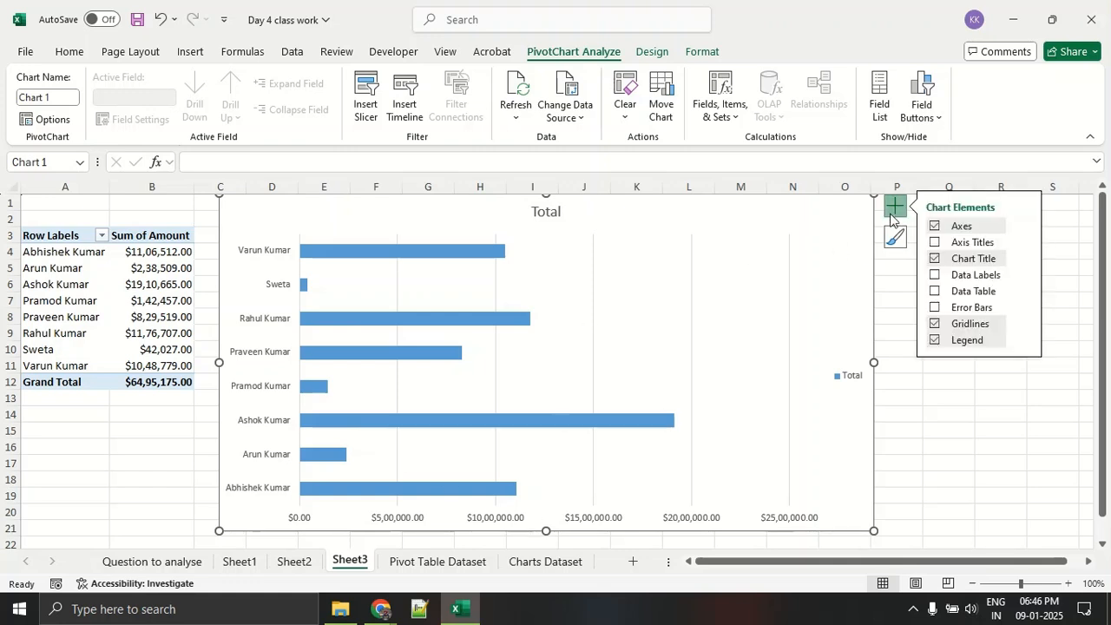
click(934, 243)
click(937, 245)
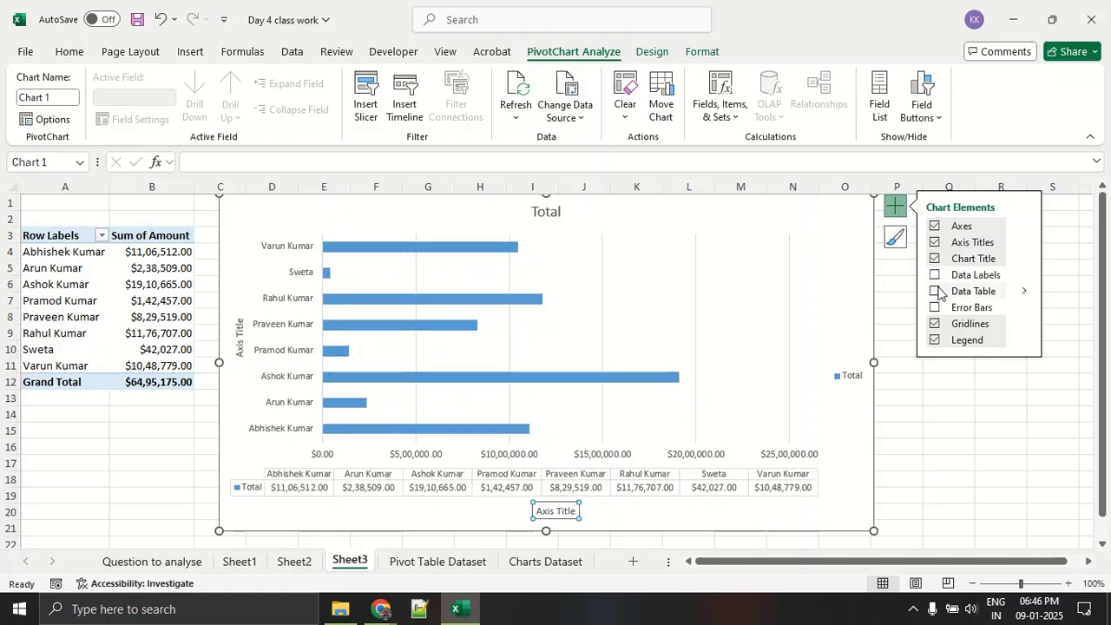
click(935, 275)
click(936, 275)
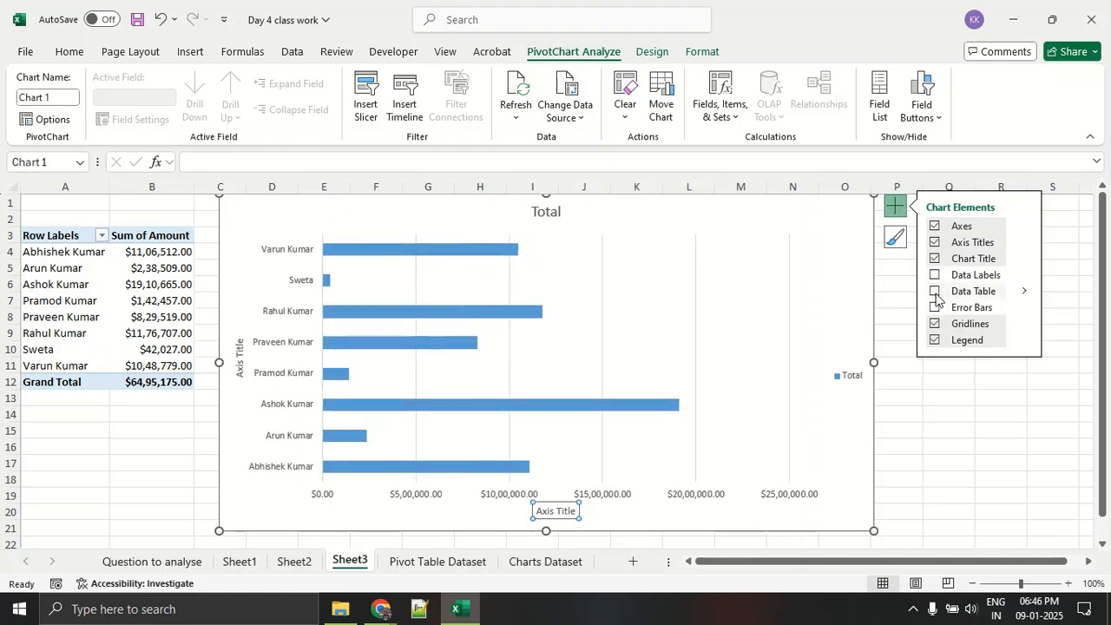
click(934, 242)
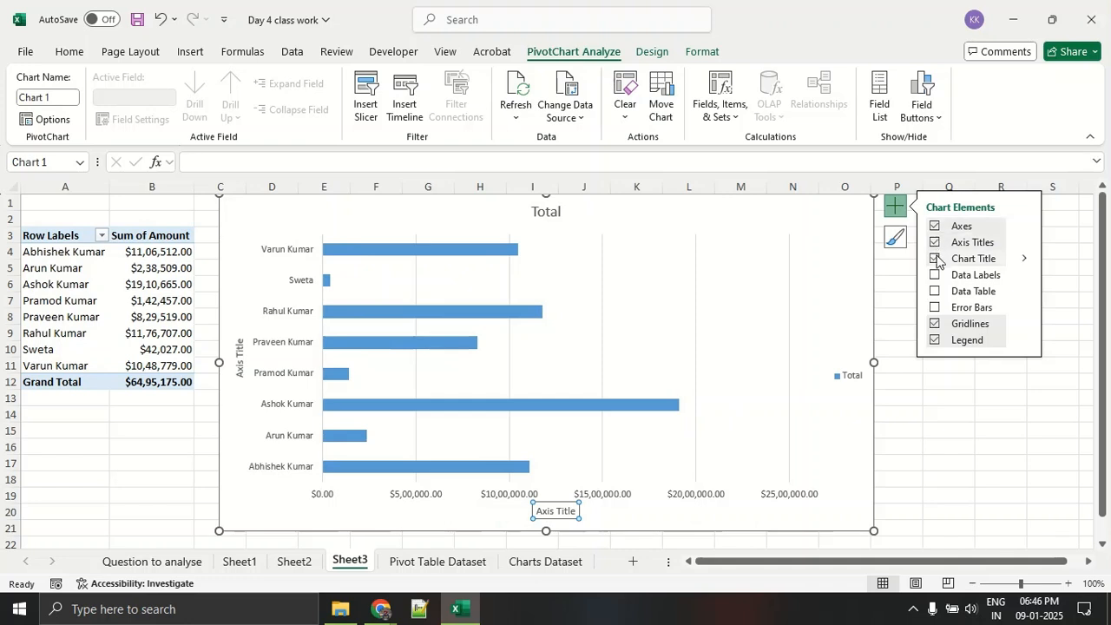
click(934, 340)
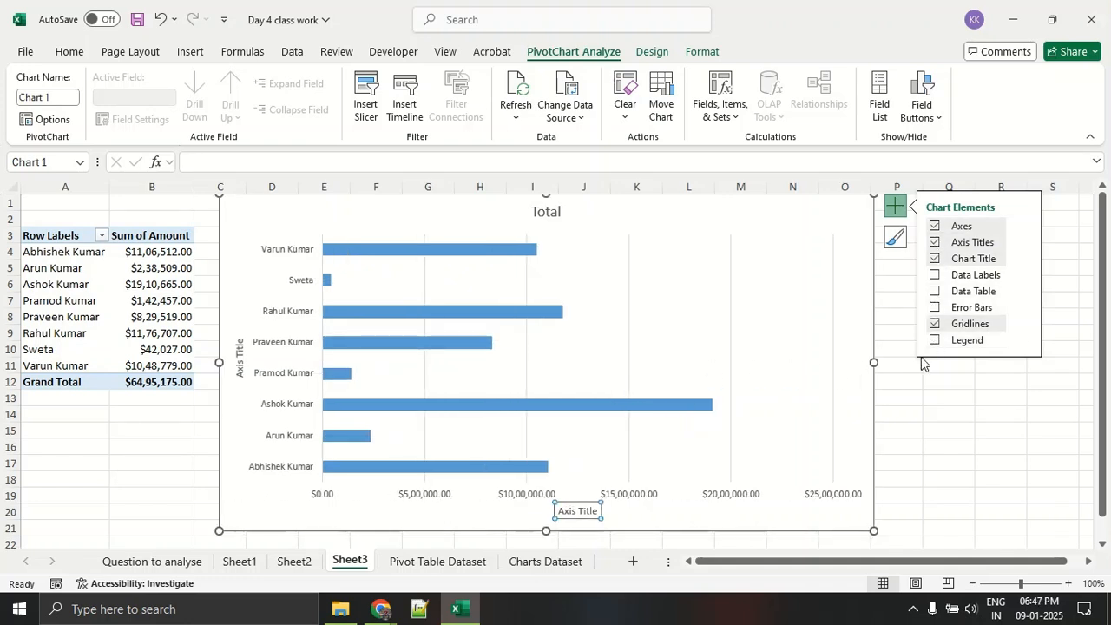
click(896, 208)
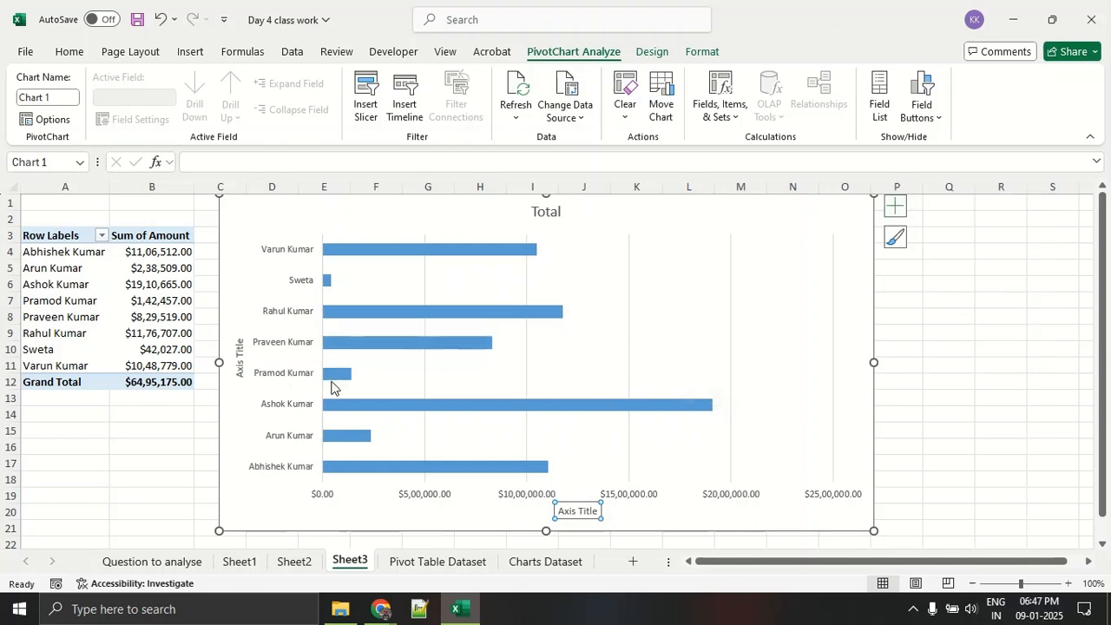
click(873, 363)
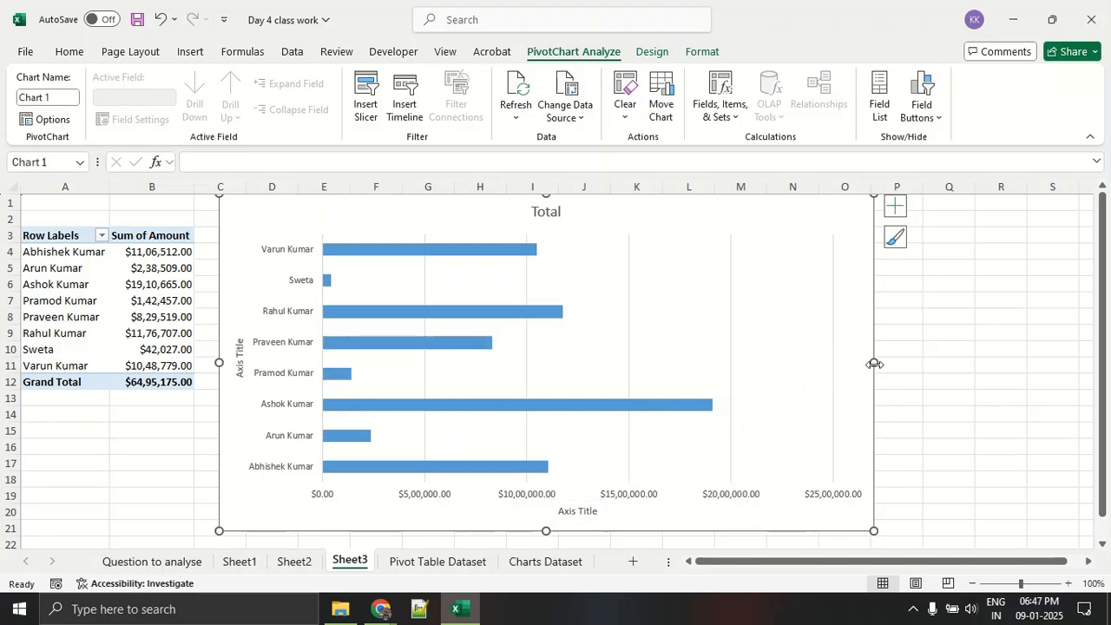
drag(873, 363, 928, 363)
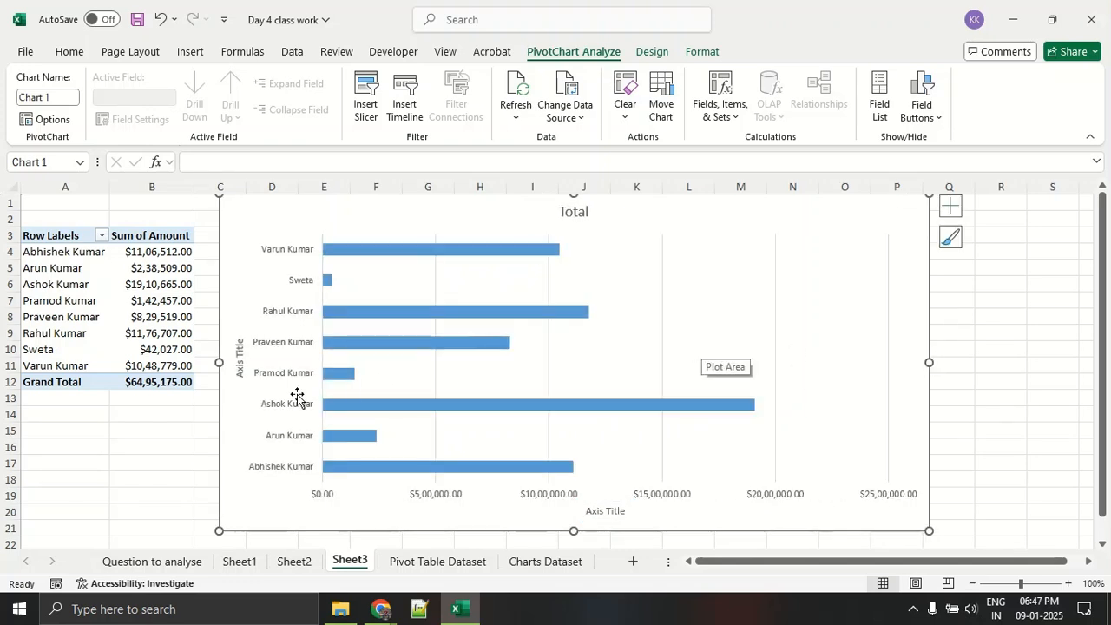
Review the Customs Grouping item under question 5 on the Question to analyse sheet and return to Sheet3.
click(191, 568)
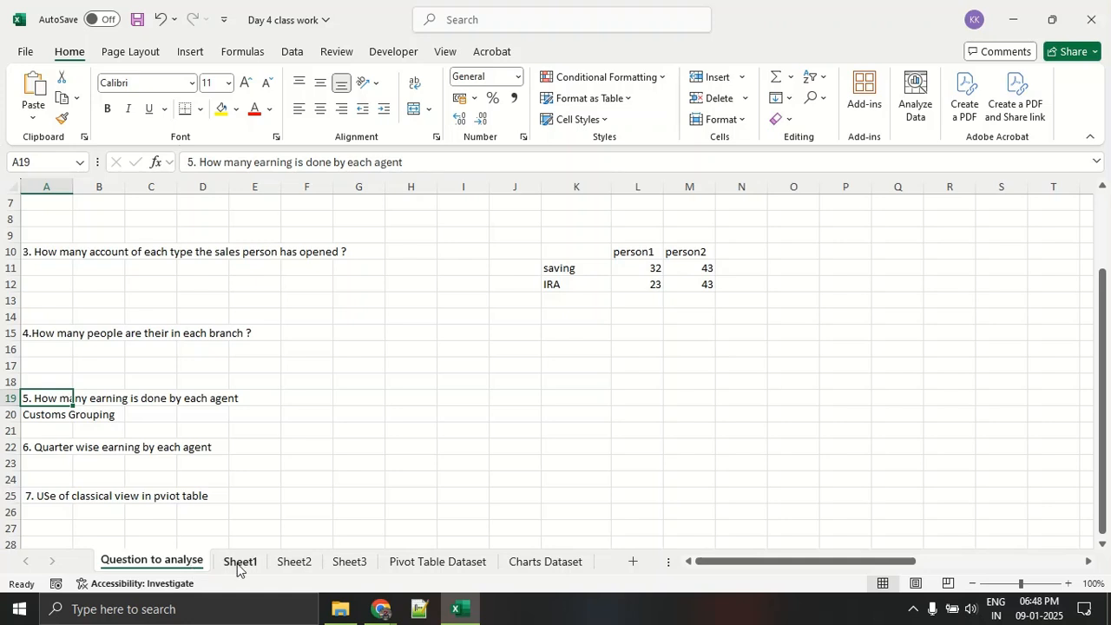
click(50, 421)
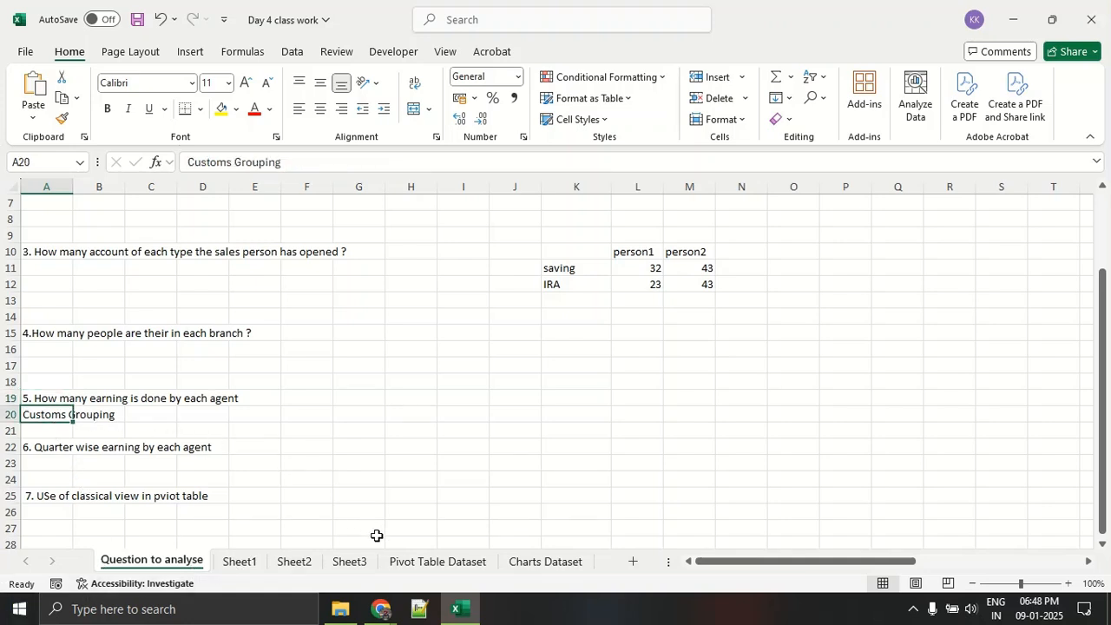
click(412, 563)
click(350, 561)
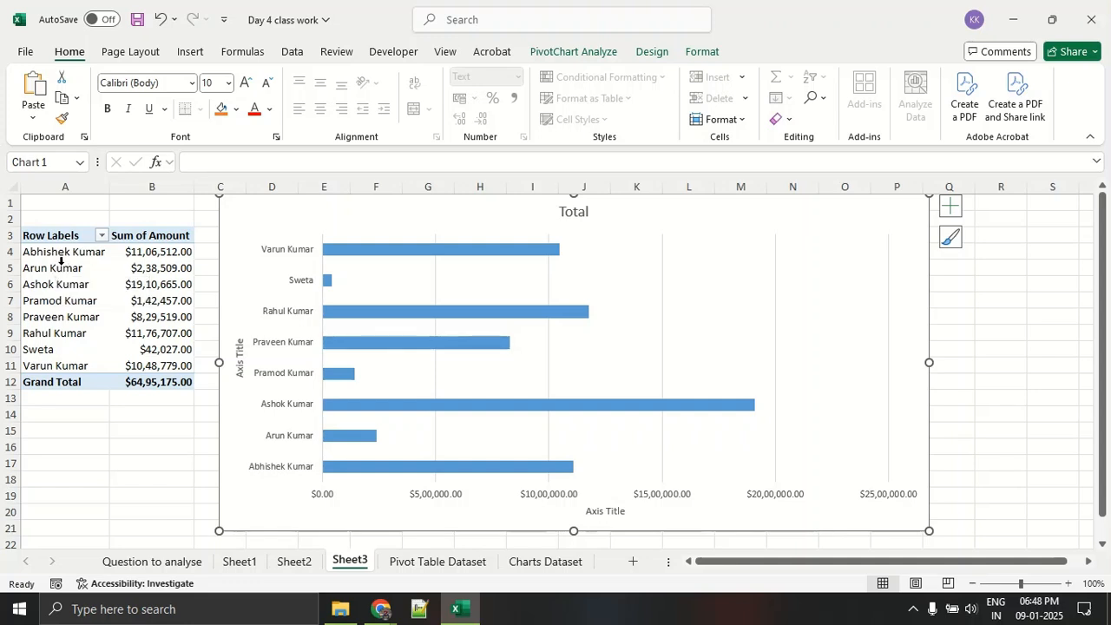
Group the first three agents in the row labels of the earnings PivotTable.
drag(63, 255, 66, 273)
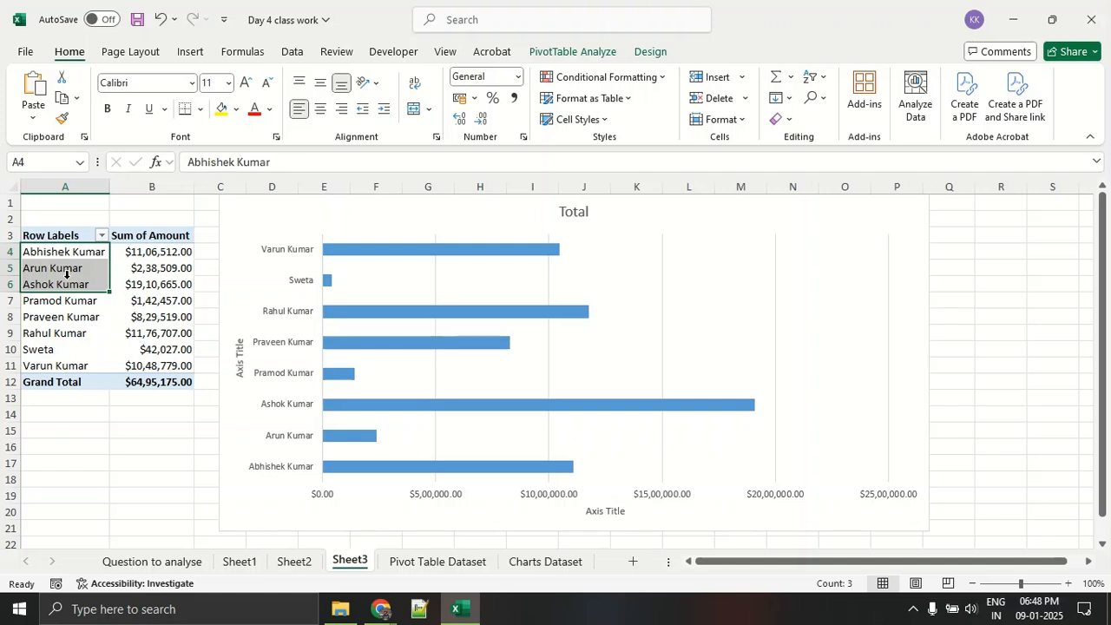
right_click(65, 272)
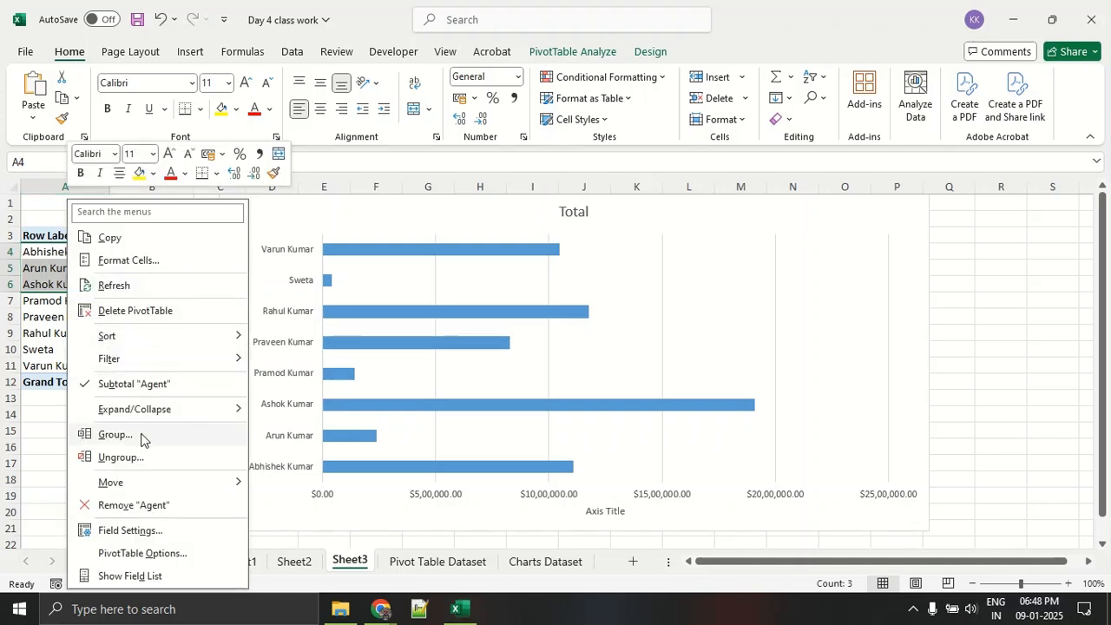
mouse_move(146, 427)
mouse_down()
mouse_move(78, 431)
mouse_move(145, 426)
mouse_move(110, 425)
mouse_up()
key(Escape)
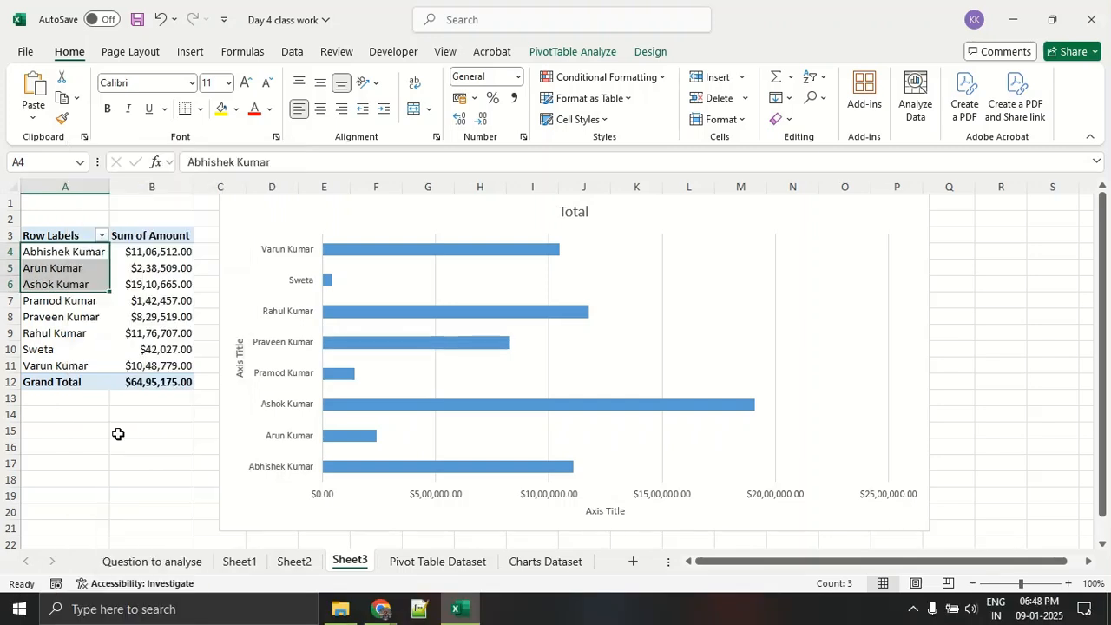
right_click(82, 273)
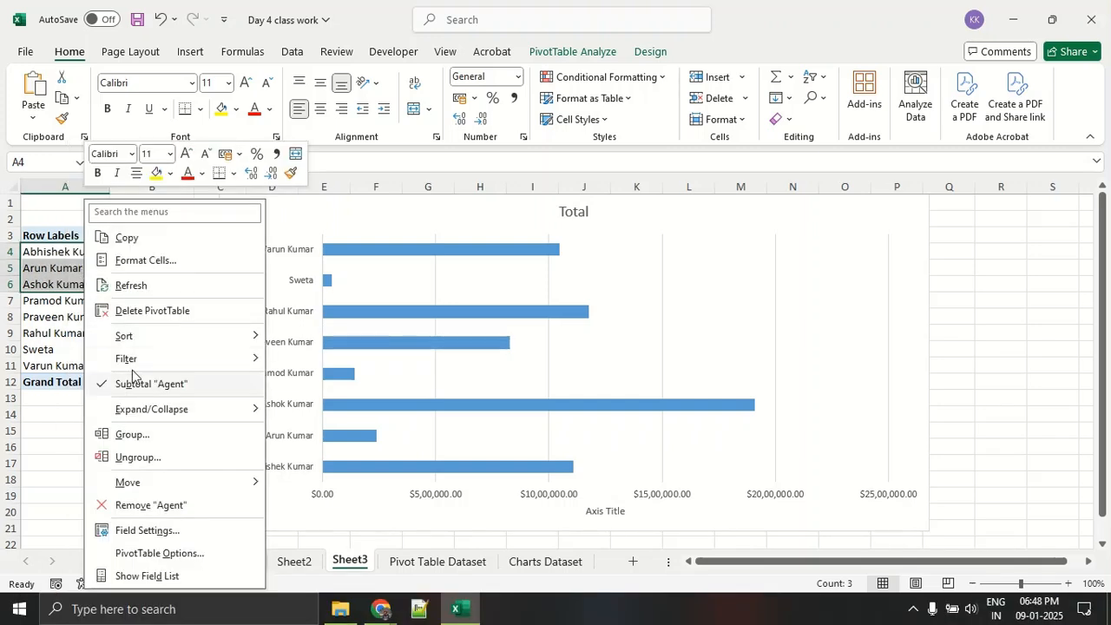
click(154, 431)
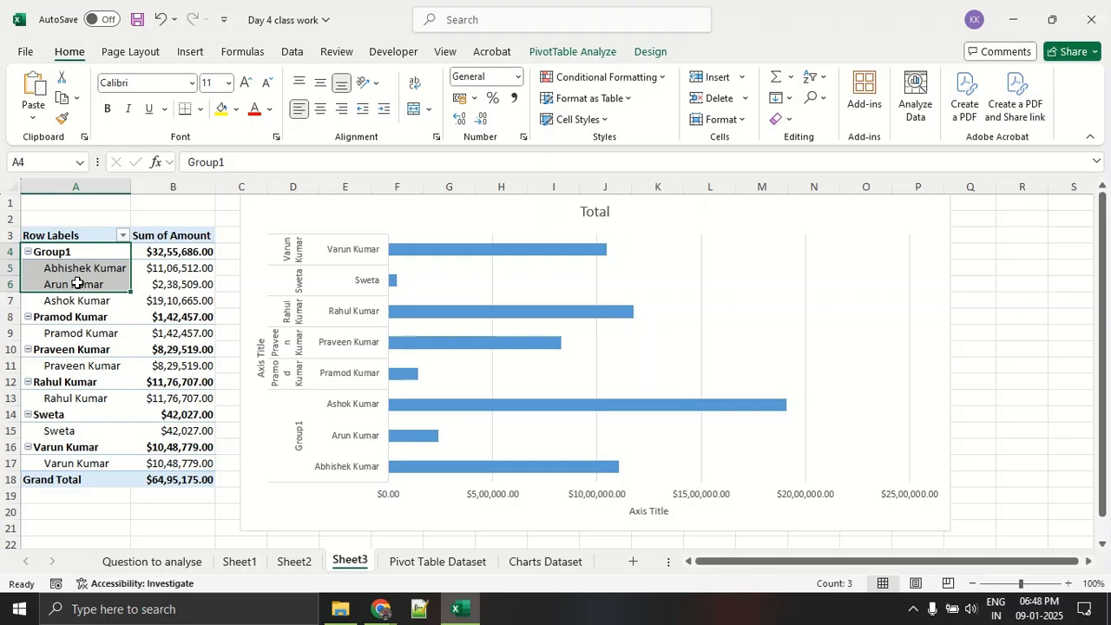
Rename the new agent group in cell A4 with the manager's name followed by "Manager".
click(75, 252)
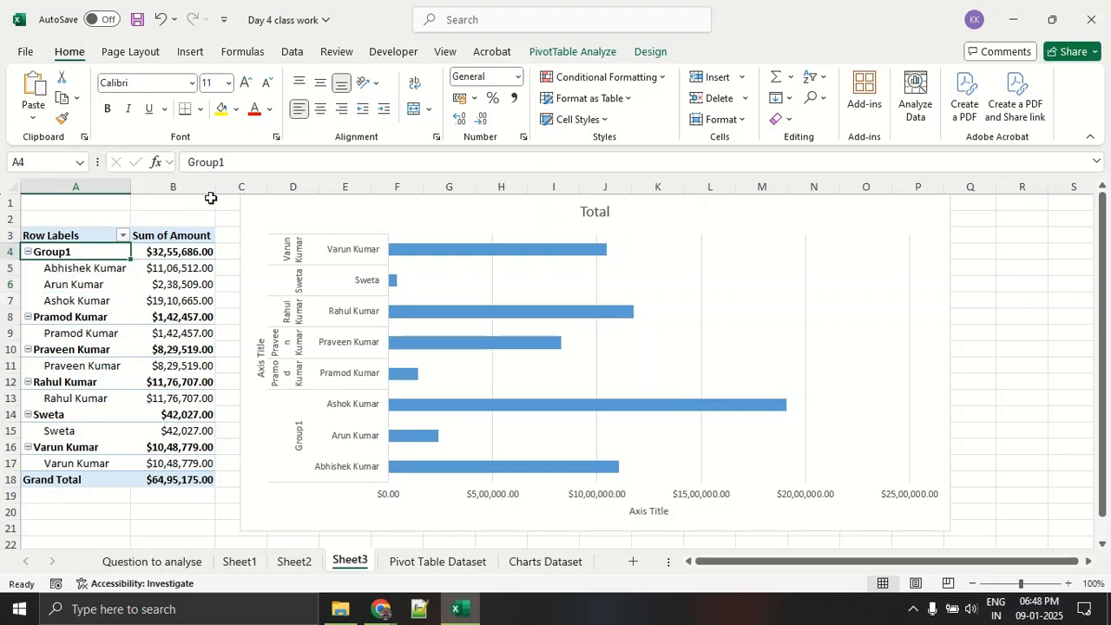
click(232, 165)
key(BackSpace)
key(BackSpace)
key(BackSpace)
key(BackSpace)
key(BackSpace)
key(BackSpace)
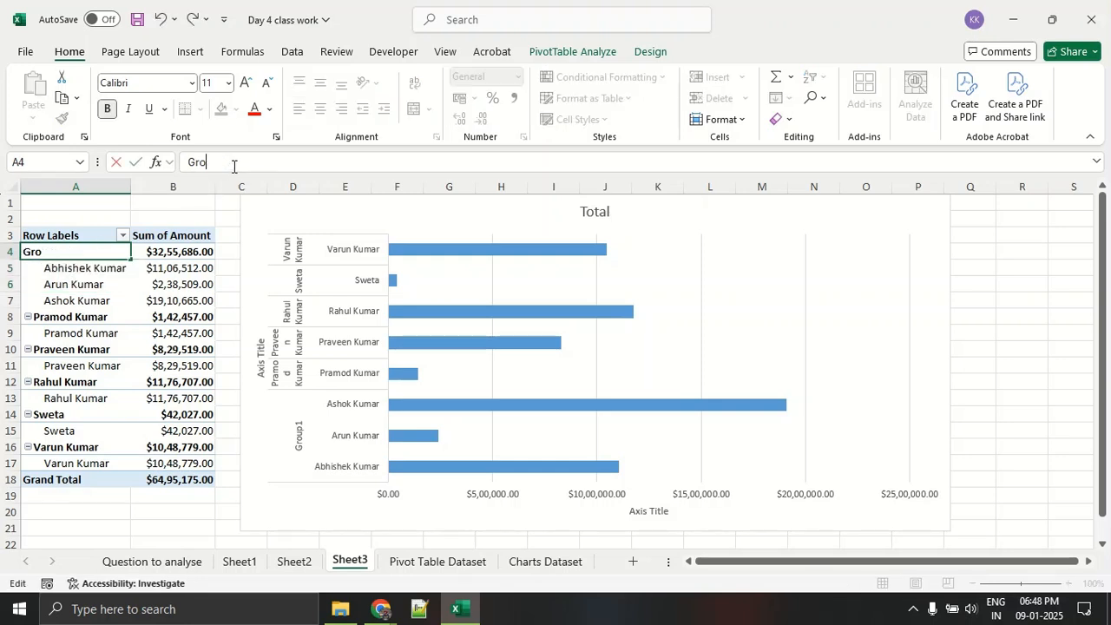
text(Mohan Manager)
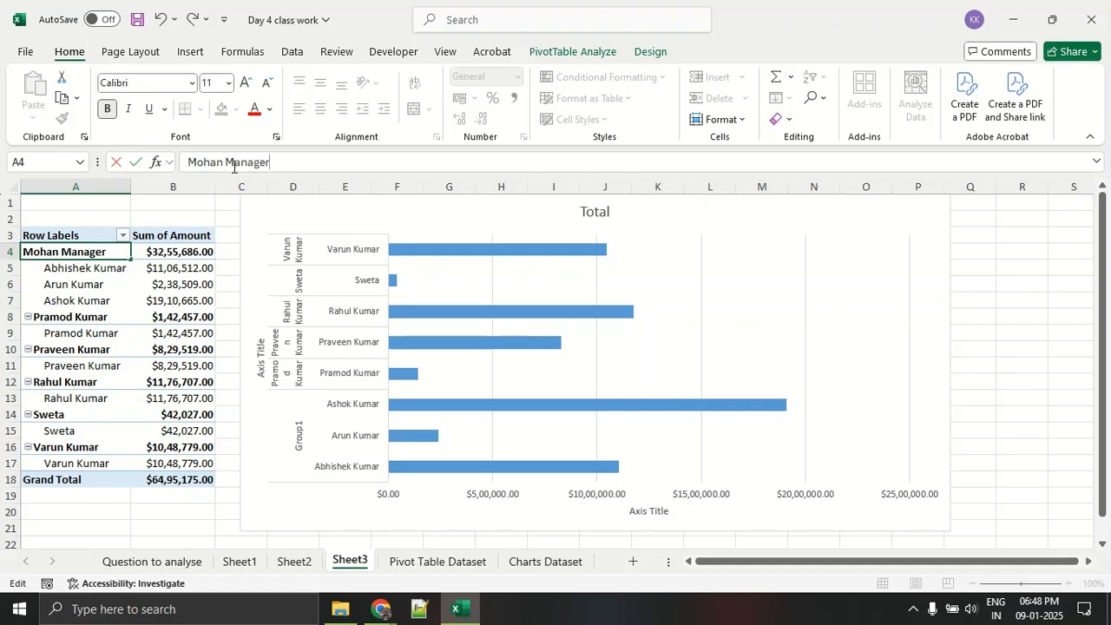
click(259, 493)
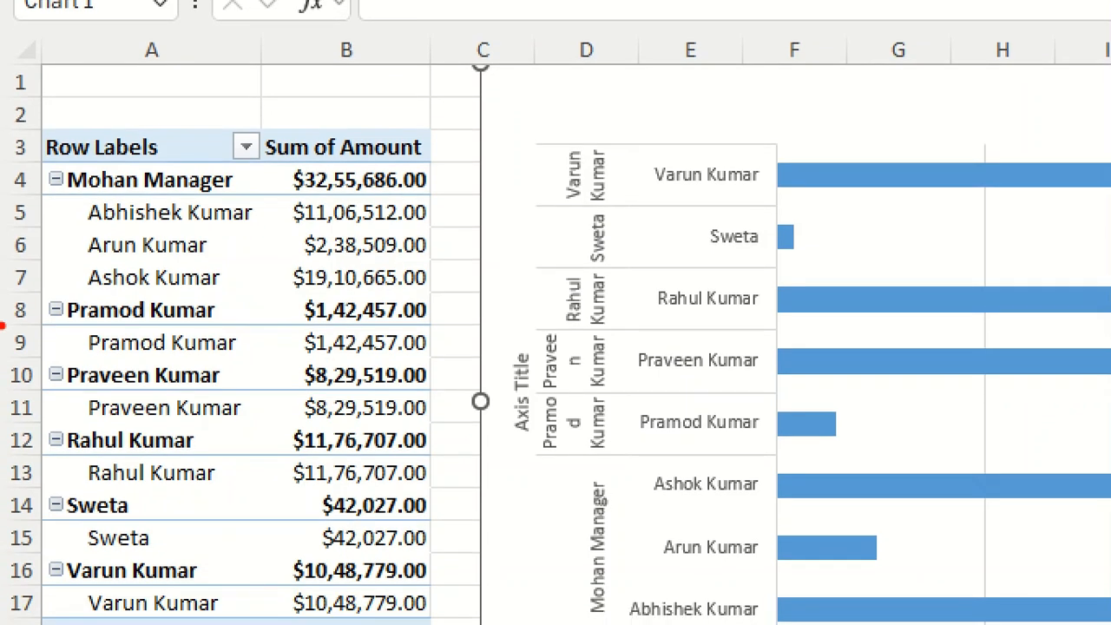
Examine the manager group's subtotal and the amounts of its three member agents.
mouse_move(287, 161)
mouse_down()
mouse_move(264, 187)
mouse_move(473, 197)
mouse_move(331, 157)
mouse_move(271, 167)
mouse_up()
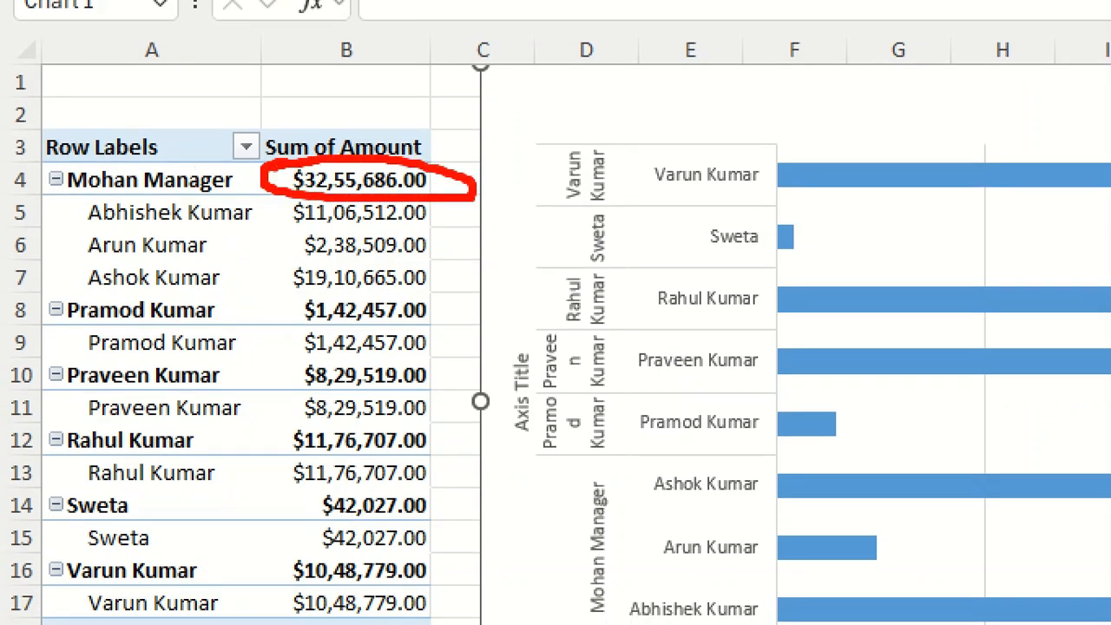
mouse_move(84, 201)
mouse_down()
mouse_move(73, 270)
mouse_move(328, 303)
mouse_move(352, 203)
mouse_move(90, 196)
mouse_up()
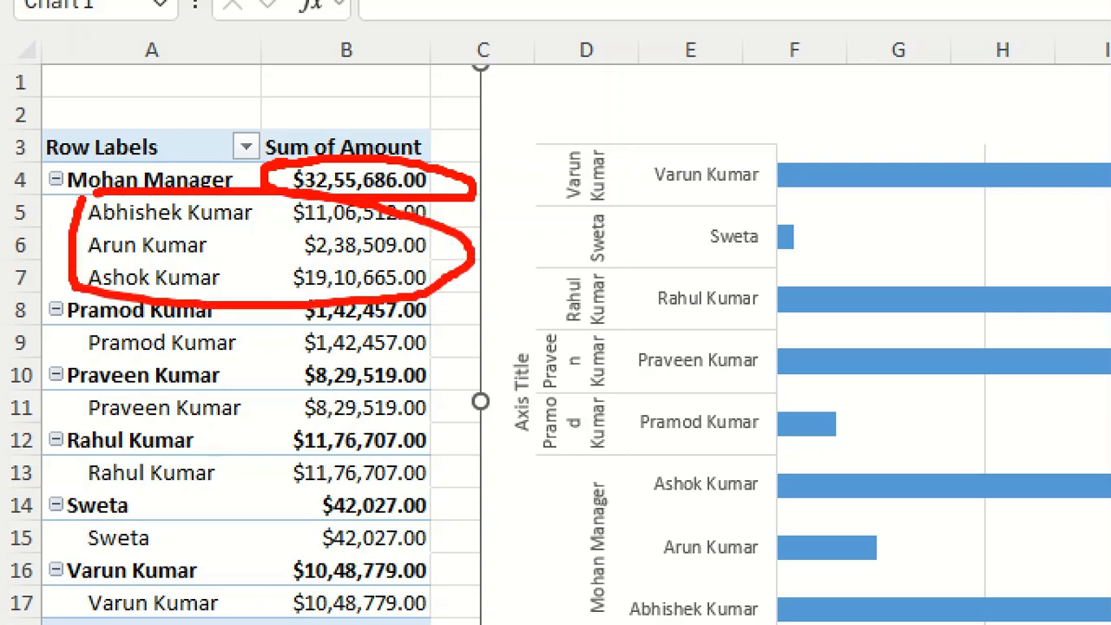
Collapse all agent groups in the earnings PivotTable's row labels and ungroup the manager group.
click(113, 180)
right_click(112, 180)
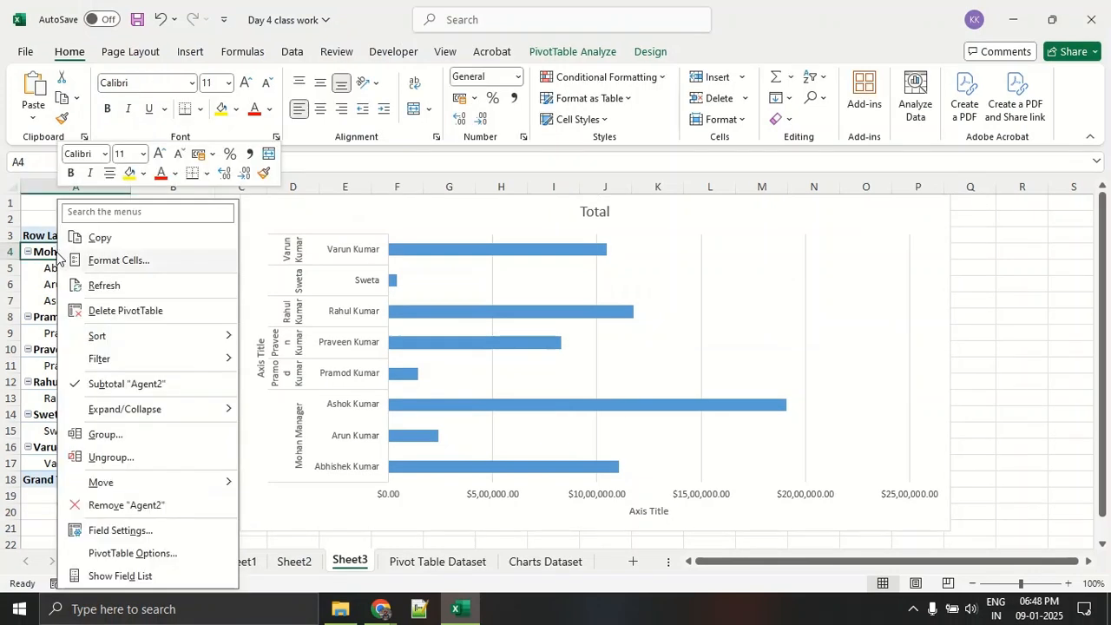
mouse_move(156, 417)
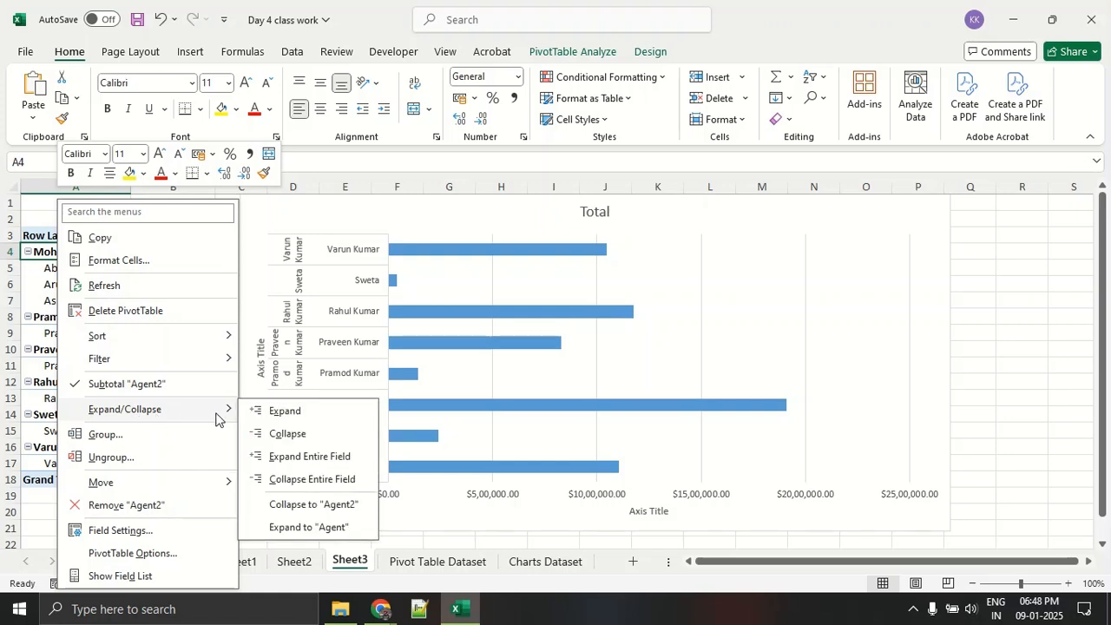
click(322, 438)
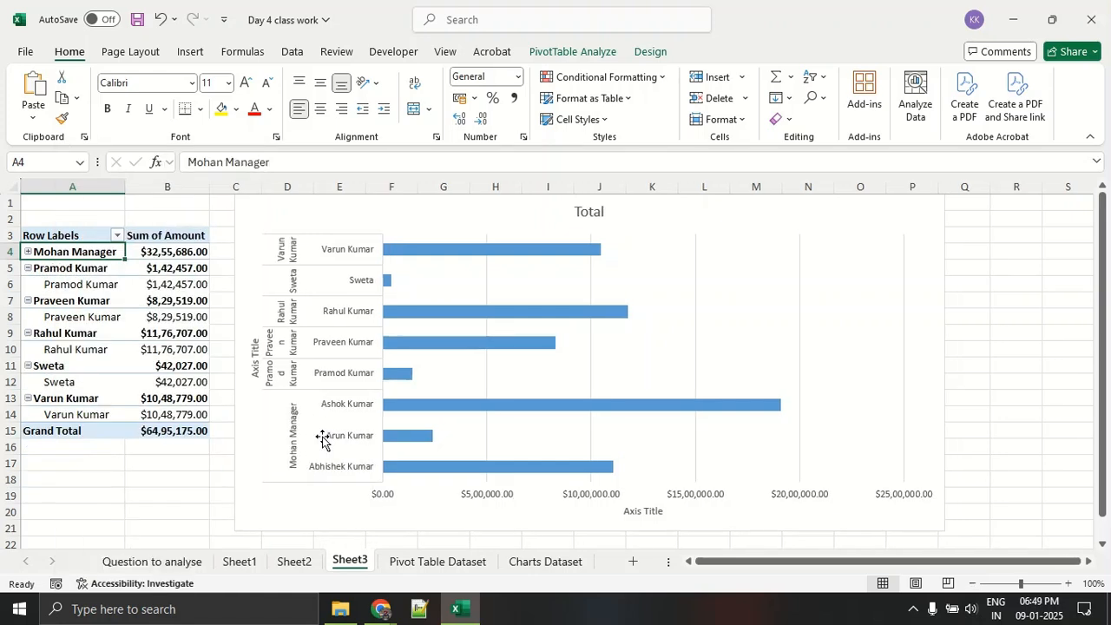
click(29, 268)
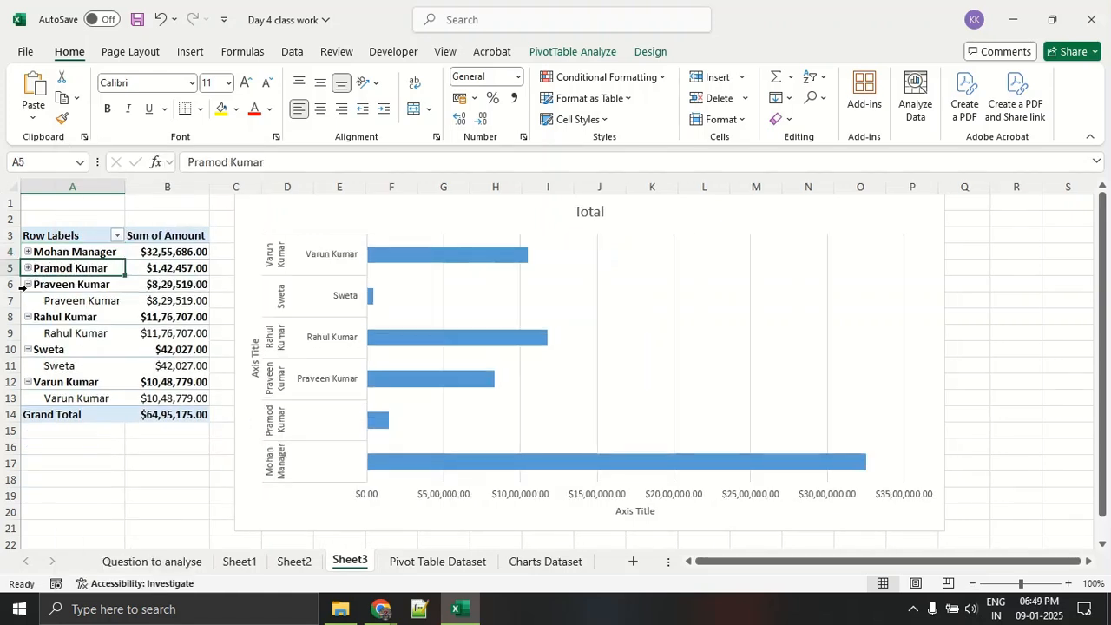
click(28, 285)
click(27, 300)
click(27, 317)
click(28, 333)
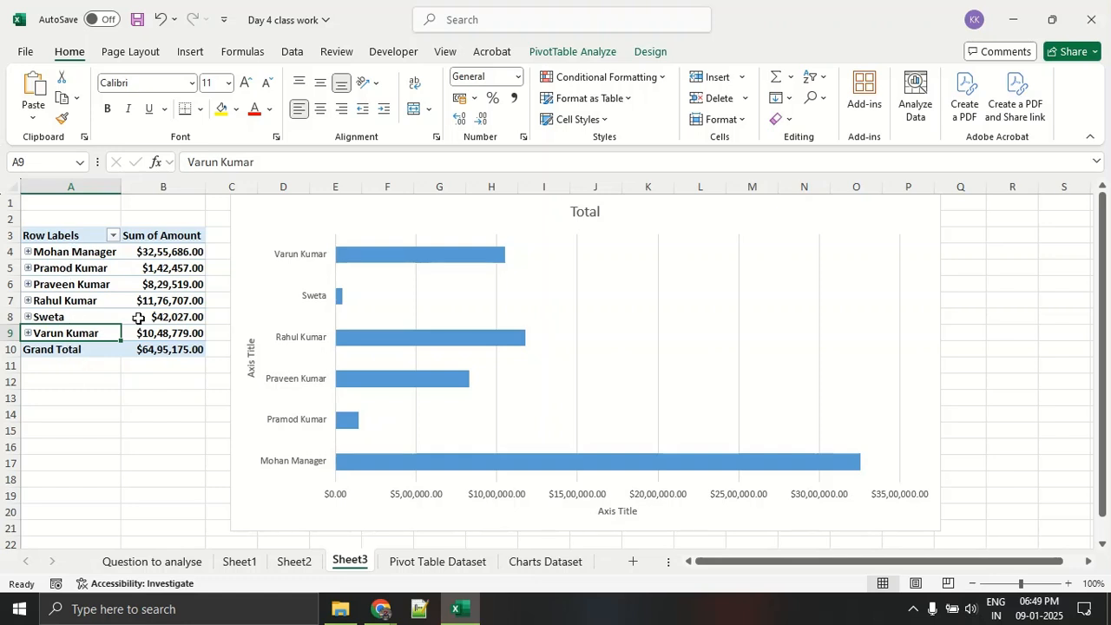
right_click(58, 251)
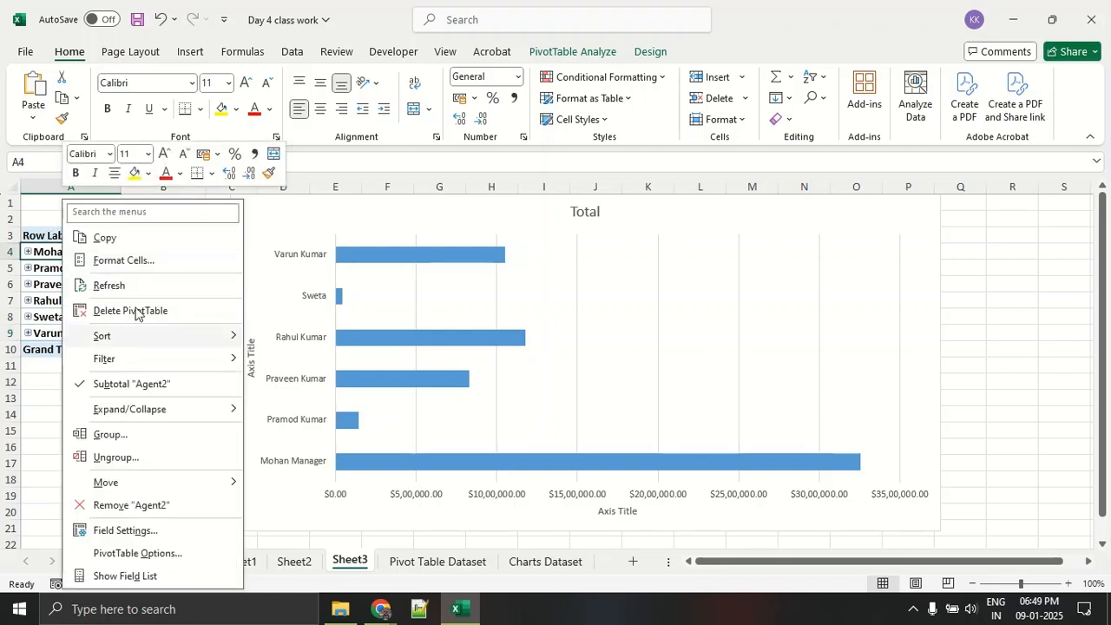
click(191, 457)
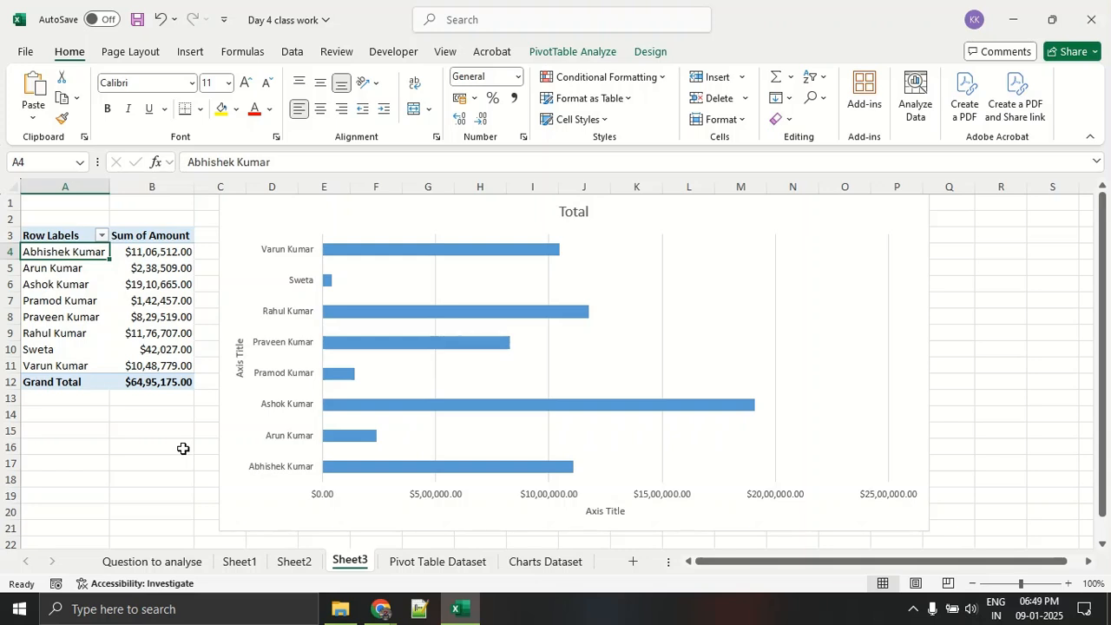
Review question 6 about quarter-wise earning by each agent on the Question to analyse sheet and glance at the dataset and Sheet3.
click(160, 562)
click(122, 446)
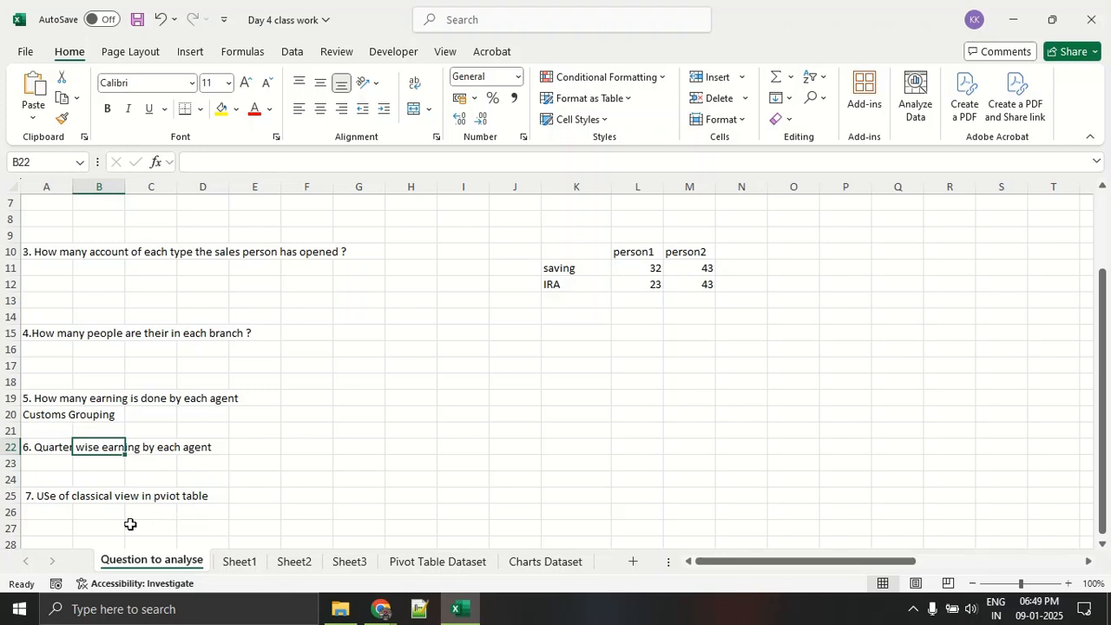
click(52, 460)
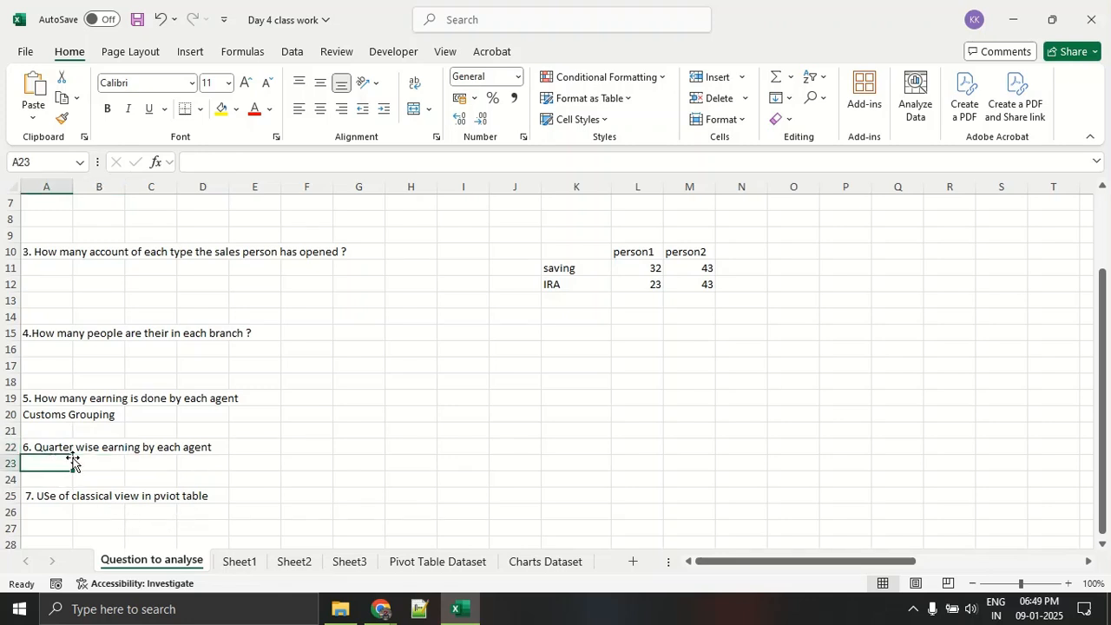
click(109, 447)
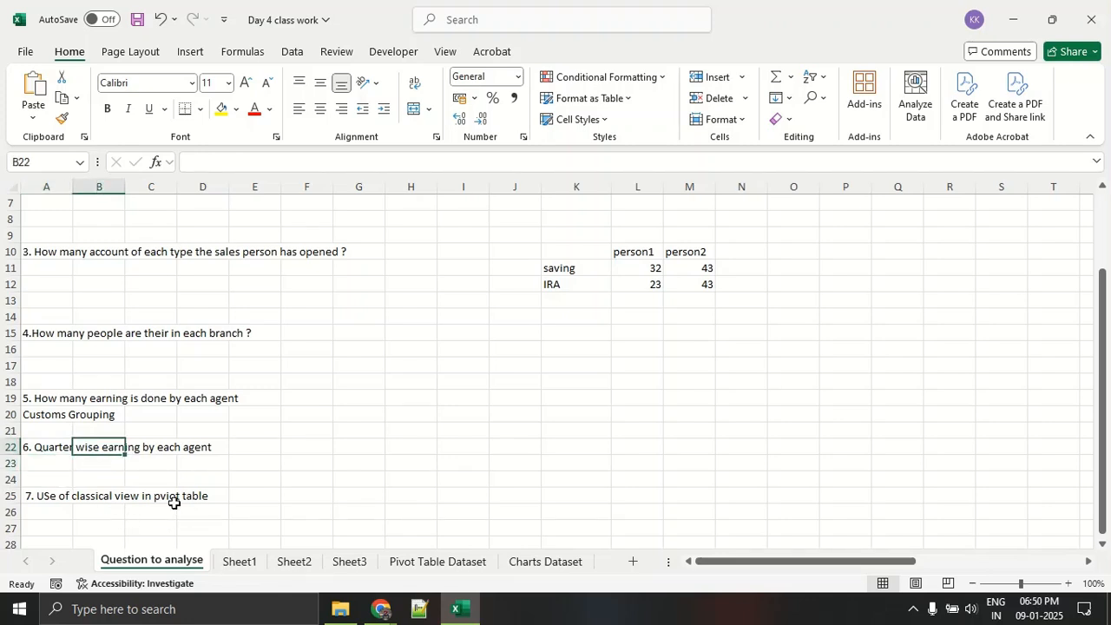
click(427, 560)
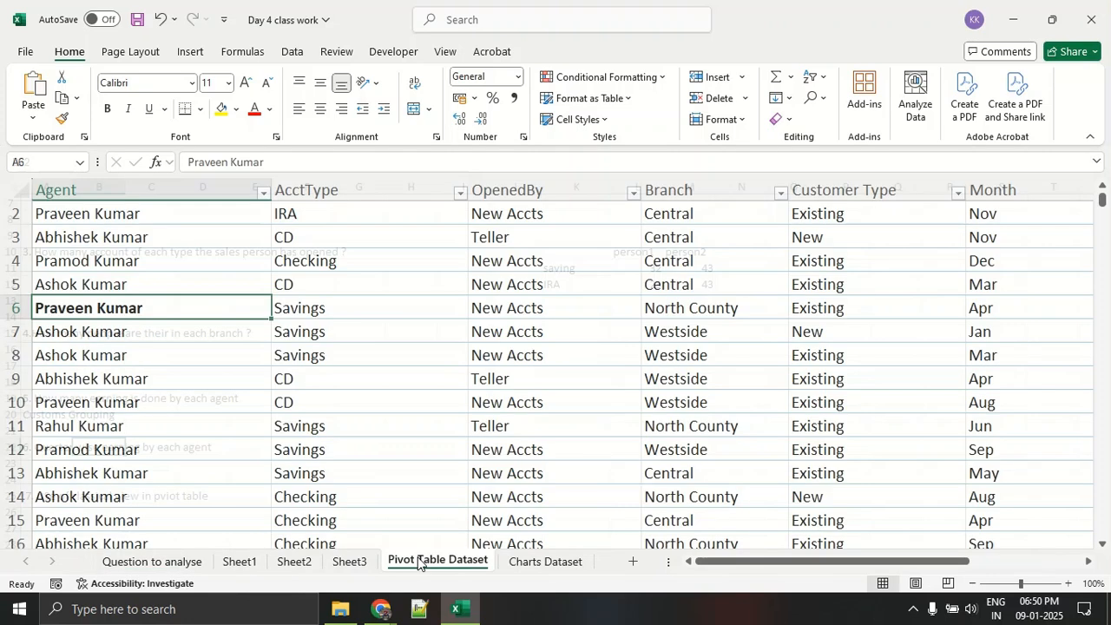
click(354, 562)
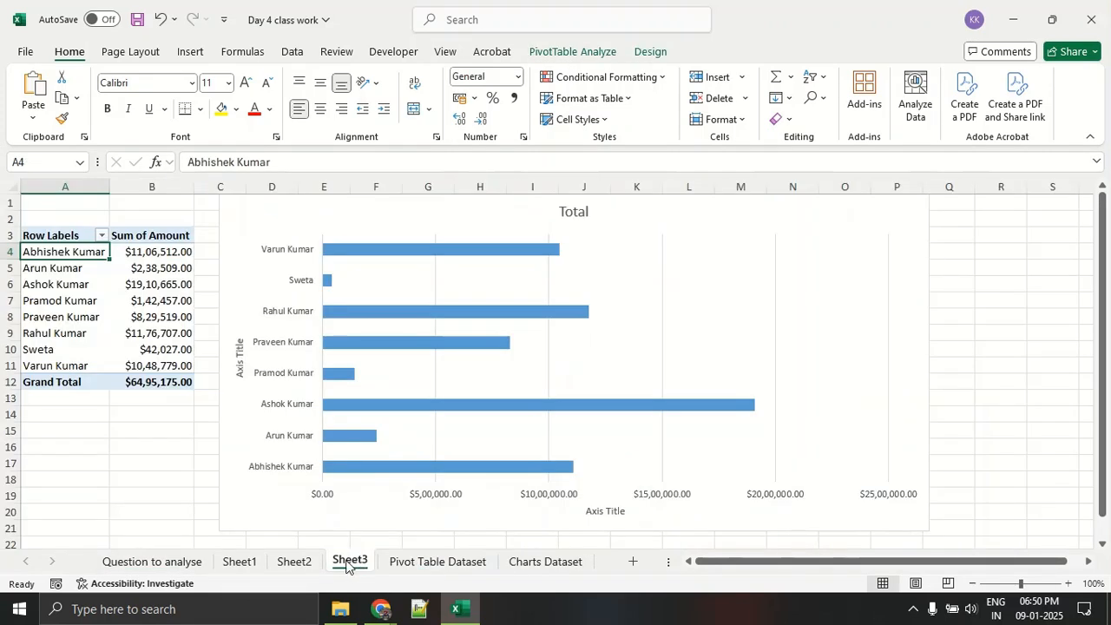
Create a PivotTable from the Bank_Data table on the Pivot Table Dataset sheet, placed on a new worksheet.
click(395, 561)
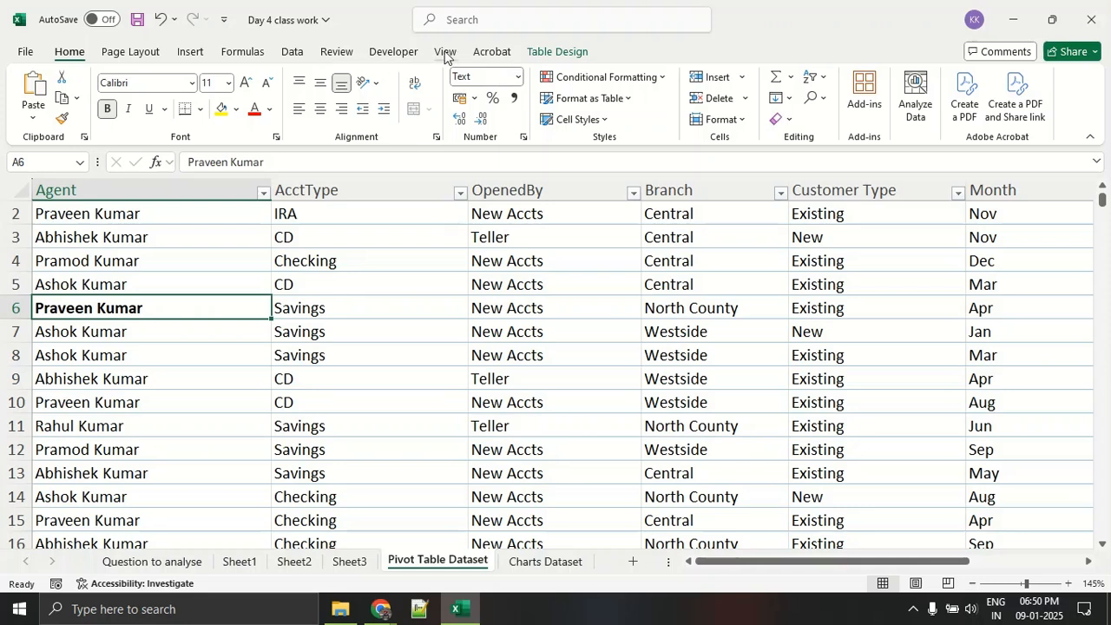
click(545, 52)
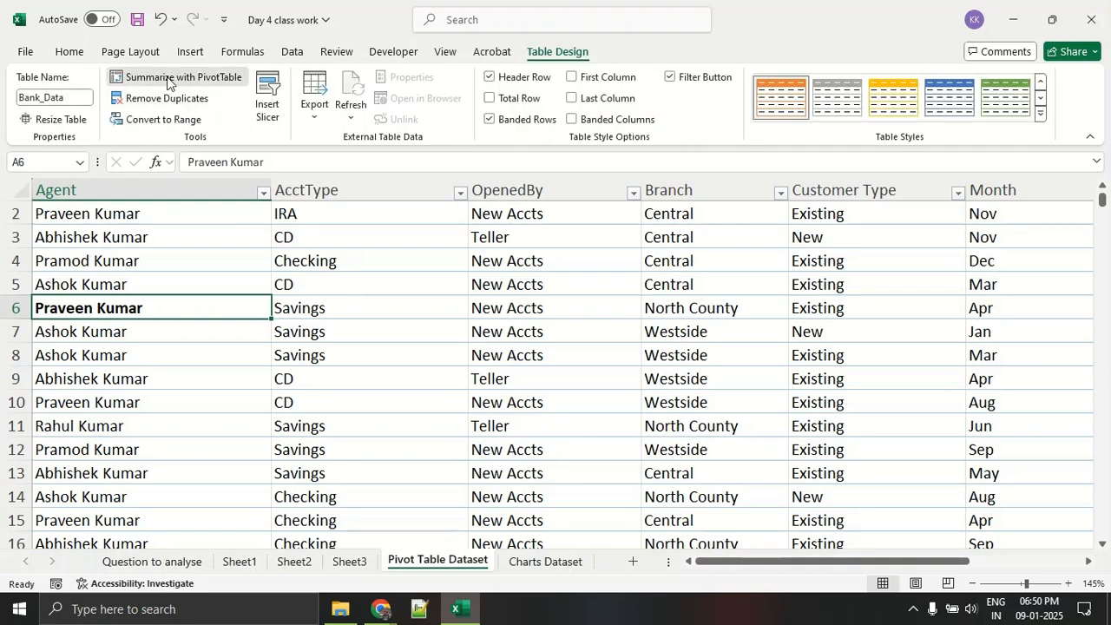
click(167, 80)
click(617, 316)
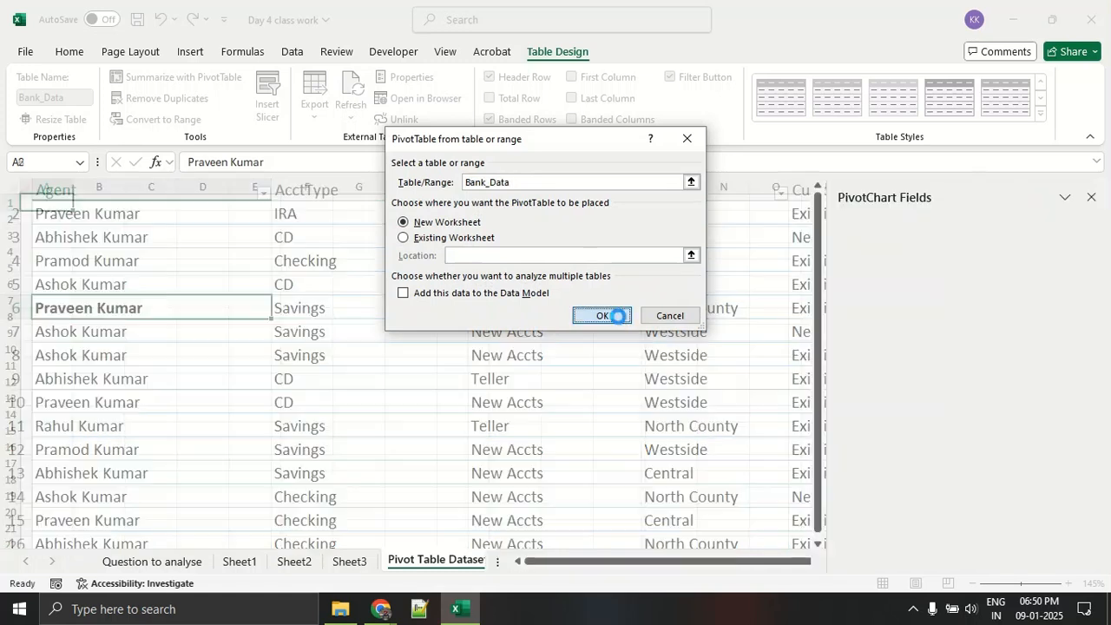
Lay out the new PivotTable with OpenedBy as columns, Branch as rows and the sum of Amount as values.
scroll(955, 347, down, 2)
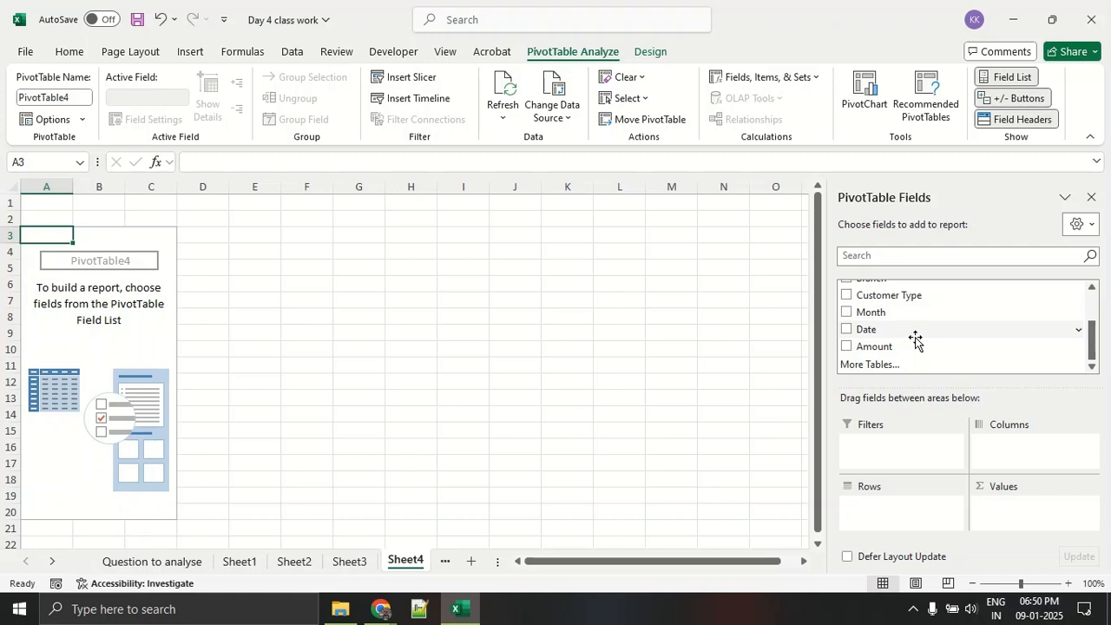
scroll(916, 338, up, 3)
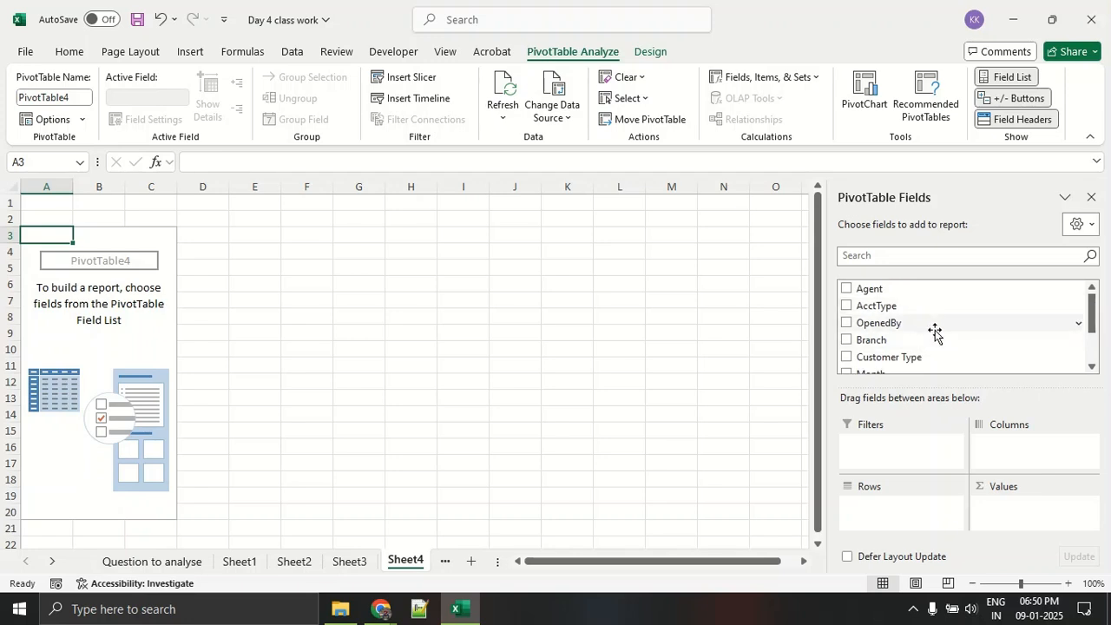
drag(932, 330, 1040, 451)
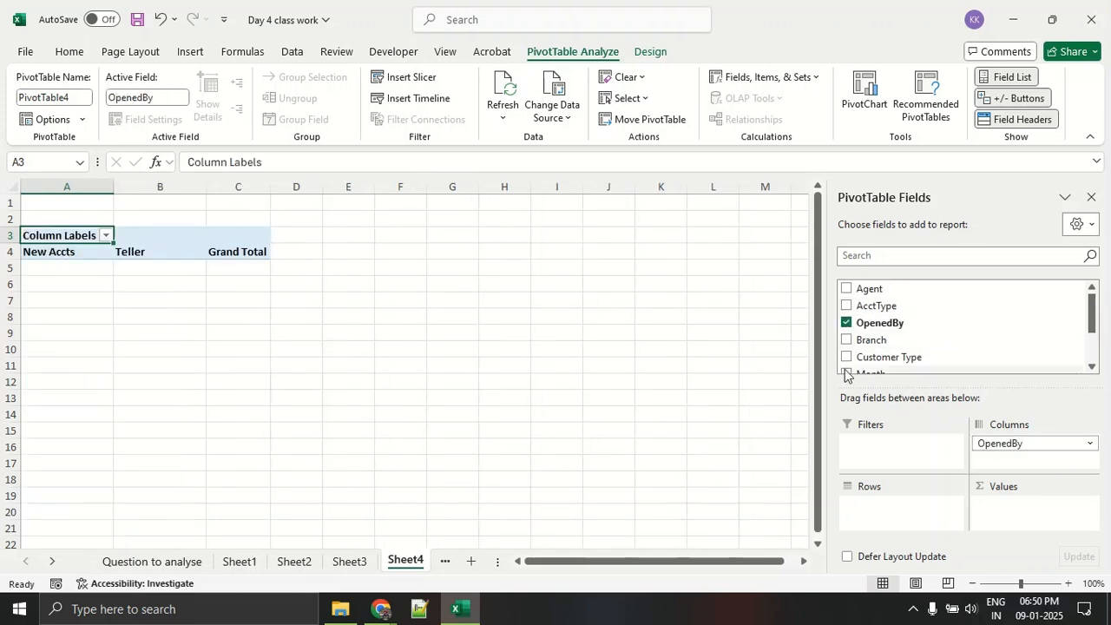
drag(905, 342, 937, 519)
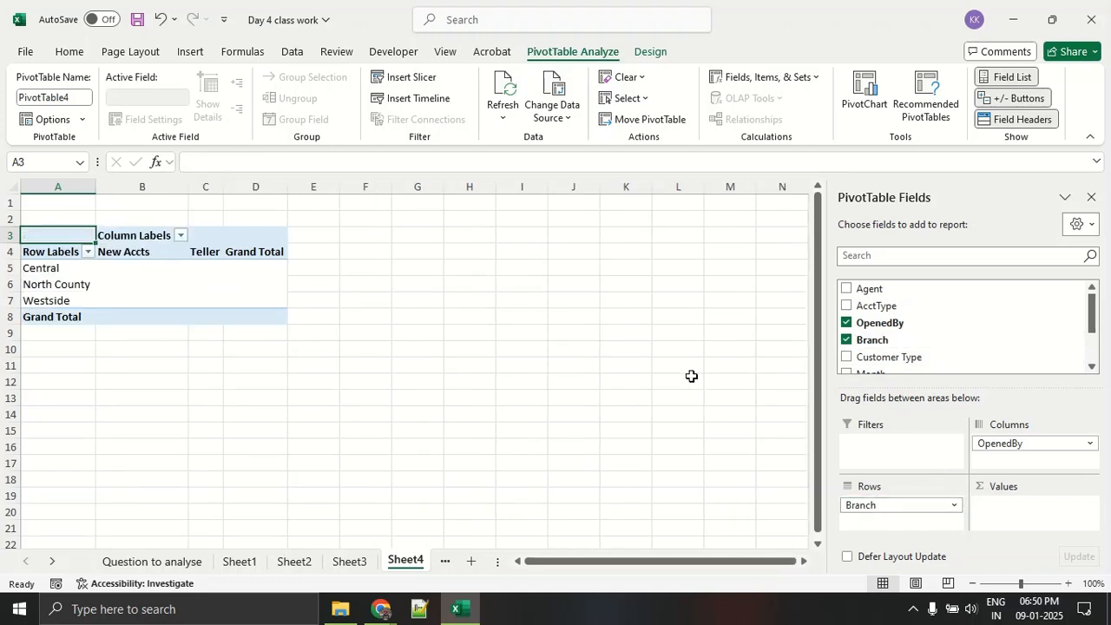
scroll(925, 330, down, 3)
drag(922, 347, 1052, 512)
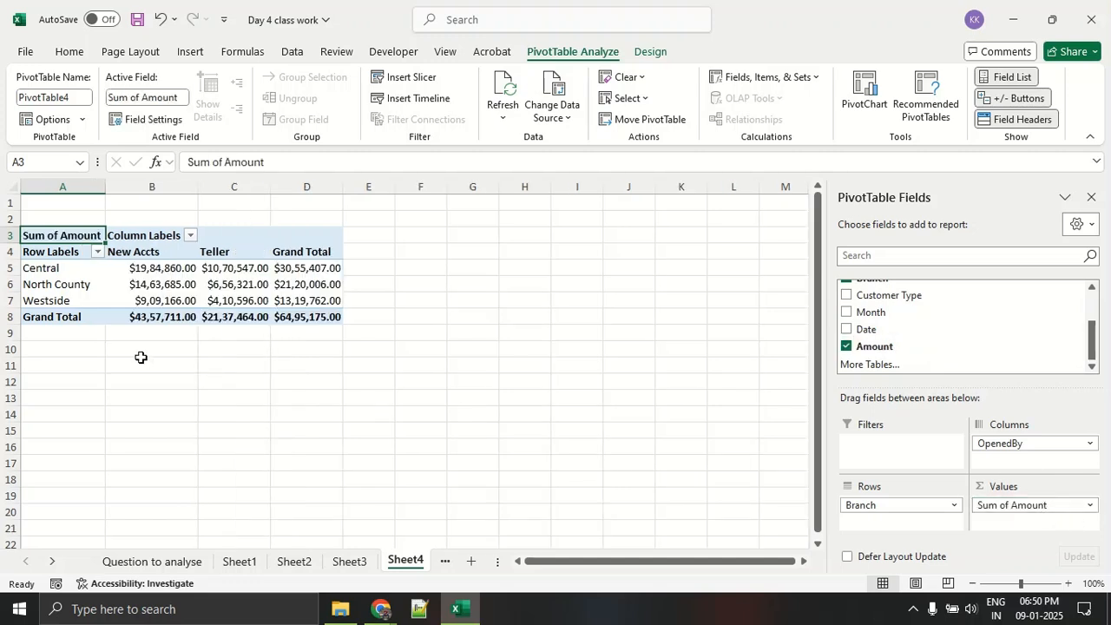
Examine the New Accts and Teller amounts for the Central and North County branches.
click(57, 269)
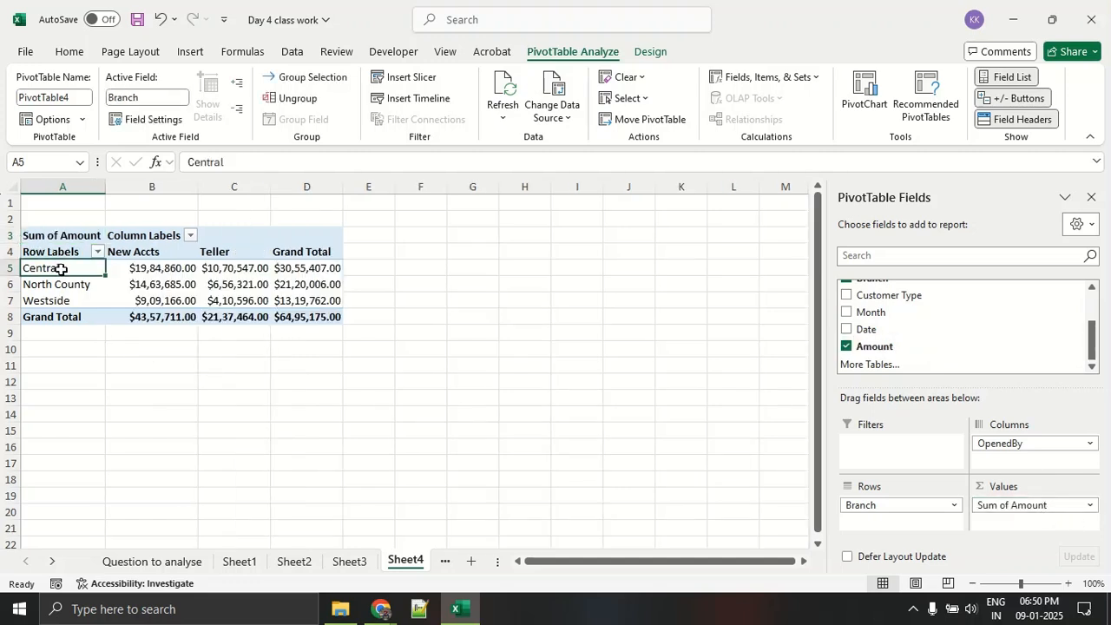
click(227, 265)
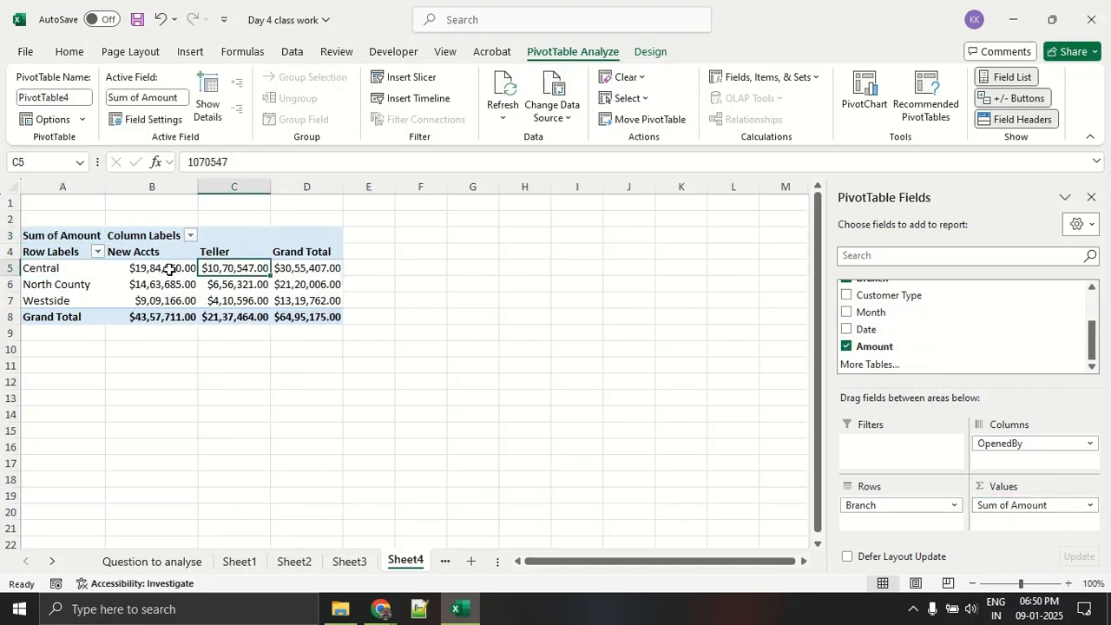
click(59, 288)
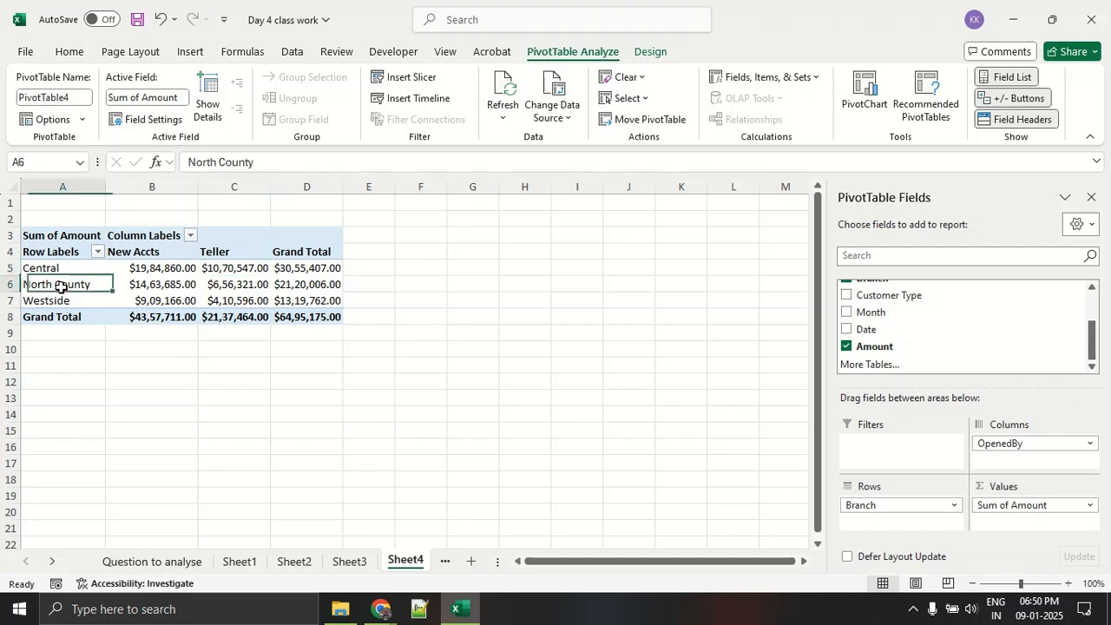
click(151, 258)
click(150, 286)
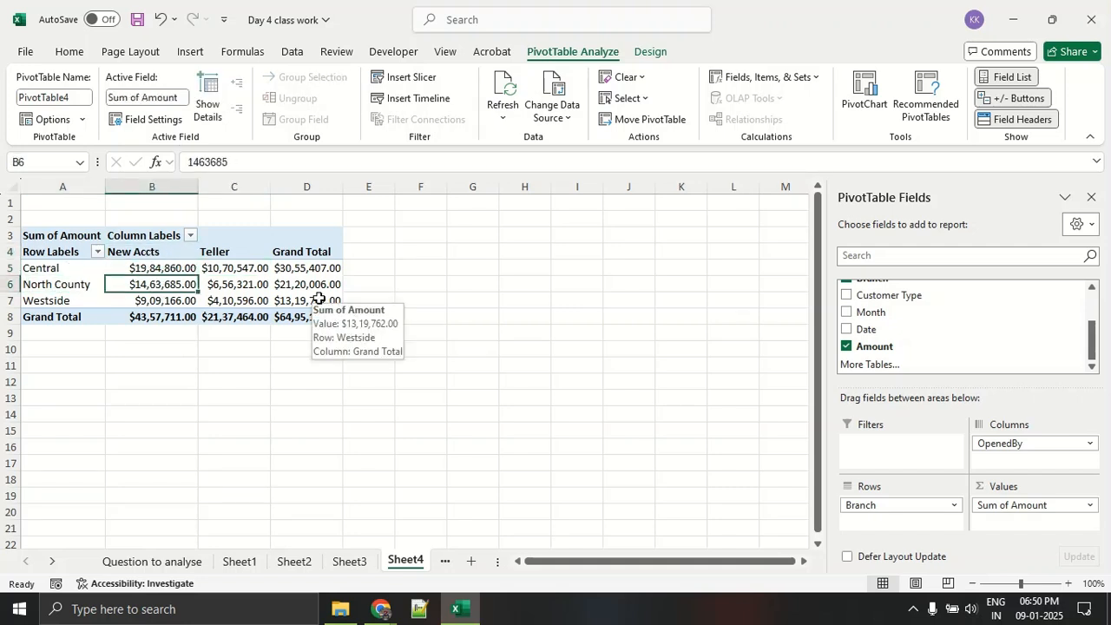
click(204, 348)
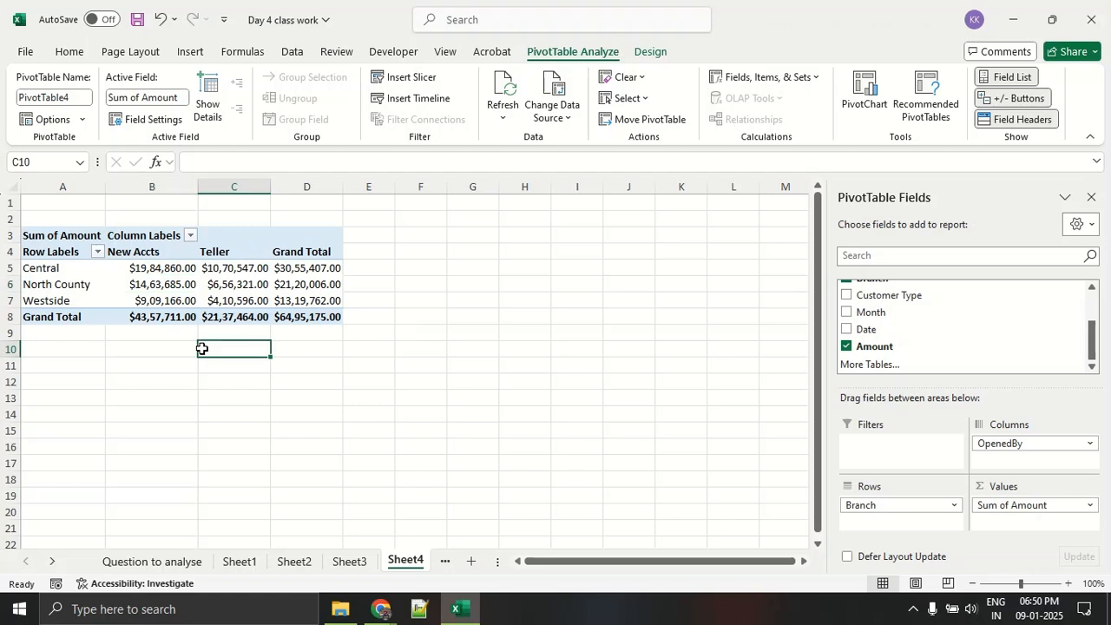
click(84, 284)
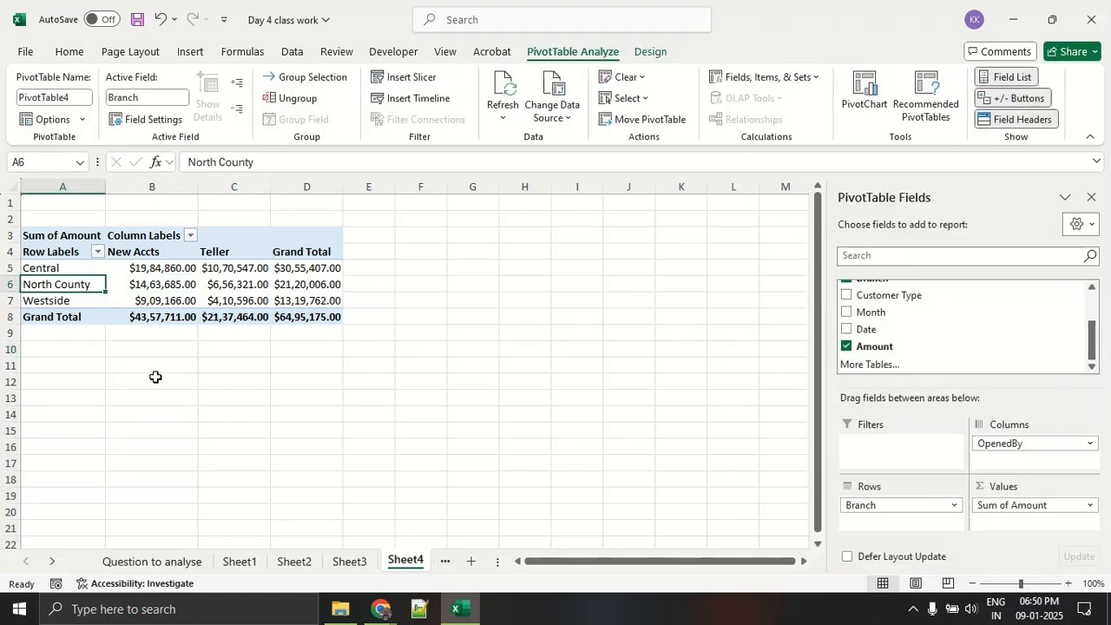
Compare the New Accts amounts with the Teller amounts across all three branches.
drag(140, 266, 146, 293)
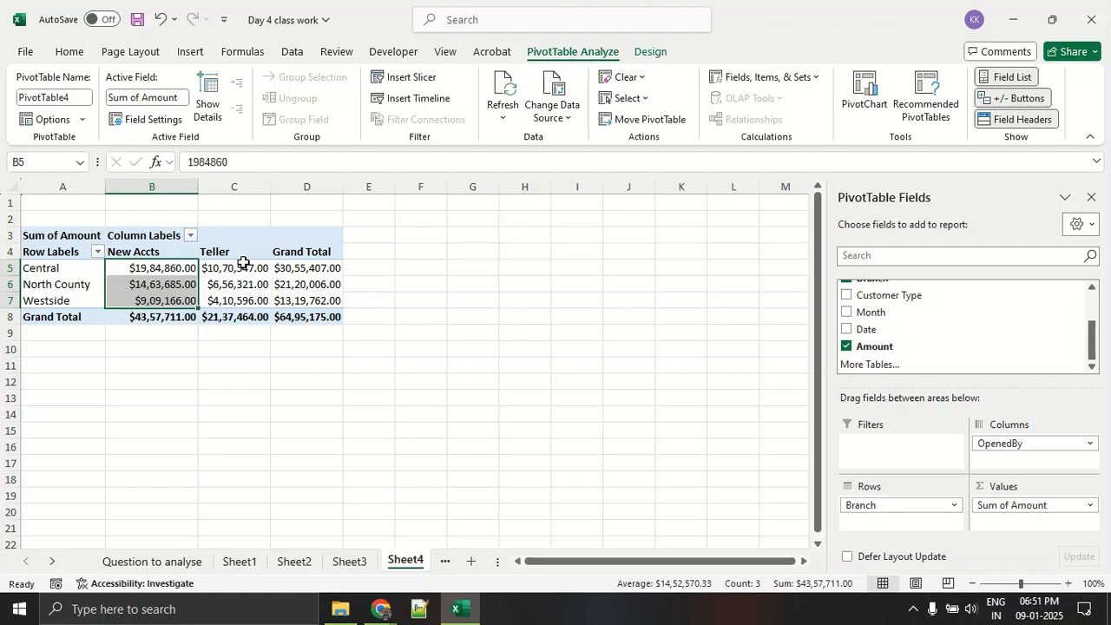
drag(240, 267, 244, 295)
click(168, 269)
drag(168, 269, 172, 295)
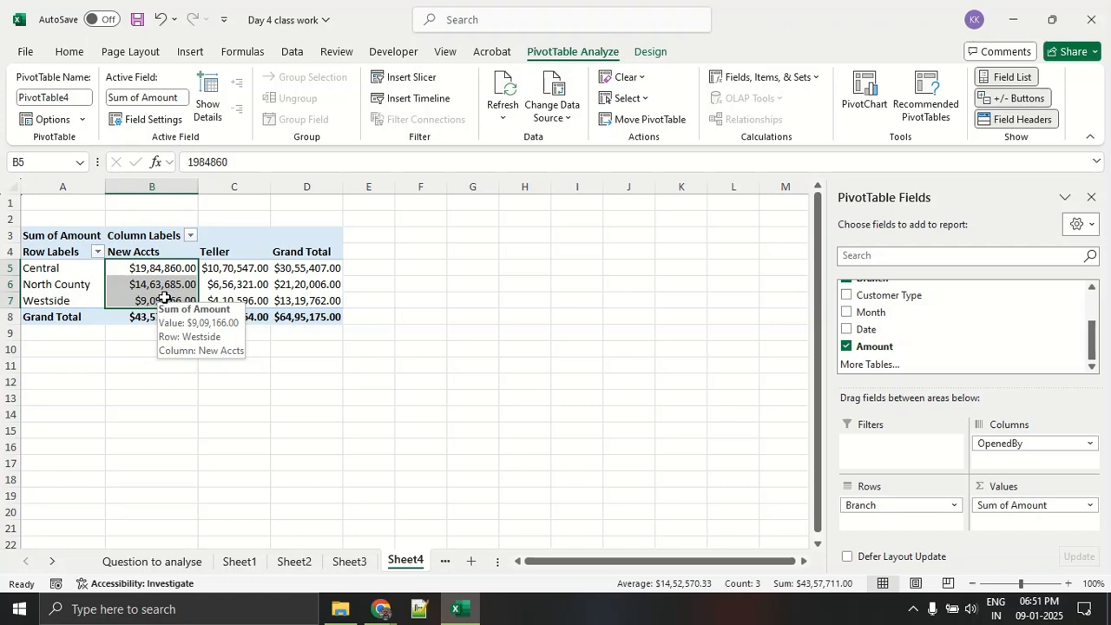
click(164, 298)
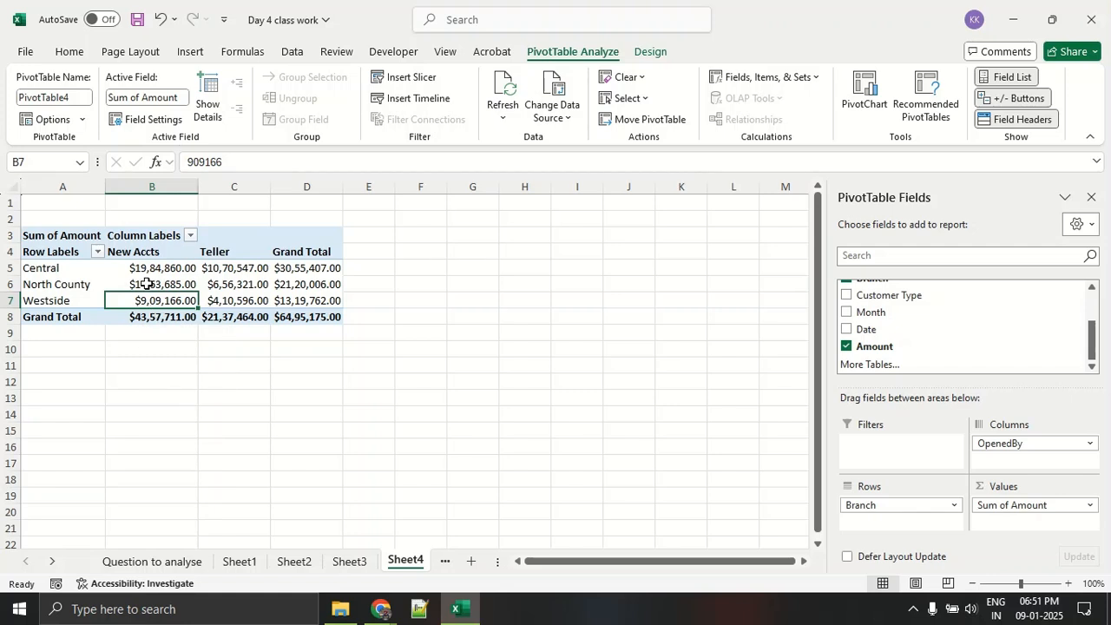
mouse_move(146, 284)
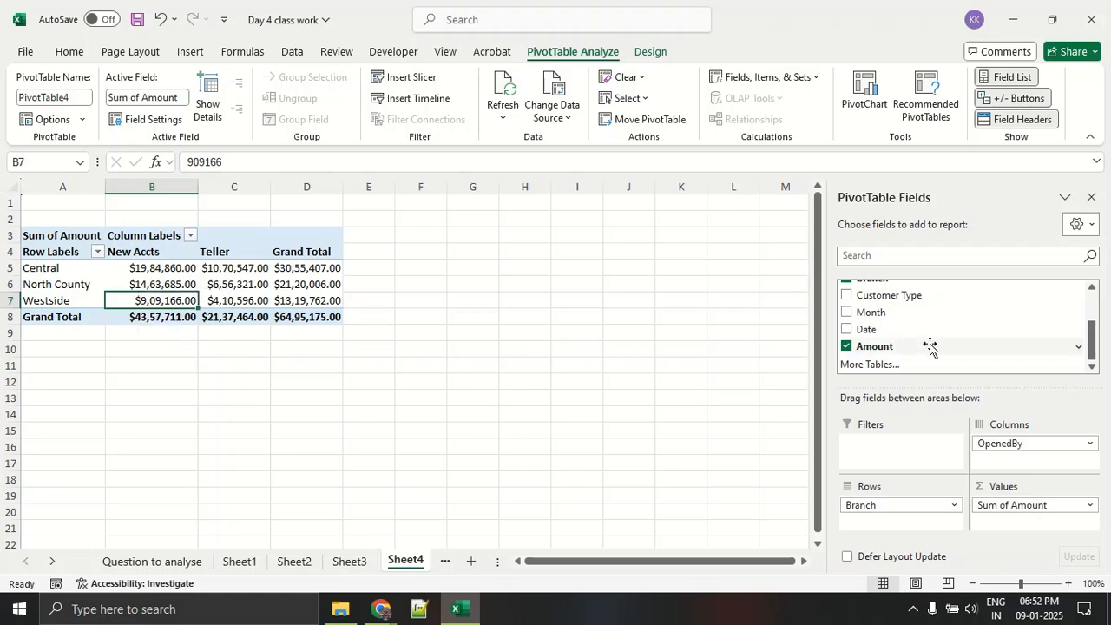
Replace OpenedBy with Agent in the columns and the Amount sum with a count of AcctType in the values.
scroll(920, 346, up, 3)
drag(902, 291, 723, 426)
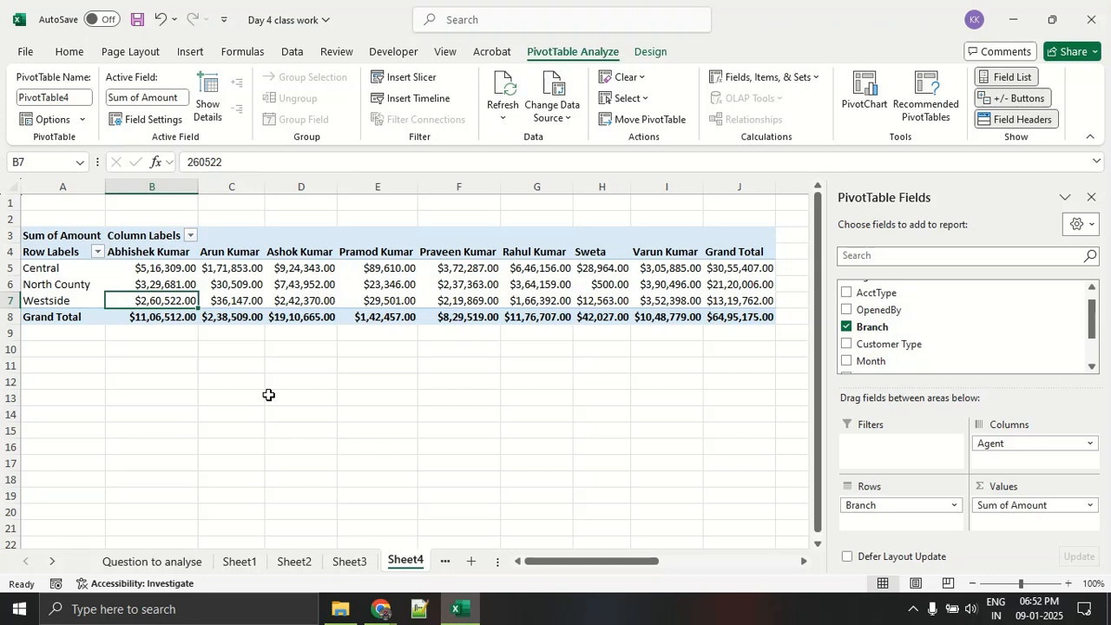
drag(917, 299, 649, 459)
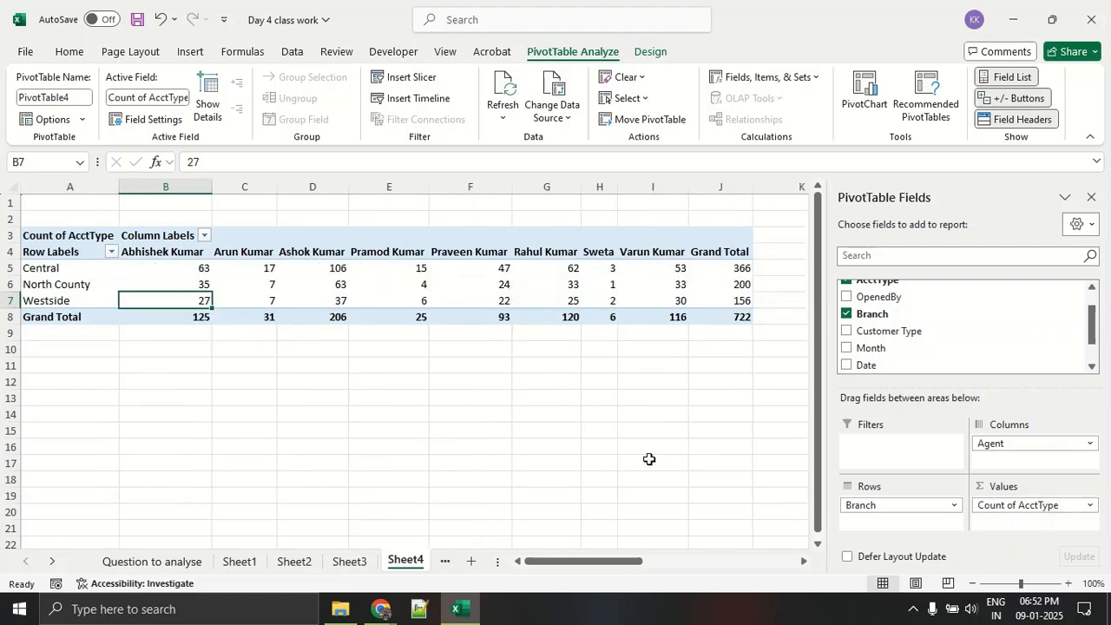
Check the Central branch's count for the first agent and replace AcctType with a count of Customer Type in the values.
click(66, 267)
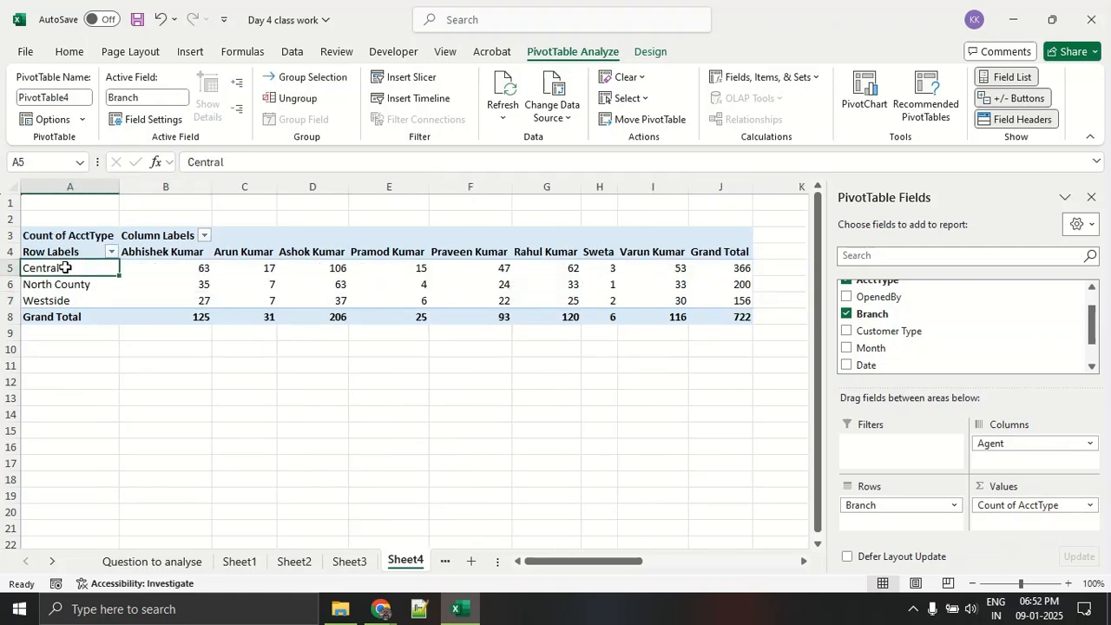
click(142, 269)
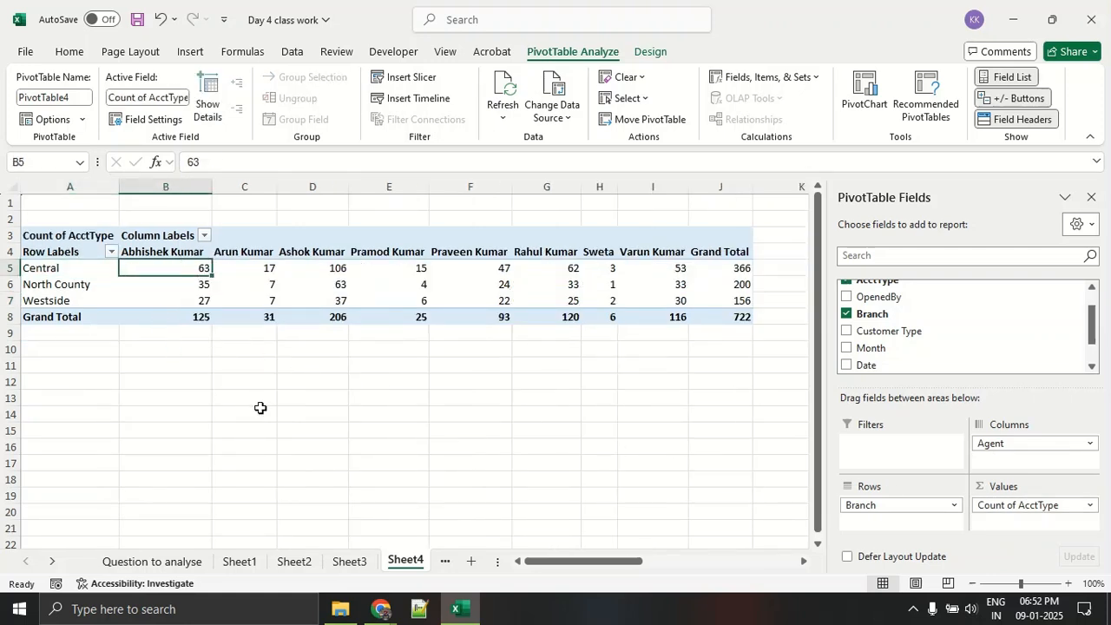
drag(889, 331, 582, 435)
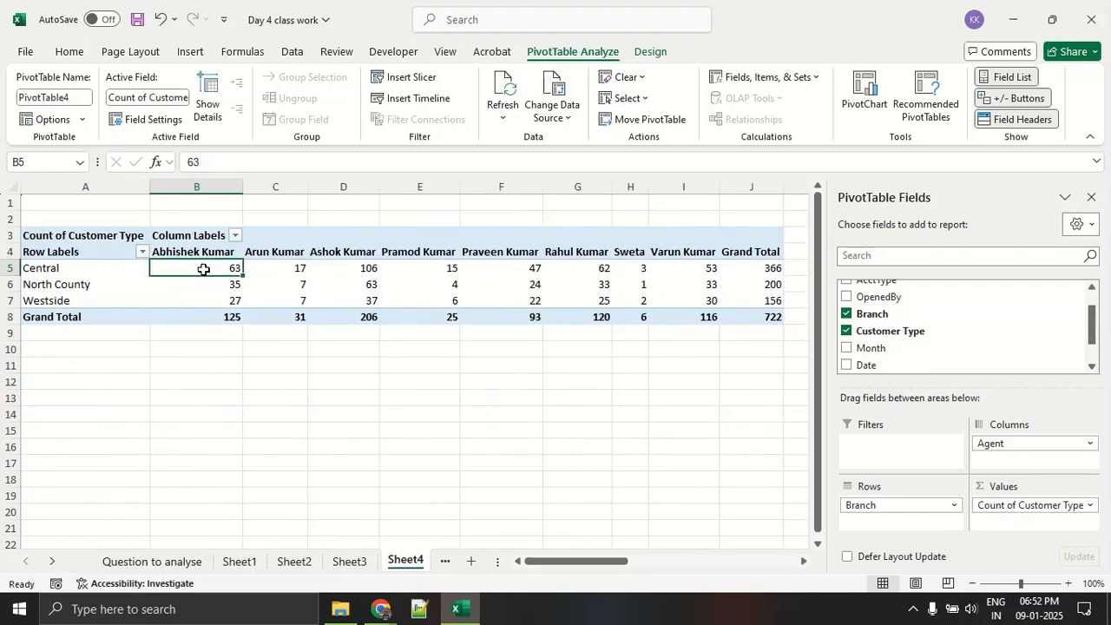
Check the question list and examine the Date column in the Pivot Table Dataset sheet.
mouse_move(203, 270)
click(163, 573)
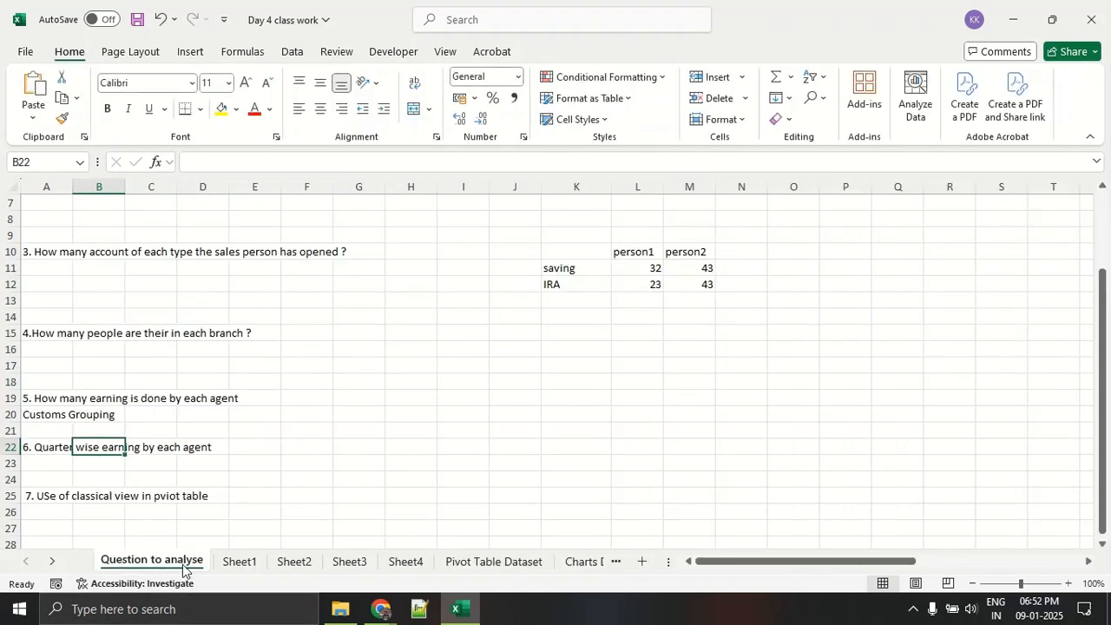
click(486, 562)
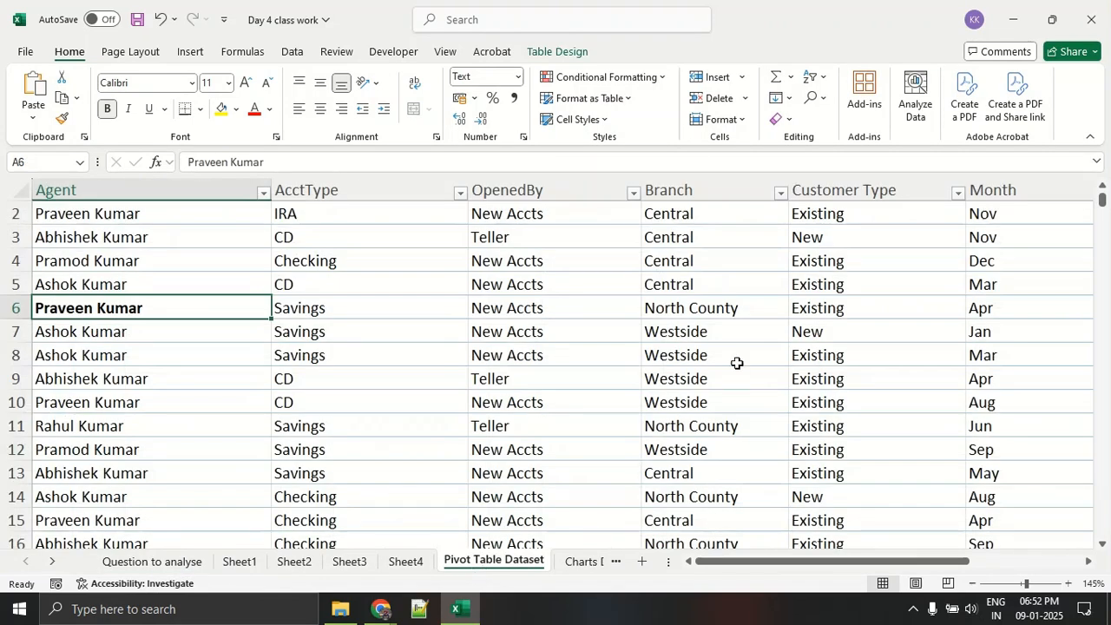
mouse_move(1068, 212)
mouse_down()
mouse_move(1064, 186)
mouse_move(943, 277)
mouse_move(1090, 473)
mouse_move(1062, 222)
mouse_up()
key(Escape)
drag(895, 561, 996, 560)
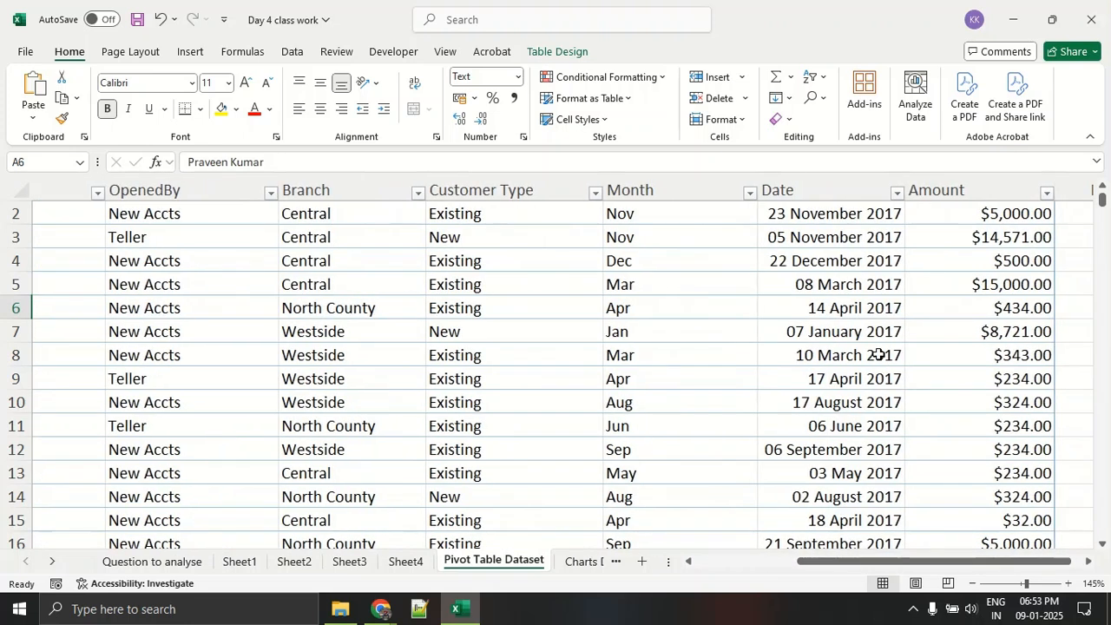
mouse_move(838, 214)
mouse_down()
mouse_move(807, 163)
mouse_move(794, 496)
mouse_move(868, 199)
mouse_move(833, 191)
mouse_up()
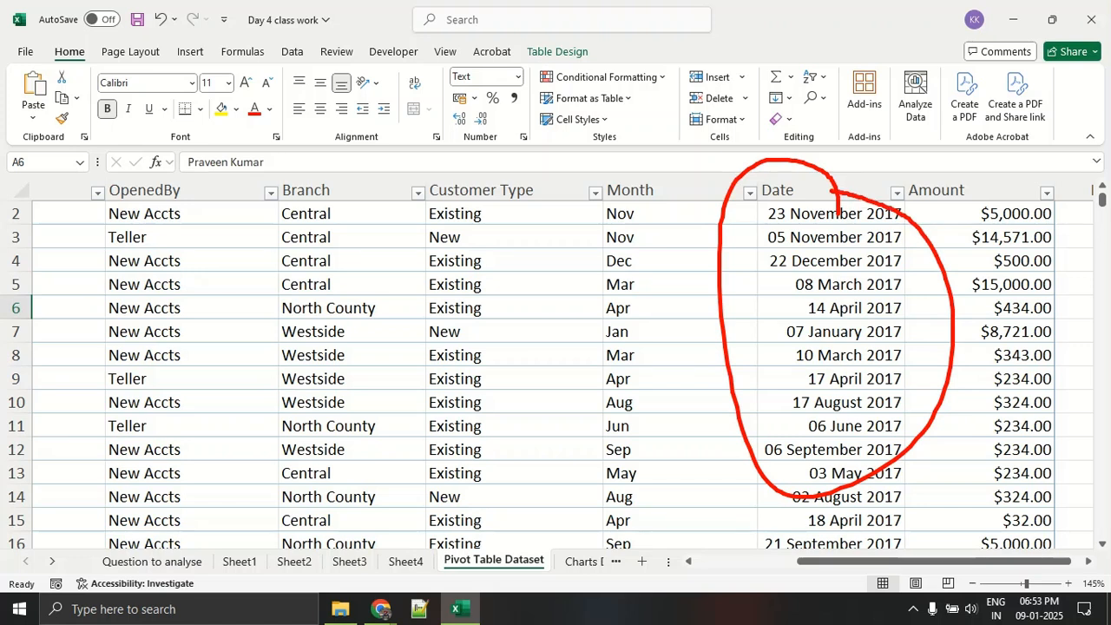
key(Escape)
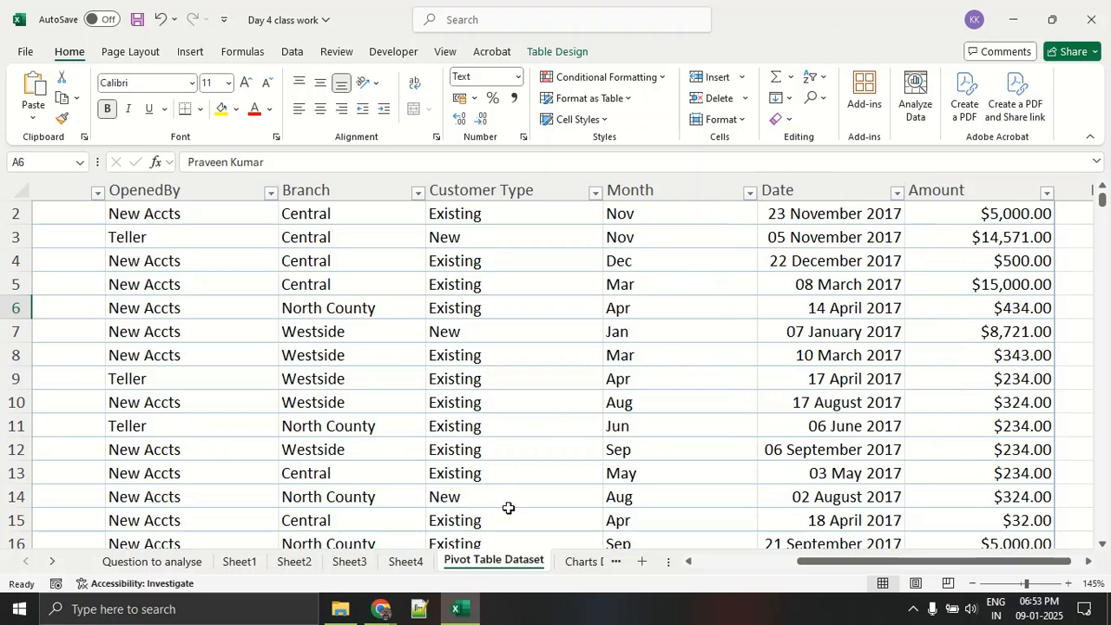
Add Month as a report filter to the Sheet4 PivotTable and filter it to Jan with multiple item selection enabled.
click(431, 566)
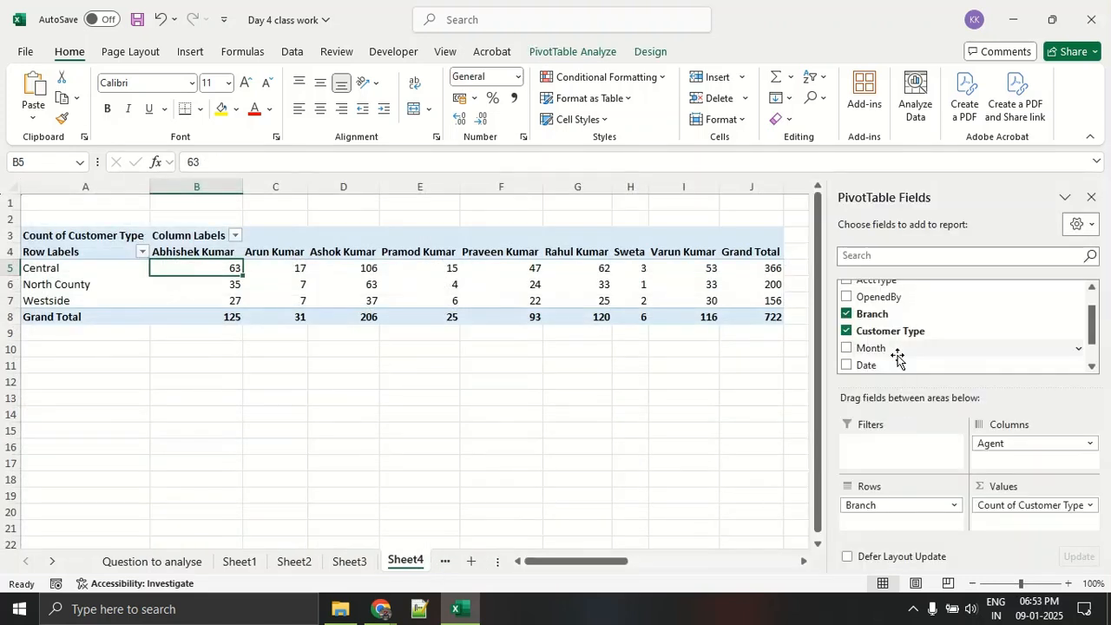
drag(898, 356, 901, 453)
click(234, 202)
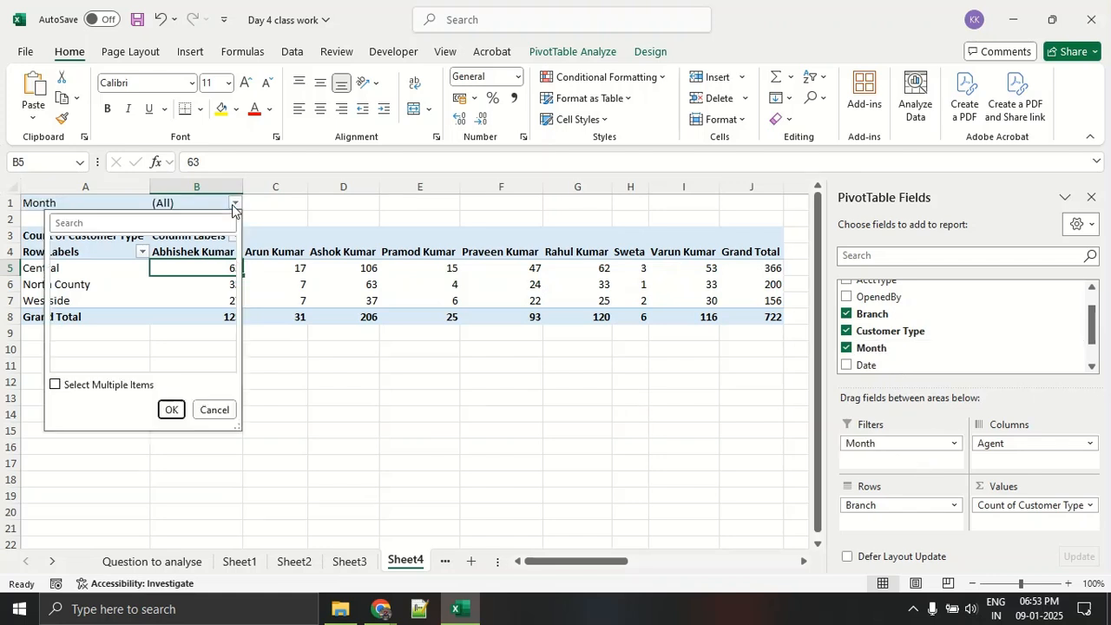
click(78, 258)
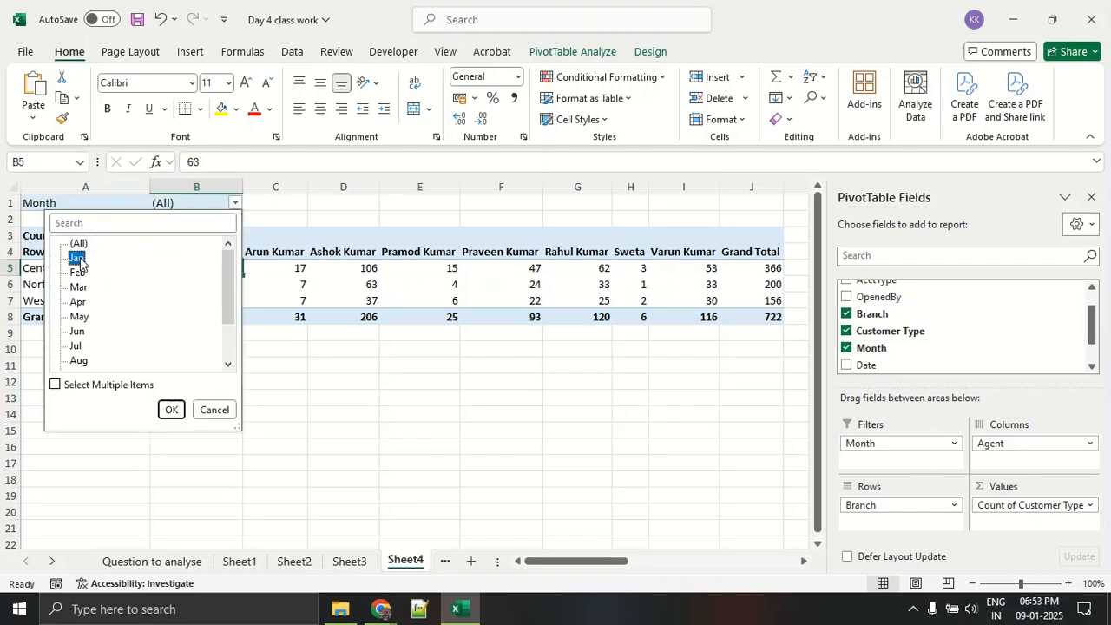
click(93, 386)
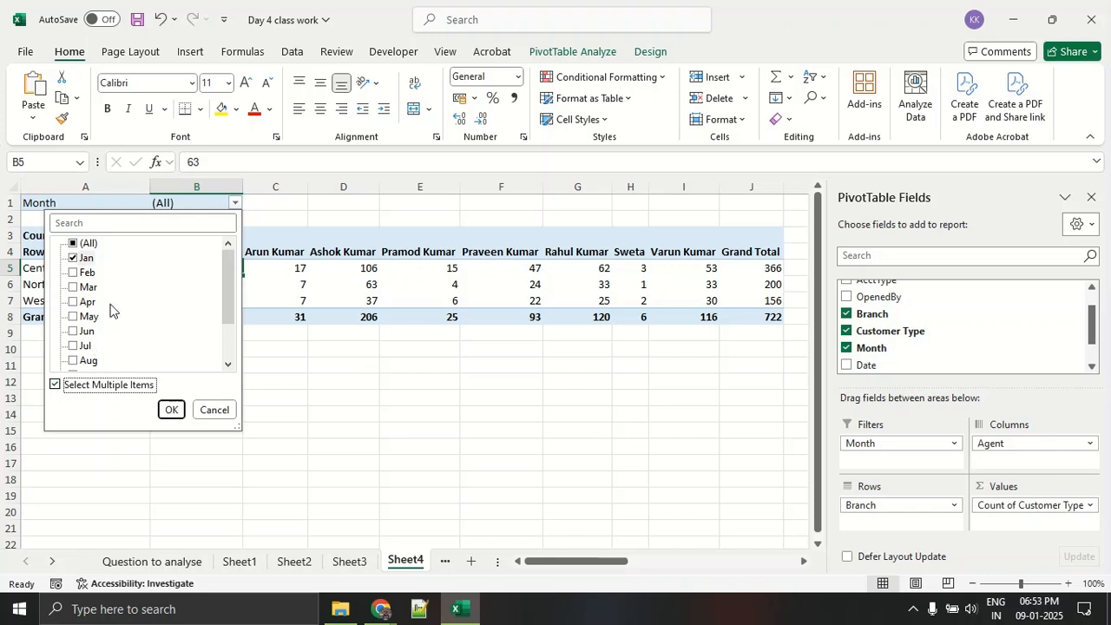
click(176, 413)
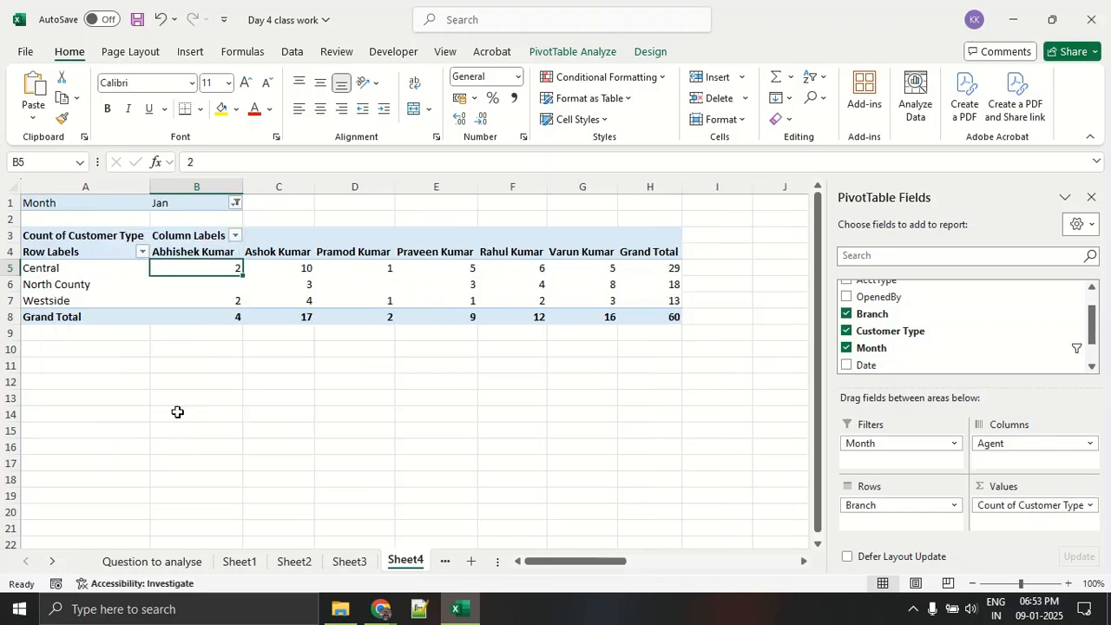
click(177, 412)
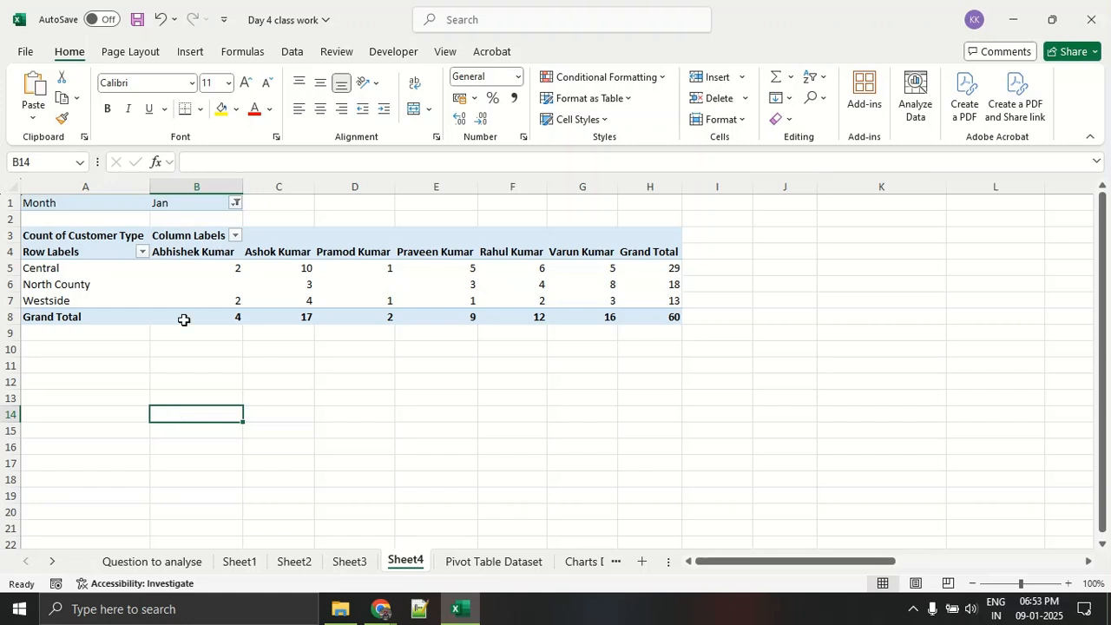
Extend the PivotTable's Month filter to include Feb and Mar.
click(236, 203)
click(88, 273)
click(80, 287)
click(169, 410)
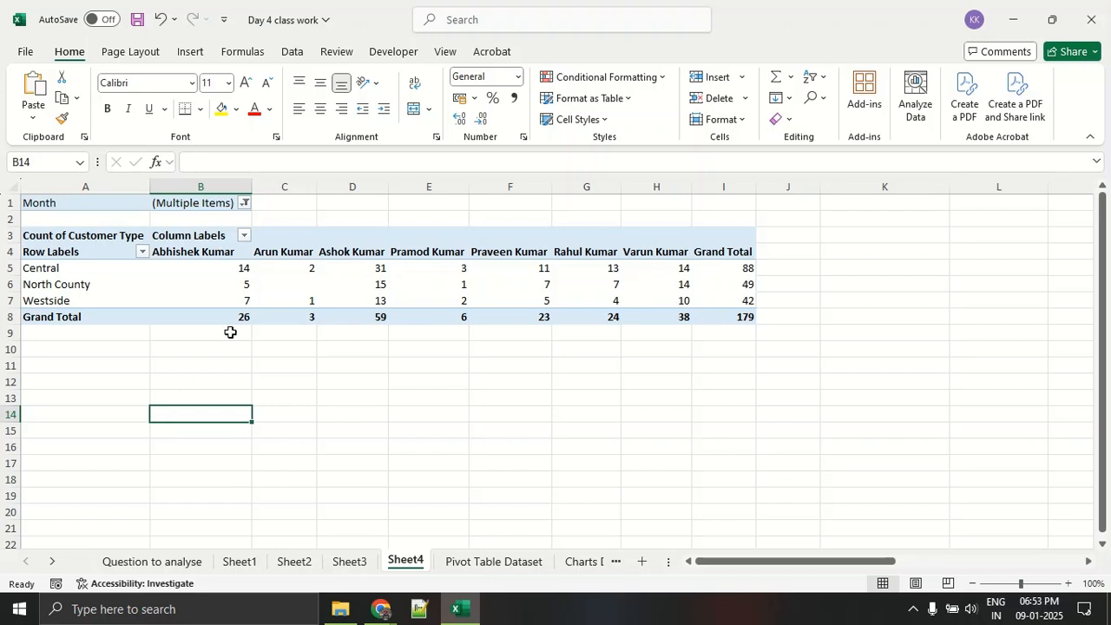
Replace Month with Date as the PivotTable's report filter and filter it to 03 January 2017.
click(247, 274)
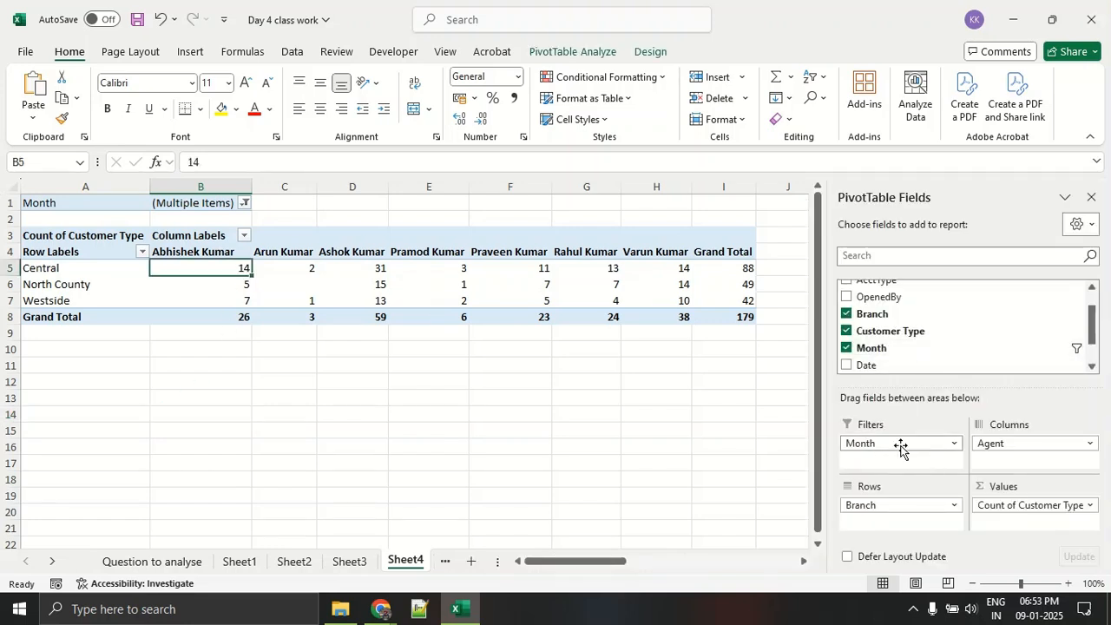
drag(900, 448, 686, 436)
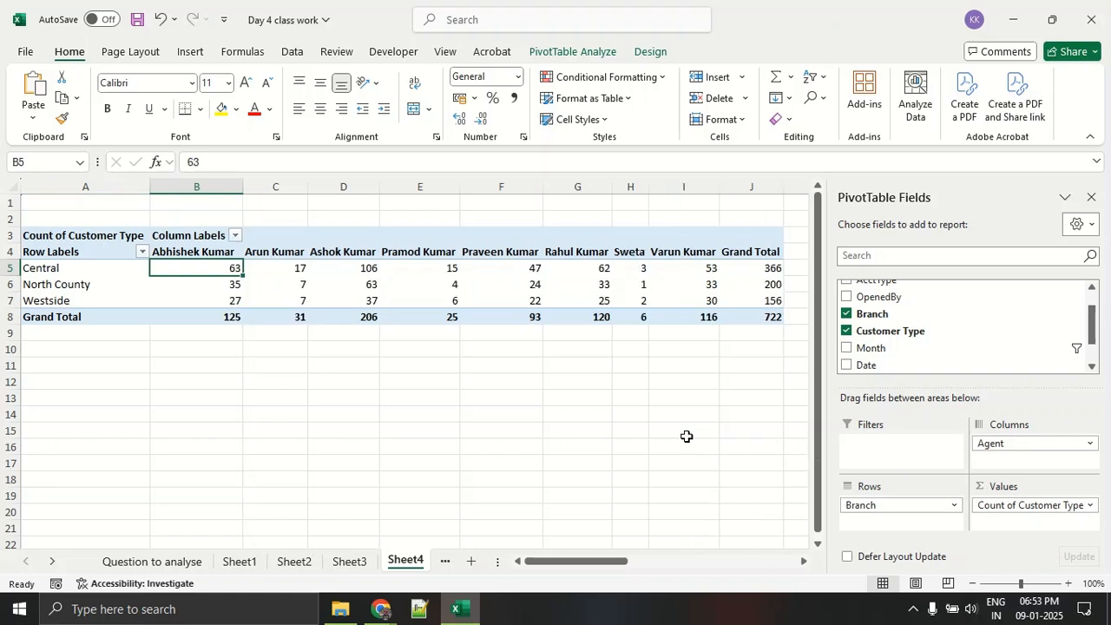
scroll(945, 350, down, 2)
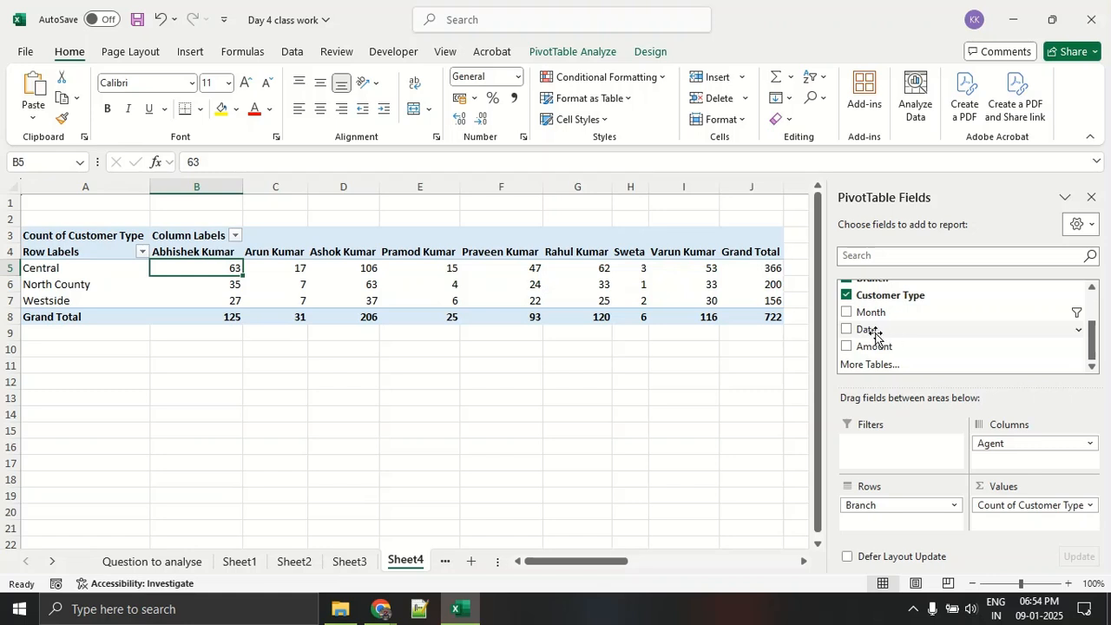
drag(878, 330, 897, 458)
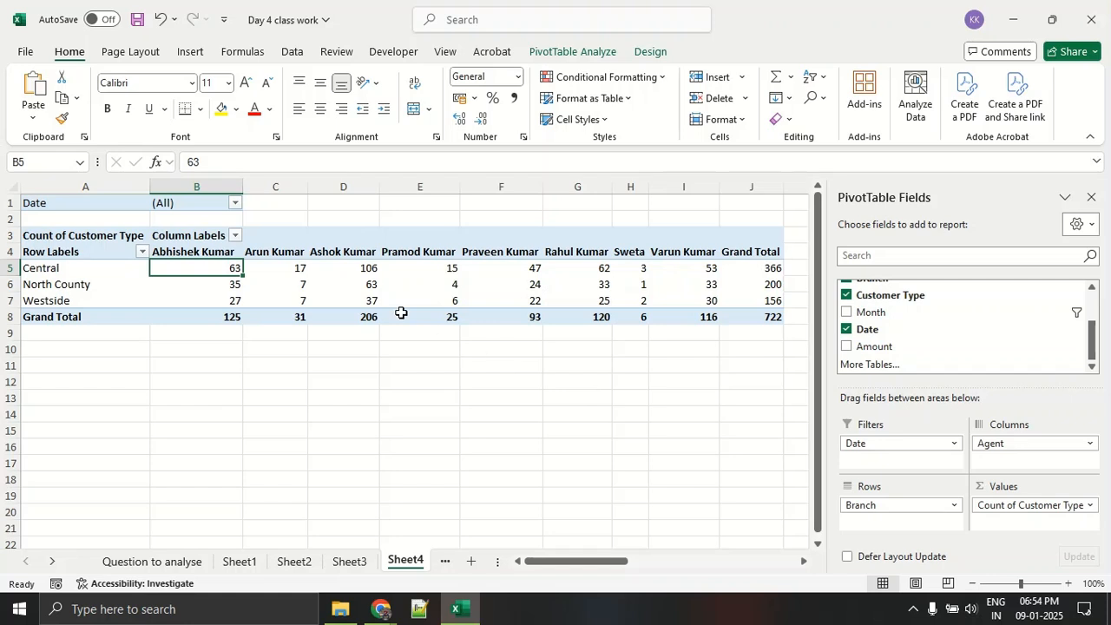
click(235, 203)
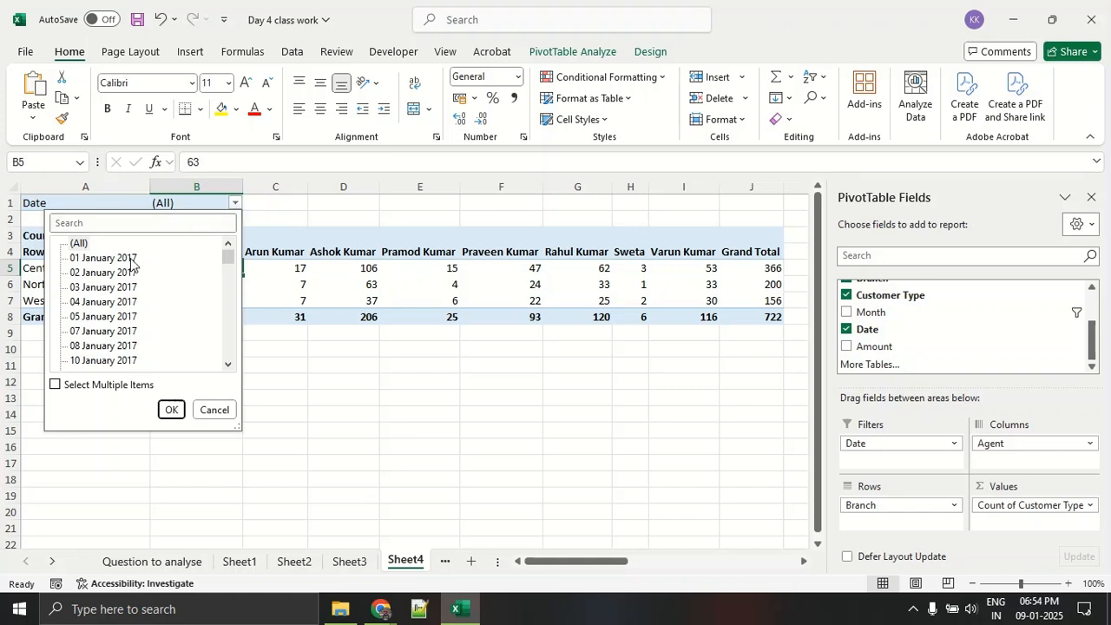
click(115, 287)
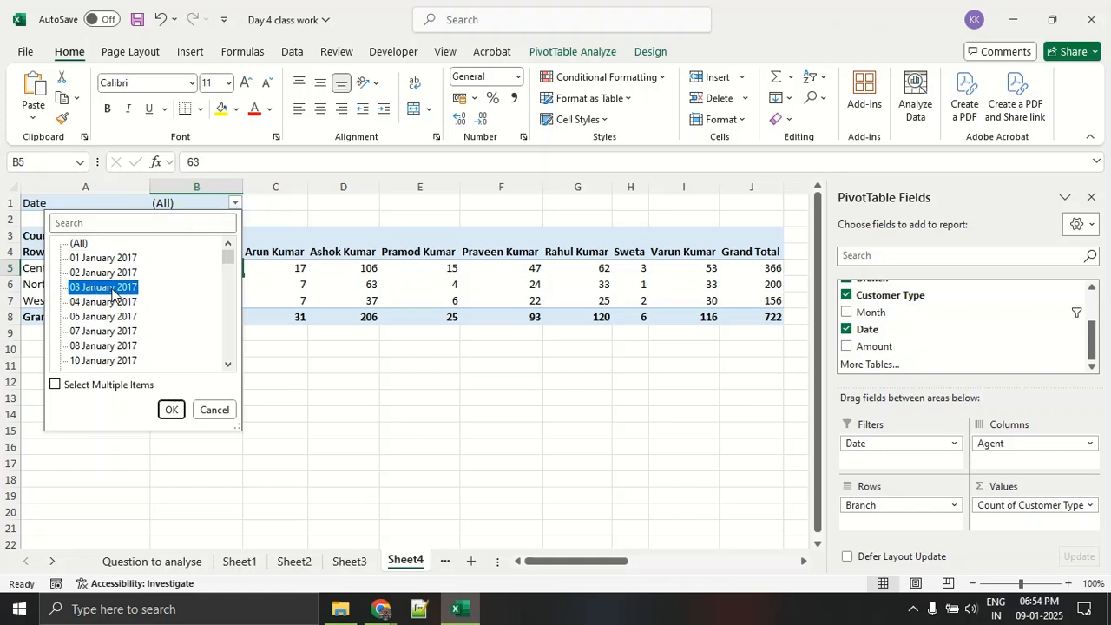
click(171, 409)
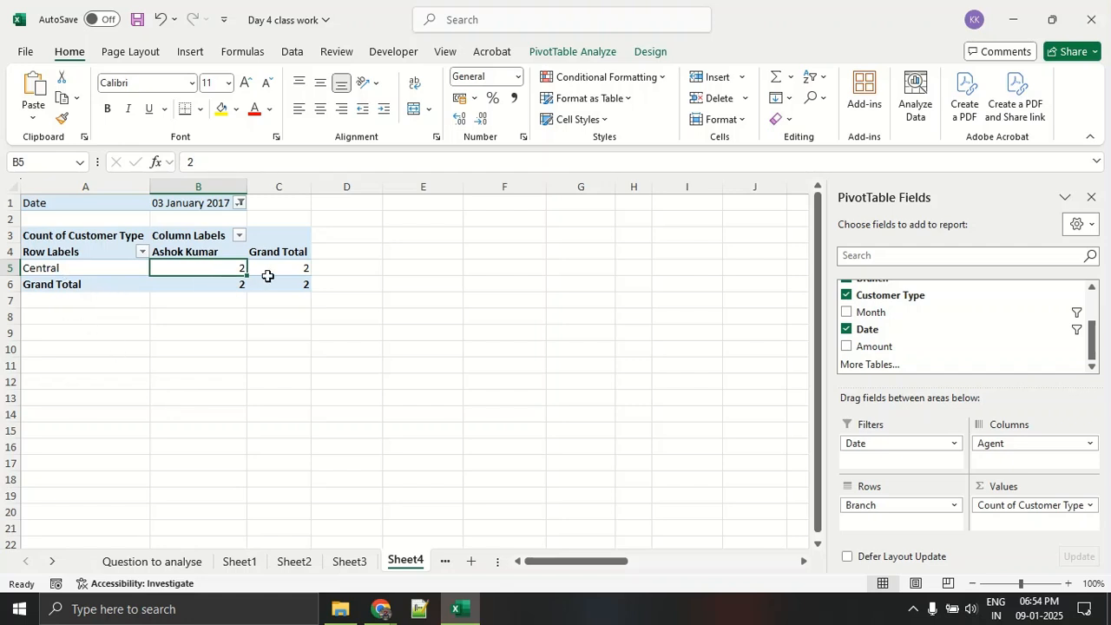
mouse_move(298, 280)
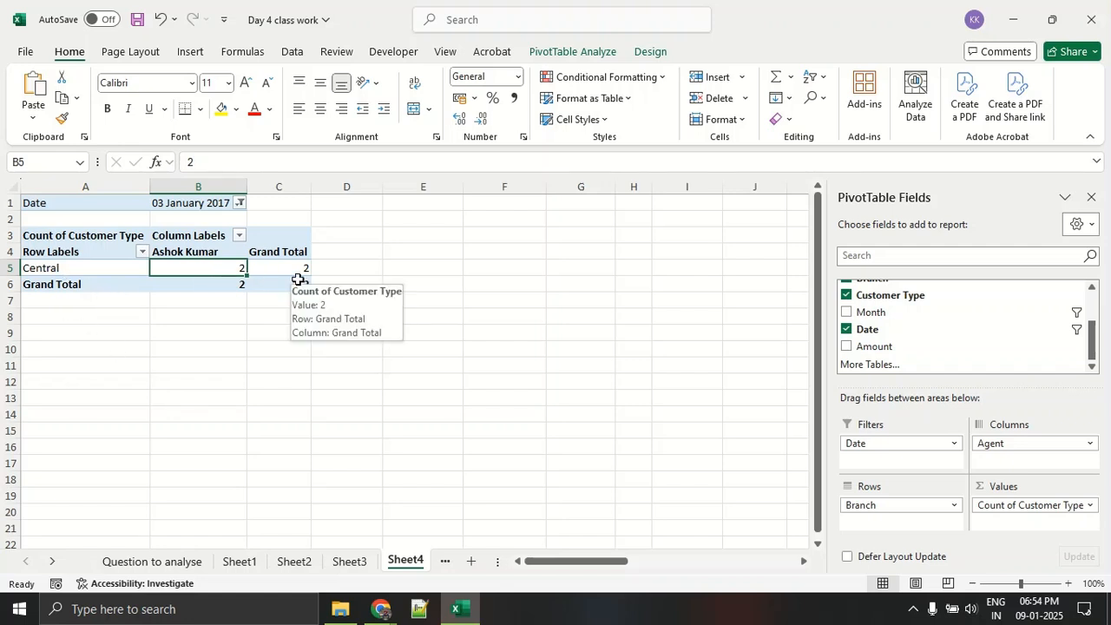
Look through the dates offered by the Date filter, leave it unchanged and remove Date from the report filters.
click(240, 203)
scroll(149, 321, down, 4)
scroll(149, 321, down, 20)
scroll(149, 321, down, 10)
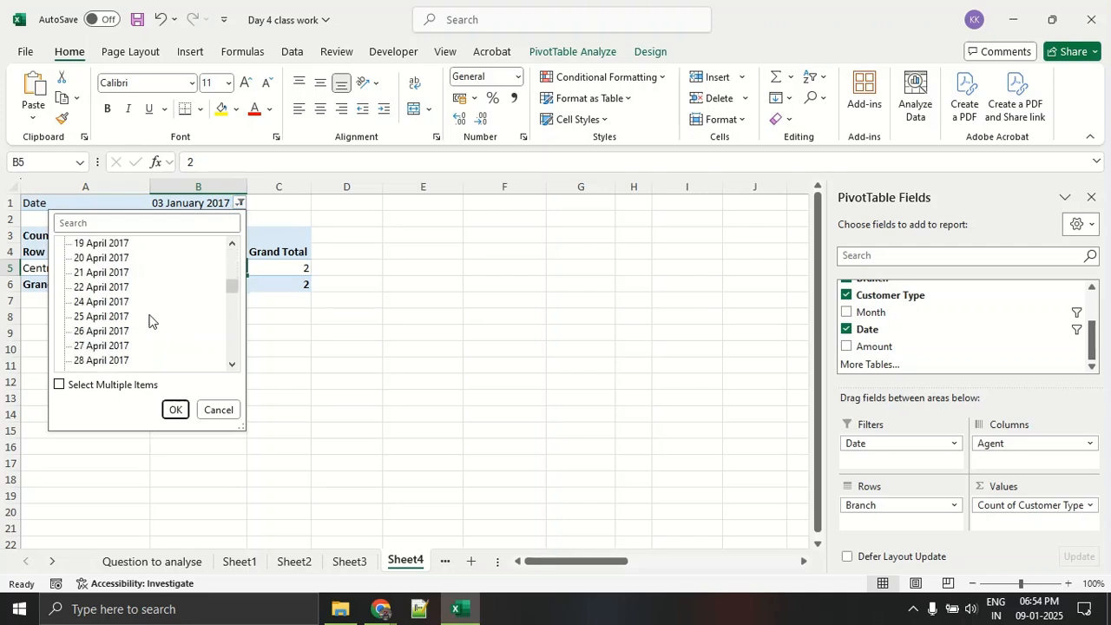
click(219, 410)
drag(917, 438, 717, 415)
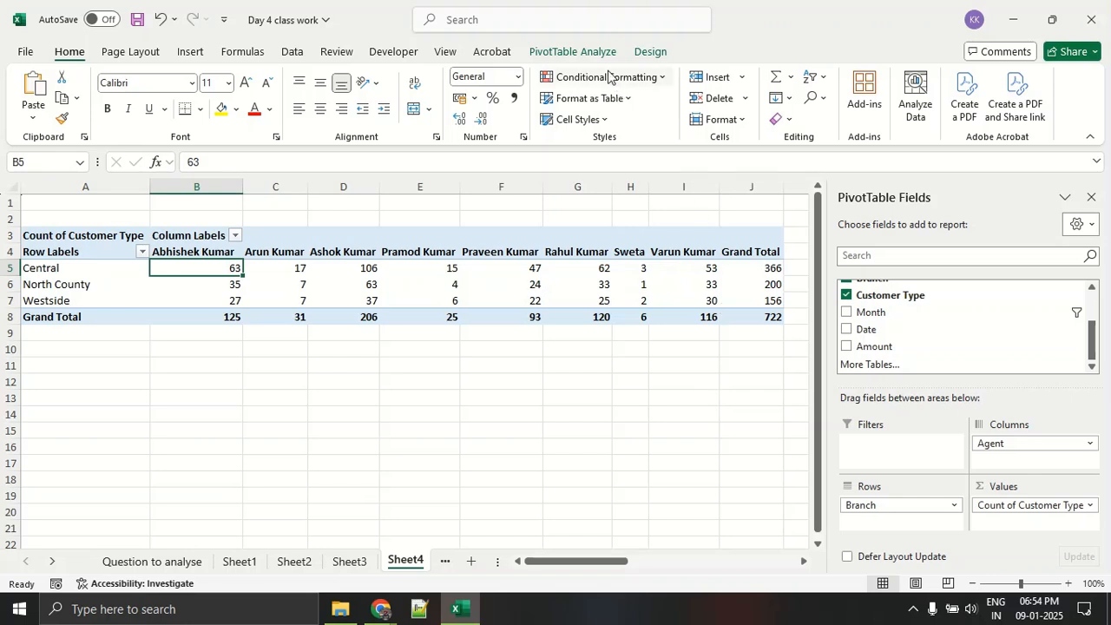
Insert a timeline for the Date field and place it in the empty area below the PivotTable.
click(573, 52)
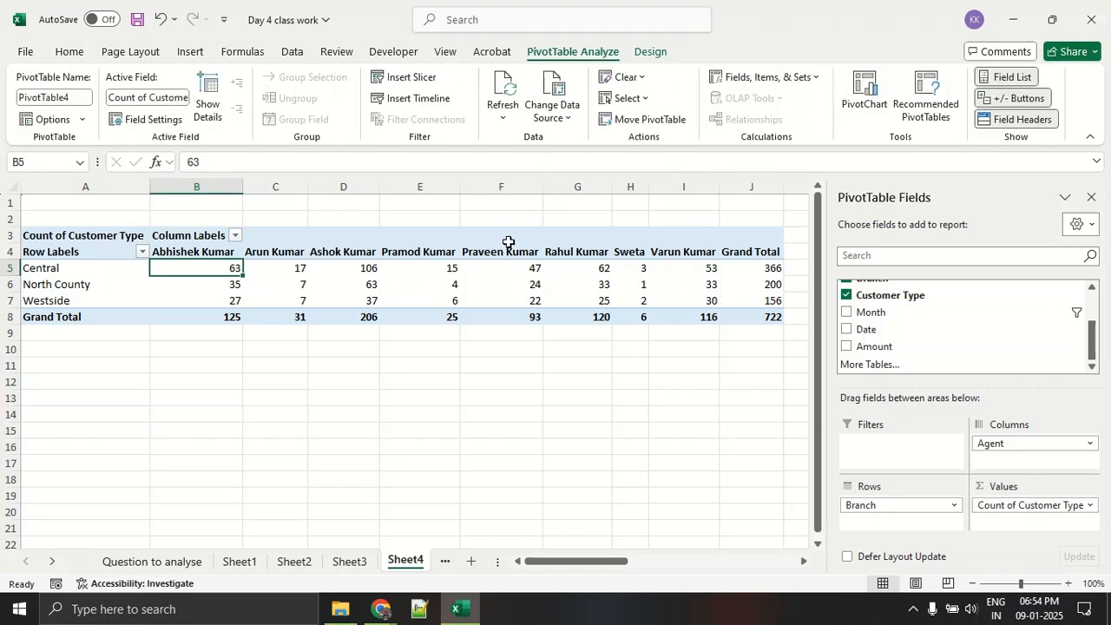
mouse_move(445, 91)
mouse_down()
mouse_move(358, 87)
mouse_move(402, 109)
mouse_move(458, 99)
mouse_up()
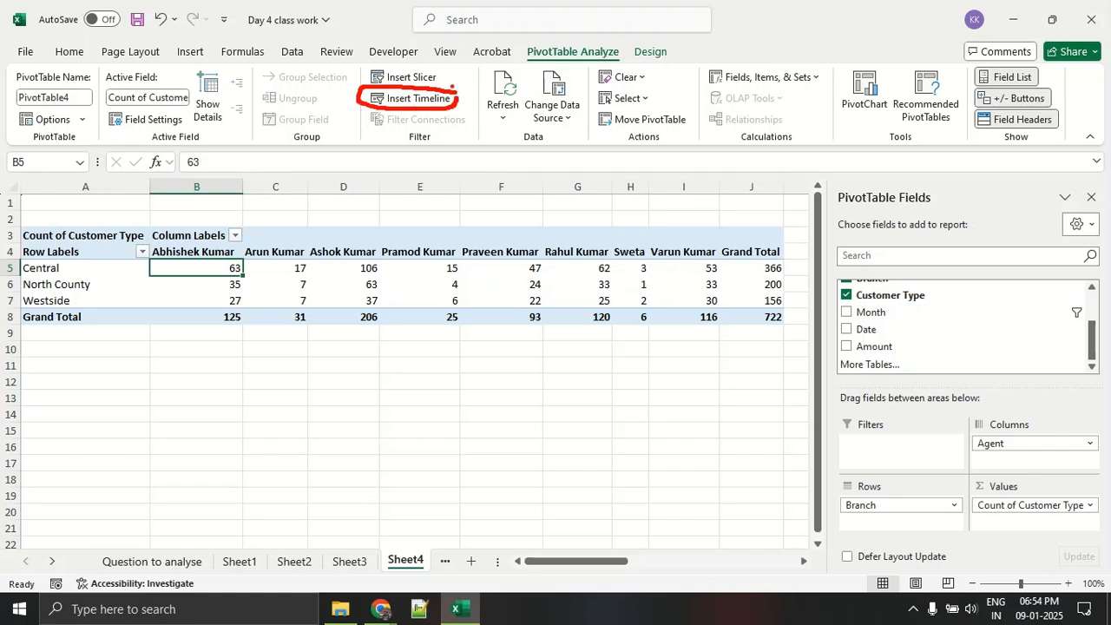
mouse_move(590, 38)
mouse_down()
mouse_move(531, 59)
mouse_move(630, 63)
mouse_move(564, 33)
mouse_up()
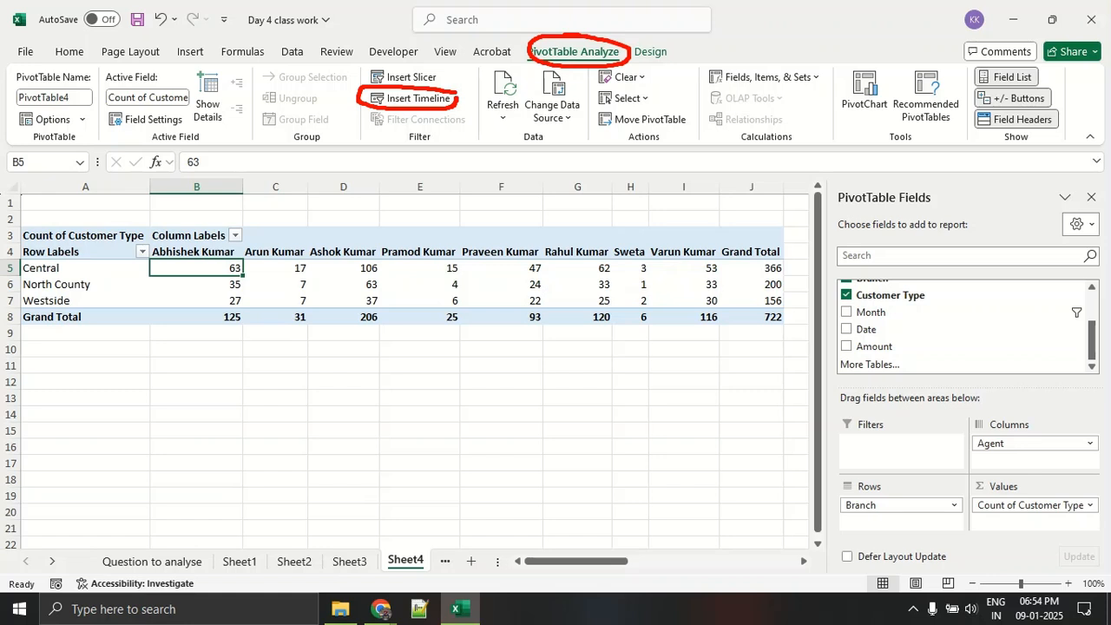
click(449, 105)
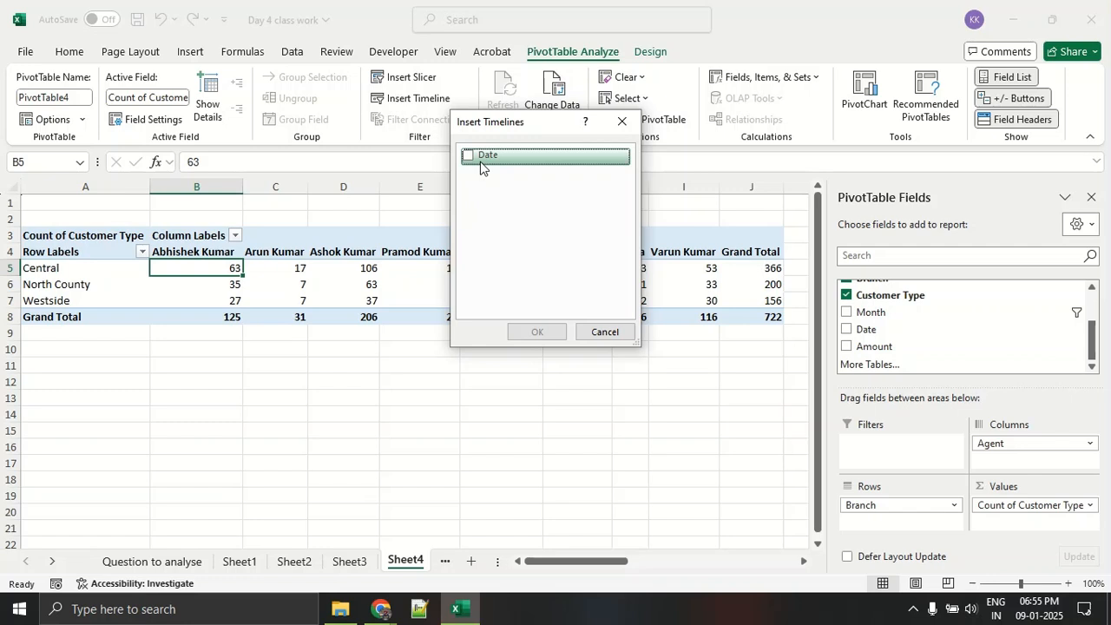
click(478, 164)
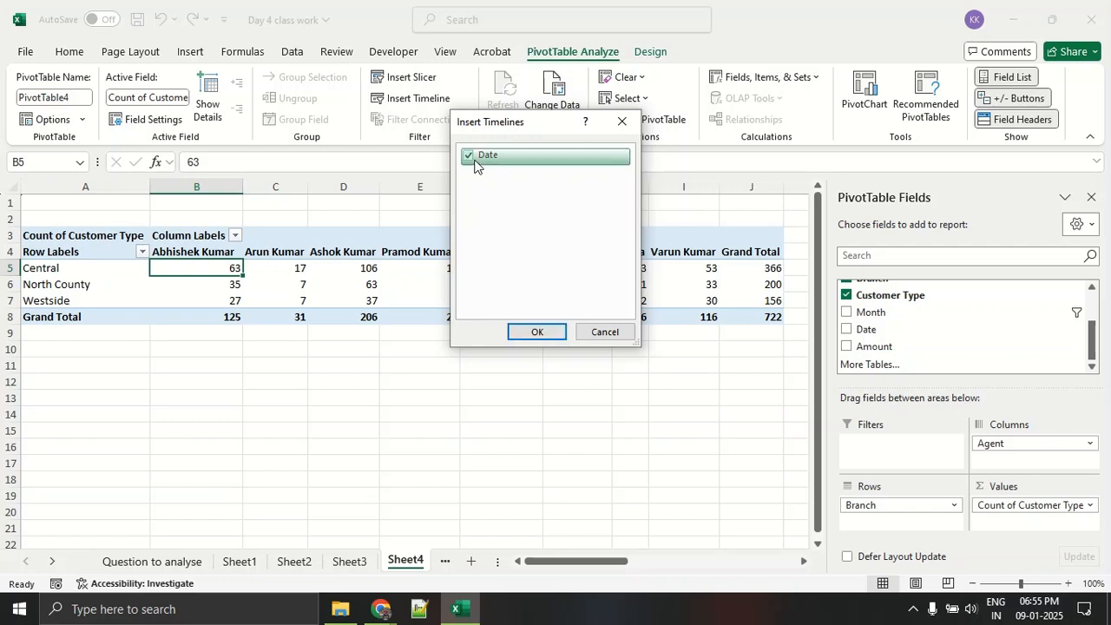
click(537, 331)
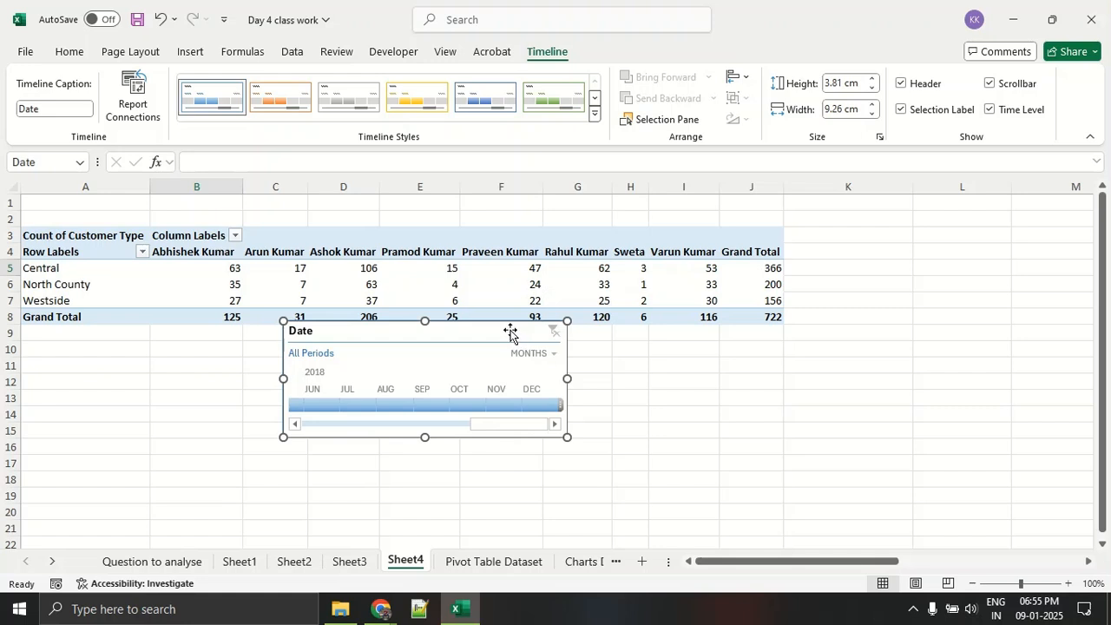
drag(464, 340, 563, 377)
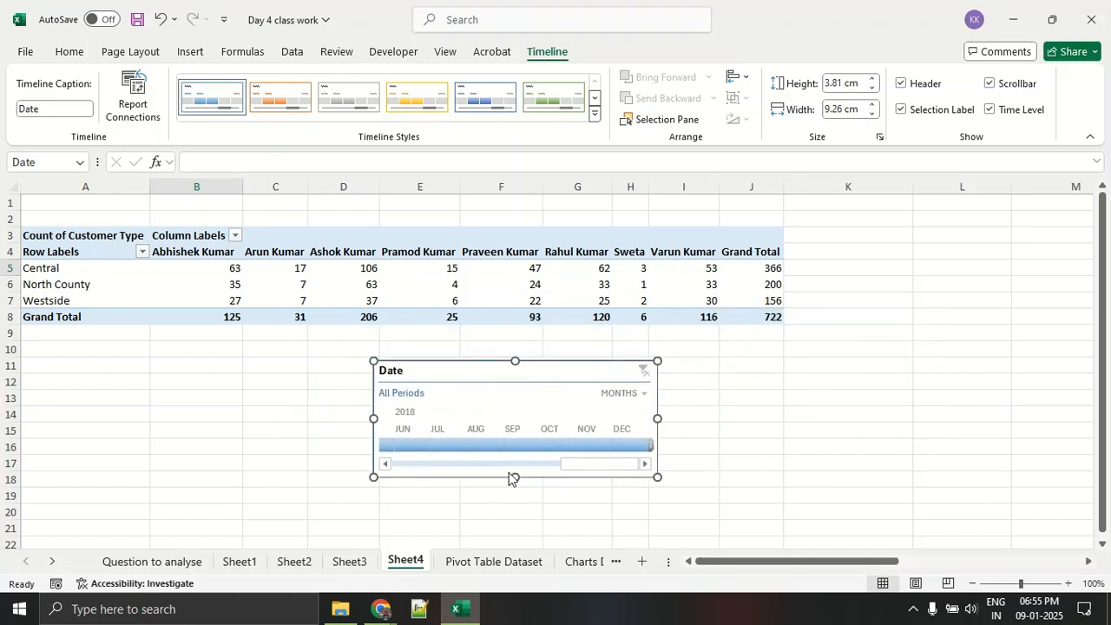
Filter the PivotTable with the Date timeline to Jan 2017, Feb 2017 and Apr 2017 in turn.
drag(572, 473, 387, 464)
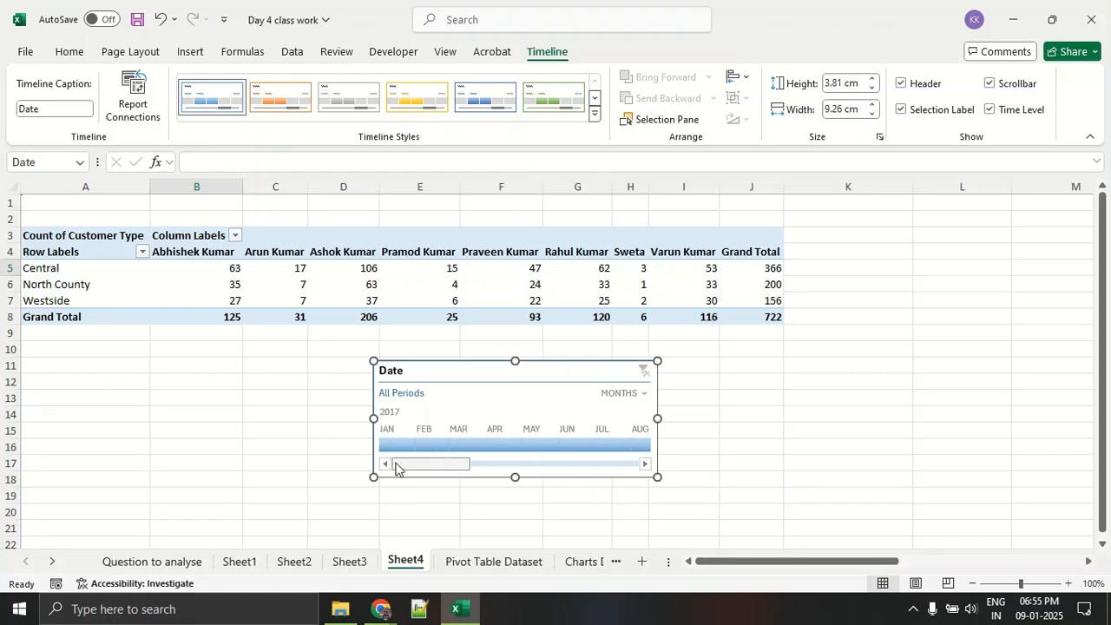
click(395, 447)
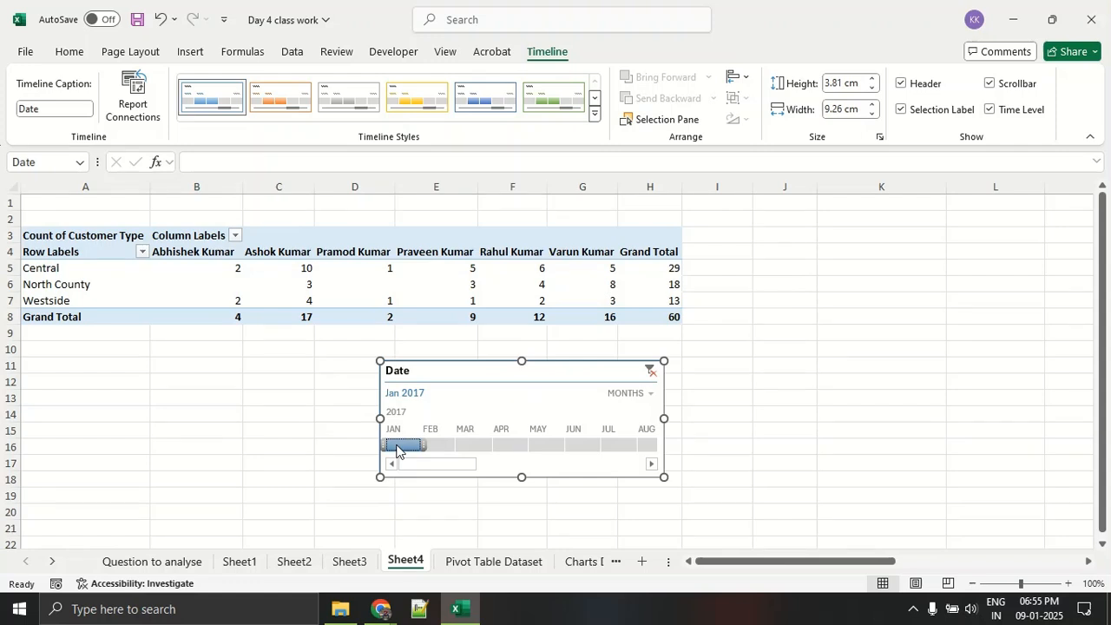
click(438, 446)
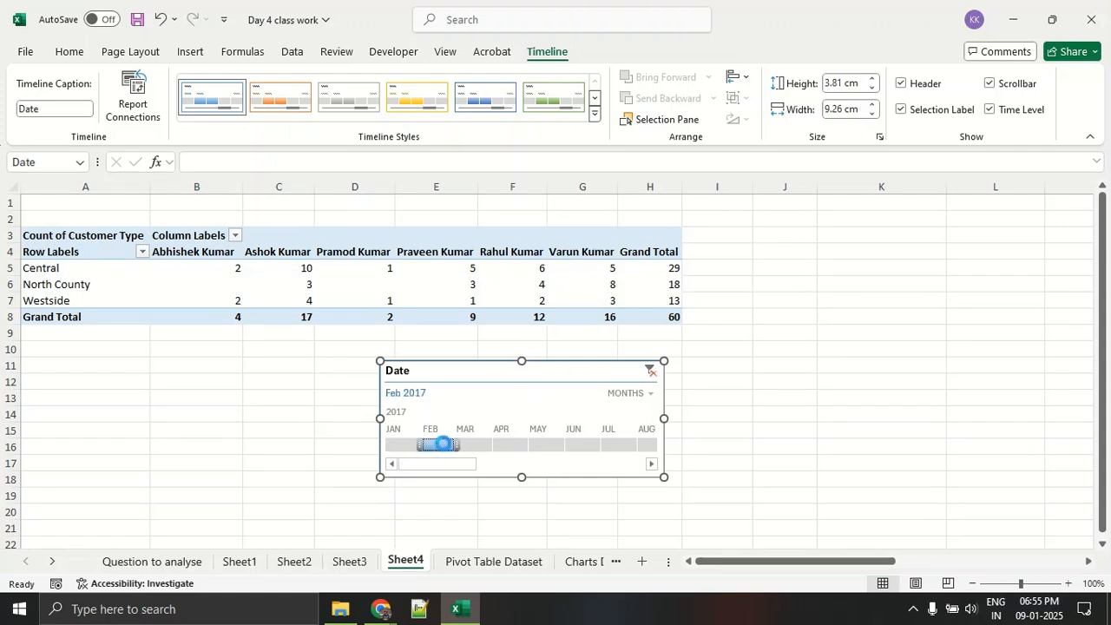
click(518, 449)
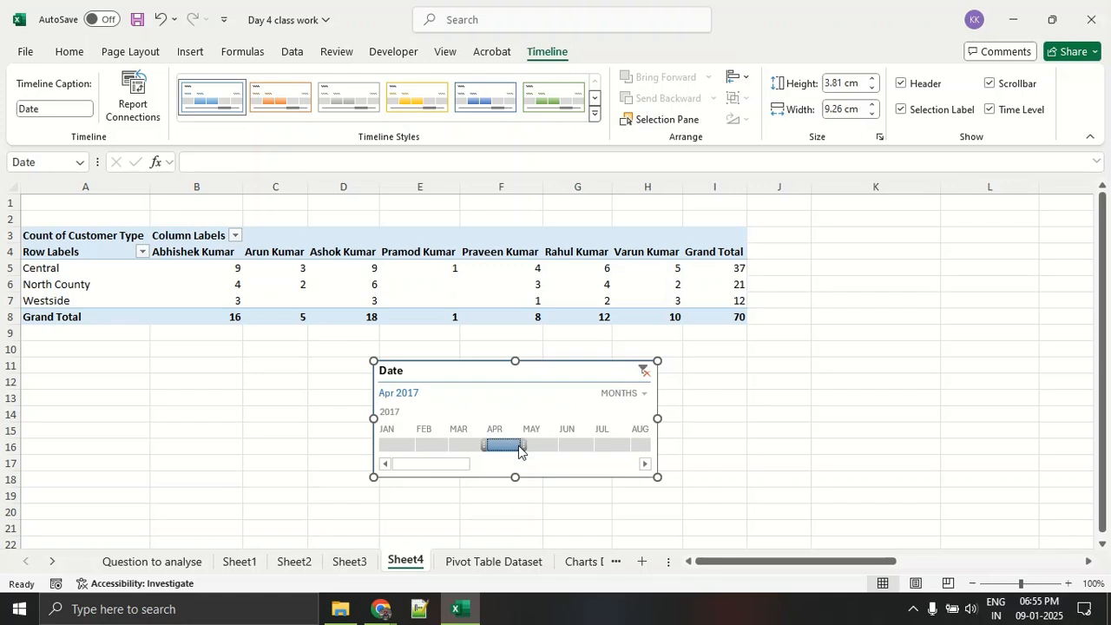
Extend the timeline selection to Mar - Apr 2017, and switch it to the range Jul - Aug 2017.
drag(483, 446, 447, 448)
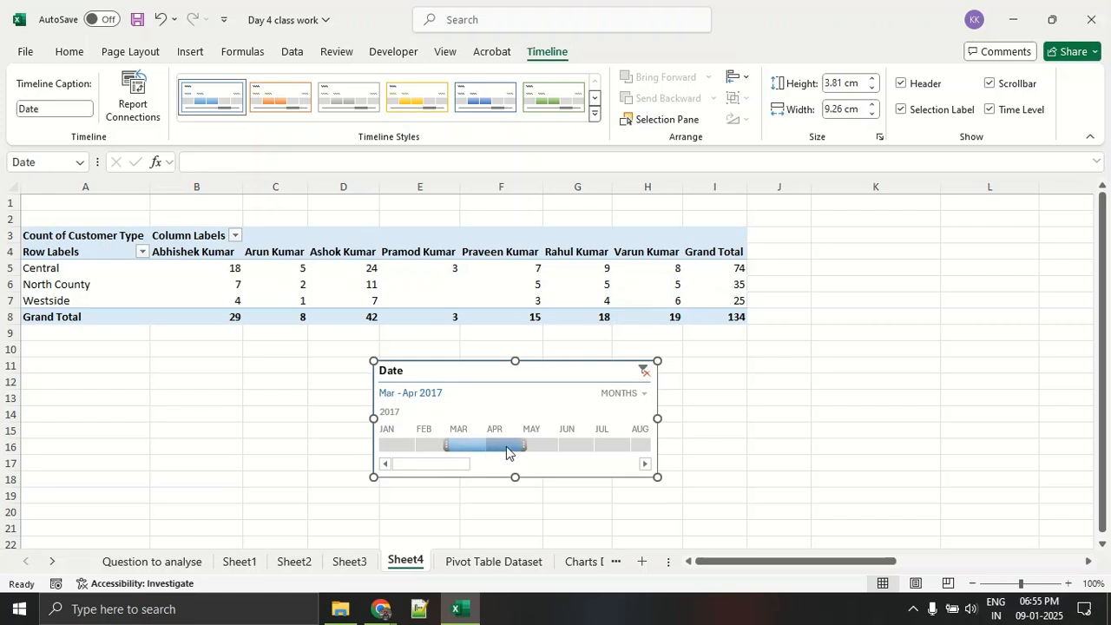
click(609, 443)
drag(622, 445, 648, 444)
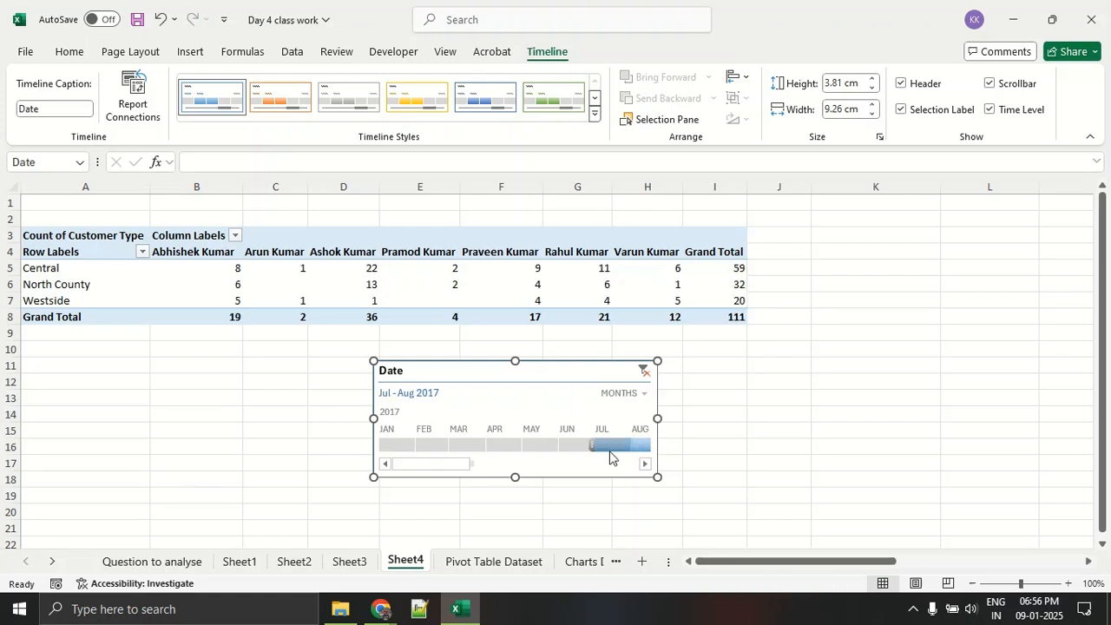
Look along the Date timeline's months up to Feb 2018 and back to Jan 2017, and examine its time-level setting.
click(644, 463)
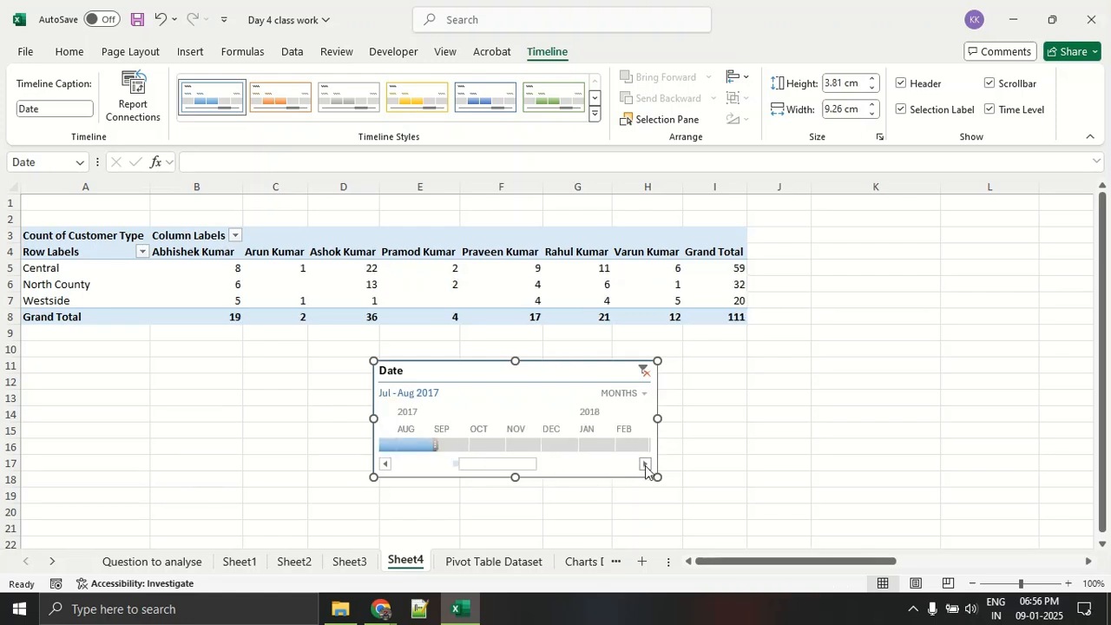
drag(534, 469, 405, 471)
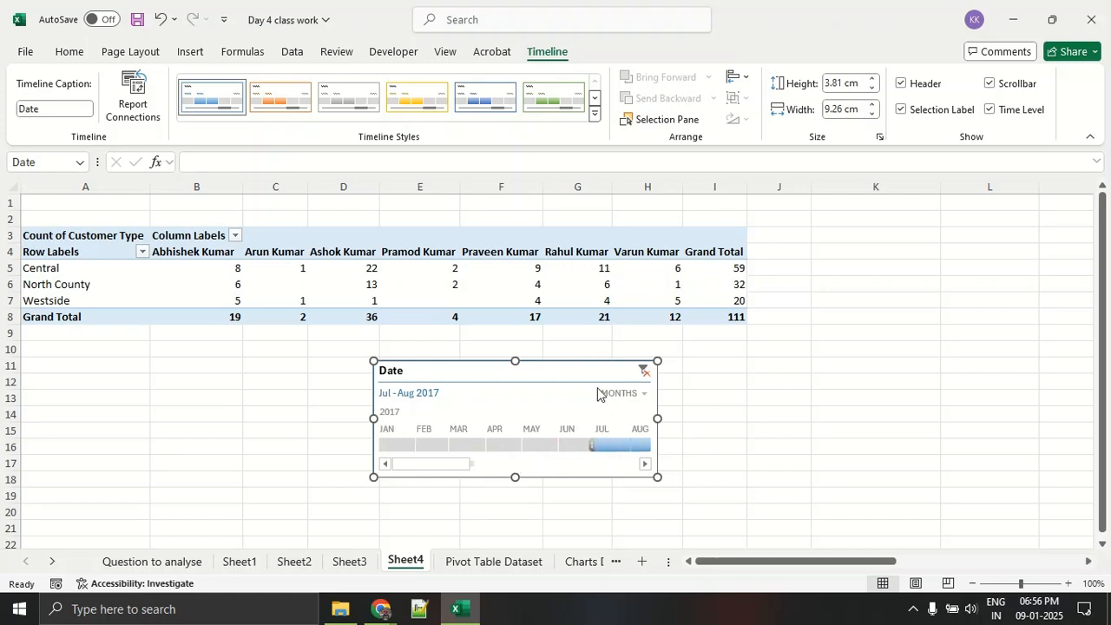
mouse_move(527, 308)
mouse_down()
mouse_move(298, 366)
mouse_move(700, 469)
mouse_move(540, 317)
mouse_move(554, 37)
mouse_move(521, 58)
mouse_move(590, 64)
mouse_move(588, 46)
mouse_up()
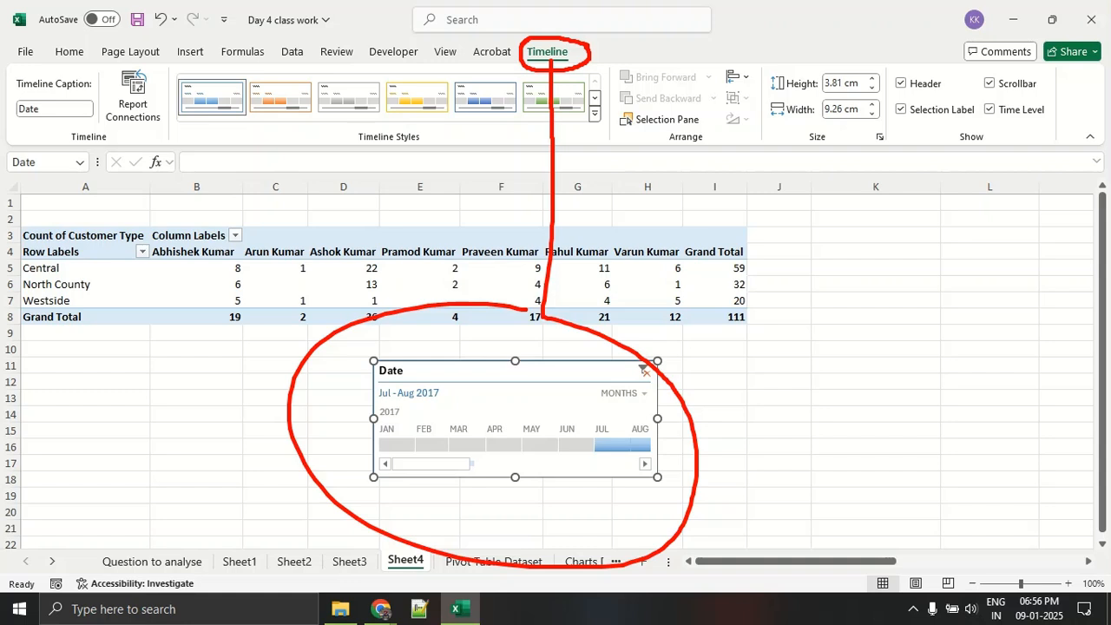
key(Escape)
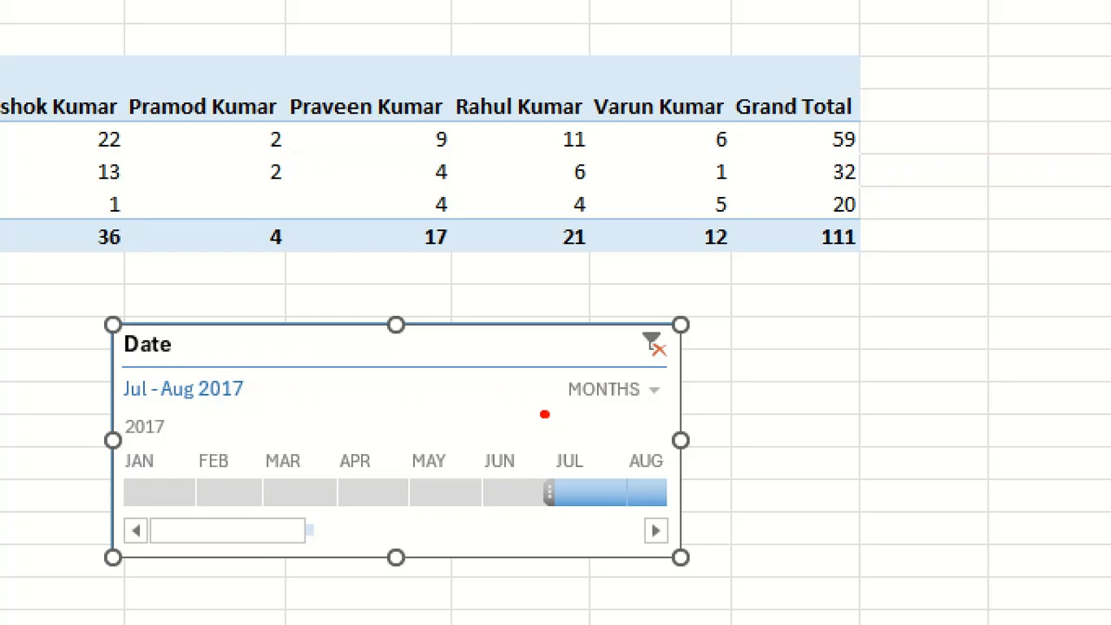
drag(591, 407, 675, 407)
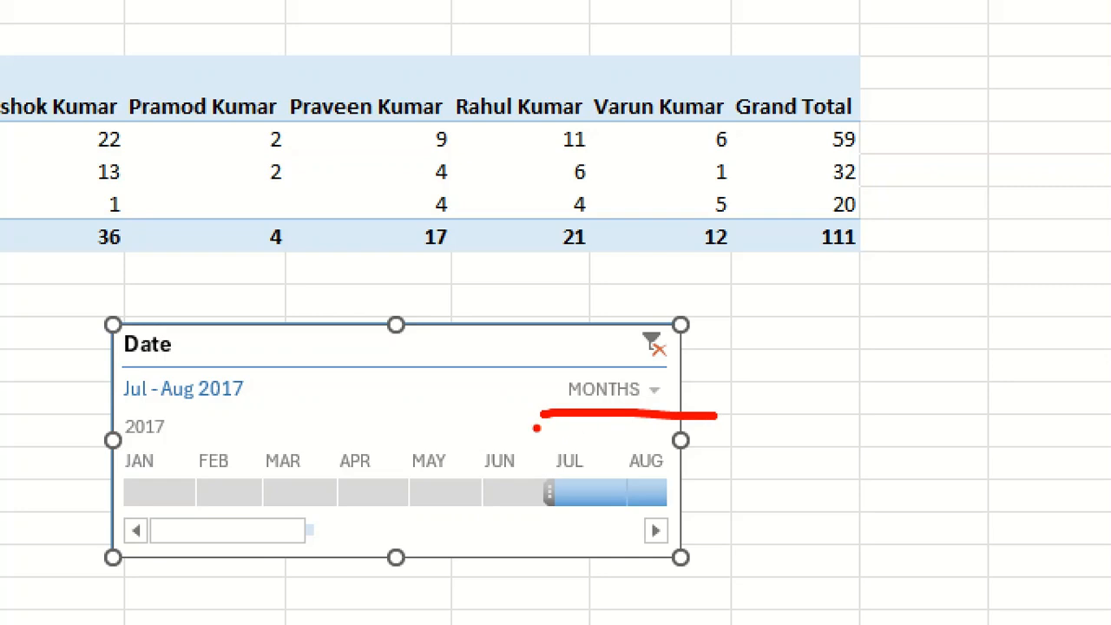
drag(545, 426, 751, 436)
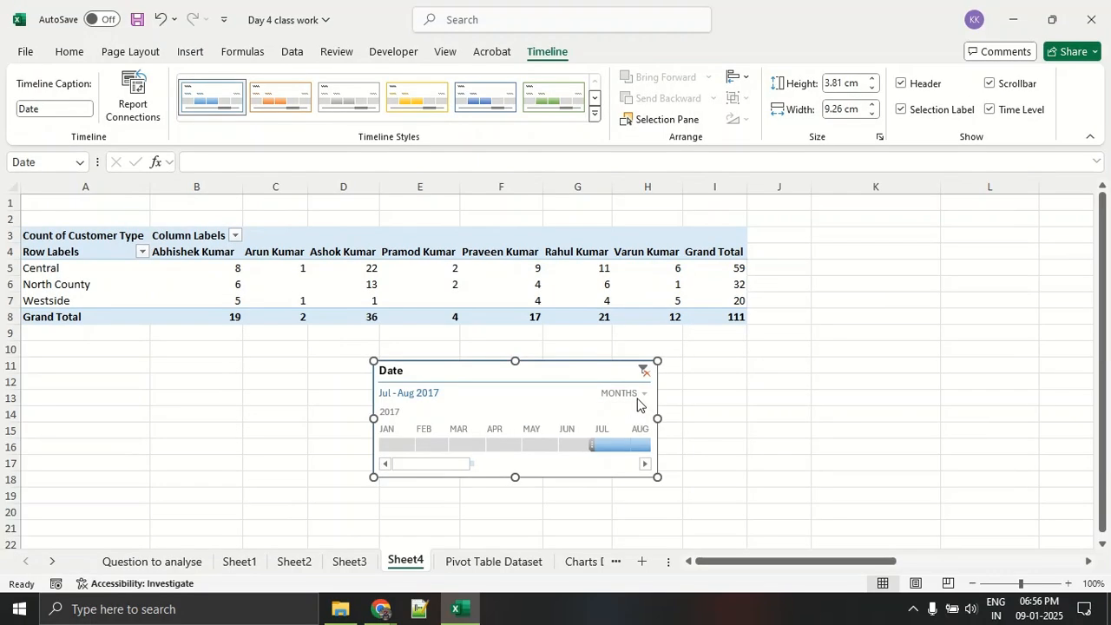
Switch the Date timeline's time level to quarters and filter the PivotTable to Q2 2017.
click(652, 395)
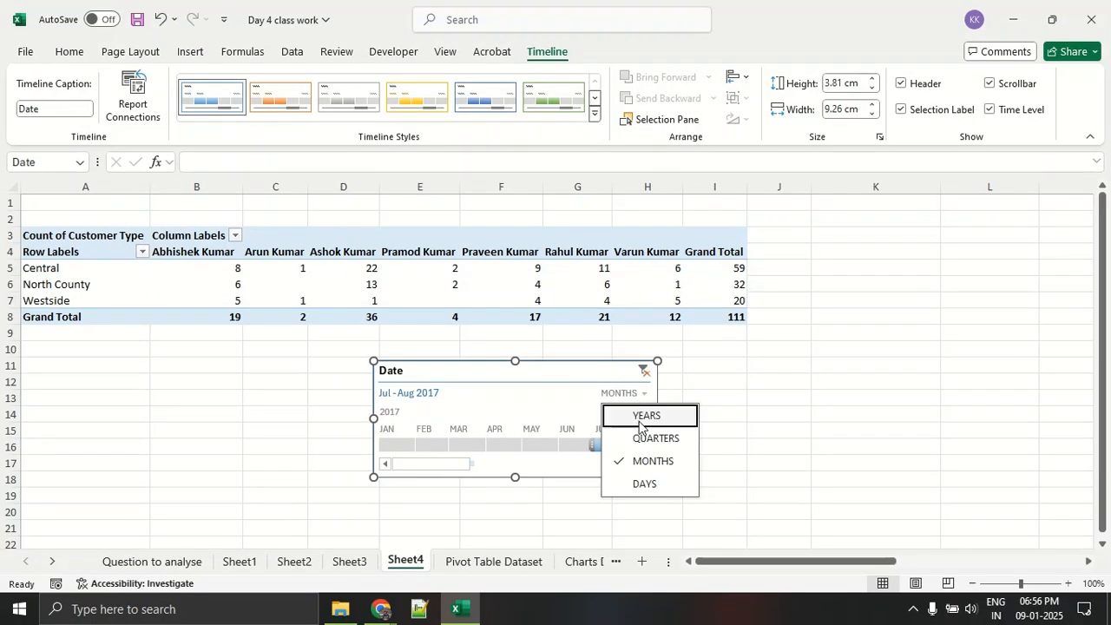
click(646, 440)
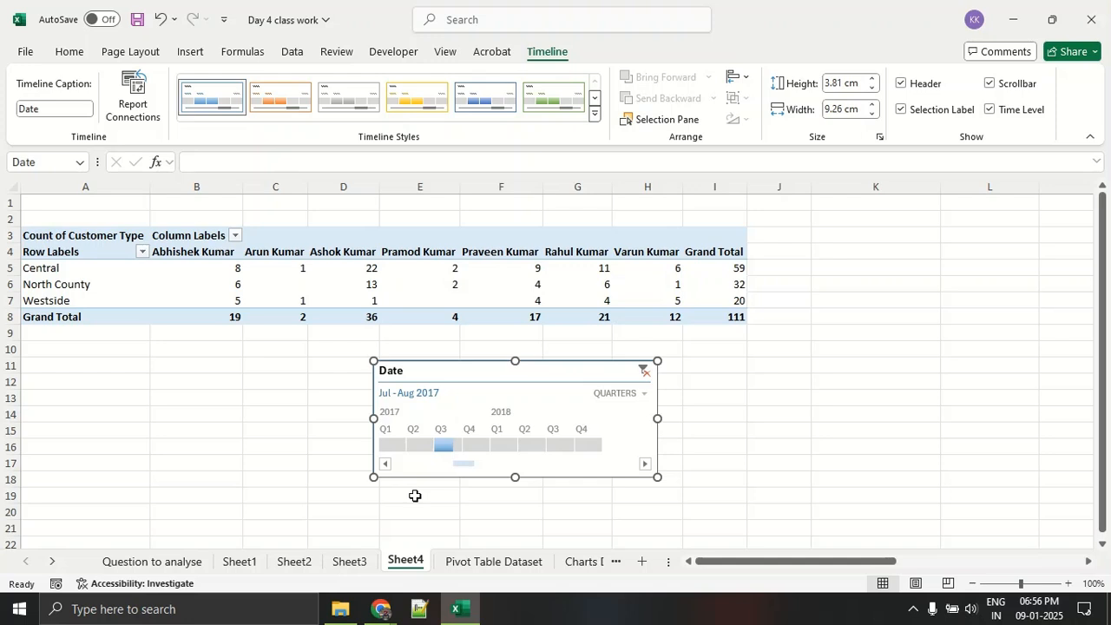
click(417, 444)
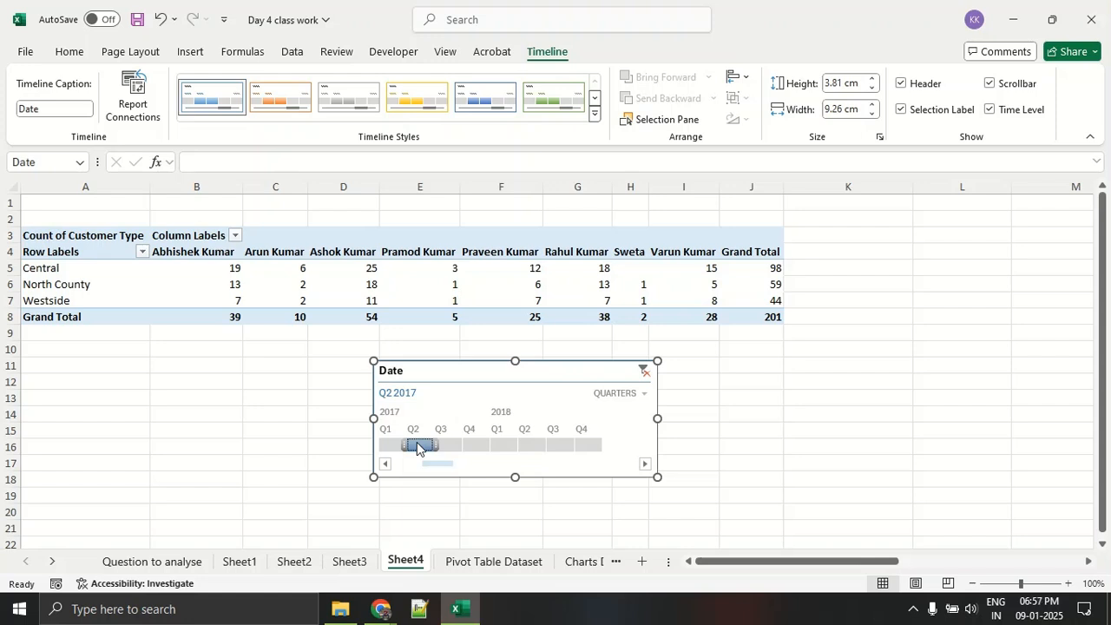
mouse_move(417, 447)
mouse_down()
mouse_move(452, 449)
mouse_move(391, 449)
mouse_move(446, 446)
mouse_move(426, 451)
mouse_up()
Switch the Date timeline to years and filter the PivotTable to 2017, to 2018 and back to 2017.
click(628, 394)
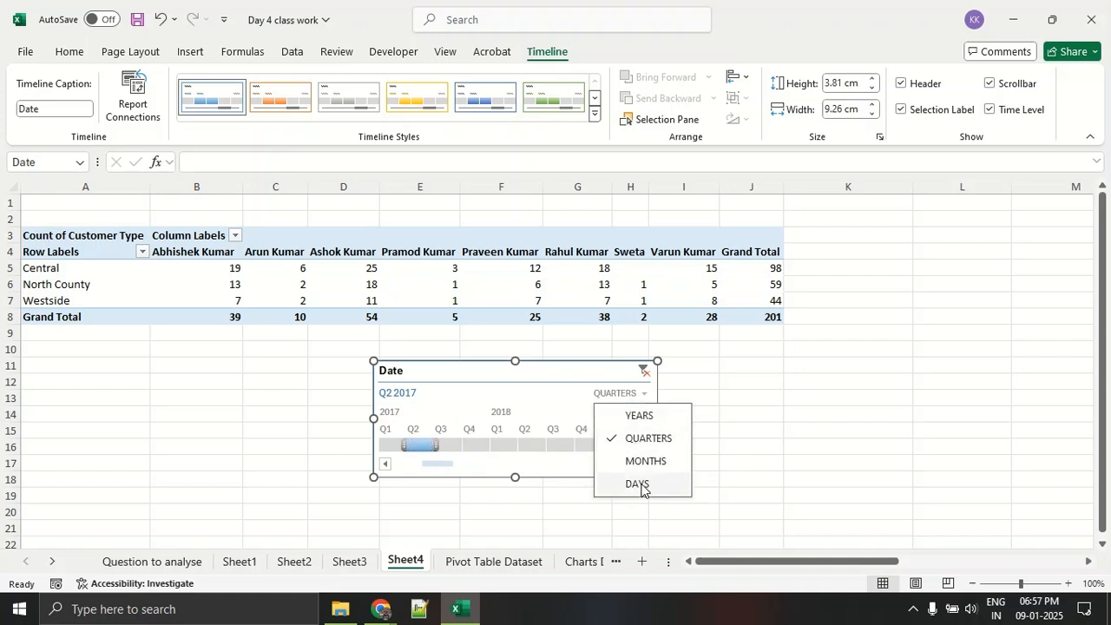
click(642, 421)
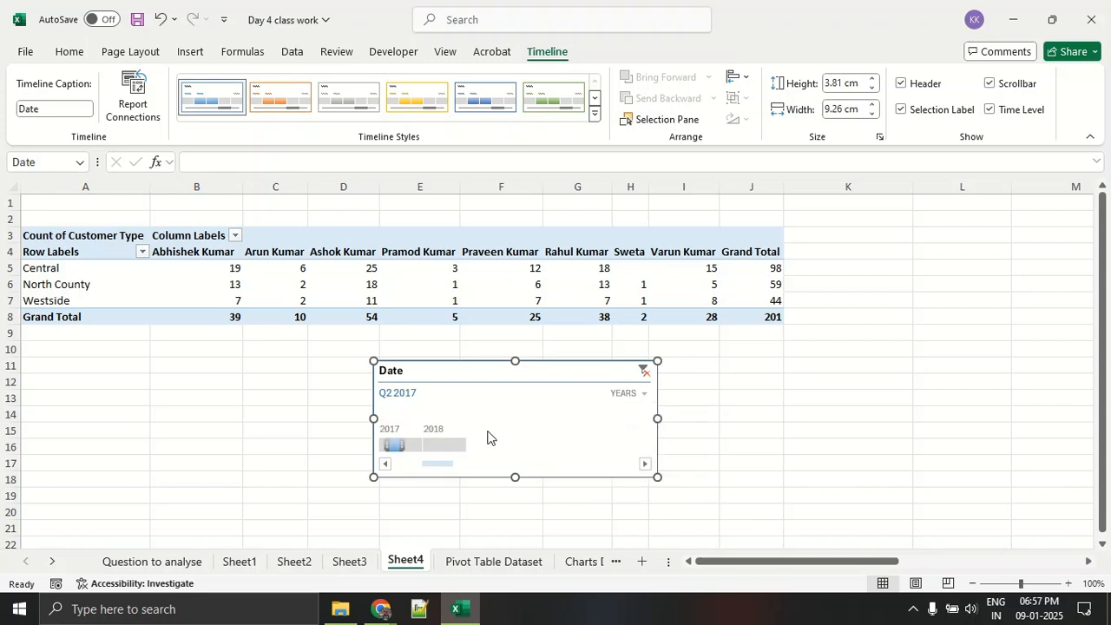
click(418, 447)
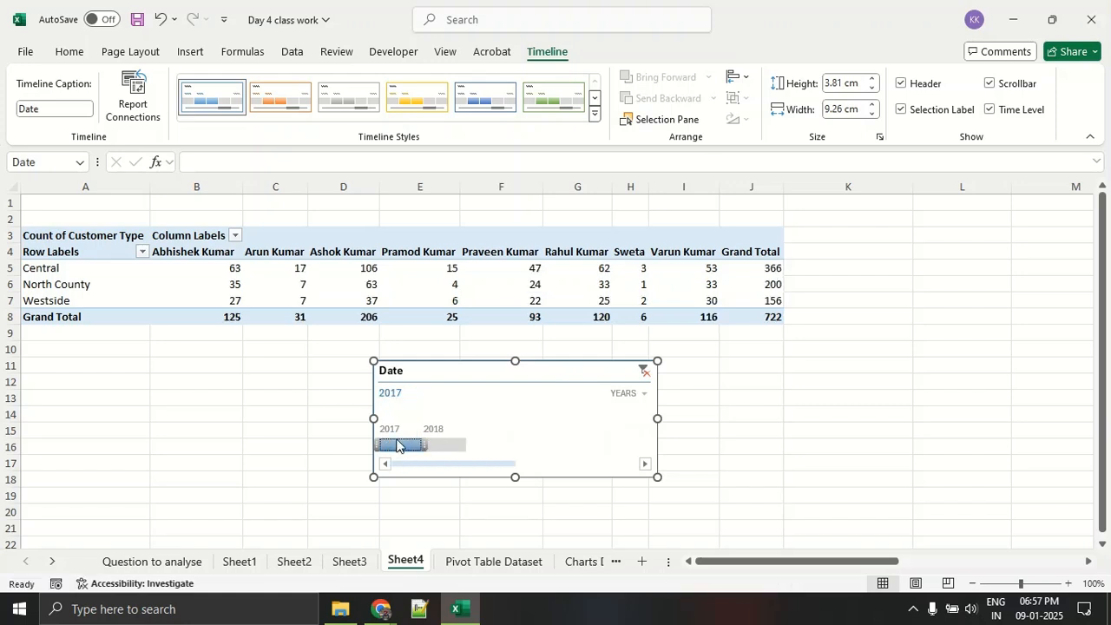
drag(393, 455, 442, 453)
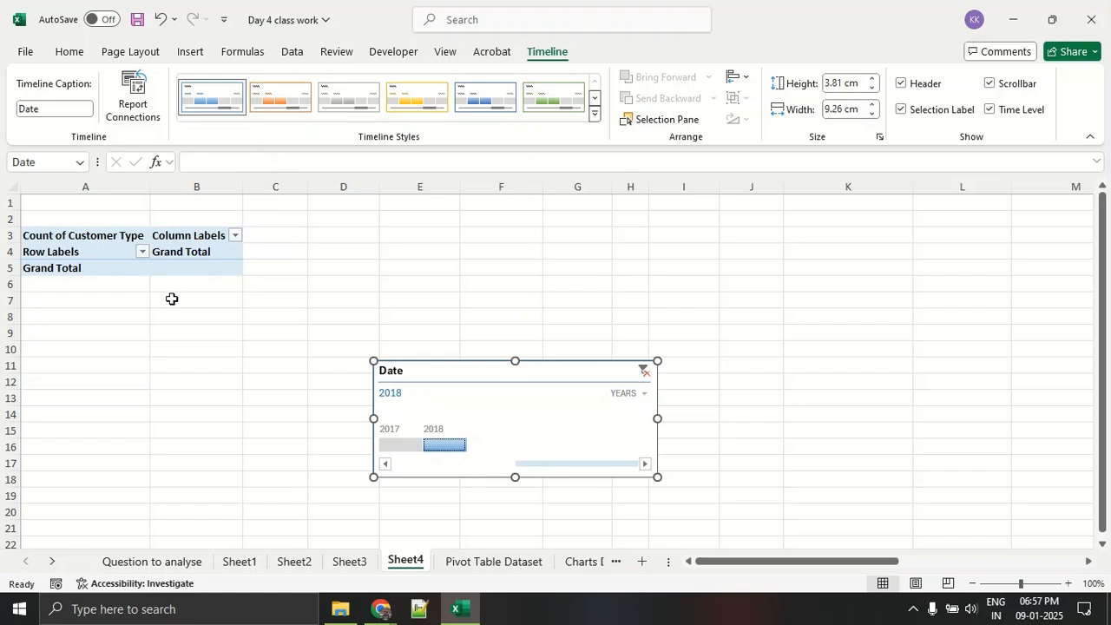
click(403, 446)
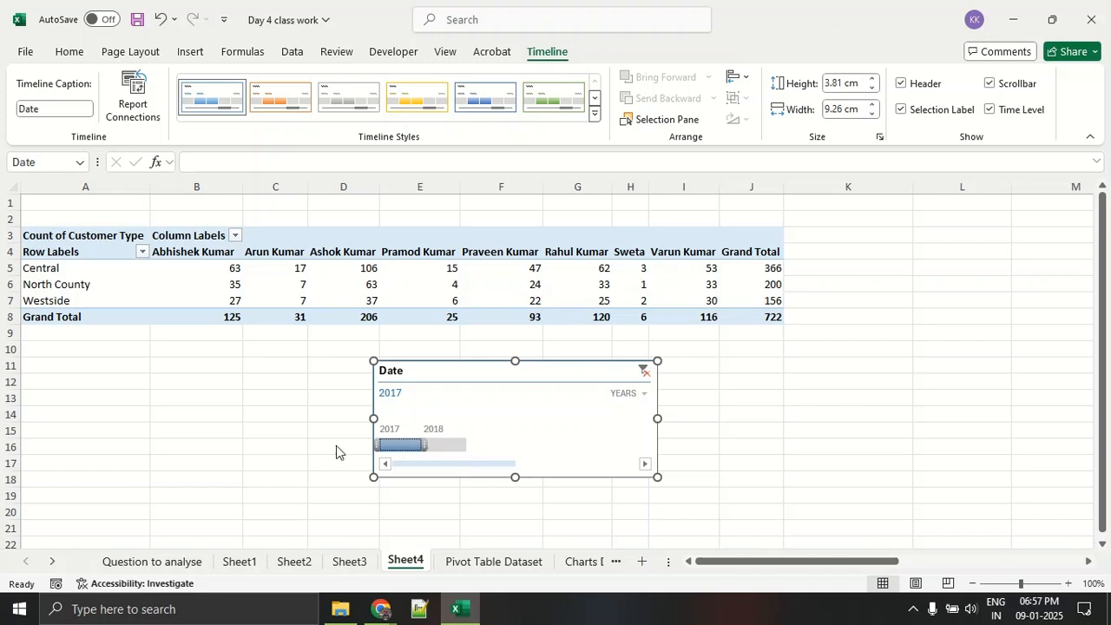
mouse_move(435, 348)
mouse_down()
mouse_move(340, 356)
mouse_move(418, 524)
mouse_move(734, 421)
mouse_move(581, 345)
mouse_move(411, 342)
mouse_up()
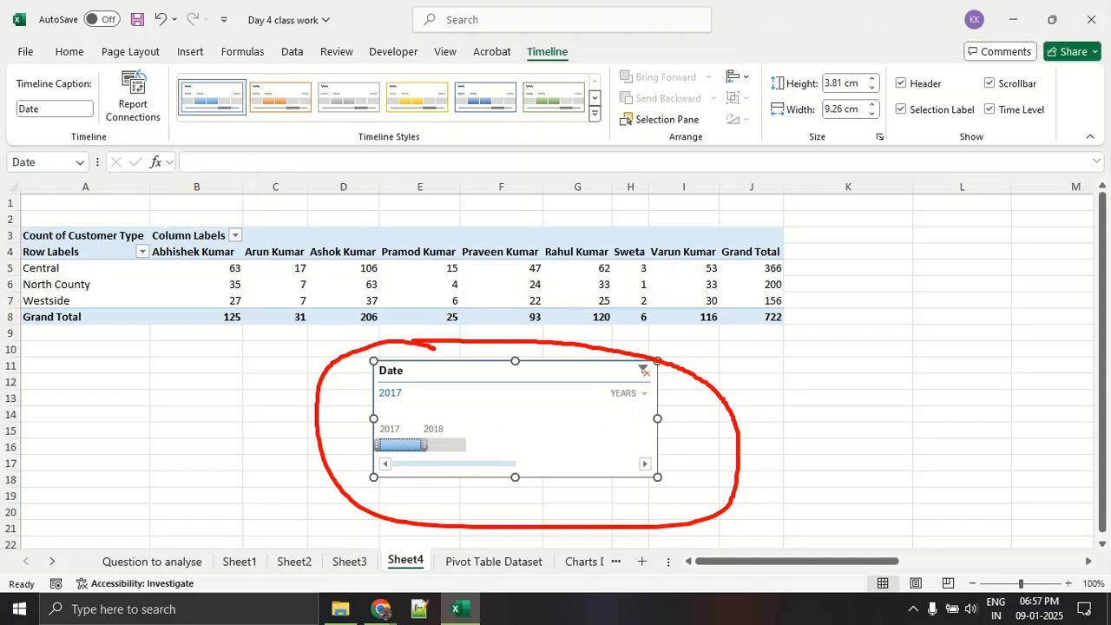
key(Escape)
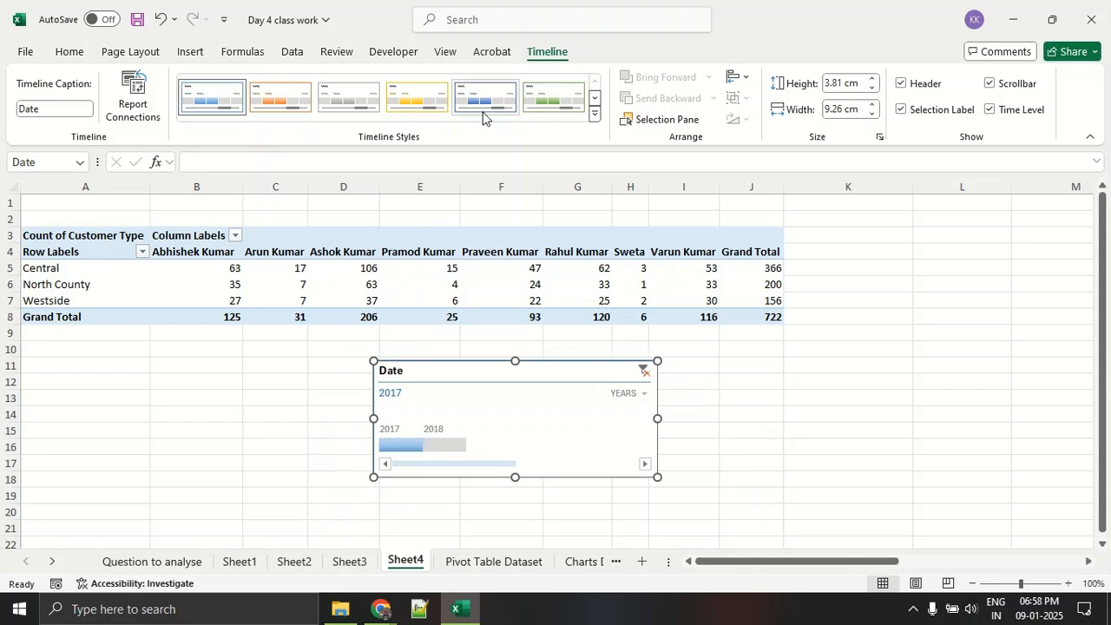
Insert a slicer for the OpenedBy field and place it directly beside the Date timeline, below the PivotTable.
click(325, 241)
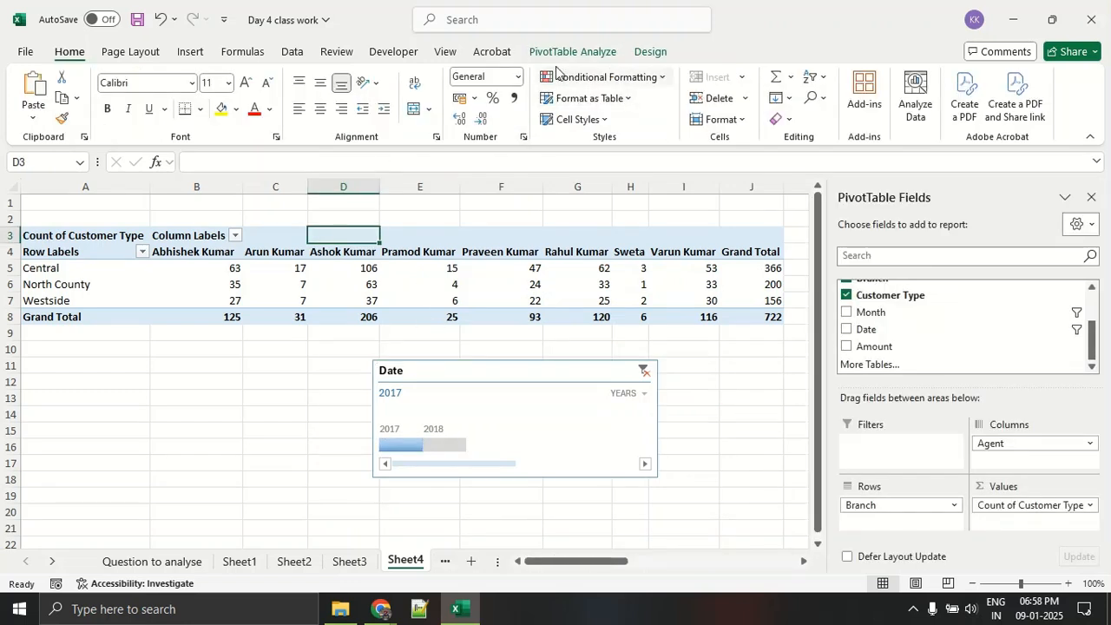
click(557, 54)
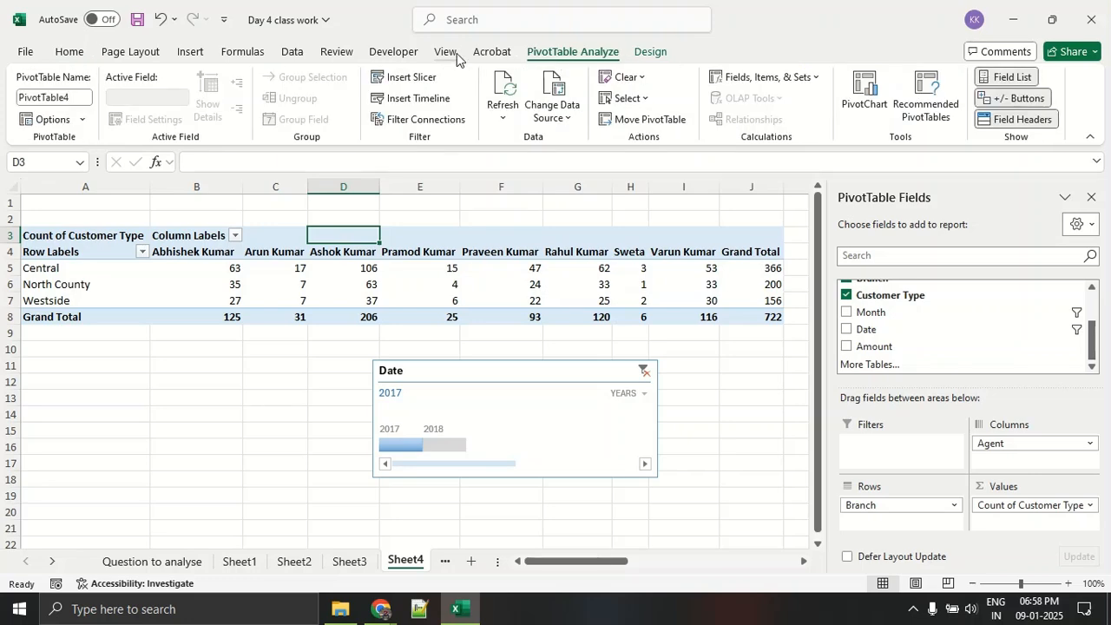
key(ctrl+1)
click(428, 80)
mouse_move(469, 92)
mouse_down()
mouse_move(305, 70)
mouse_move(382, 145)
mouse_move(475, 100)
mouse_move(460, 80)
mouse_up()
click(402, 78)
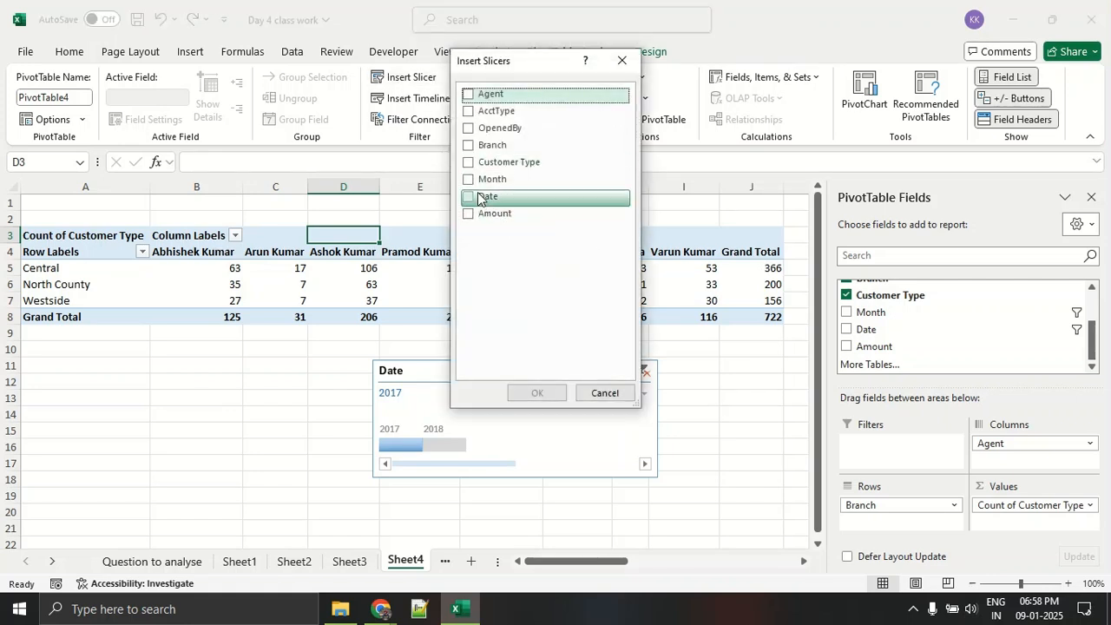
click(469, 128)
click(548, 392)
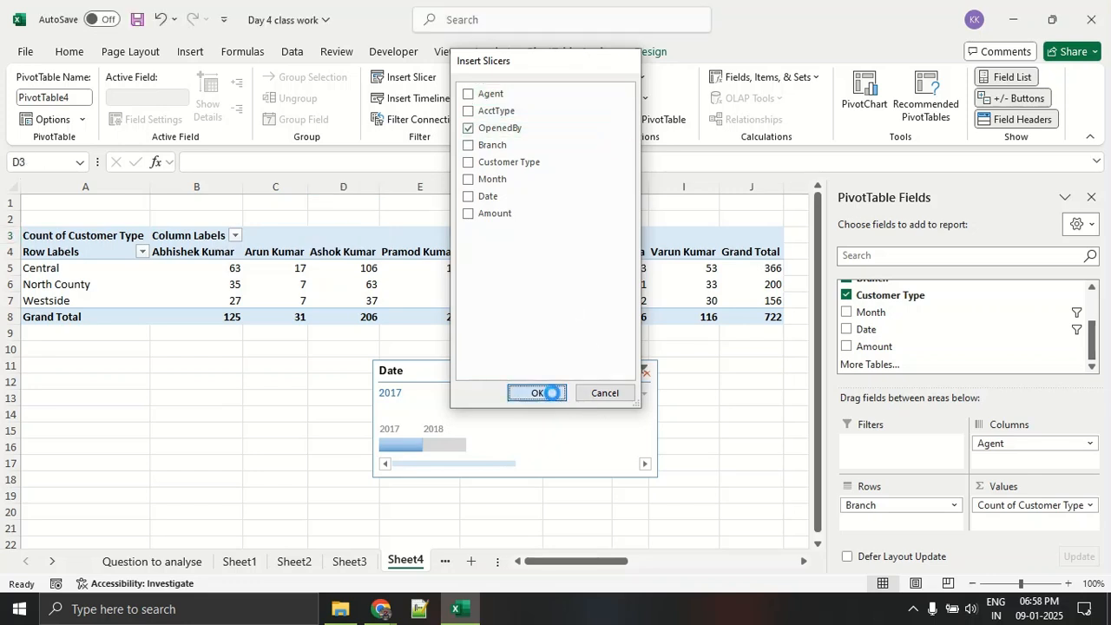
drag(428, 281, 311, 296)
drag(309, 498, 311, 370)
drag(320, 301, 304, 379)
Filter the PivotTable to New Accts with the OpenedBy slicer and to Mar 2017 on the timeline set to months.
click(278, 397)
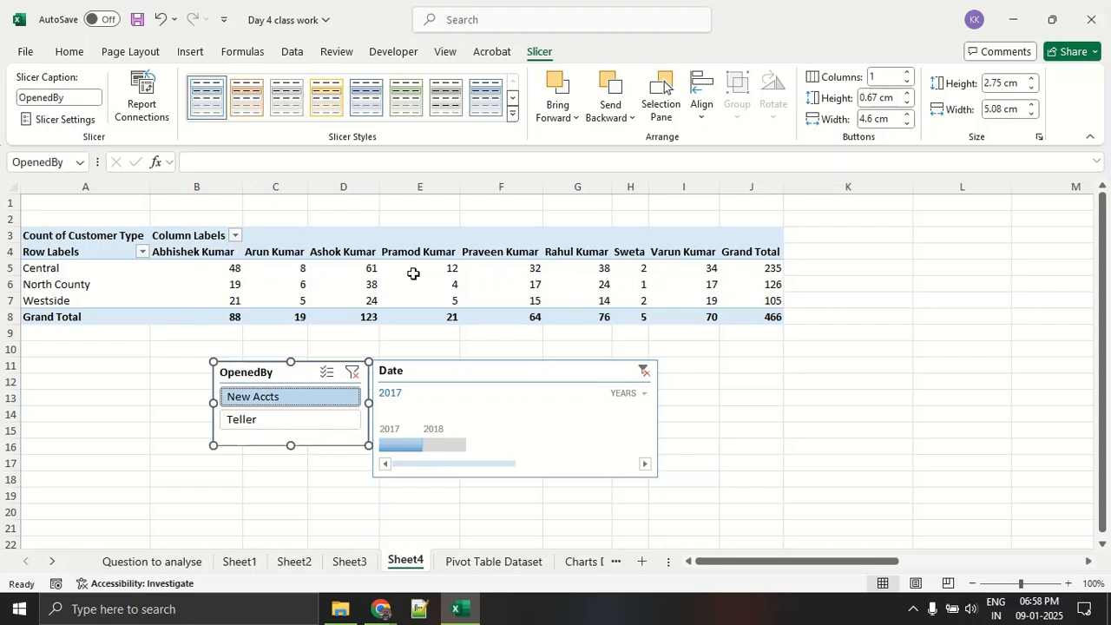
click(640, 393)
click(640, 461)
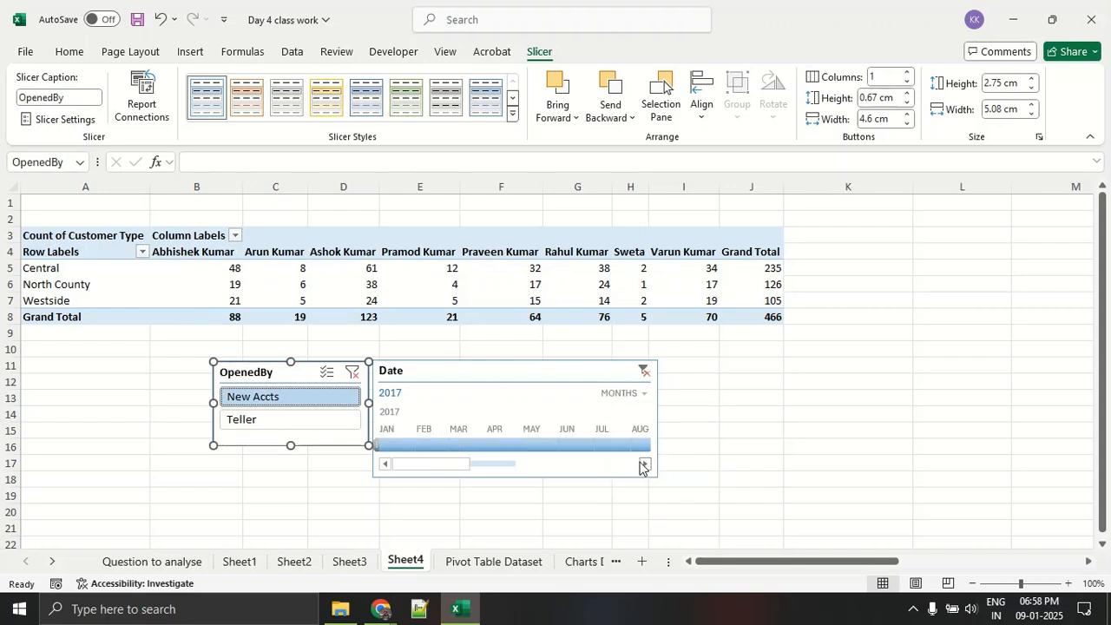
click(464, 450)
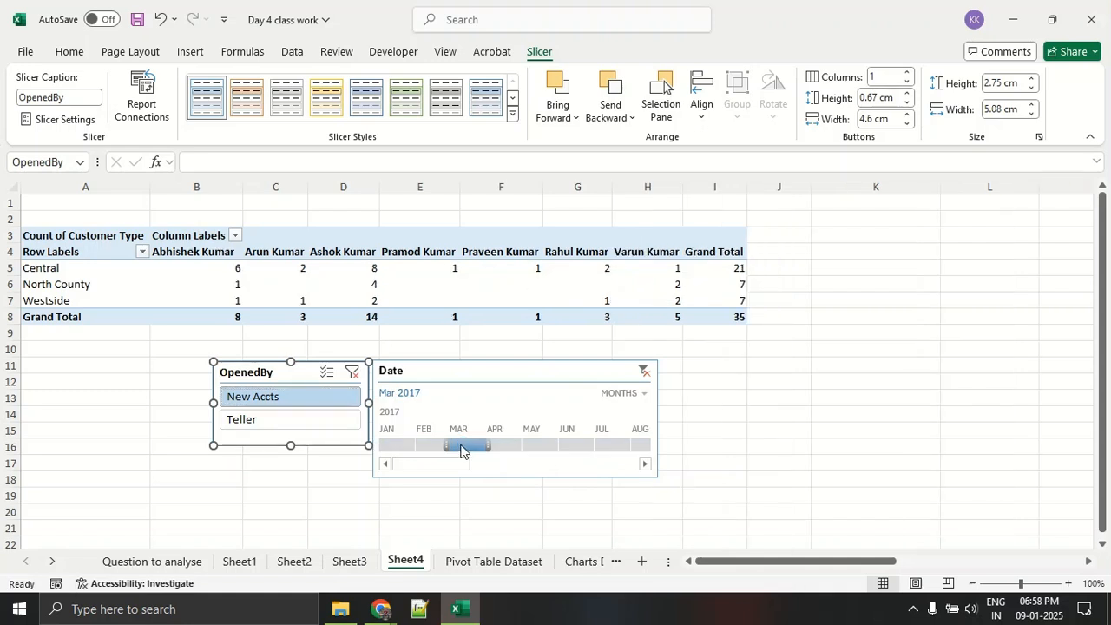
Filter the PivotTable to Teller for Mar 2017 and Apr 2017, and to New Accts for Apr 2017.
click(294, 420)
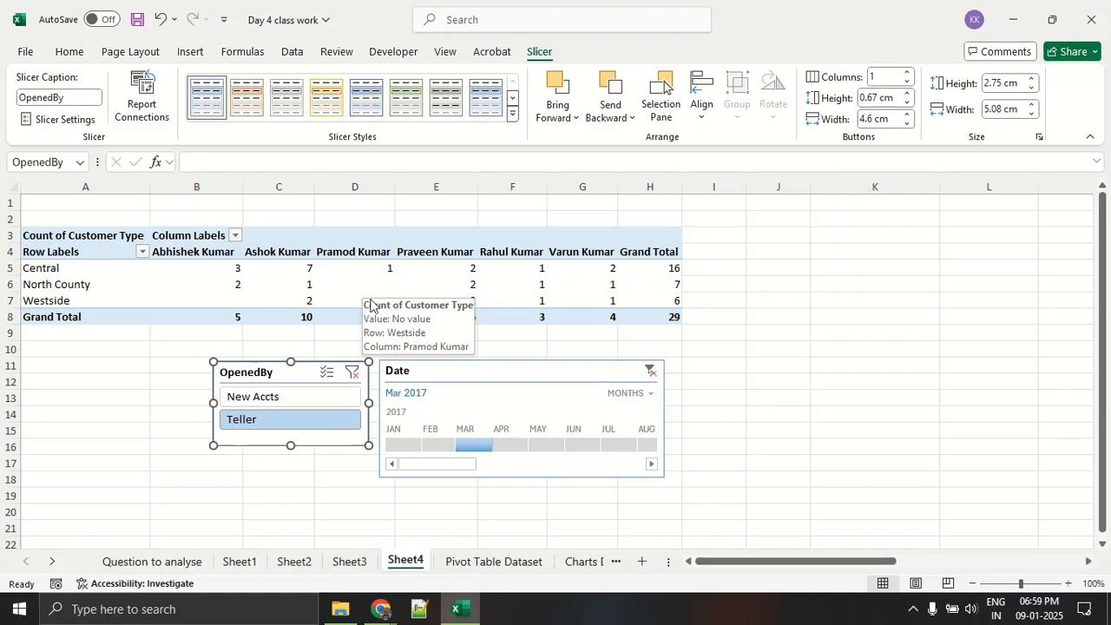
click(524, 448)
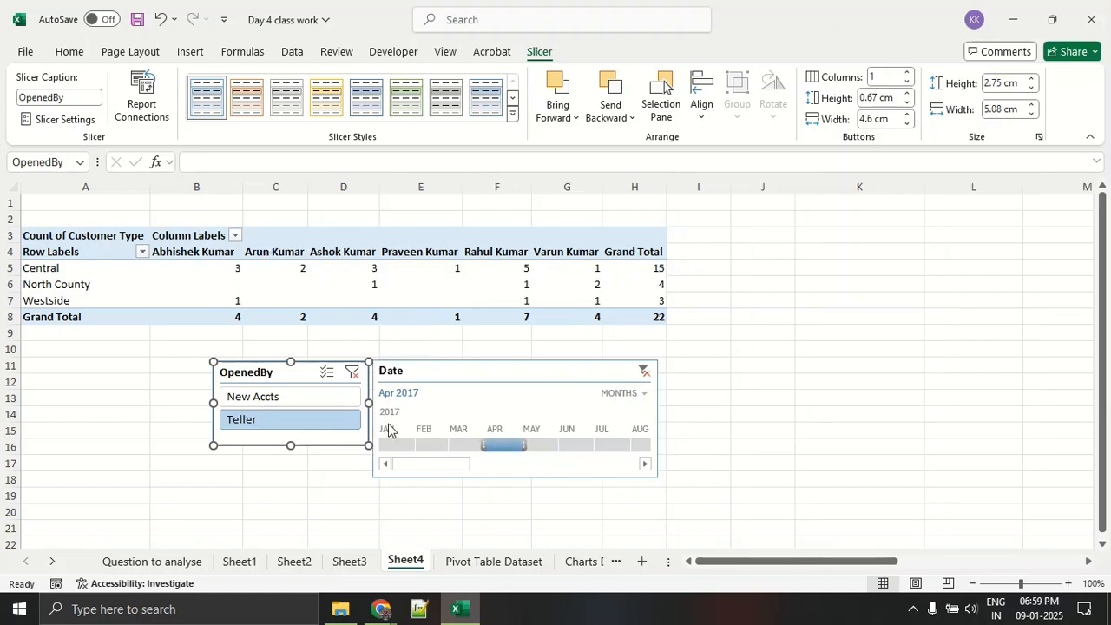
click(333, 400)
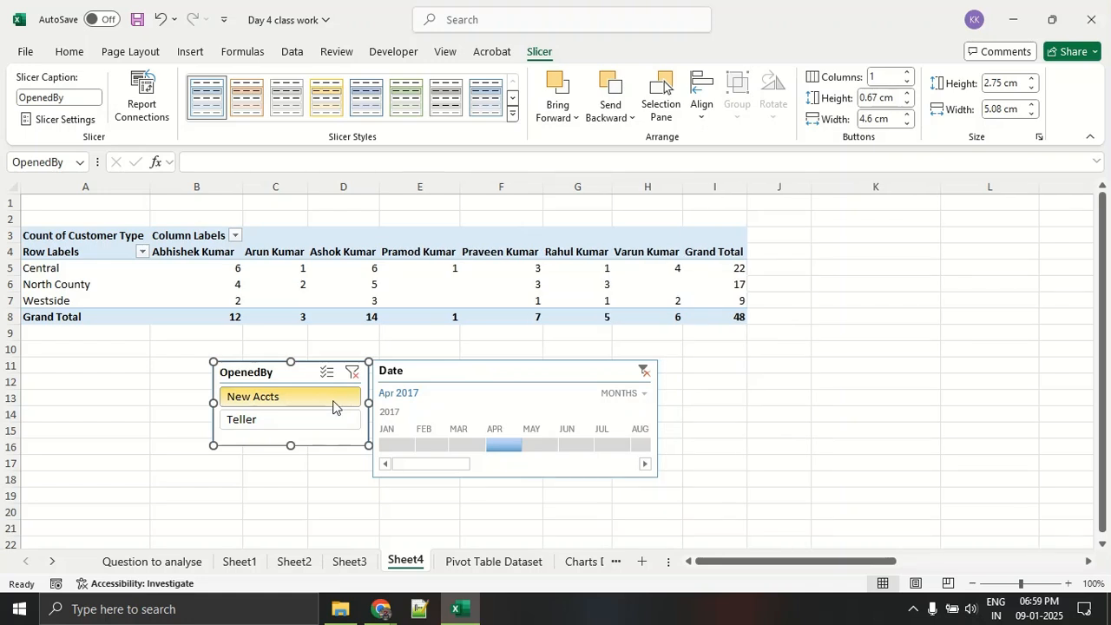
Insert a Clustered Column PivotChart based on the PivotTable.
click(441, 270)
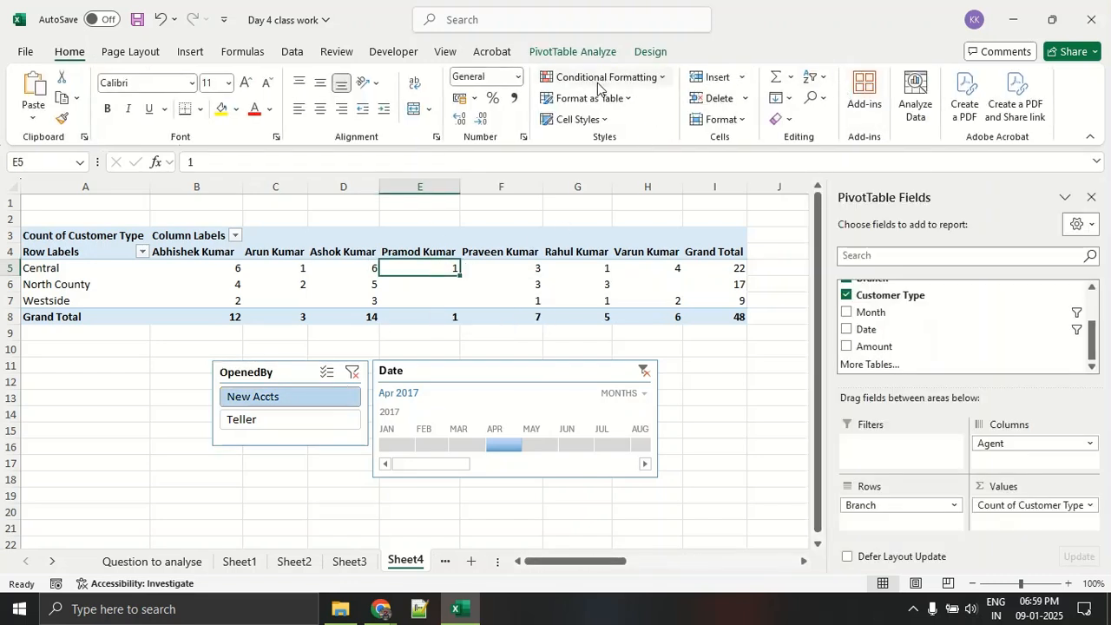
click(569, 52)
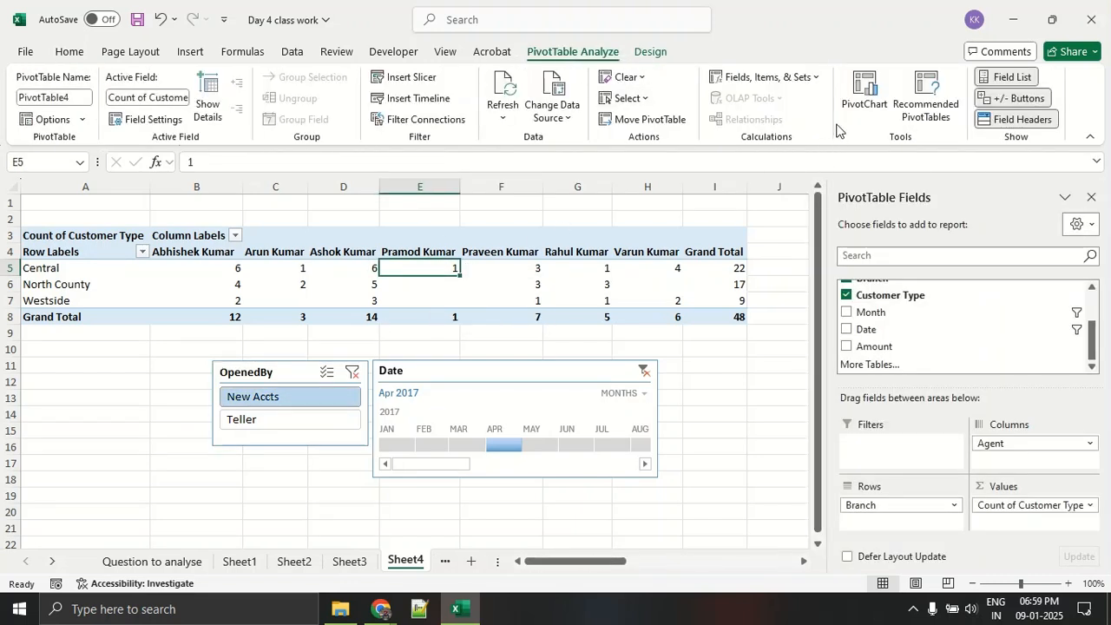
click(863, 100)
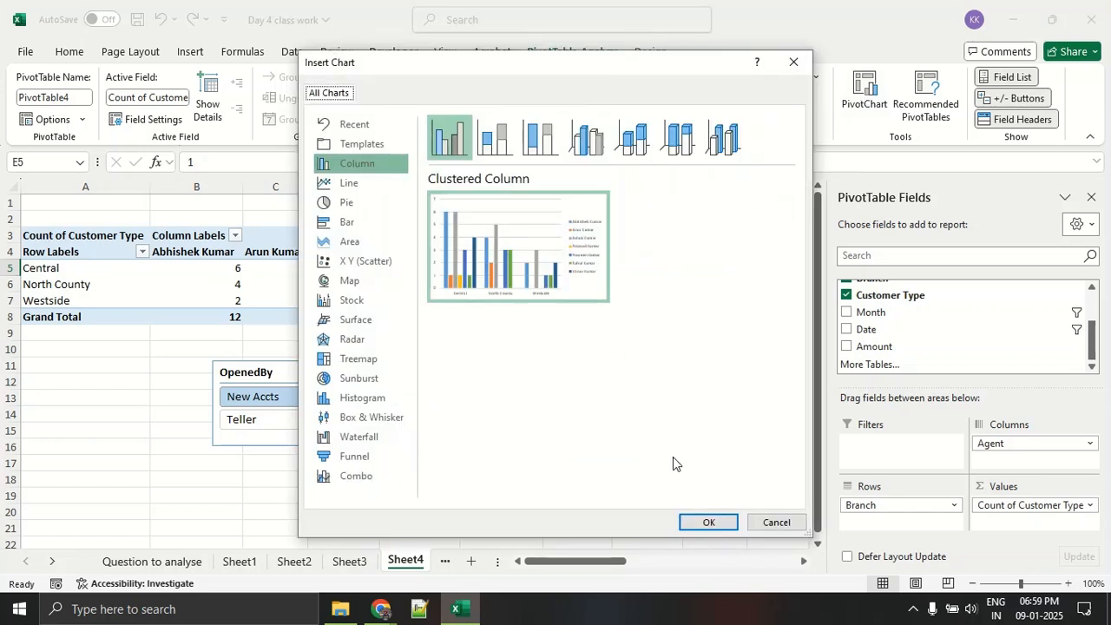
click(713, 518)
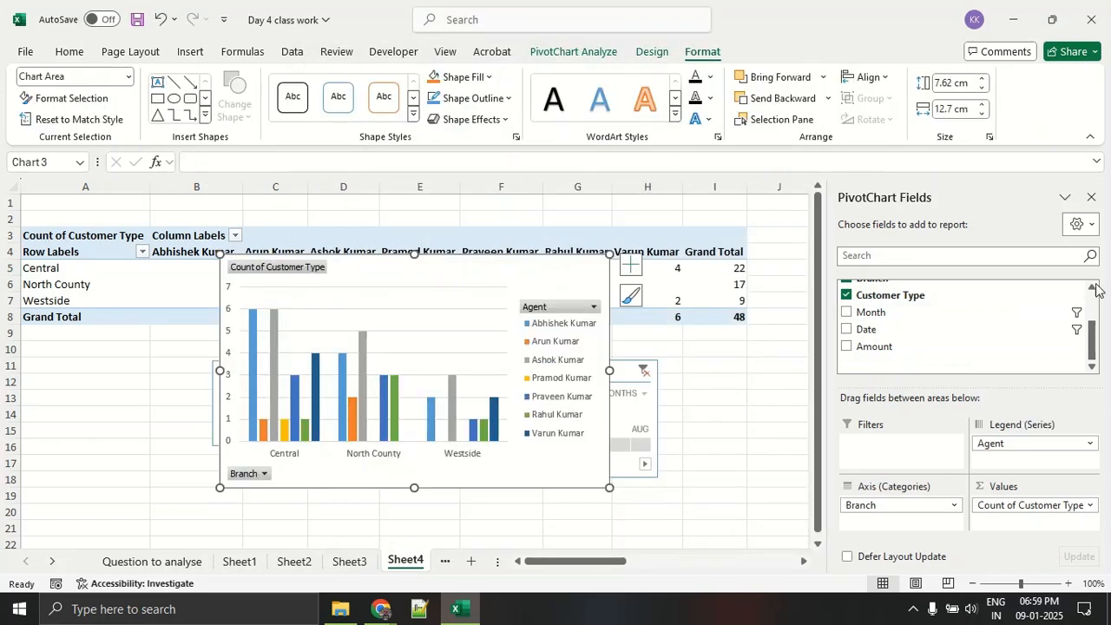
Hide the field list, undo the accidental plot area move and place the PivotChart beside the Date timeline.
click(1090, 197)
drag(460, 300, 692, 295)
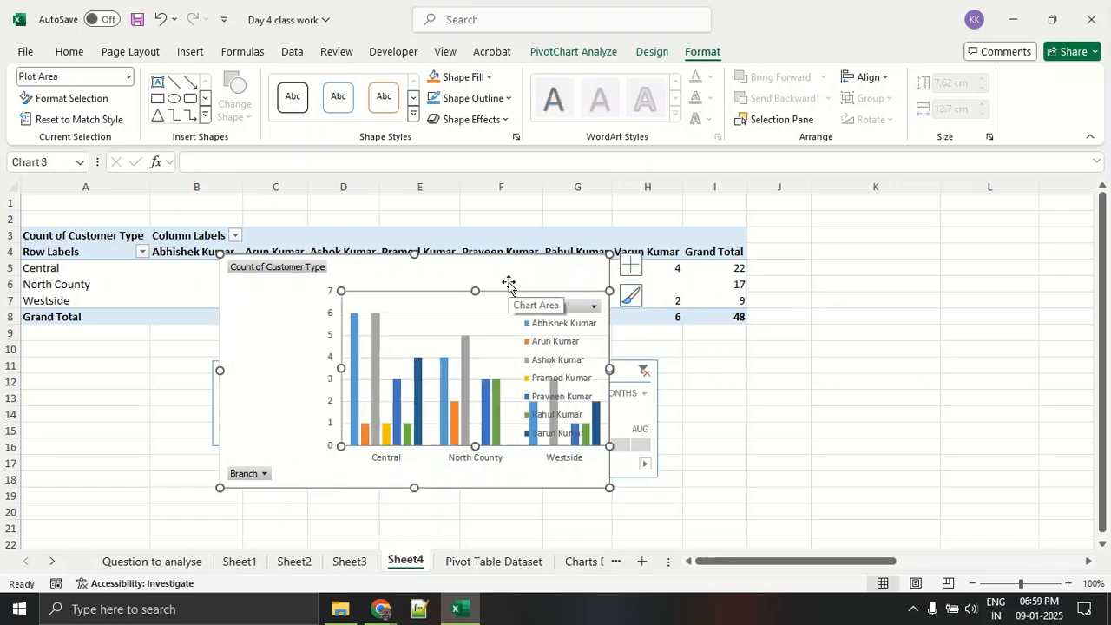
key(ctrl+z)
drag(443, 275, 896, 358)
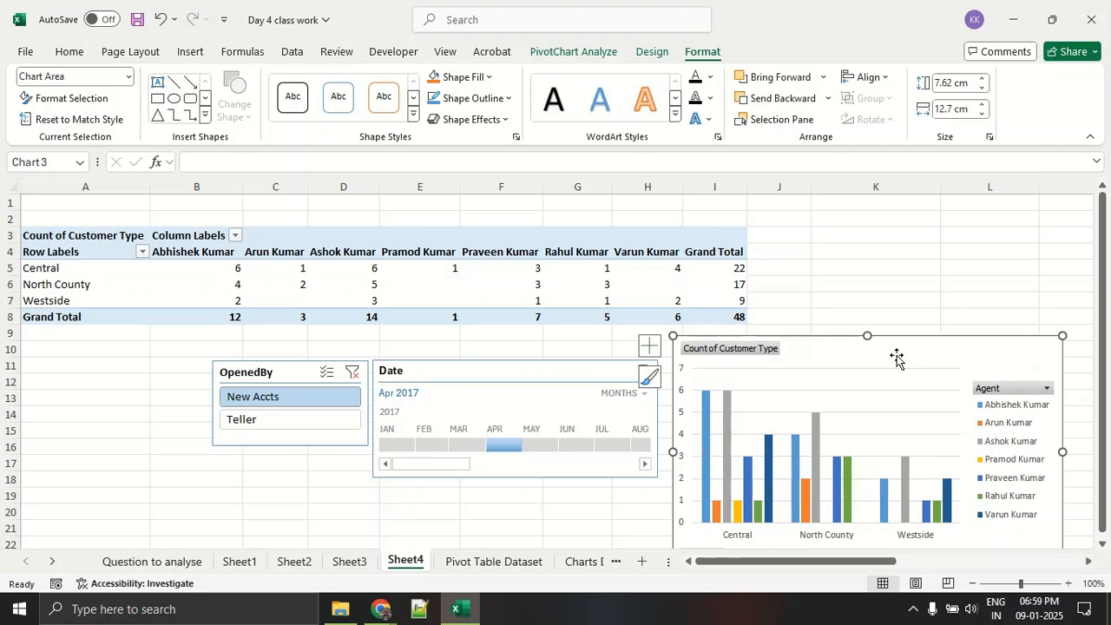
Filter the PivotTable and PivotChart to Feb 2017, comparing Teller and New Accts and leaving New Accts selected.
click(420, 446)
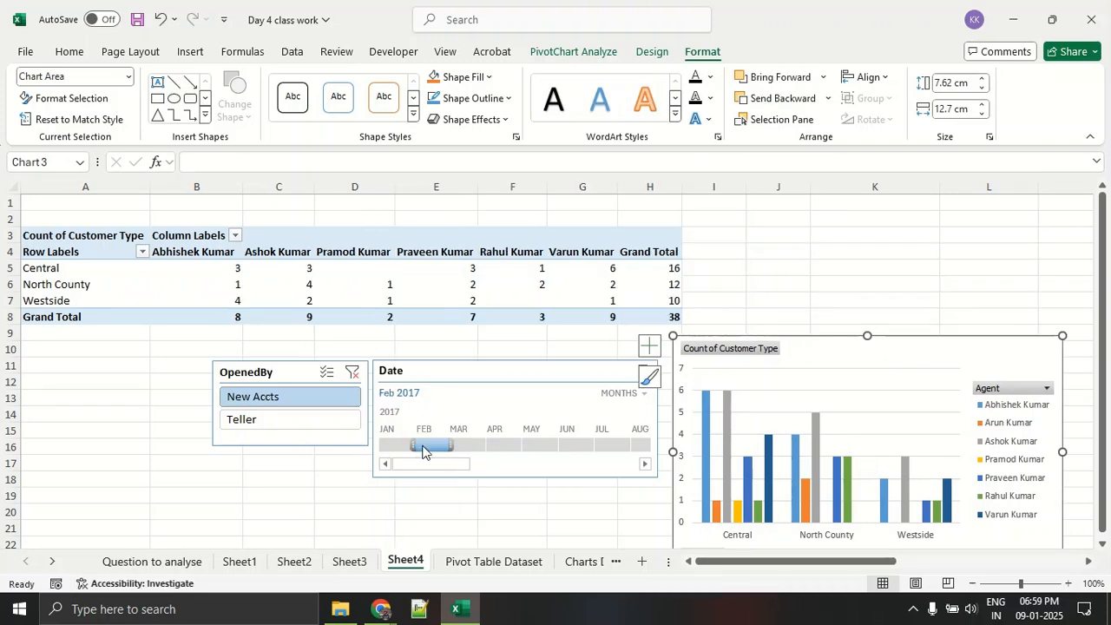
click(258, 420)
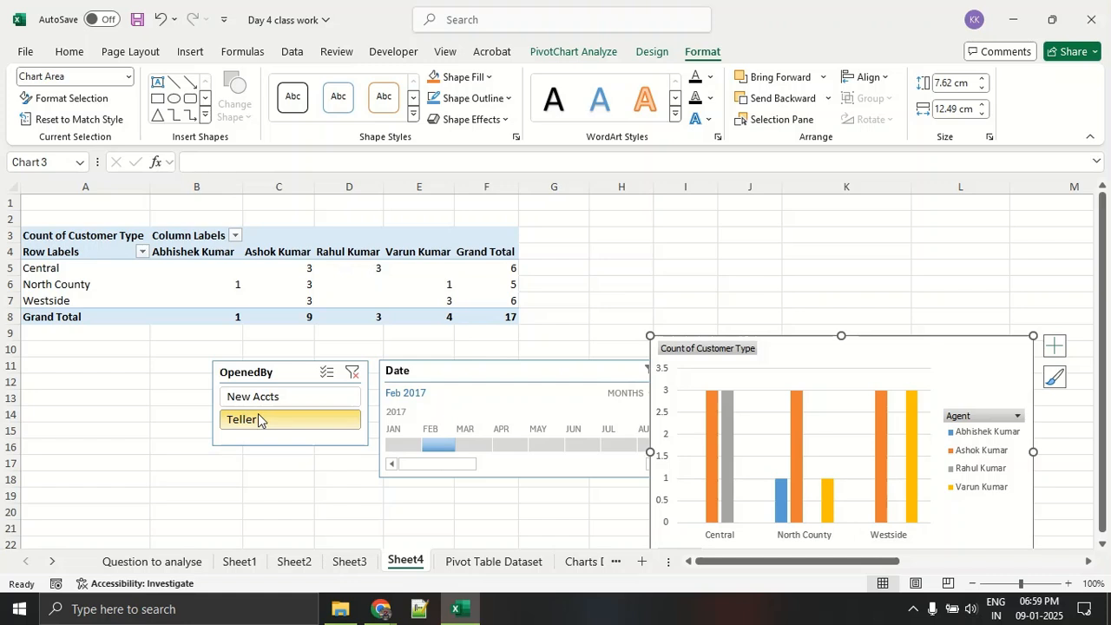
click(259, 401)
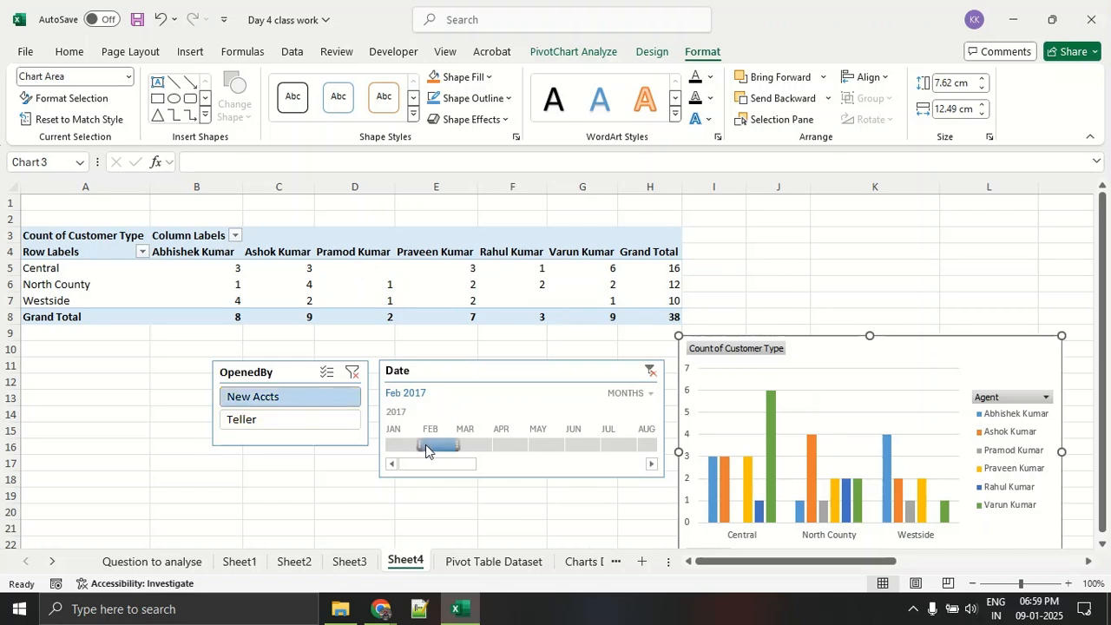
Move the Date timeline filter to Mar 2017 for the PivotTable and PivotChart.
drag(460, 441, 490, 440)
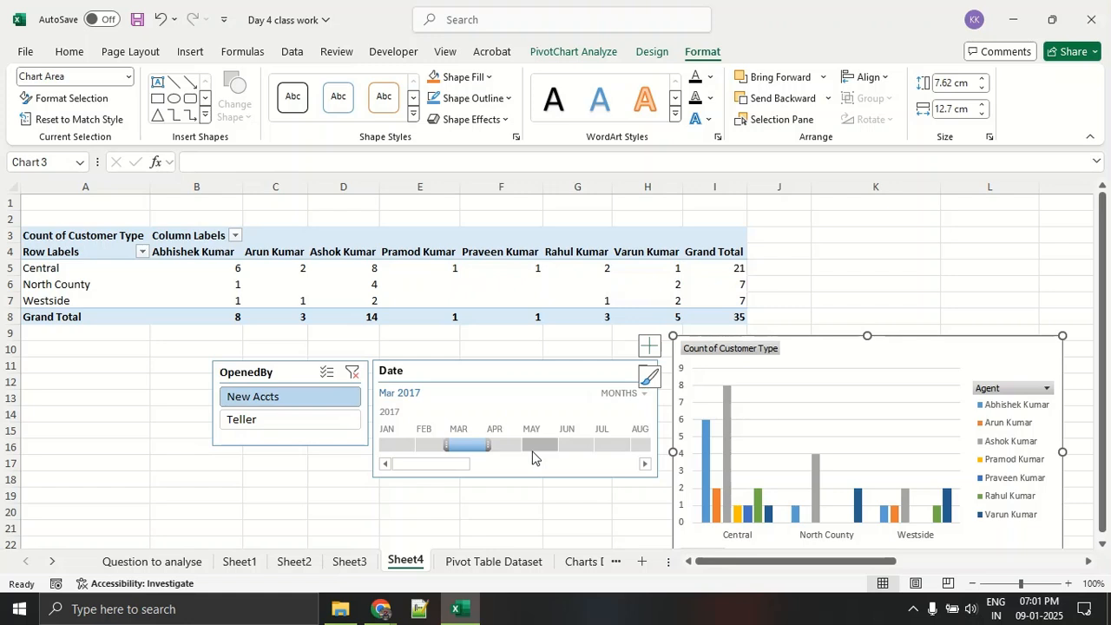
Show the PivotChart analysis commands and the table design options of the Bank_Data table on the Pivot Table Dataset sheet.
click(596, 56)
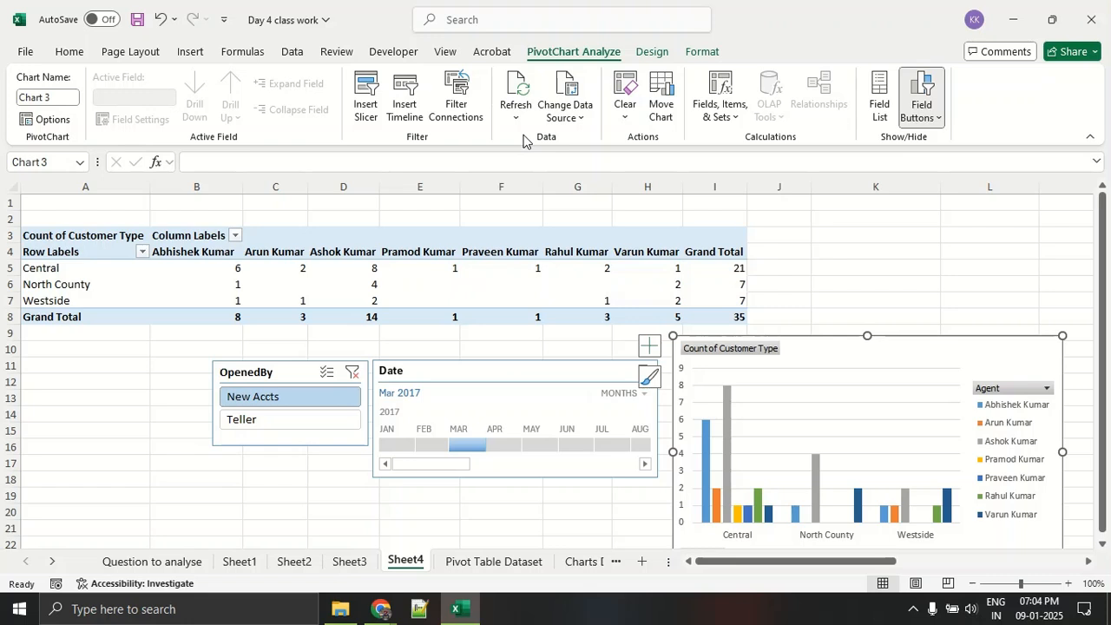
click(512, 562)
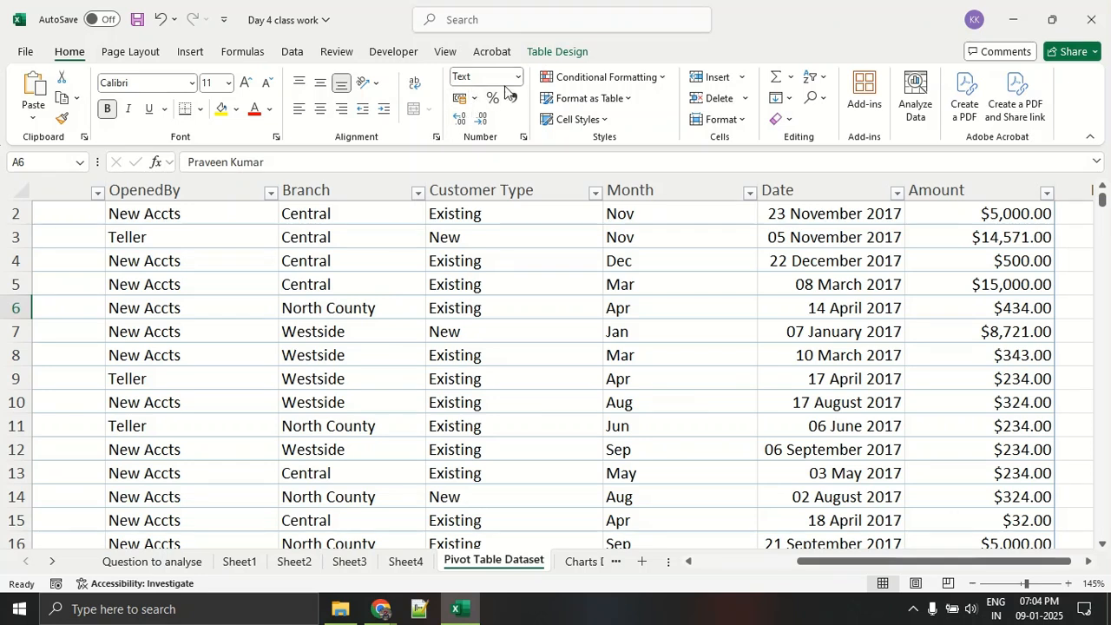
click(546, 52)
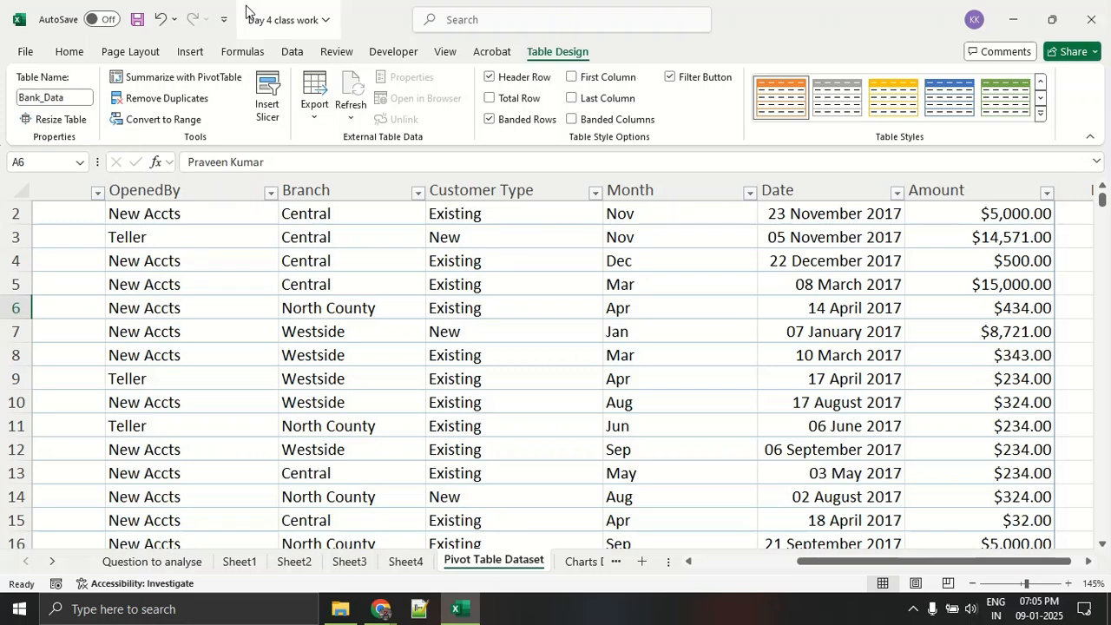
Switch to the Google Meet call, close the People list and exit full screen.
click(1012, 19)
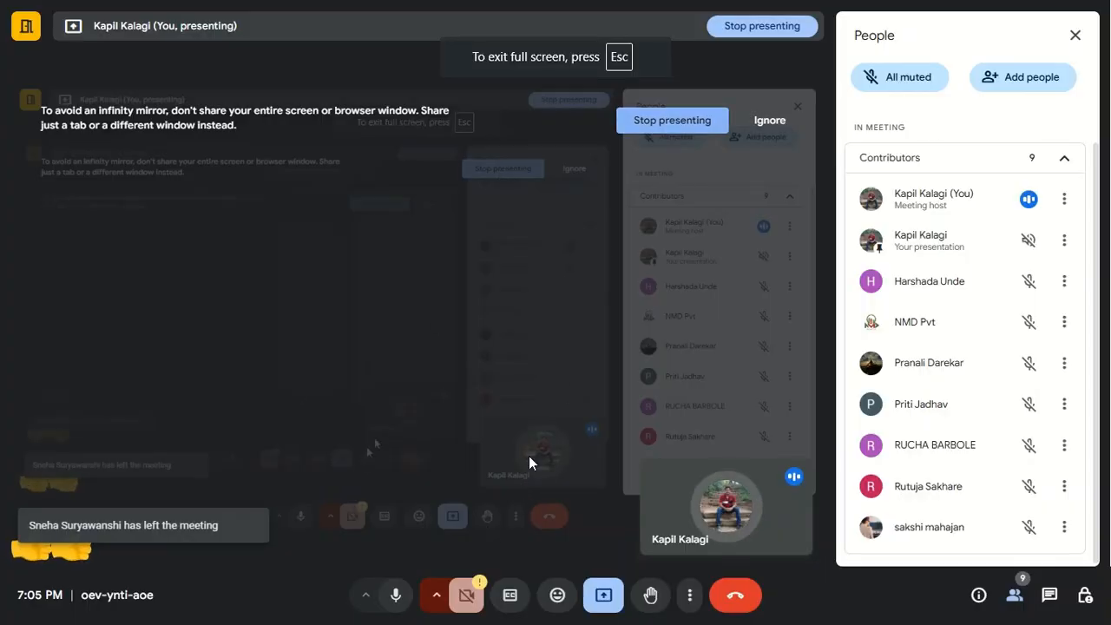
click(1070, 49)
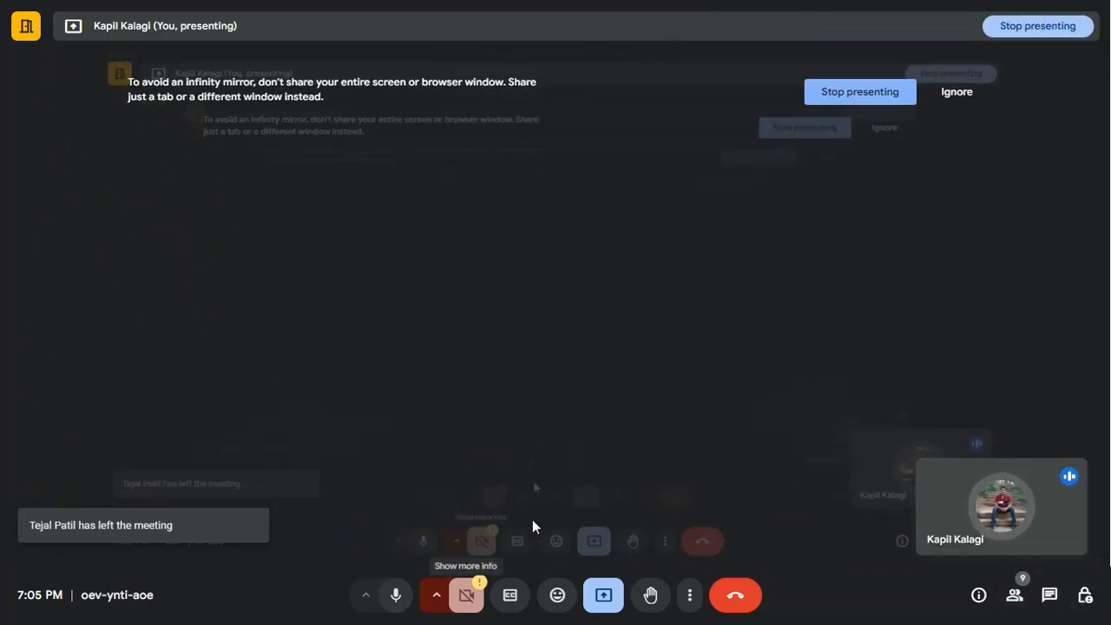
key(F11)
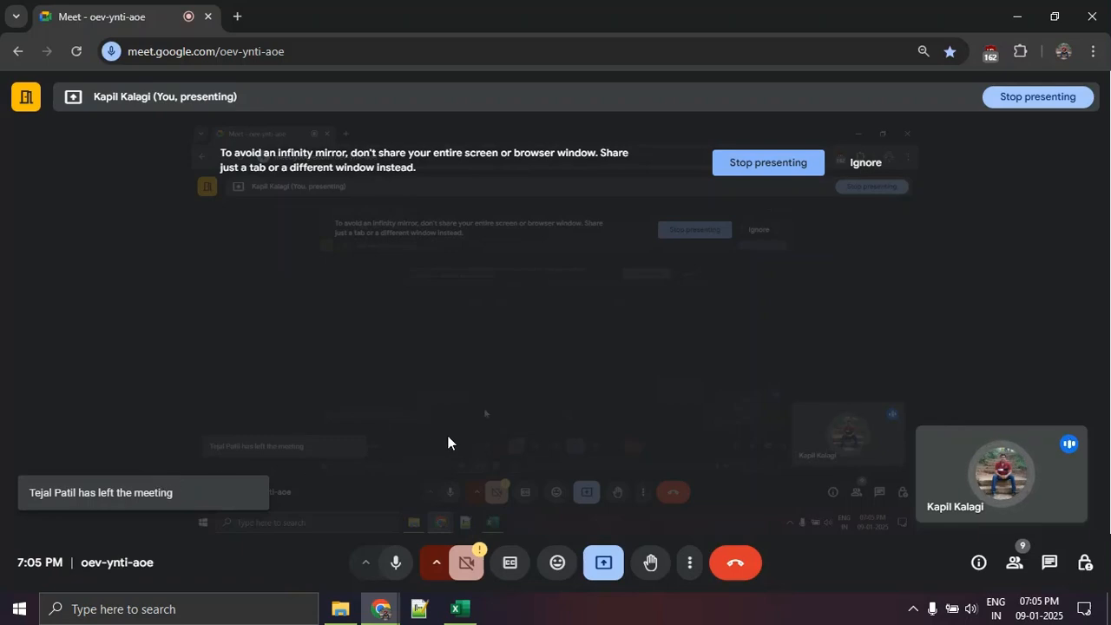
Return to Excel and open the Day 5 class workbook from File Explorer.
click(460, 609)
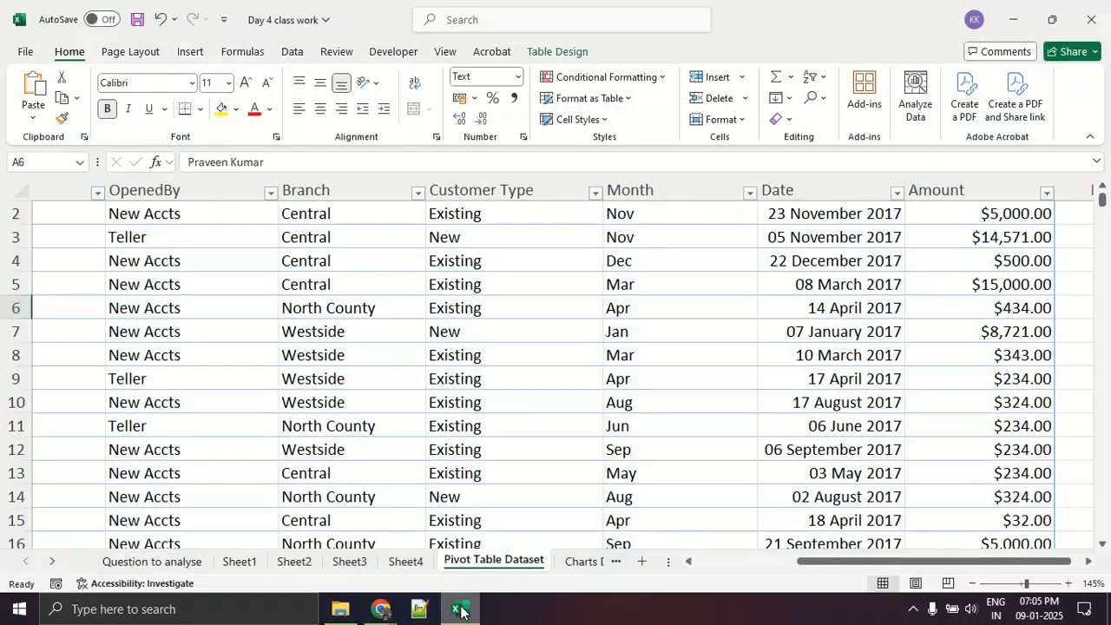
click(340, 609)
double_click(315, 345)
click(317, 231)
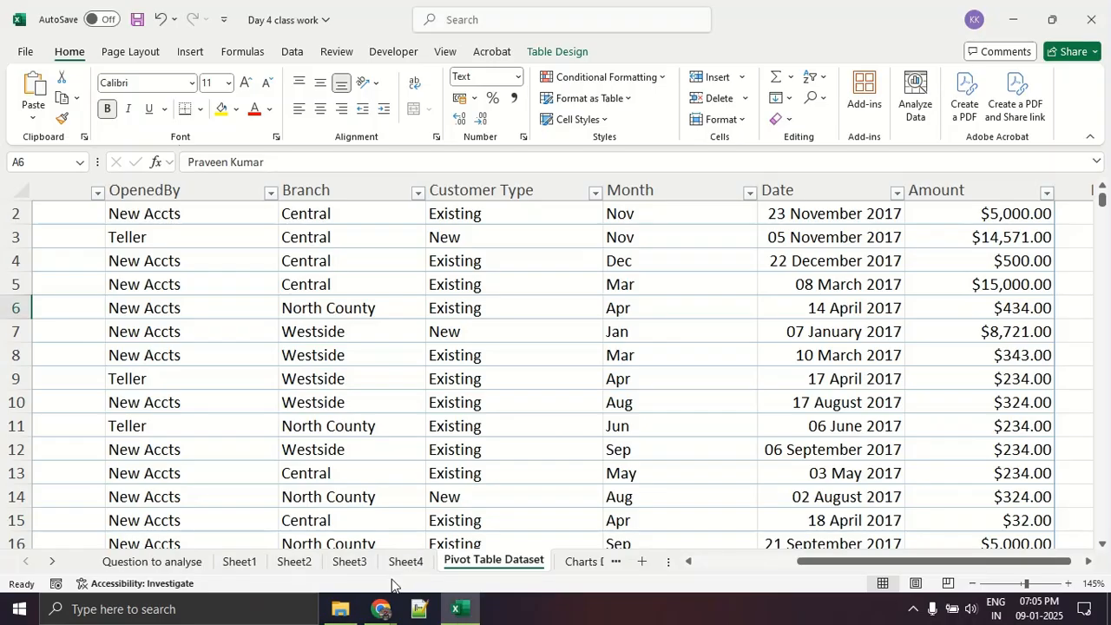
mouse_move(383, 599)
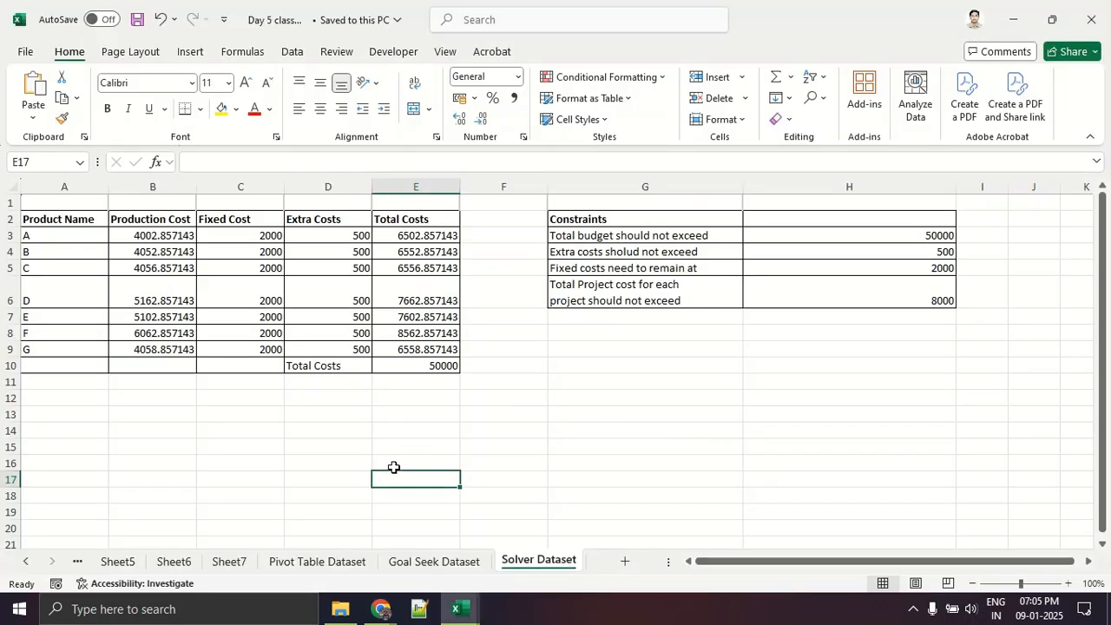
Look through the Pivot Table Dataset sheet and the account type PivotTable and chart on Sheet7.
click(301, 564)
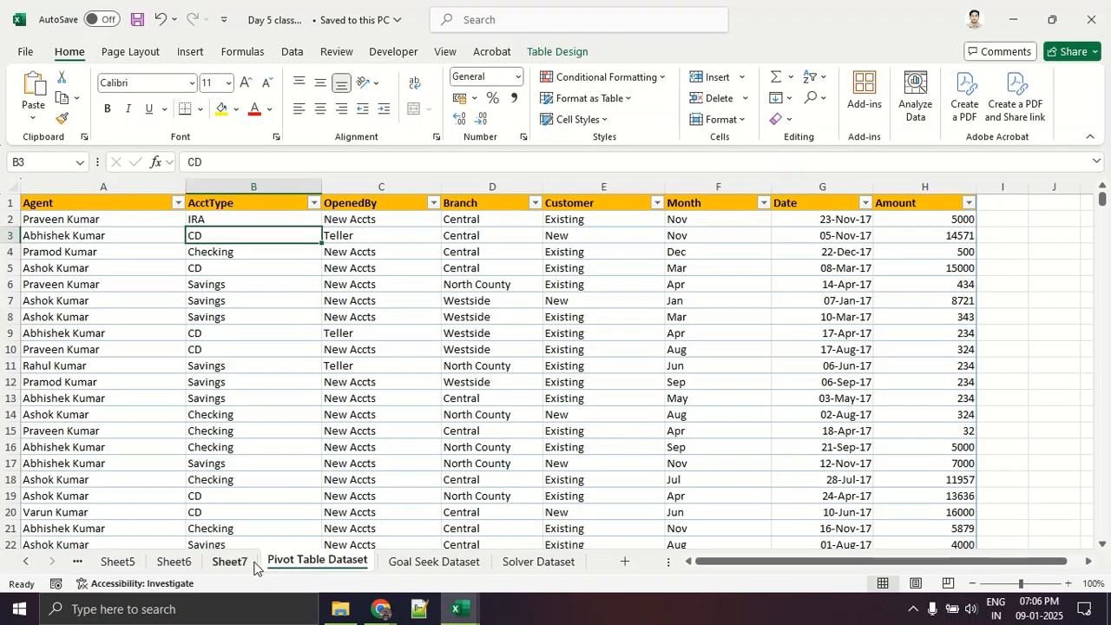
click(228, 563)
click(25, 562)
click(25, 562)
click(25, 561)
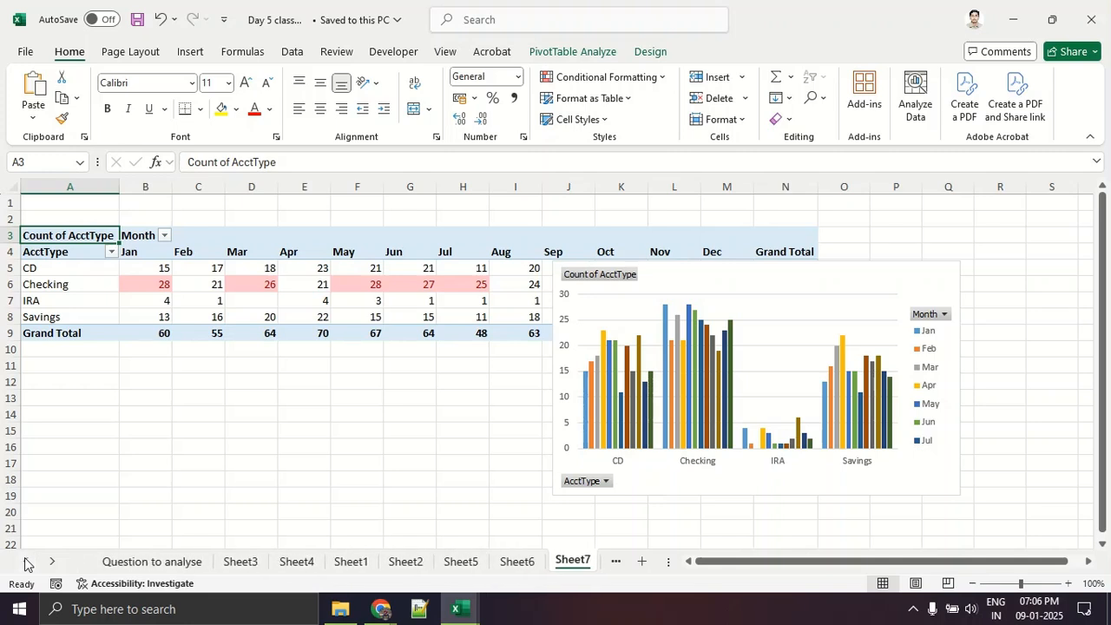
Review the Pivot Table, Pivot Chart and conditional formatting questions on the Question to analyse sheet.
click(137, 562)
drag(142, 217, 143, 409)
click(143, 409)
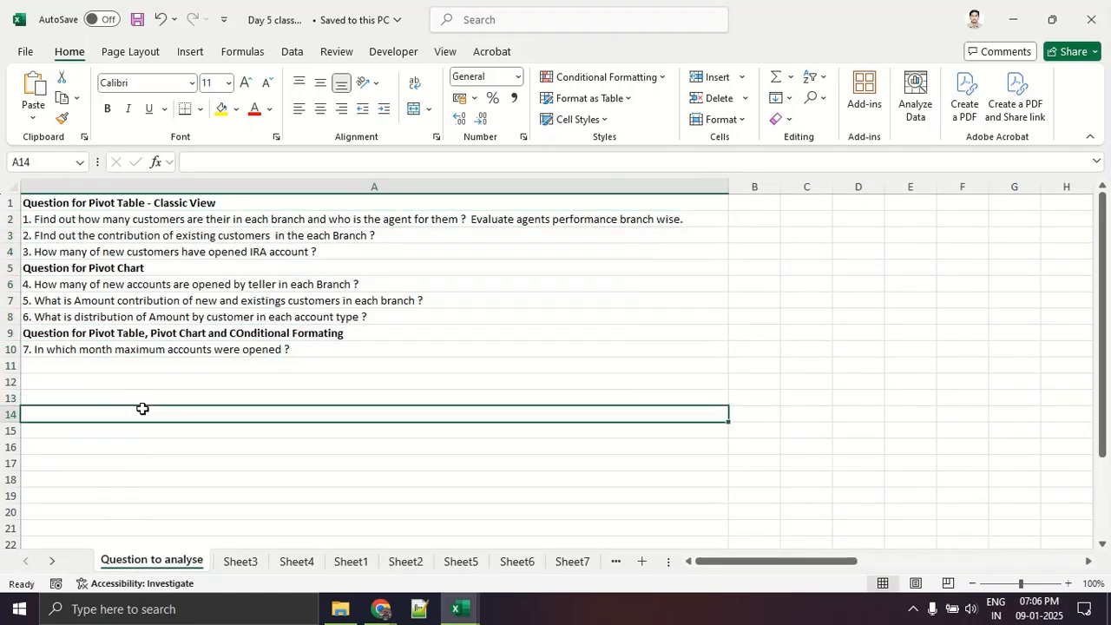
click(128, 271)
click(165, 339)
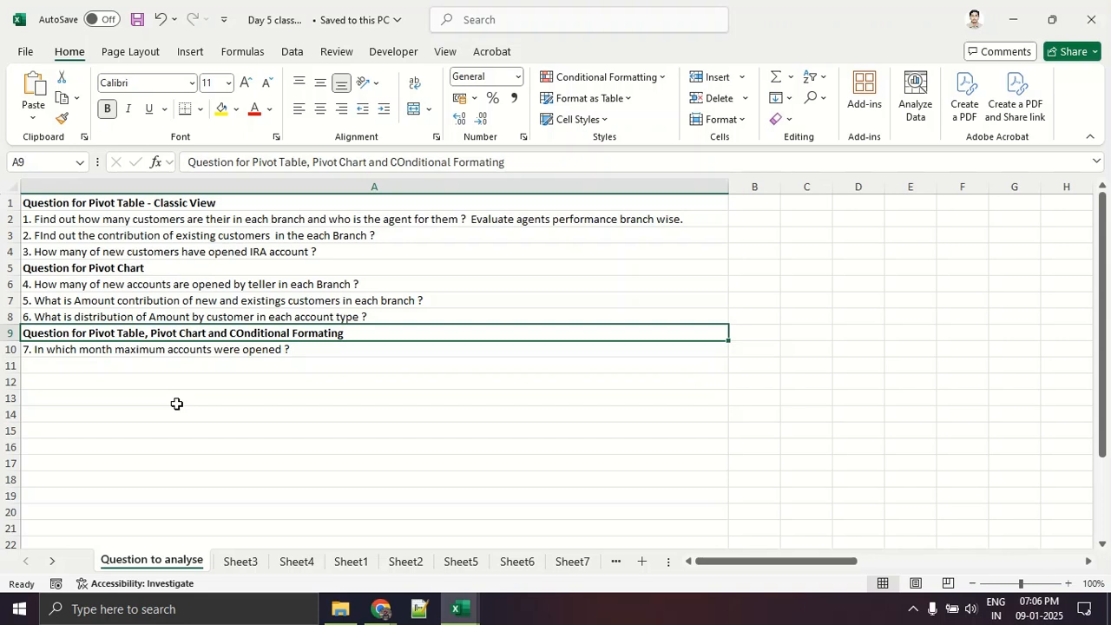
Switch back to the Google Meet call and look through the list of participants.
key(alt+Tab)
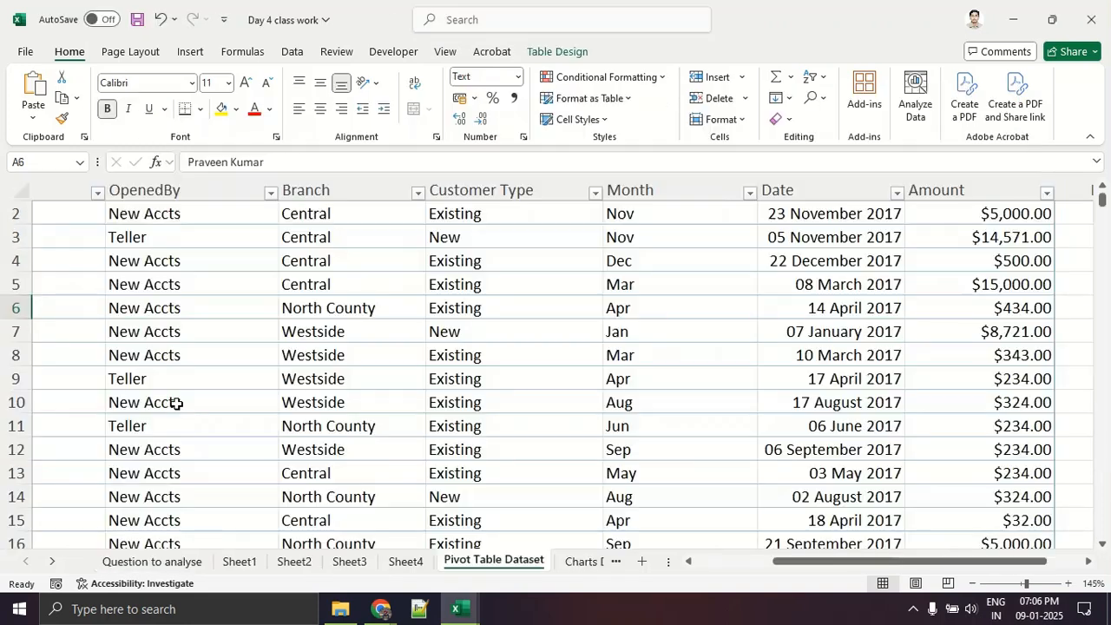
key(alt+Tab)
key(alt+Tab)
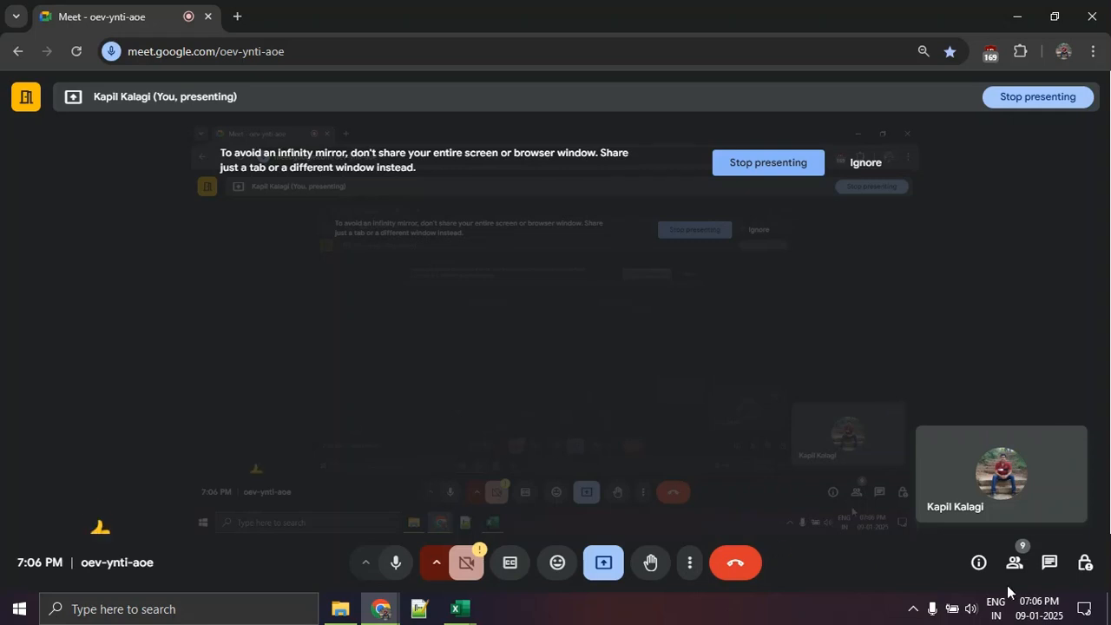
click(1008, 576)
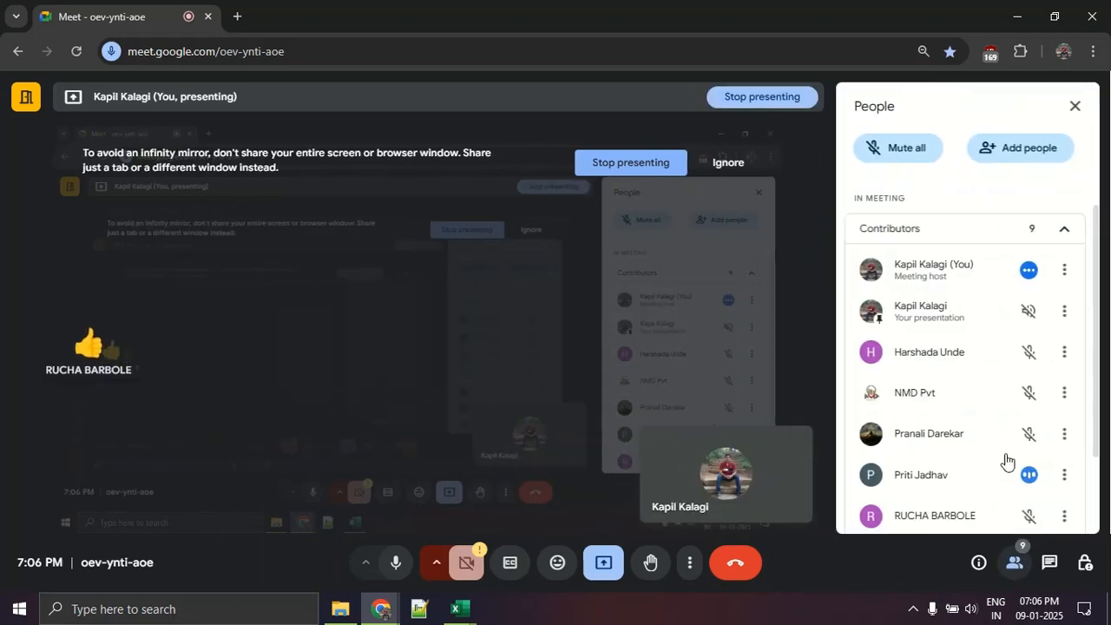
scroll(1004, 458, down, 2)
scroll(1004, 458, up, 3)
scroll(1004, 457, down, 3)
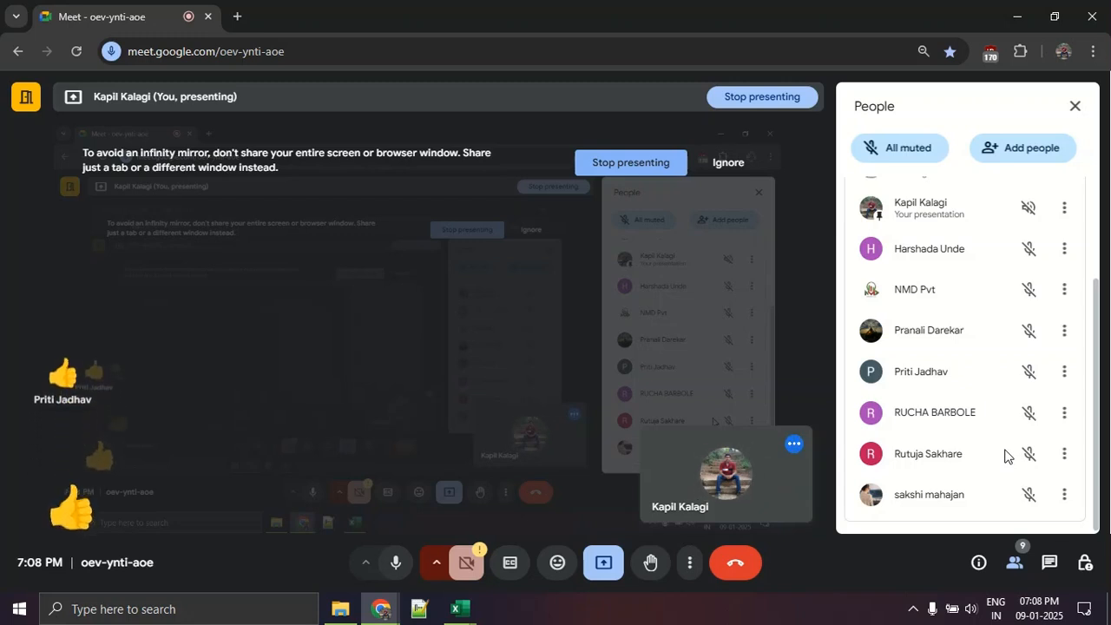
Stop presenting the screen and end the Google Meet call for everyone.
click(603, 562)
click(665, 512)
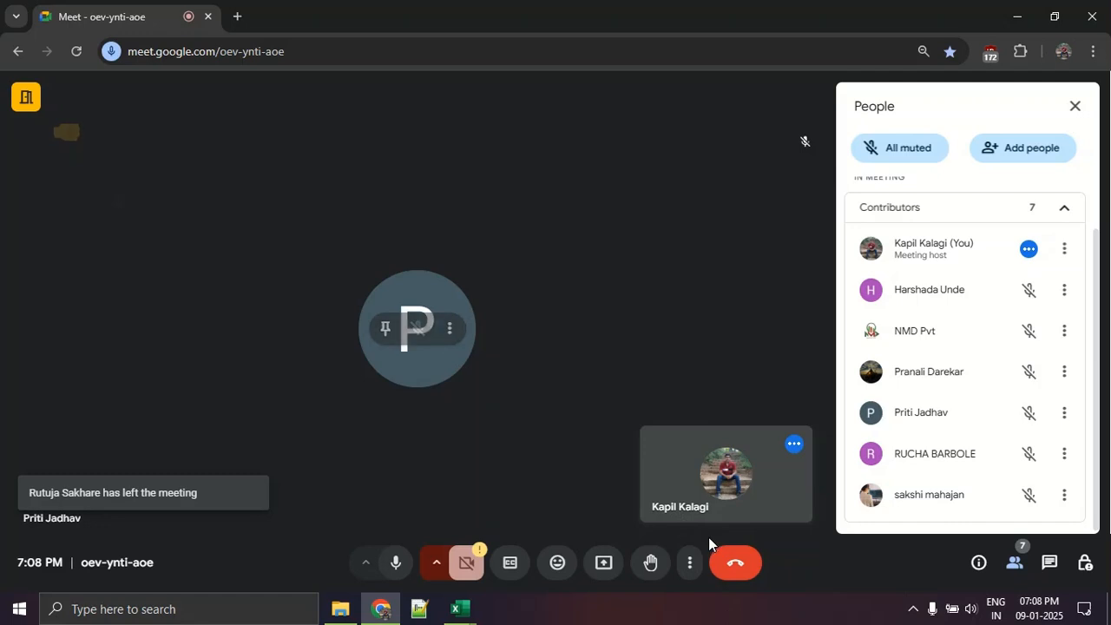
click(729, 562)
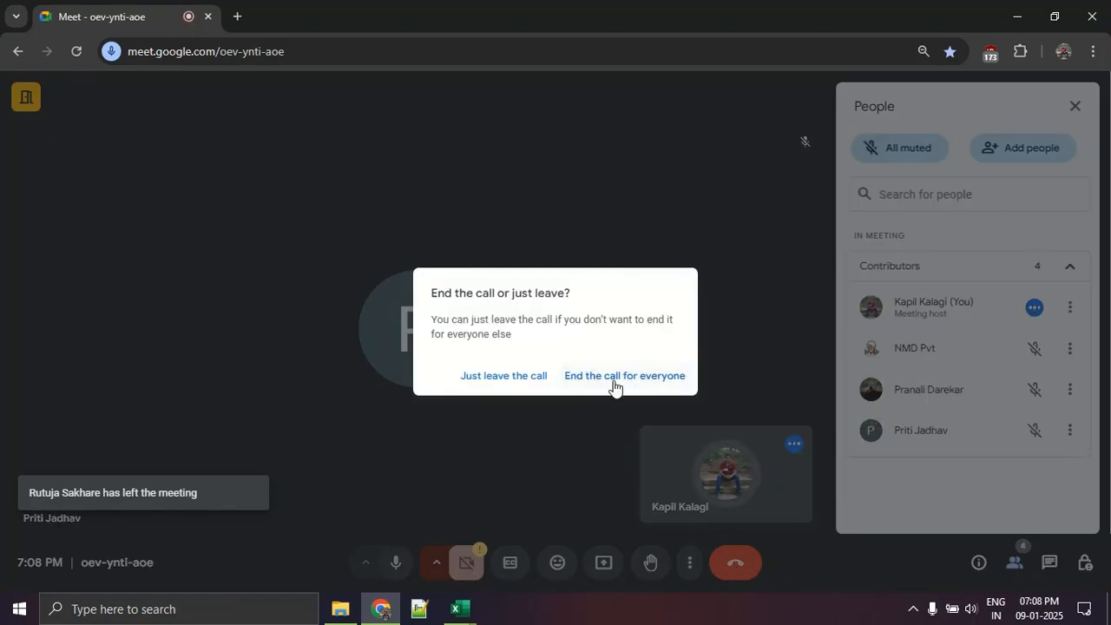
click(616, 377)
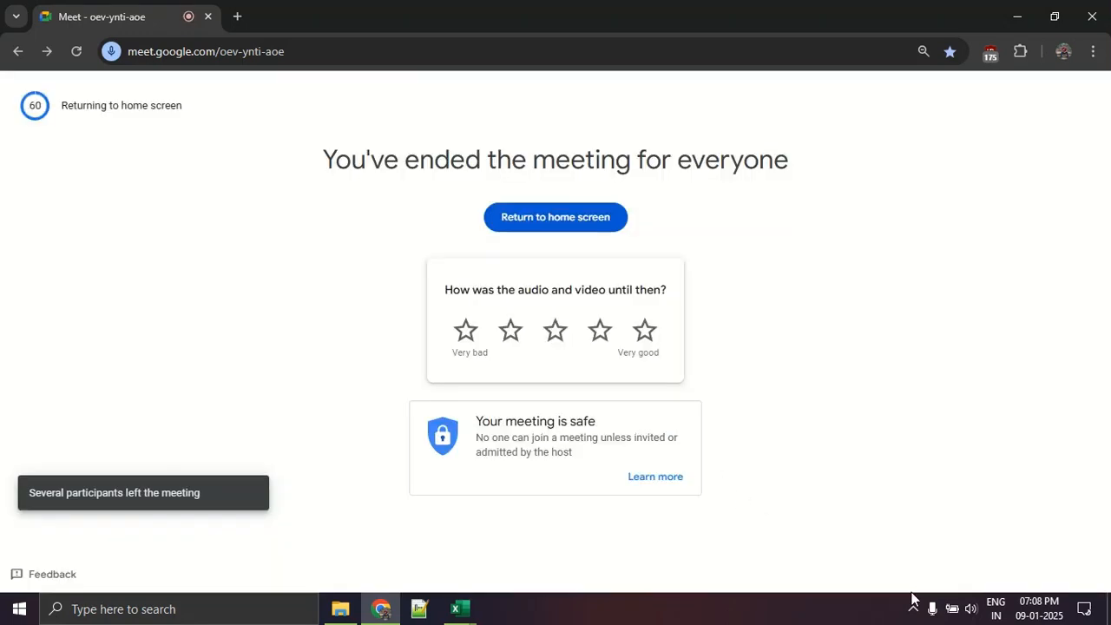